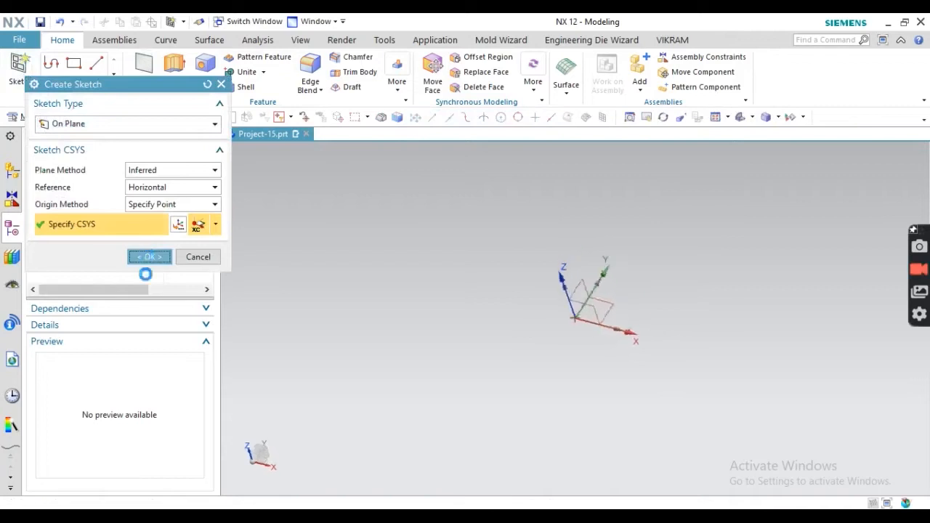
- Draw a centre-point rectangle around the sketch origin
click(104, 64)
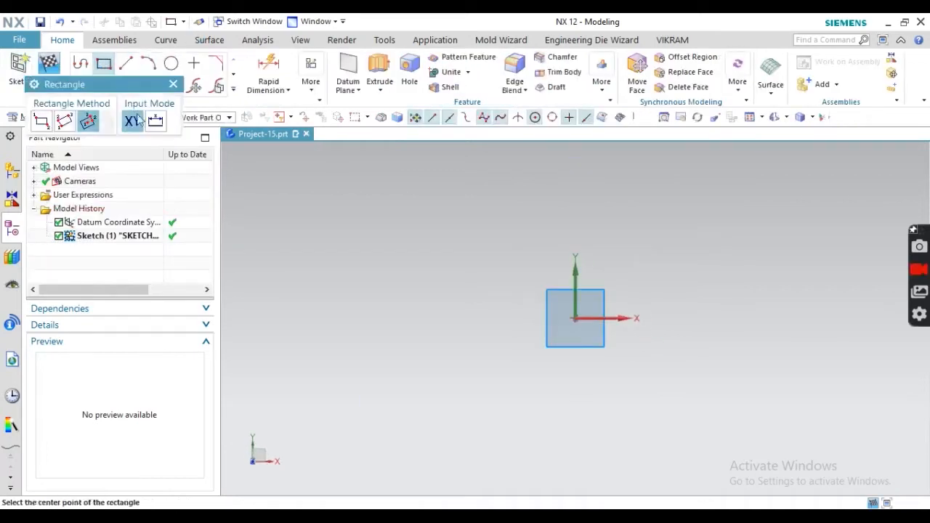
click(88, 122)
click(574, 318)
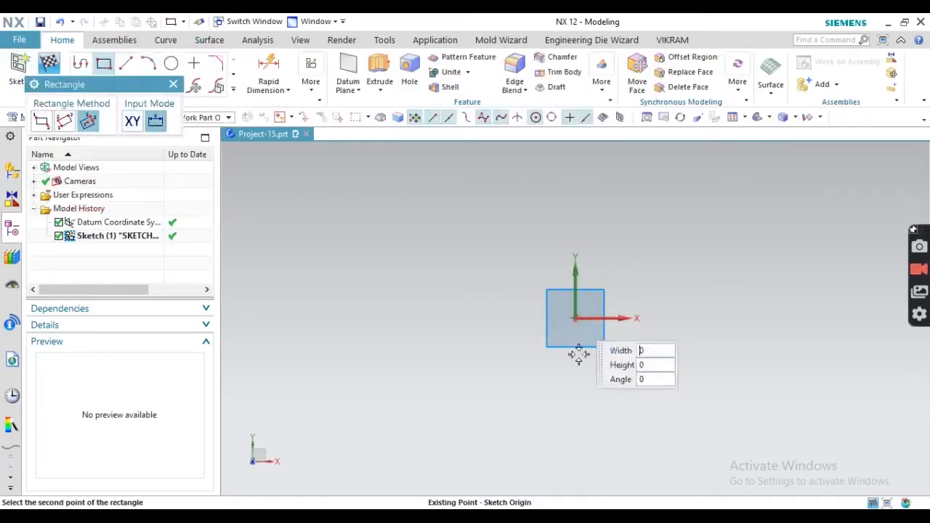
click(676, 417)
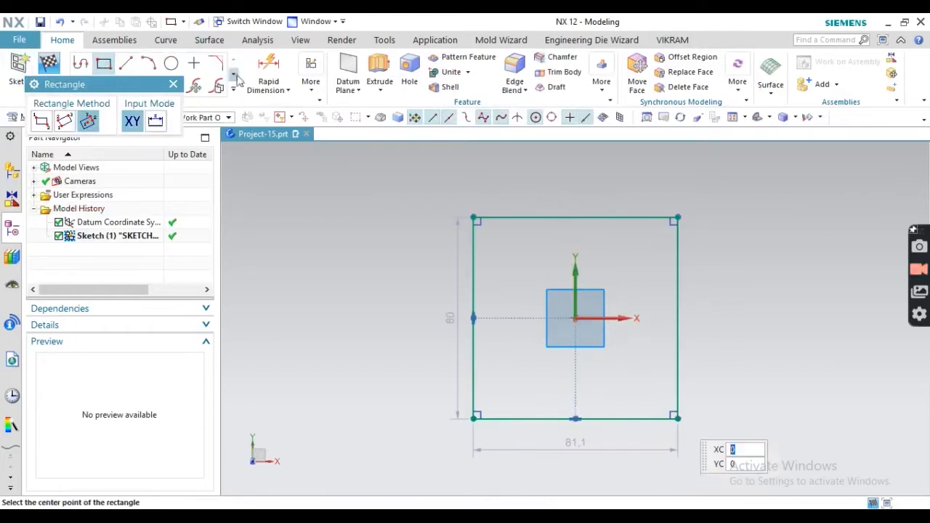
- Dimension the rectangle 82 wide and 184 long, then finish the sketch
click(269, 69)
click(621, 418)
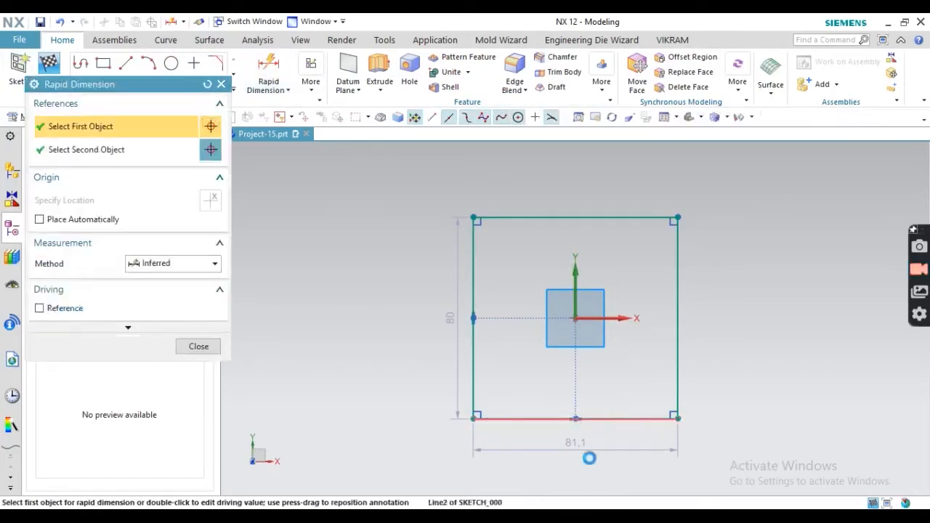
click(583, 467)
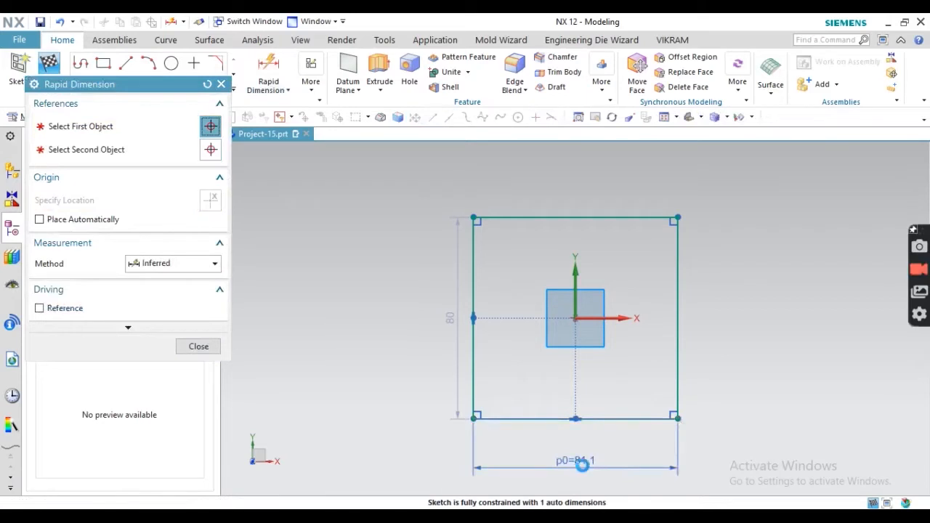
text(82)
key(Return)
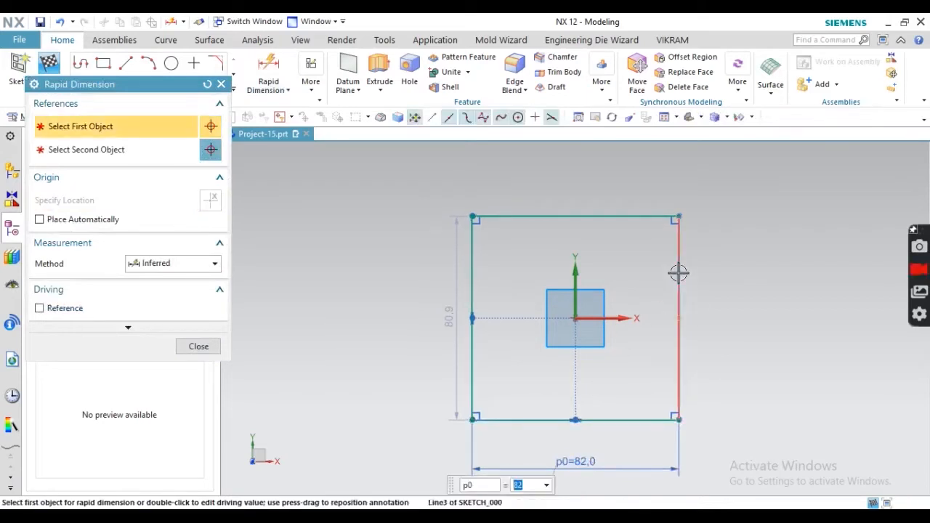
click(678, 282)
click(704, 332)
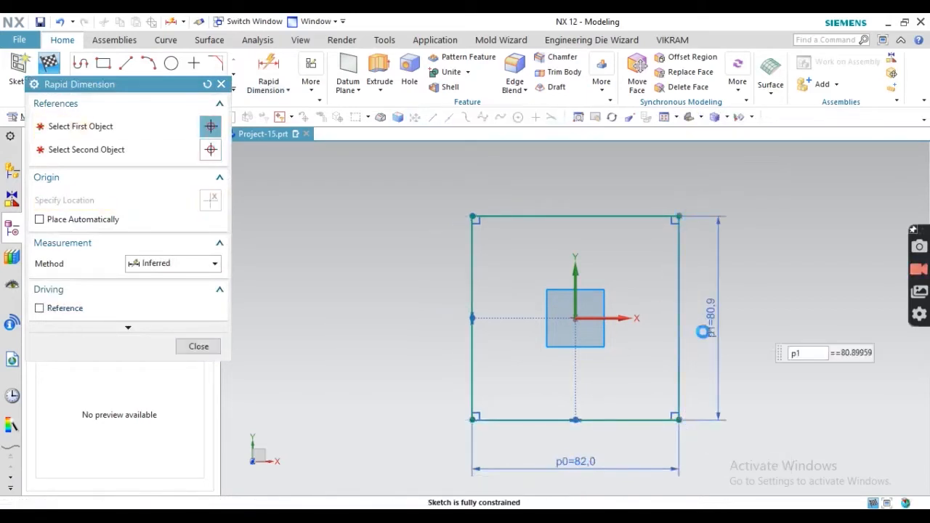
text(184)
key(Return)
scroll(554, 319, up, 6)
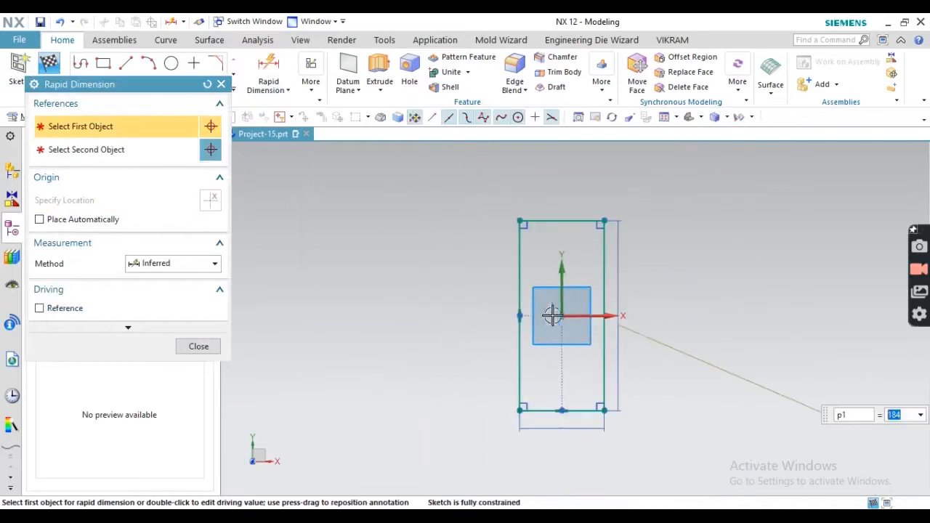
click(199, 346)
click(49, 74)
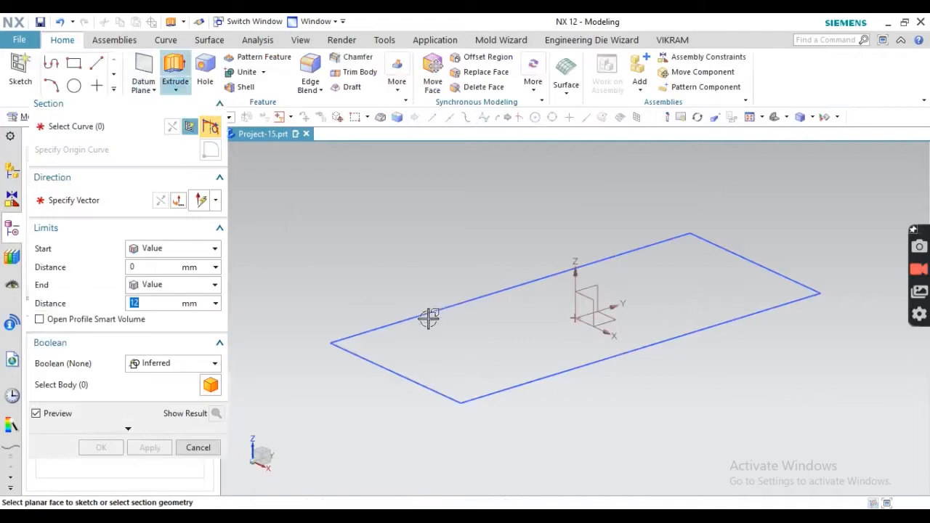
- Extrude the rectangle 17 mm into the base plate, after confirming the 17 thickness on the PDF
click(429, 319)
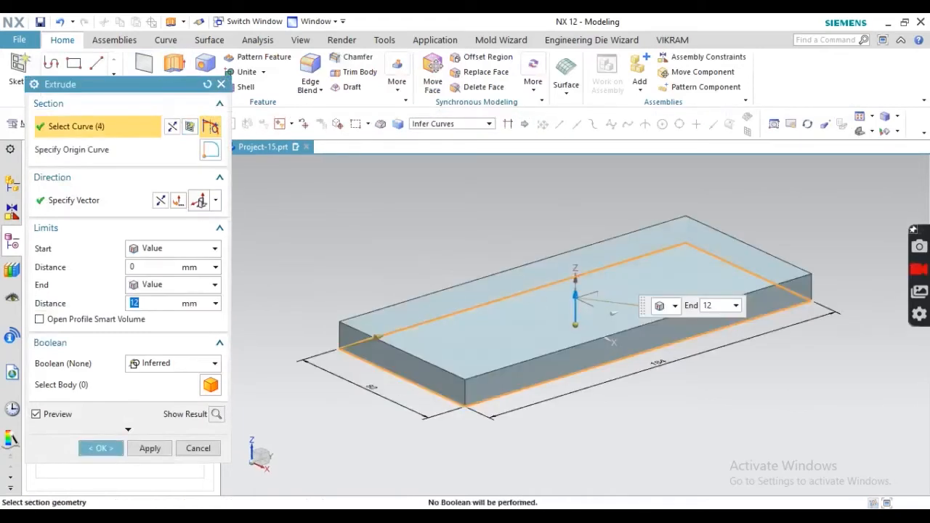
key(alt+Tab)
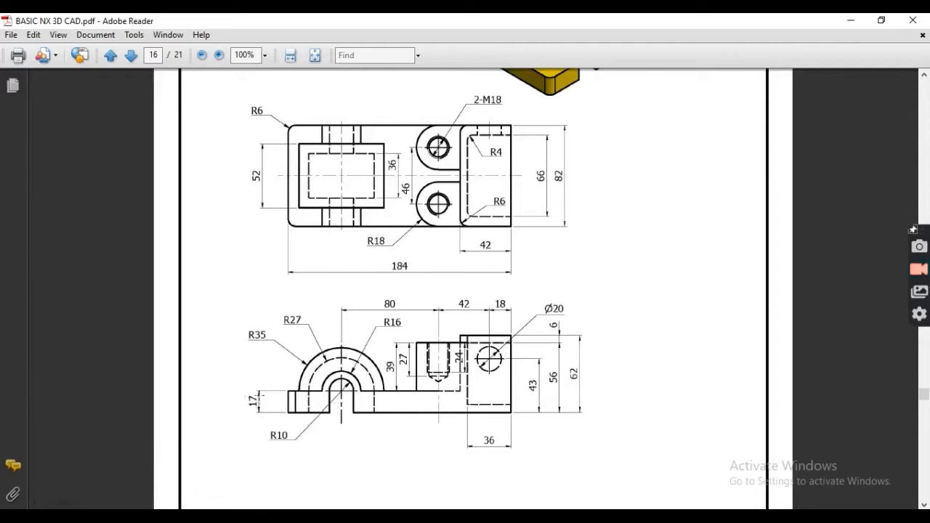
mouse_move(259, 424)
mouse_down()
mouse_move(246, 436)
mouse_move(260, 430)
mouse_up()
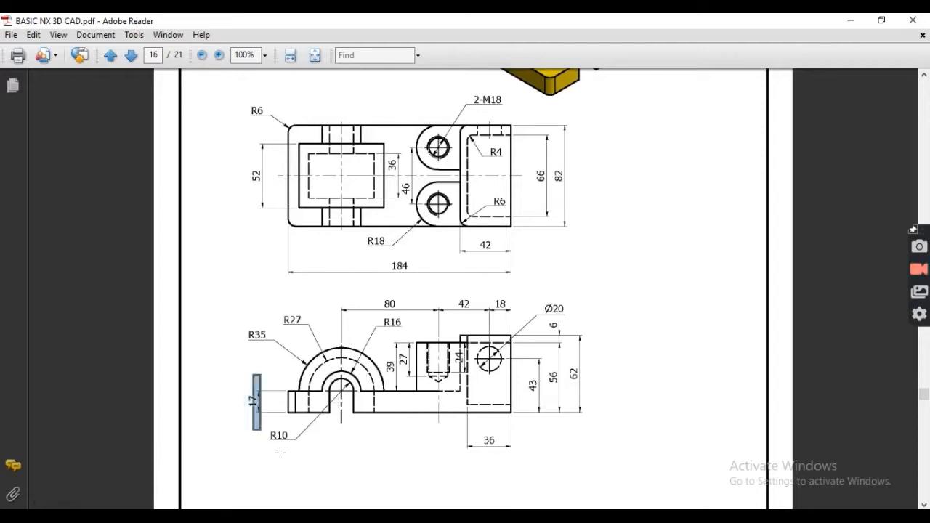
key(alt+Tab)
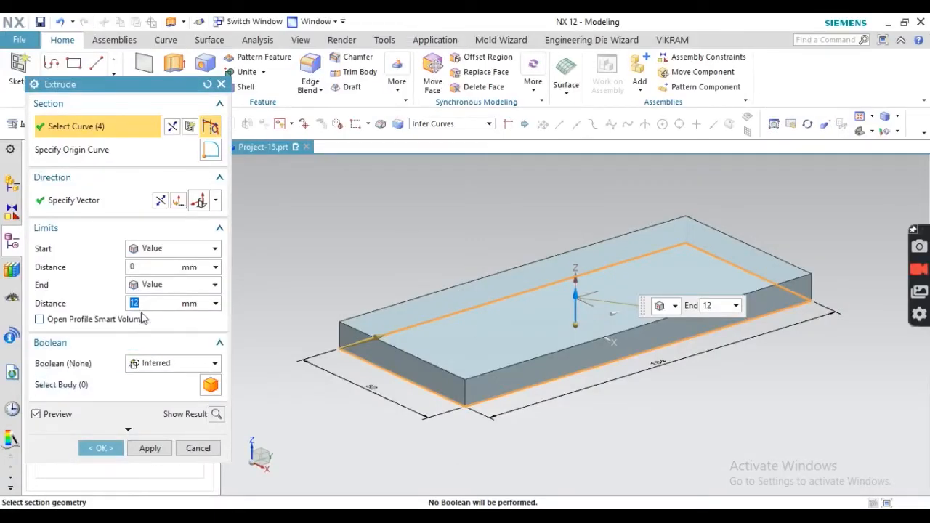
text(17)
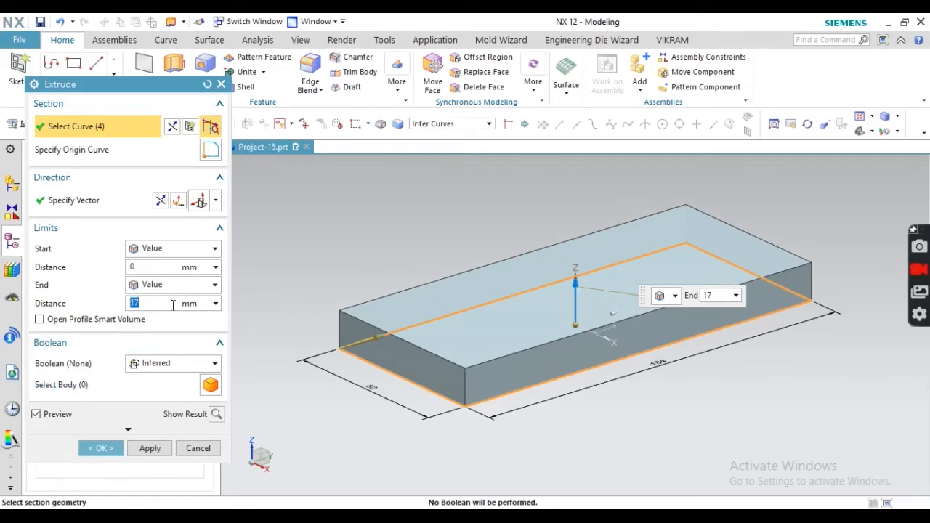
click(100, 448)
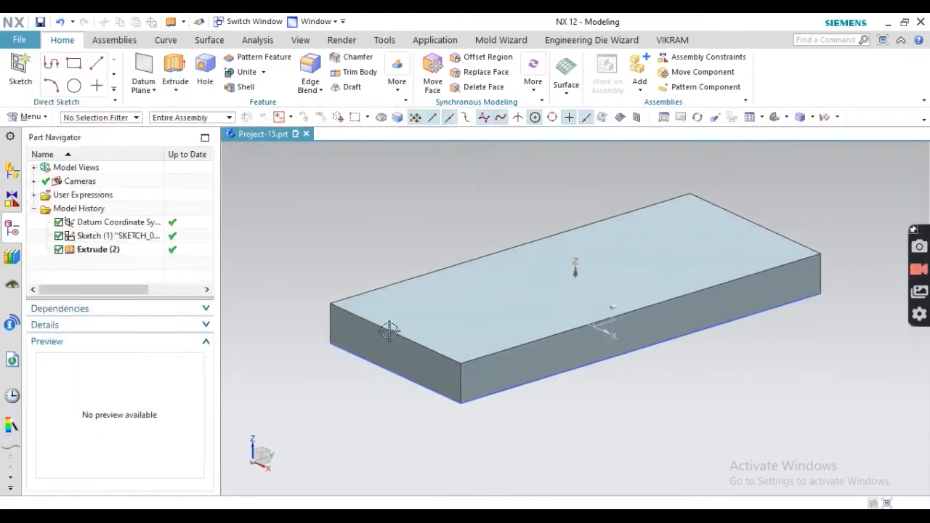
click(311, 72)
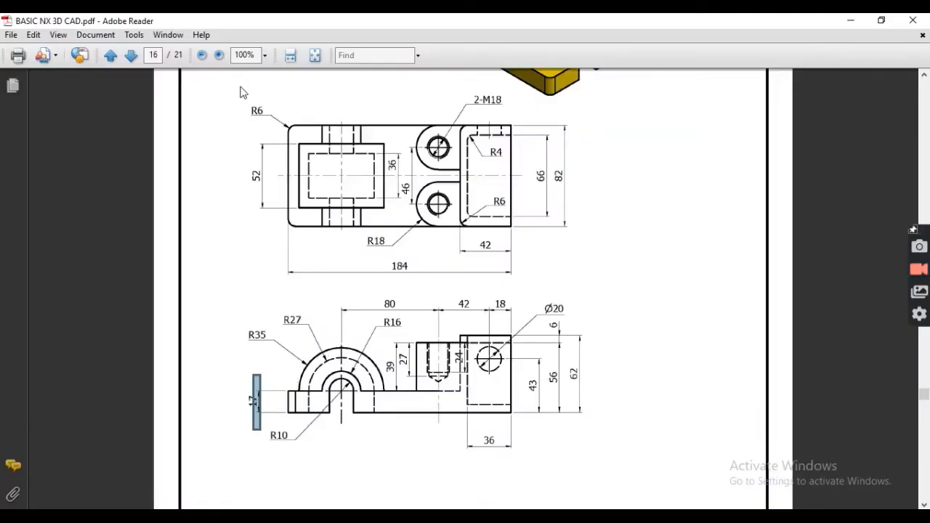
- Blend the plate's two front vertical edges with a 6 mm radius, per the drawing's R6
click(244, 95)
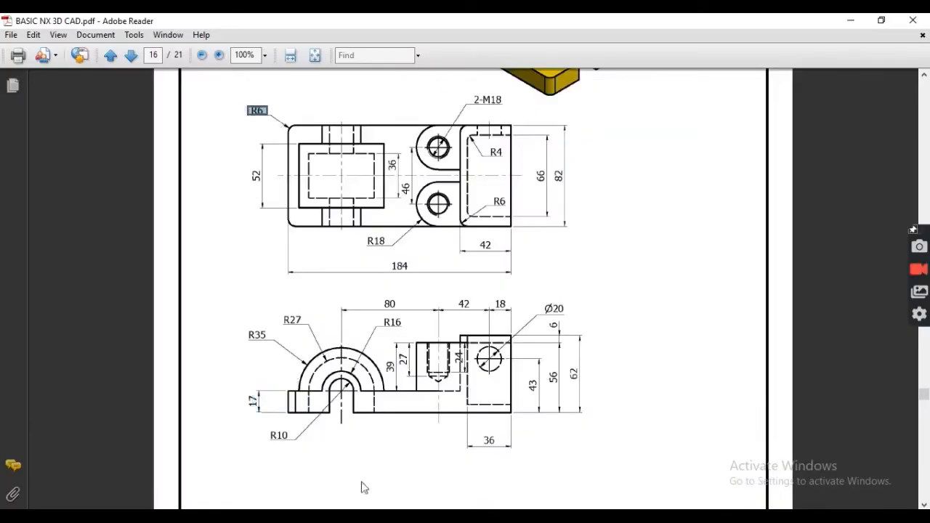
key(alt+Tab)
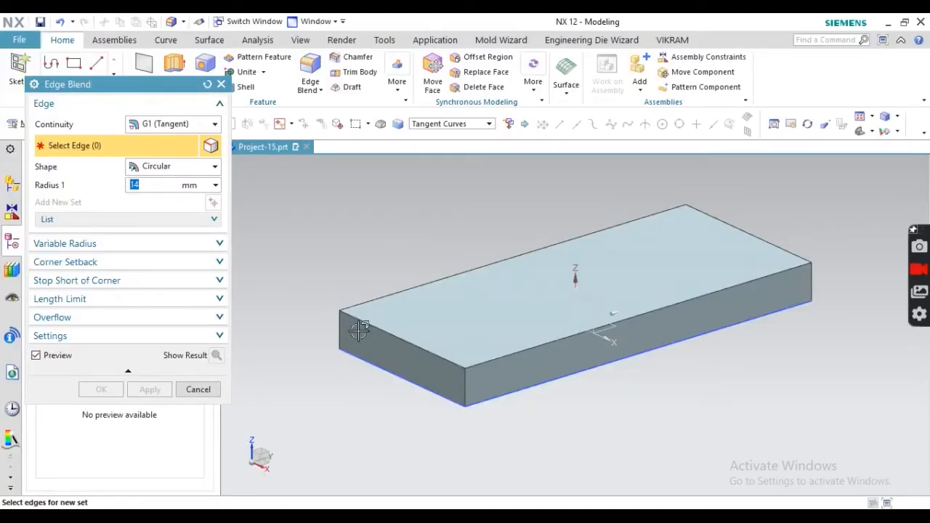
click(468, 381)
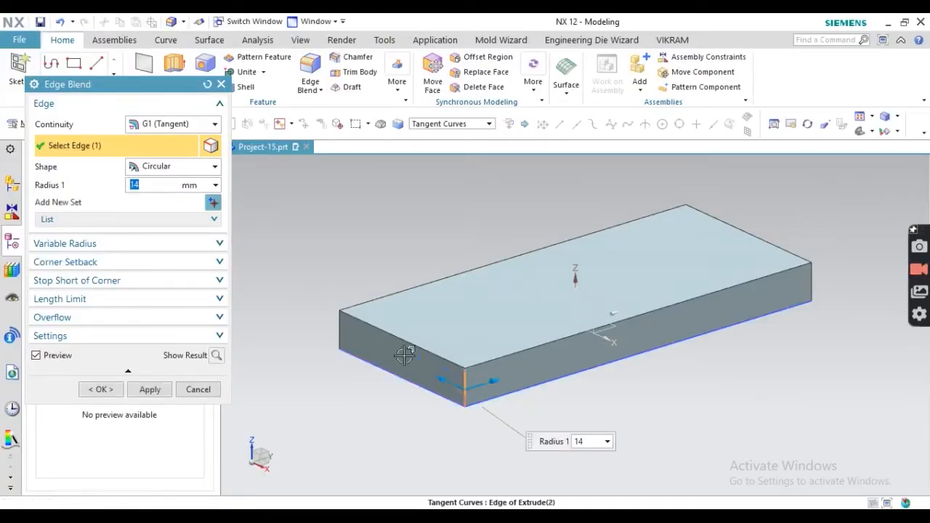
click(336, 326)
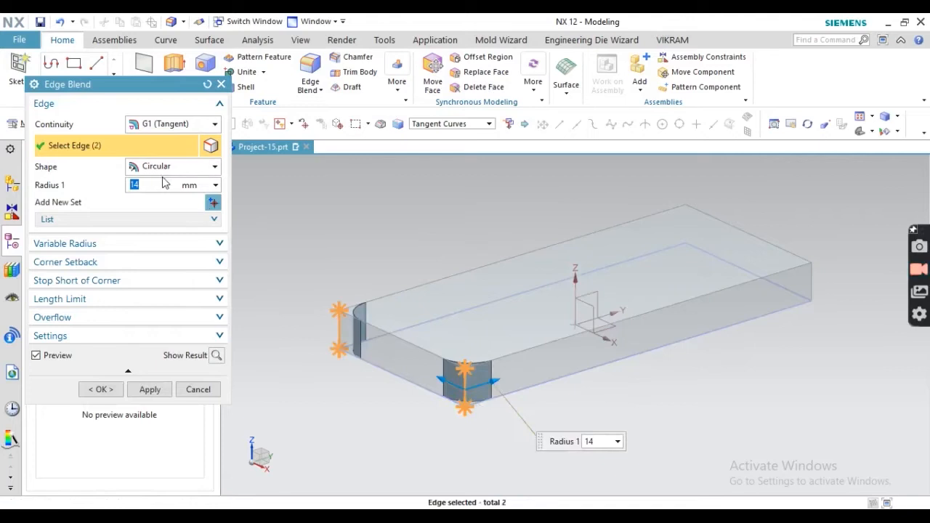
text(6)
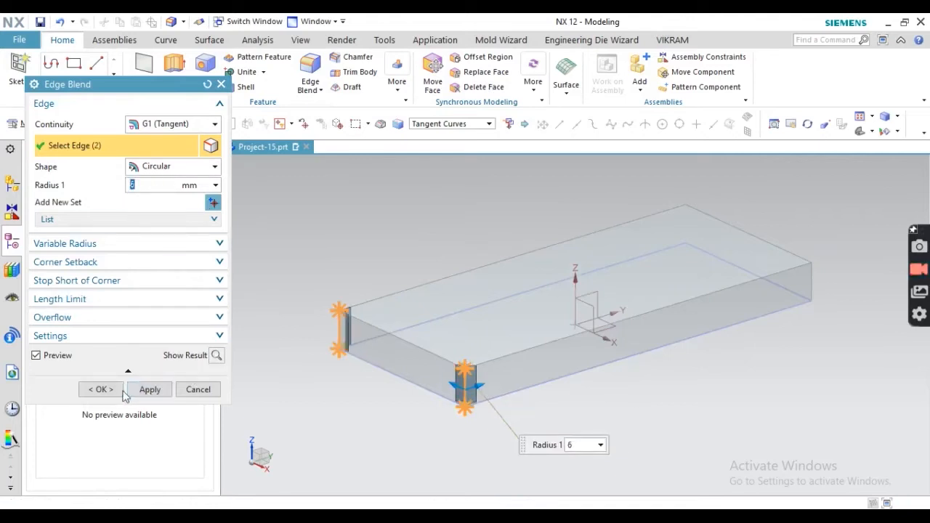
click(102, 390)
key(alt+Tab)
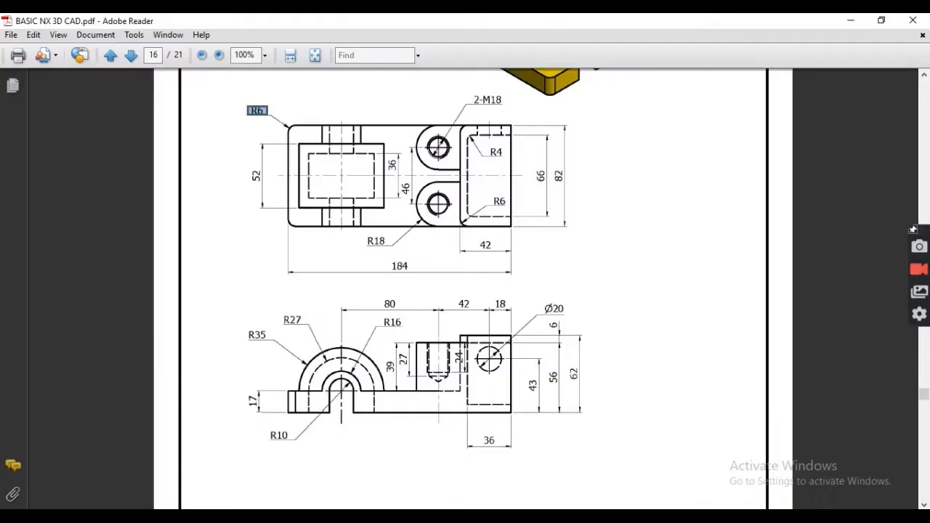
scroll(522, 168, up, 1)
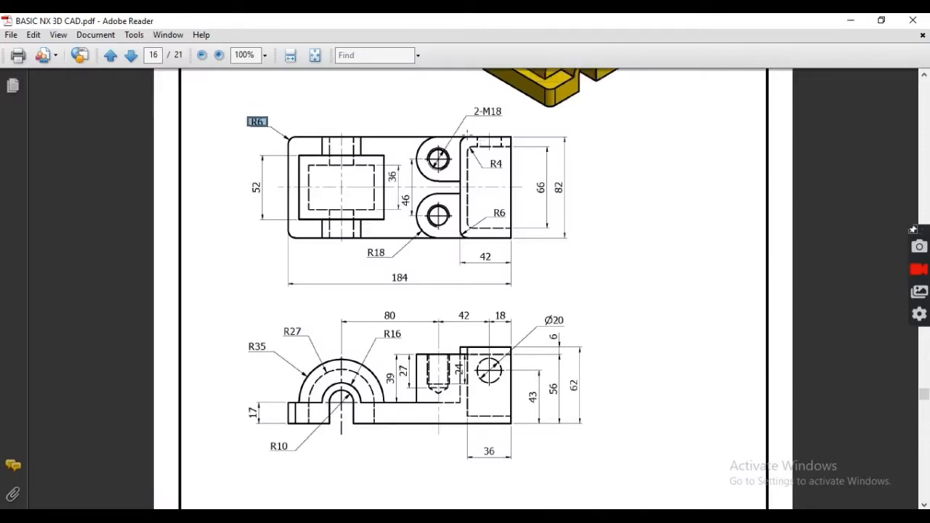
drag(454, 127, 531, 266)
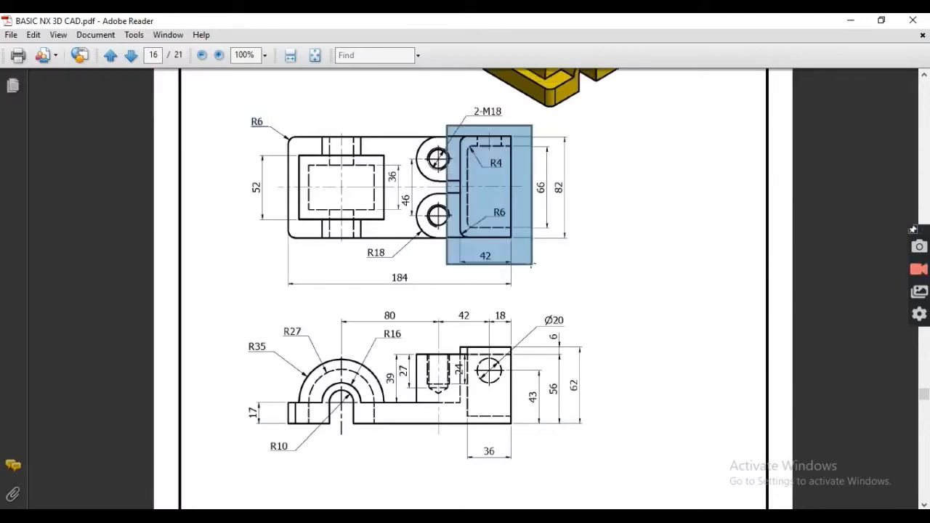
click(713, 192)
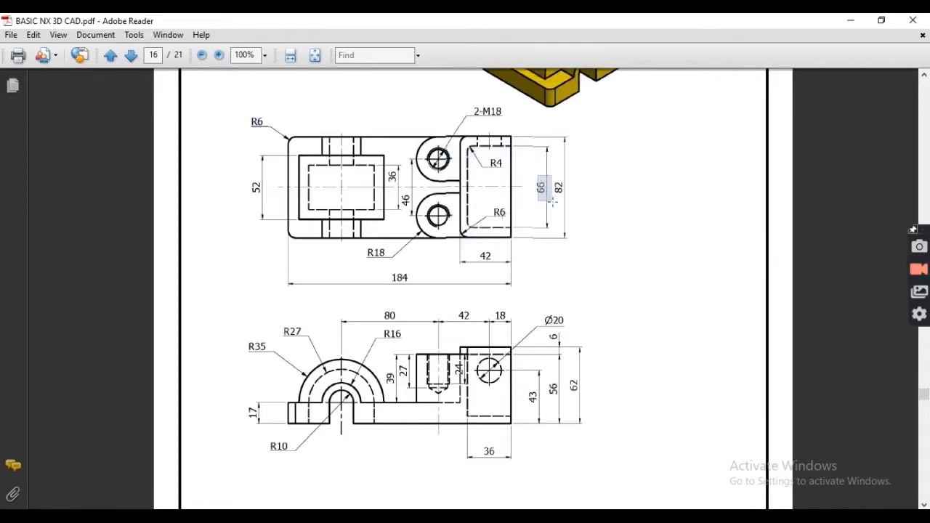
drag(571, 204, 570, 205)
scroll(570, 204, up, 5)
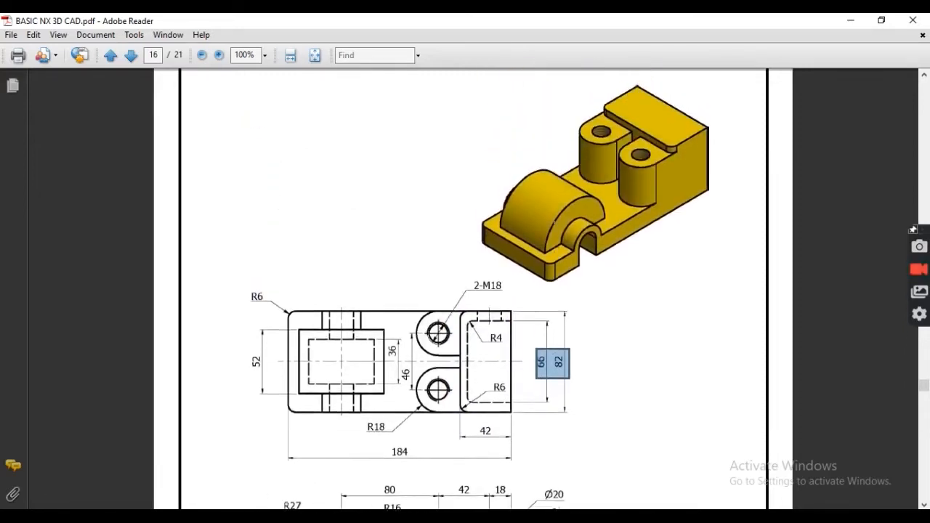
scroll(542, 228, down, 3)
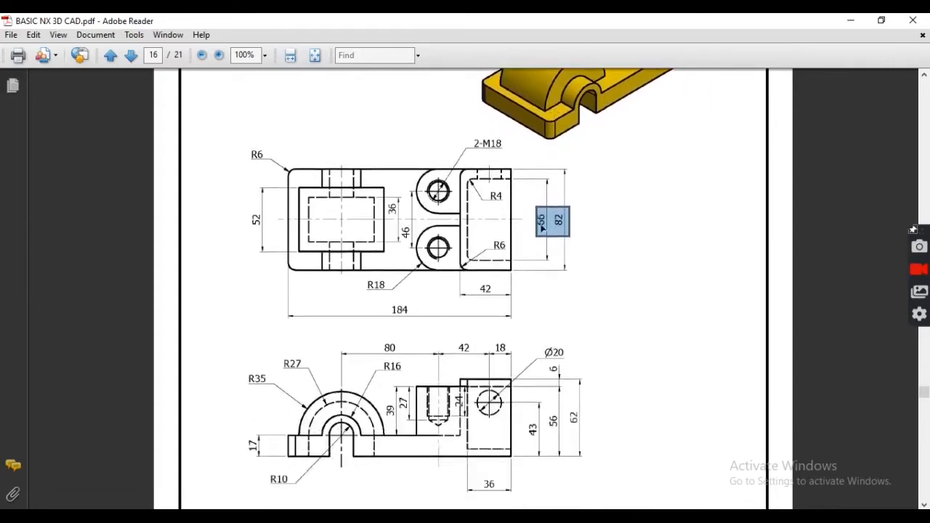
click(549, 210)
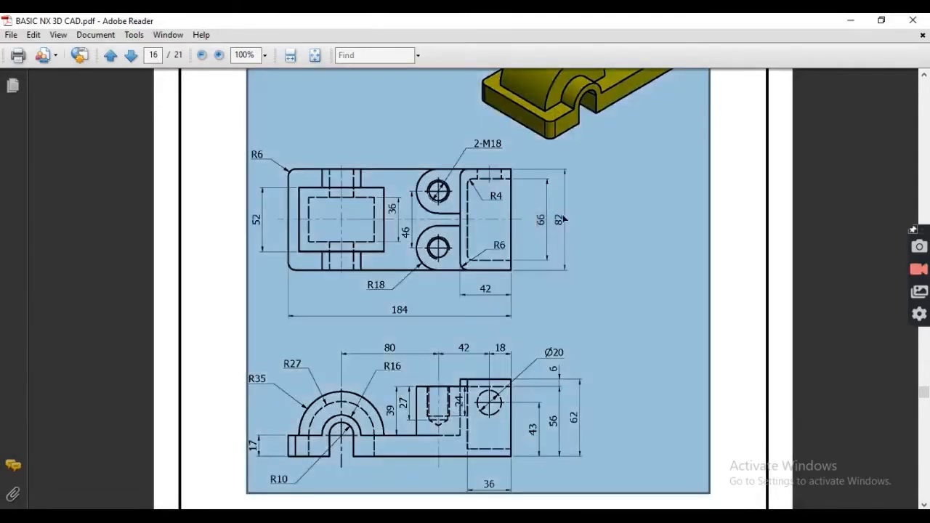
click(741, 299)
drag(448, 283, 529, 311)
key(alt+Tab)
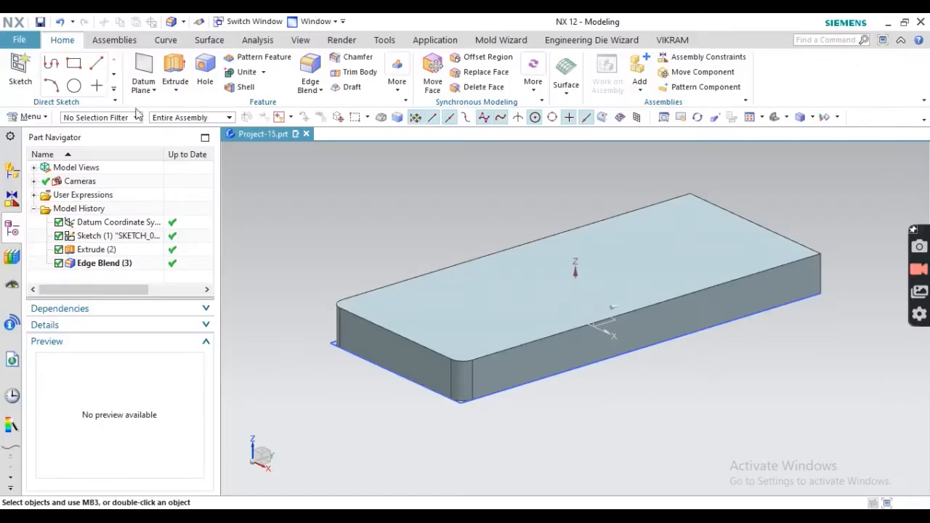
- Start a sketch on the plate's top face and draw a two-corner rectangle at its right end
click(22, 69)
click(466, 264)
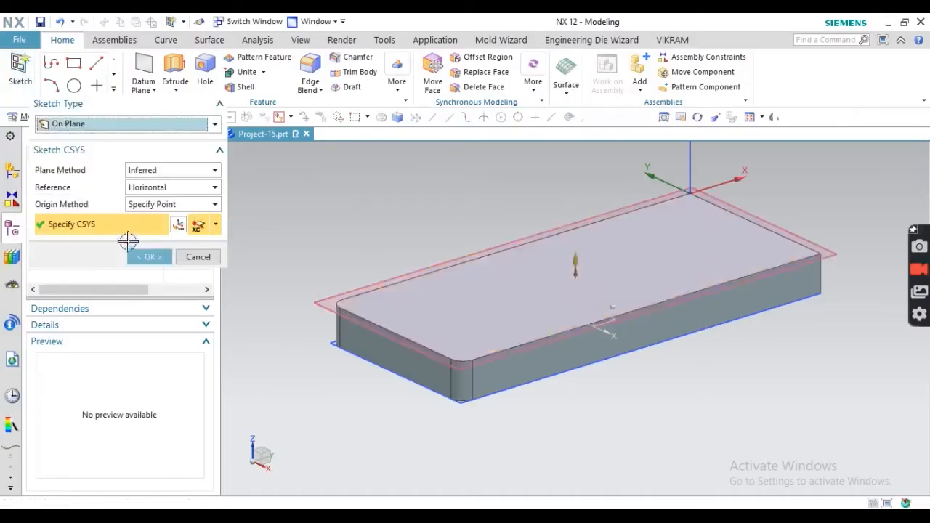
click(149, 256)
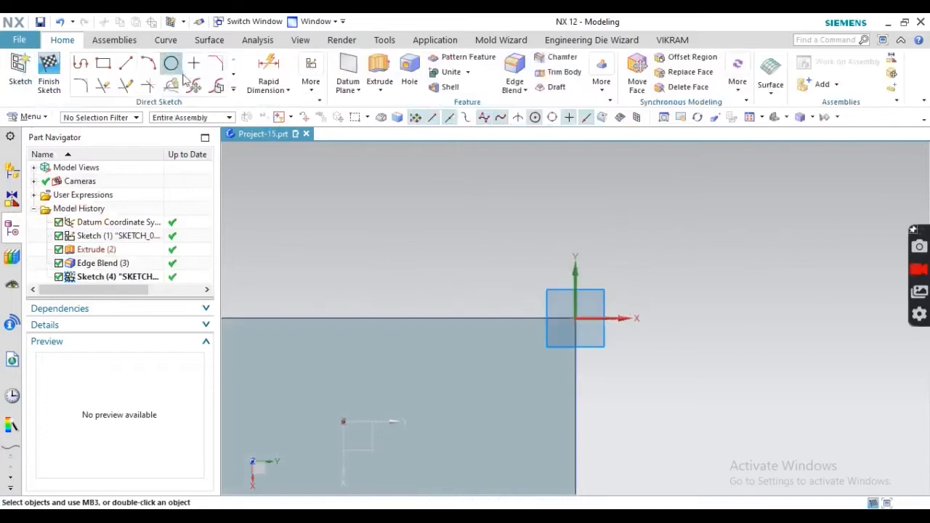
click(103, 63)
scroll(681, 314, up, 5)
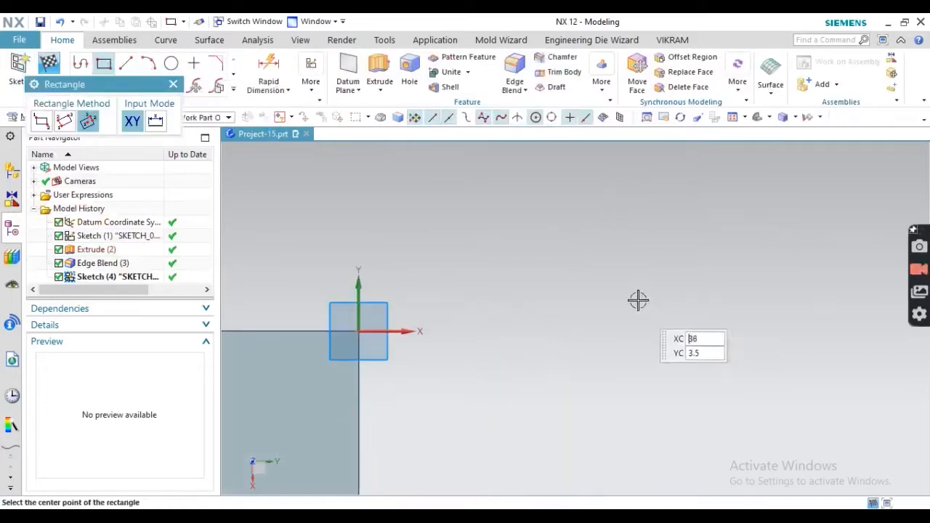
scroll(638, 278, down, 11)
scroll(605, 314, up, 5)
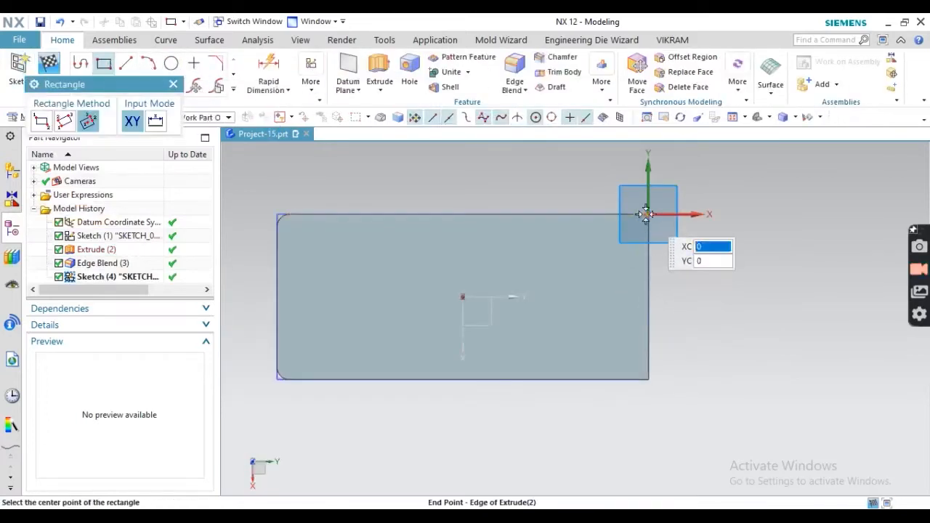
click(646, 213)
click(42, 122)
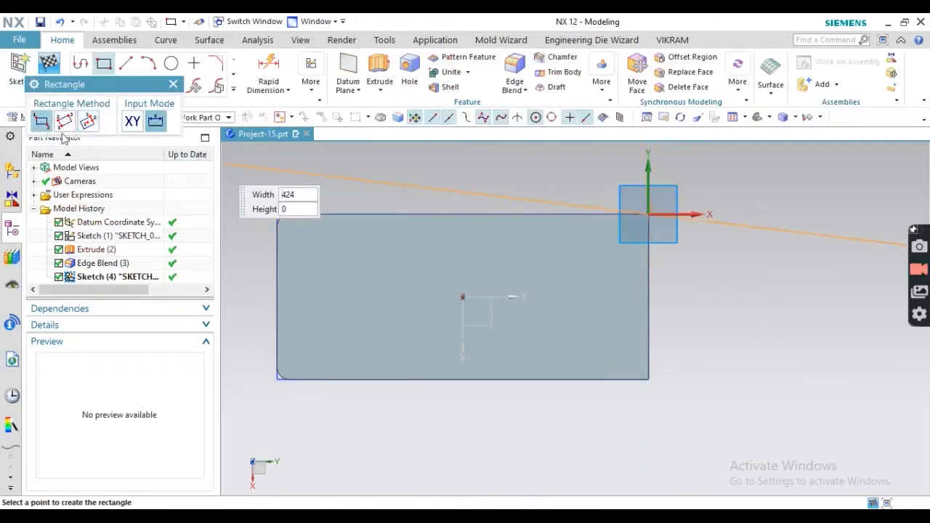
click(541, 379)
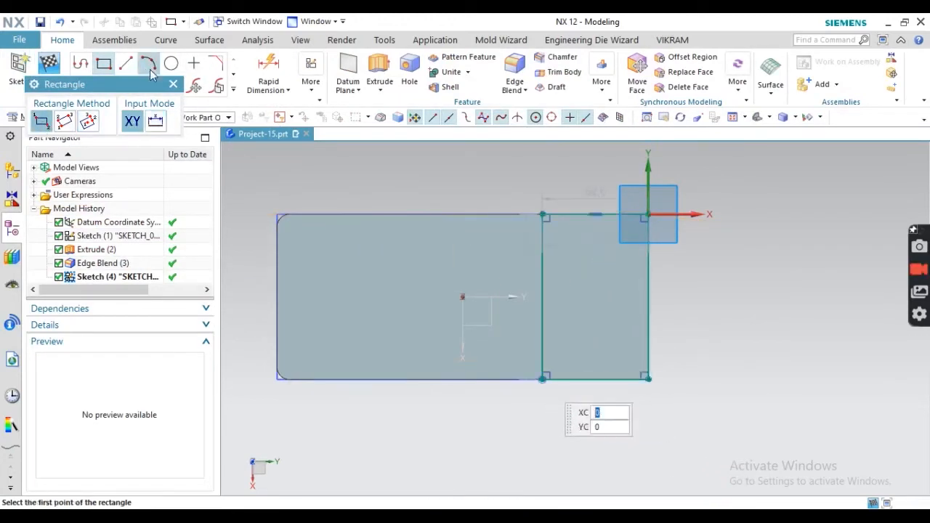
- Give the end rectangle a 42 mm width
click(262, 64)
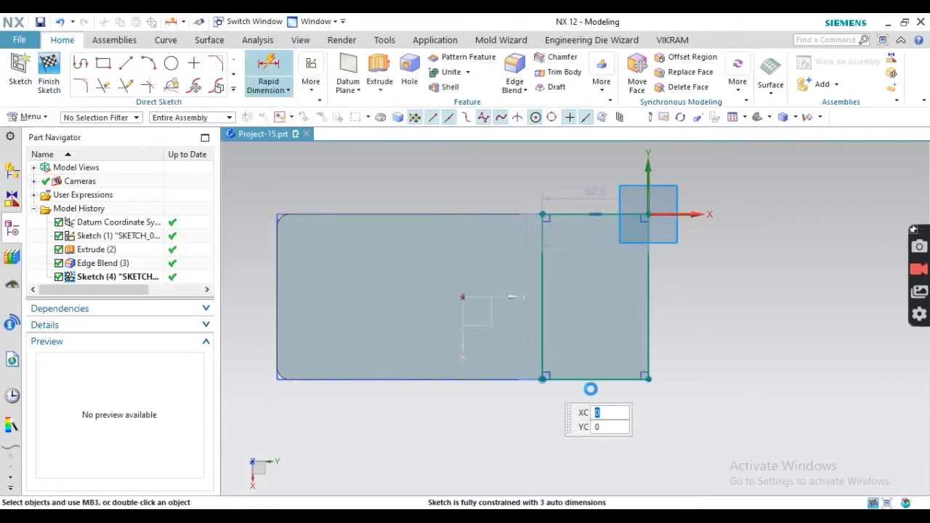
click(560, 379)
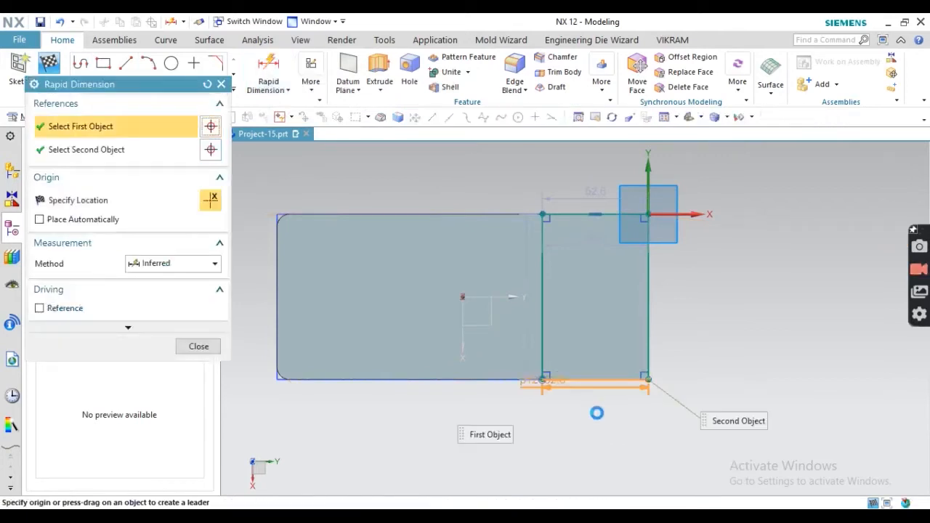
click(596, 413)
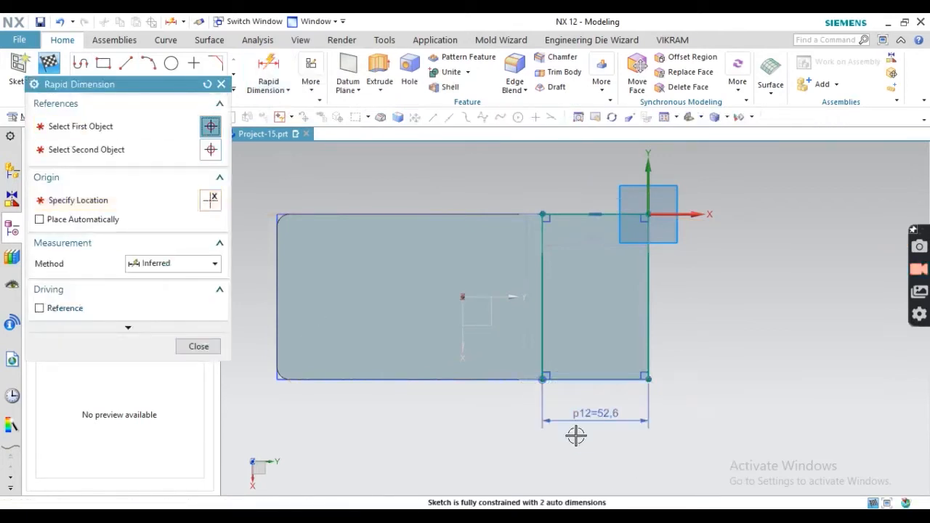
text(42)
key(Return)
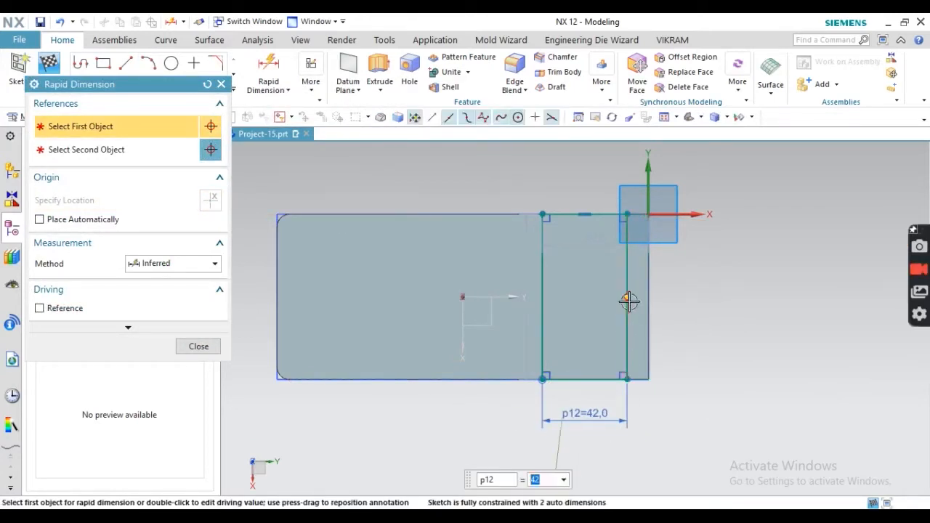
- Align the rectangle's side with the base's right end, finish the sketch and select it for extrusion
click(222, 85)
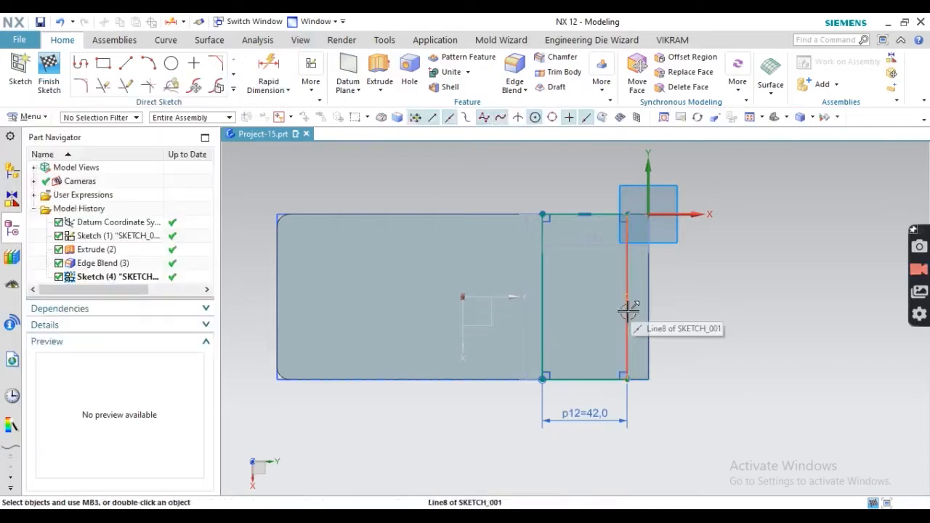
click(628, 311)
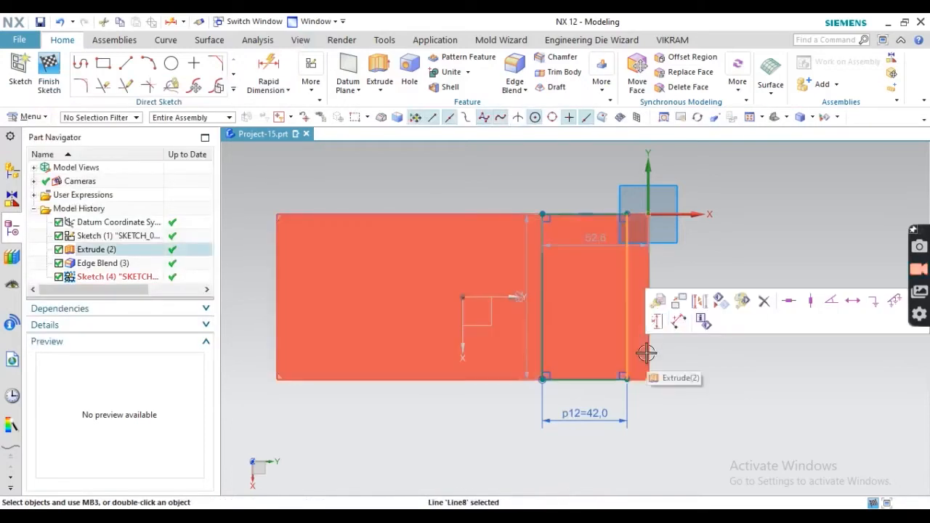
click(647, 378)
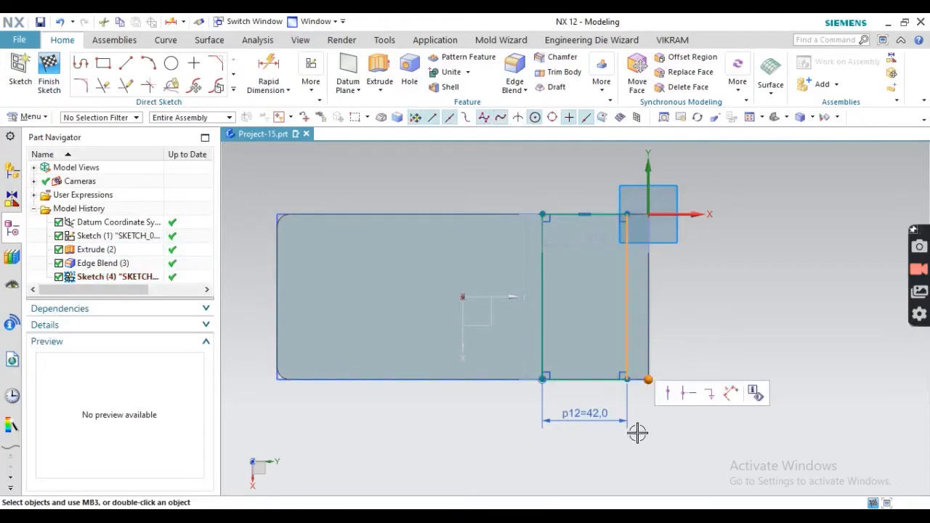
click(669, 393)
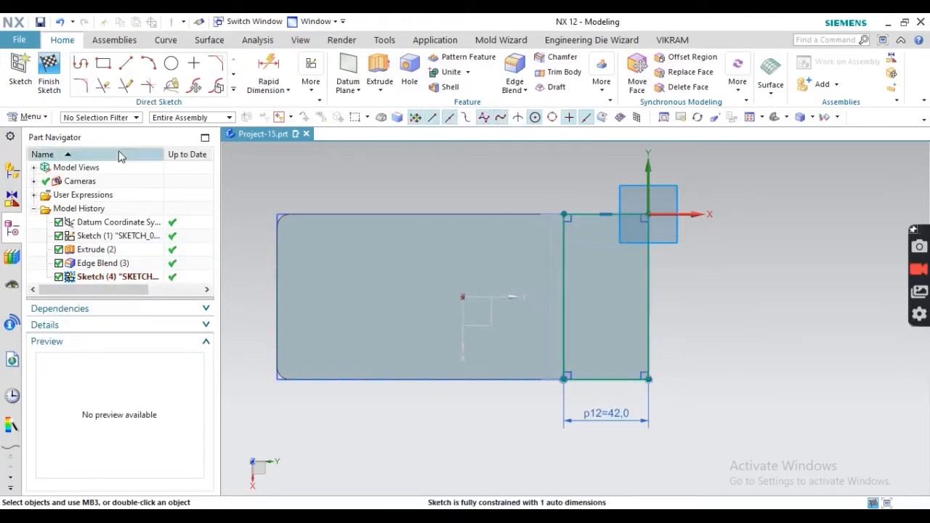
click(49, 69)
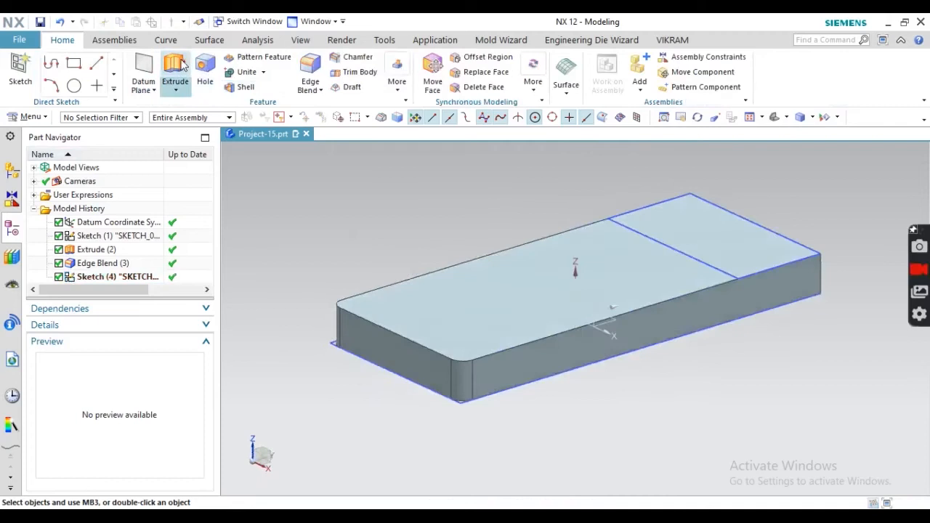
click(175, 69)
click(617, 217)
- Find the 62 mm overall height of the right-hand block in the drawing's front view
key(alt+Tab)
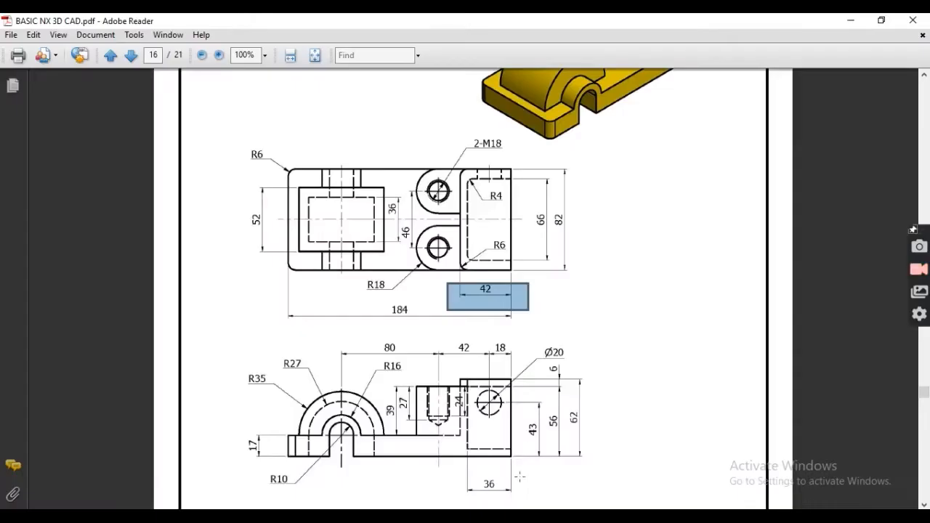
scroll(509, 425, down, 1)
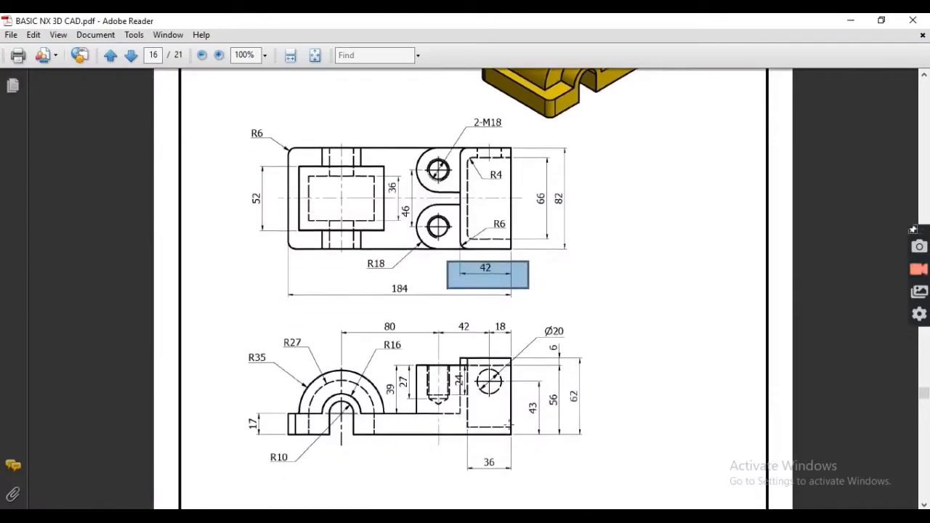
scroll(559, 305, up, 5)
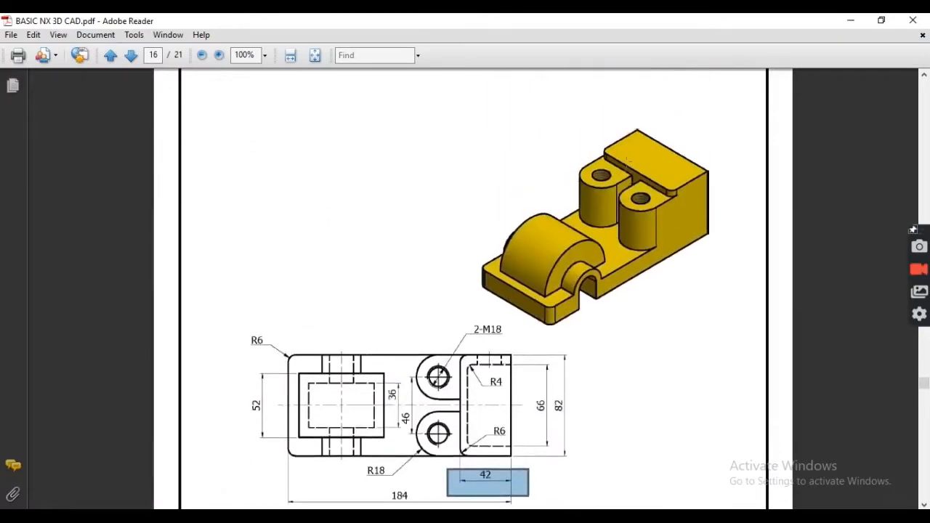
scroll(676, 164, down, 6)
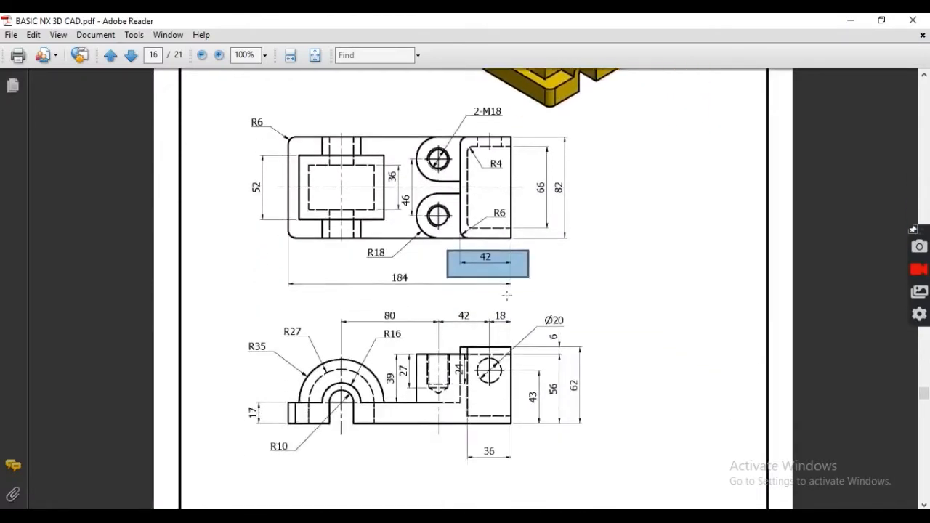
drag(593, 387, 597, 392)
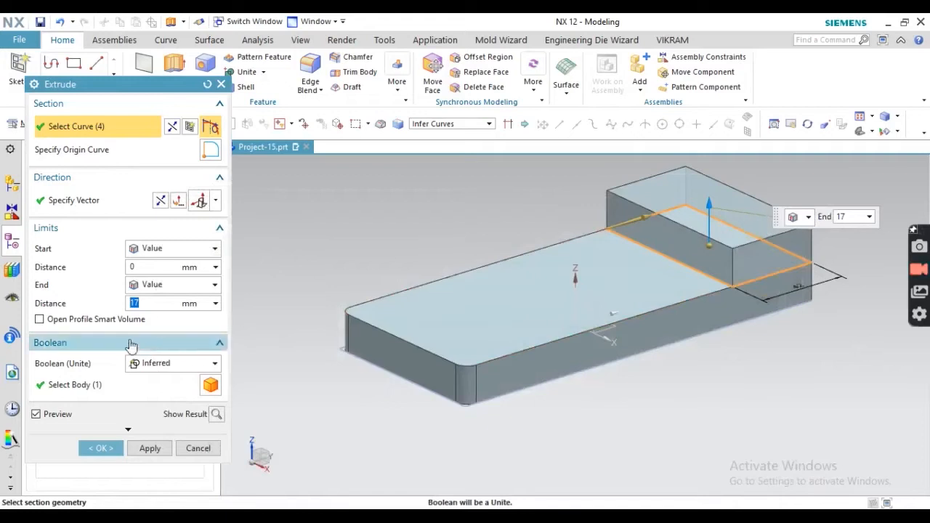
- Extrude the 42 mm strip 62 mm tall, united with the base plate
key(Return)
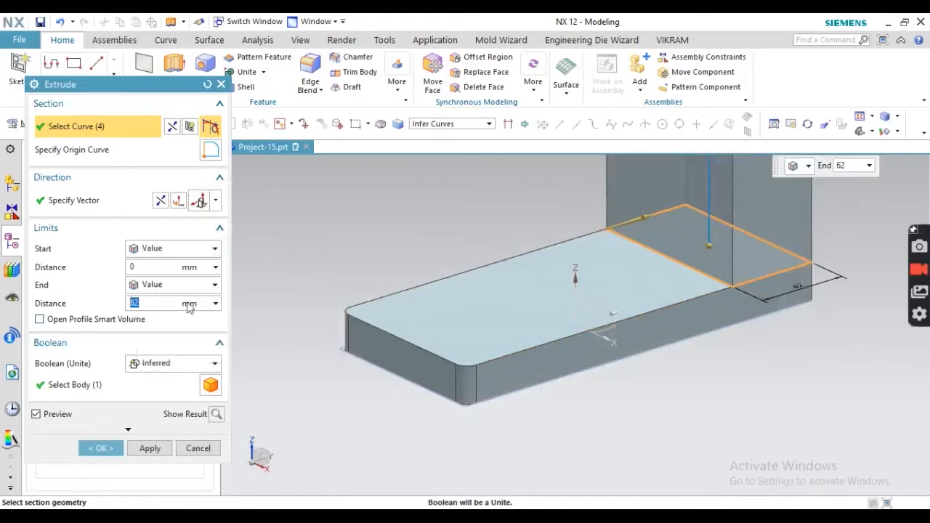
scroll(624, 239, up, 3)
scroll(617, 374, down, 5)
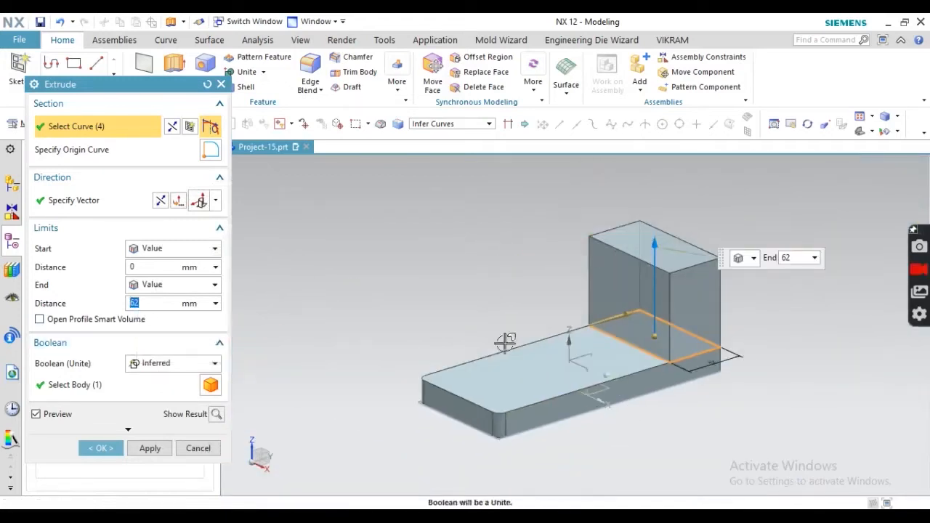
click(98, 449)
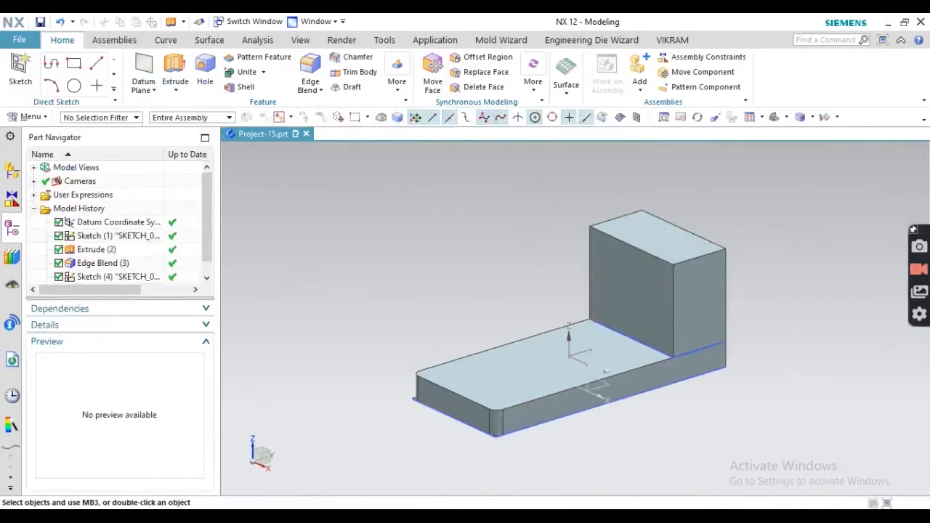
key(alt+Tab)
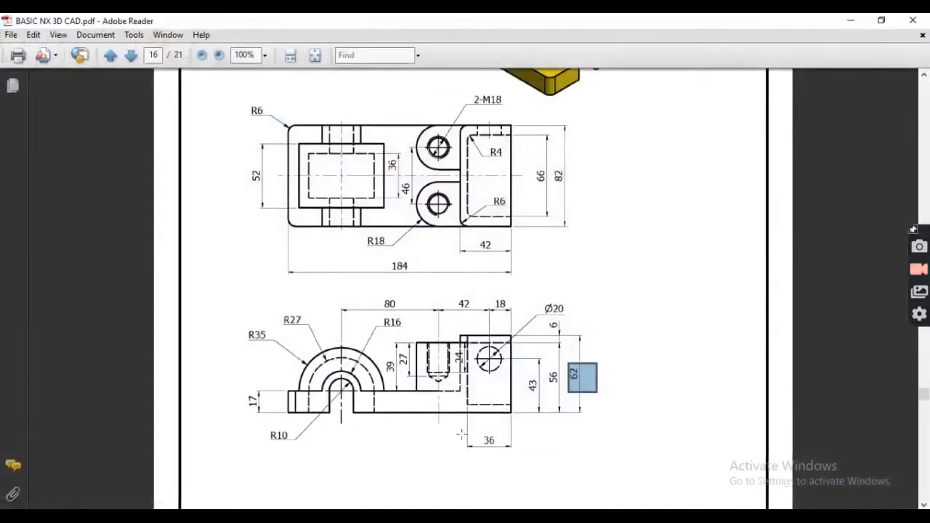
- Review the bosses, the R18 radius and the 42 and 18 dimensions on the PDF drawing
scroll(476, 271, up, 2)
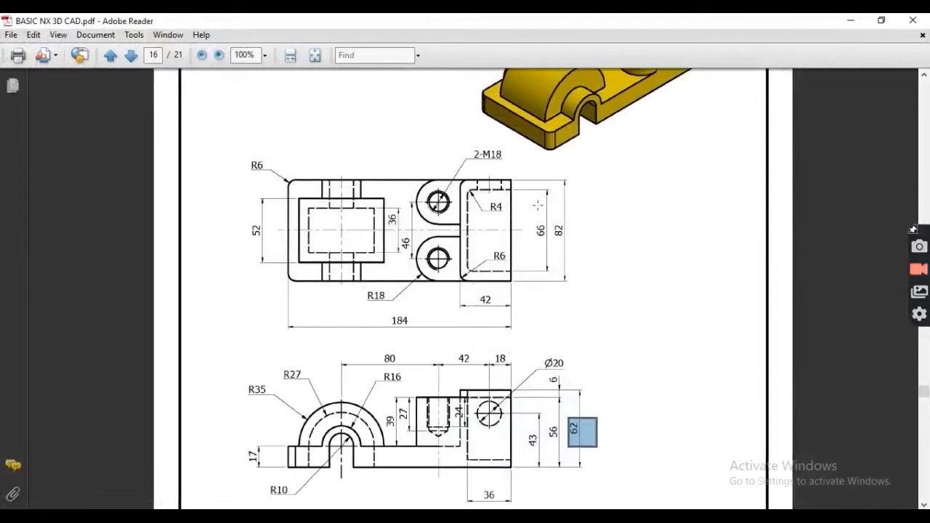
scroll(542, 203, up, 3)
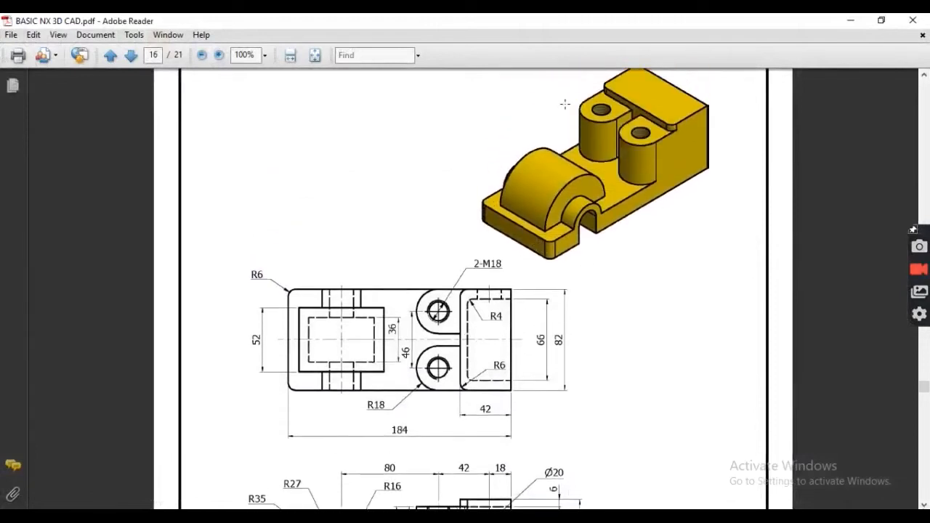
drag(582, 118, 600, 146)
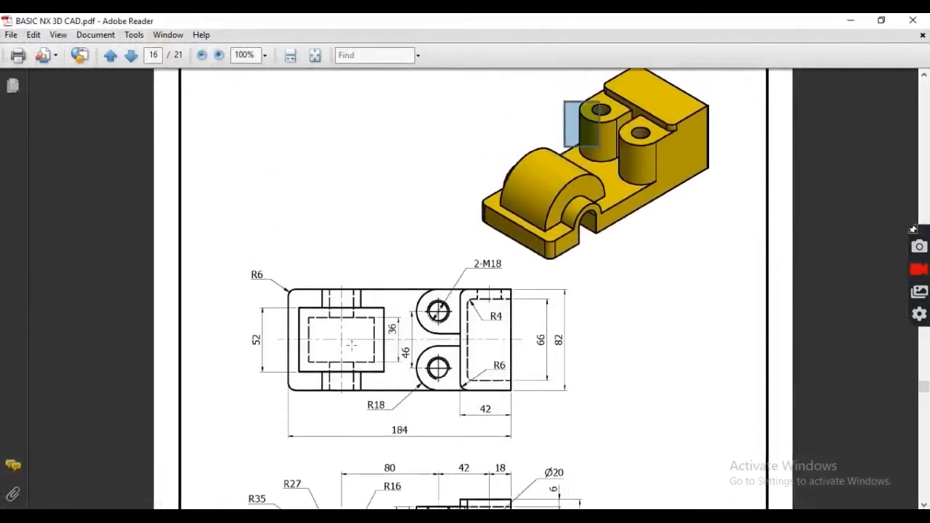
drag(418, 274, 409, 245)
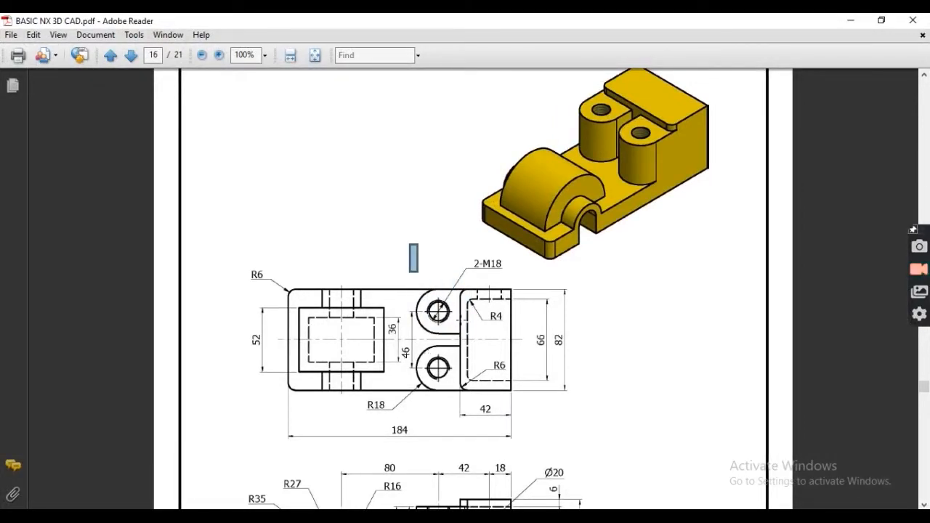
scroll(457, 339, down, 3)
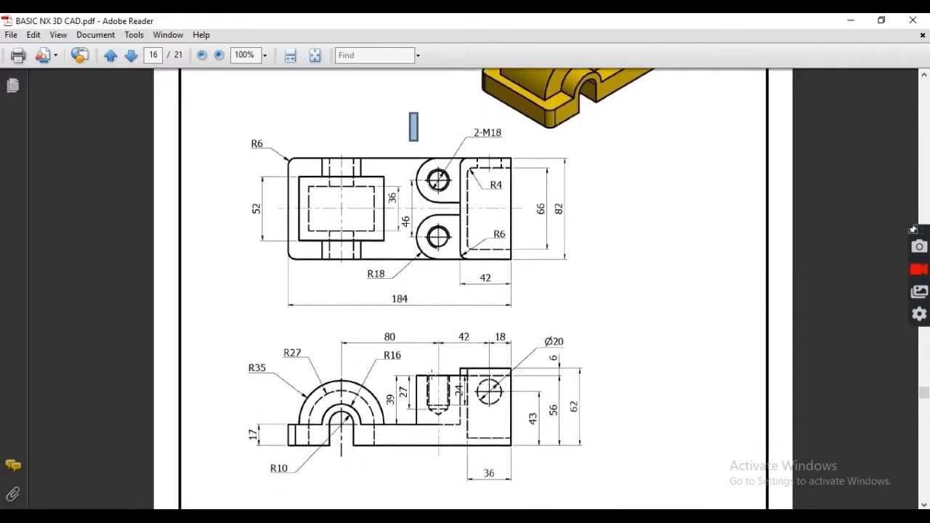
drag(451, 325, 519, 350)
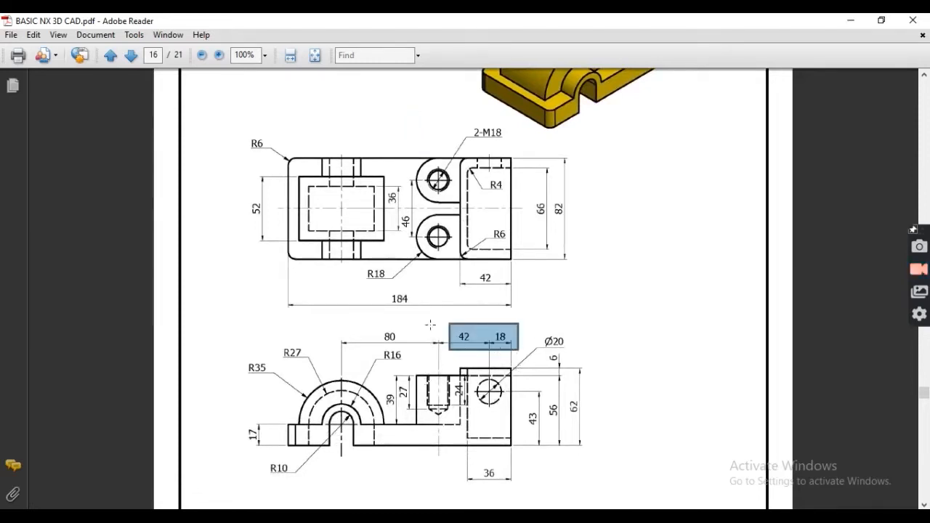
drag(362, 267, 397, 291)
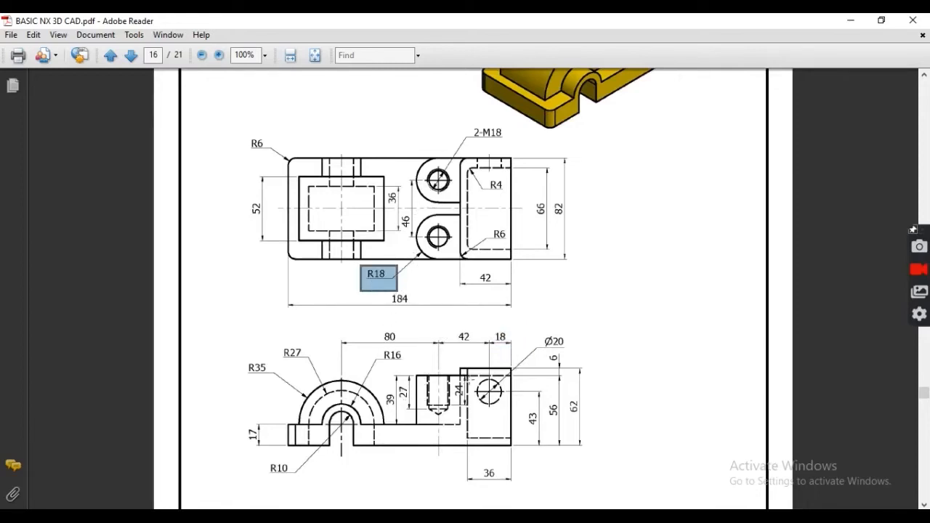
drag(485, 336, 517, 345)
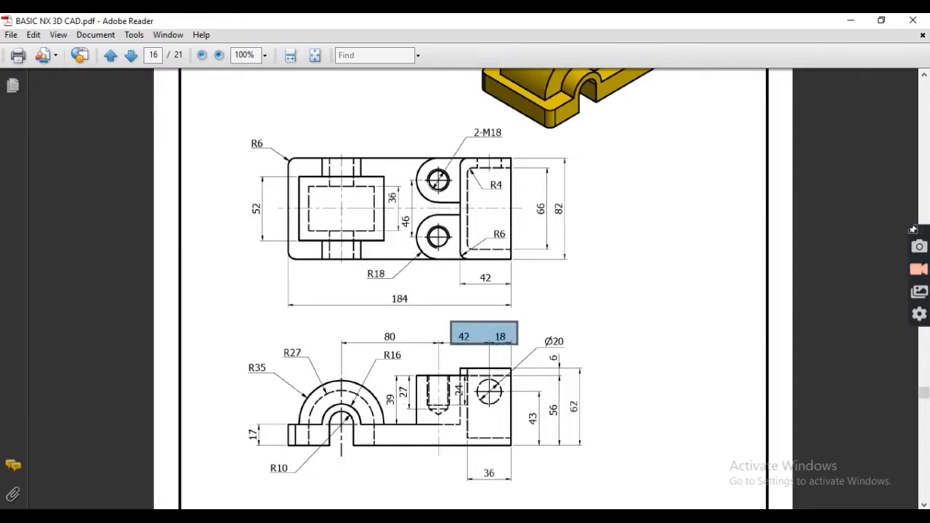
key(alt+Tab)
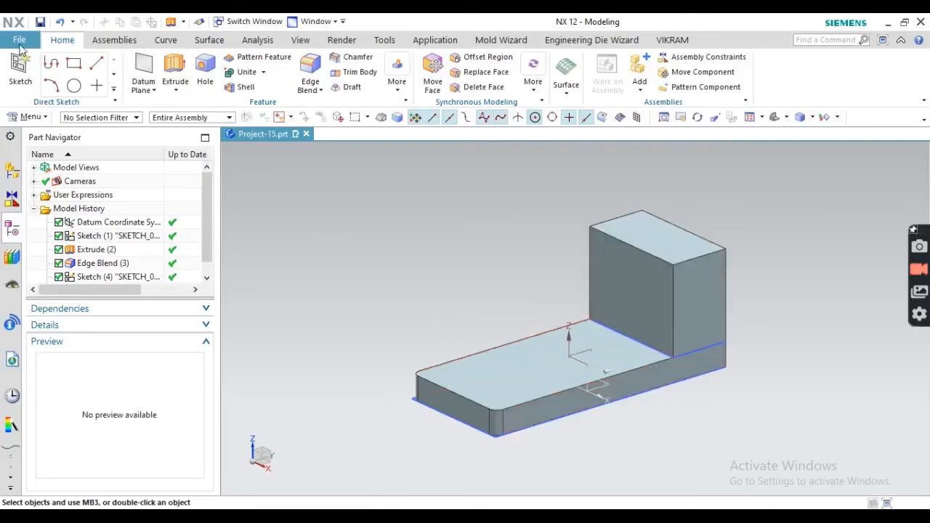
- Sketch a 36 mm diameter circle on the tall block's face
click(20, 64)
click(530, 353)
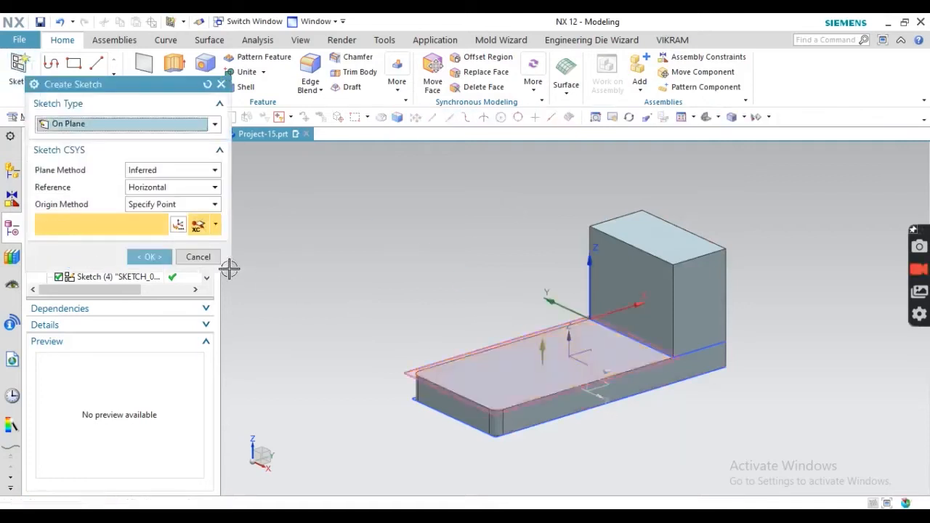
click(149, 256)
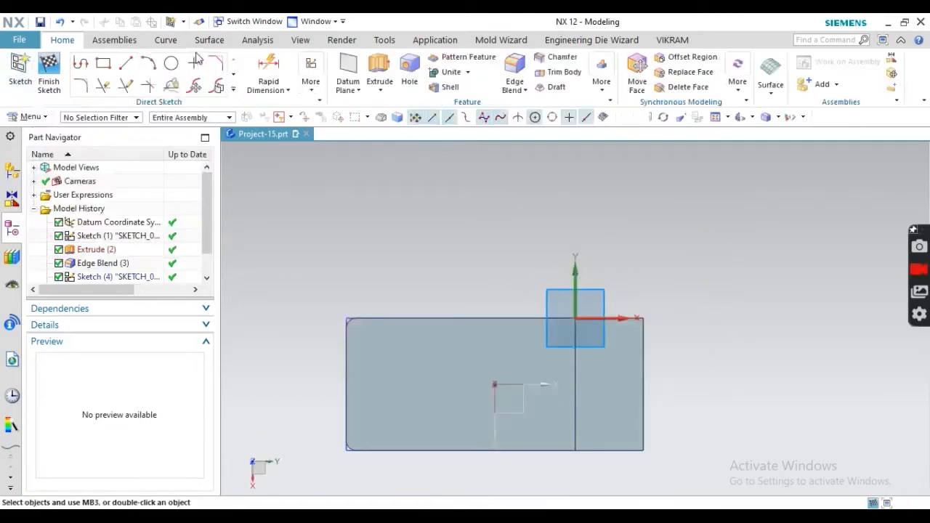
click(171, 63)
click(514, 347)
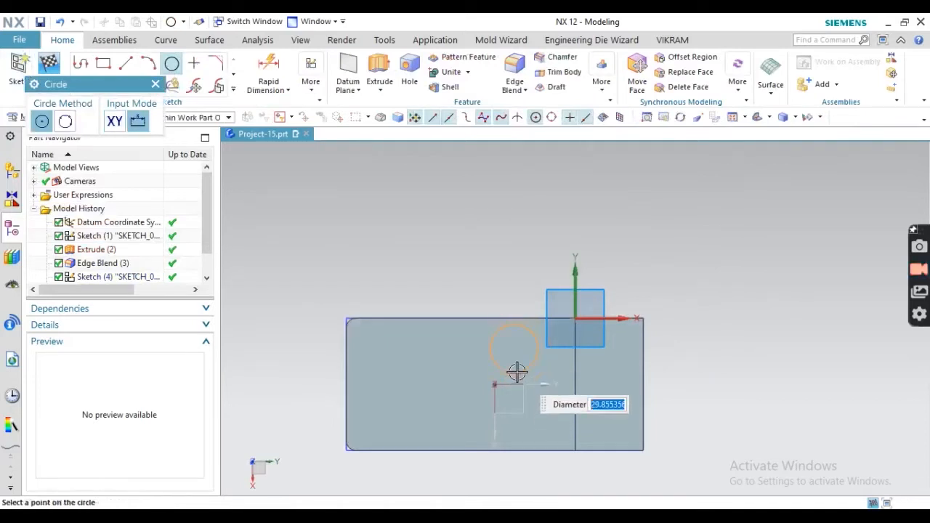
text(36)
key(Return)
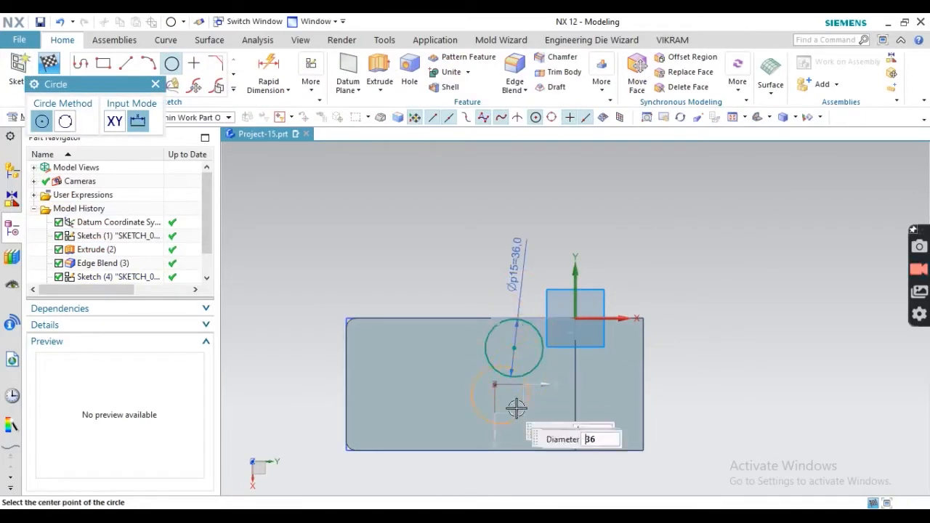
scroll(553, 371, up, 2)
scroll(498, 280, down, 2)
key(Escape)
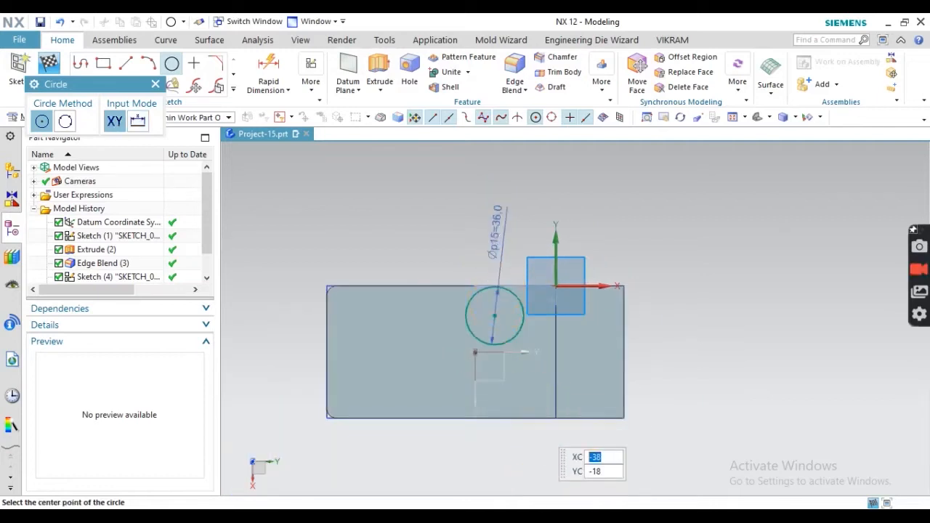
click(538, 513)
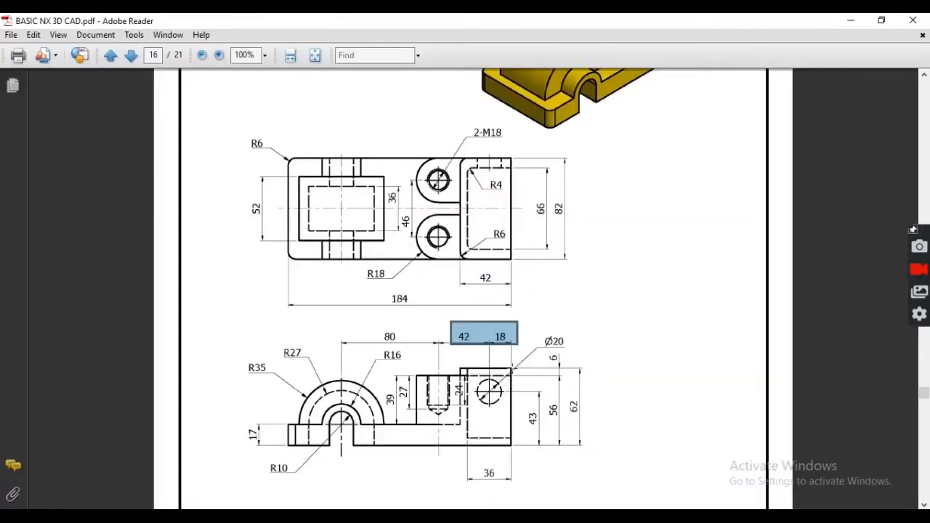
click(465, 513)
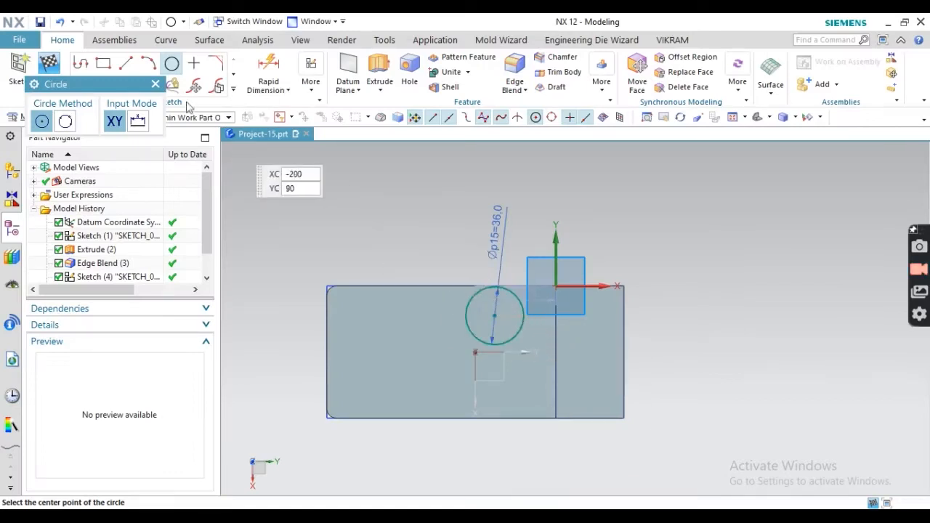
- Dimension the circle's centre 60 mm horizontally from the block's right edge
click(267, 73)
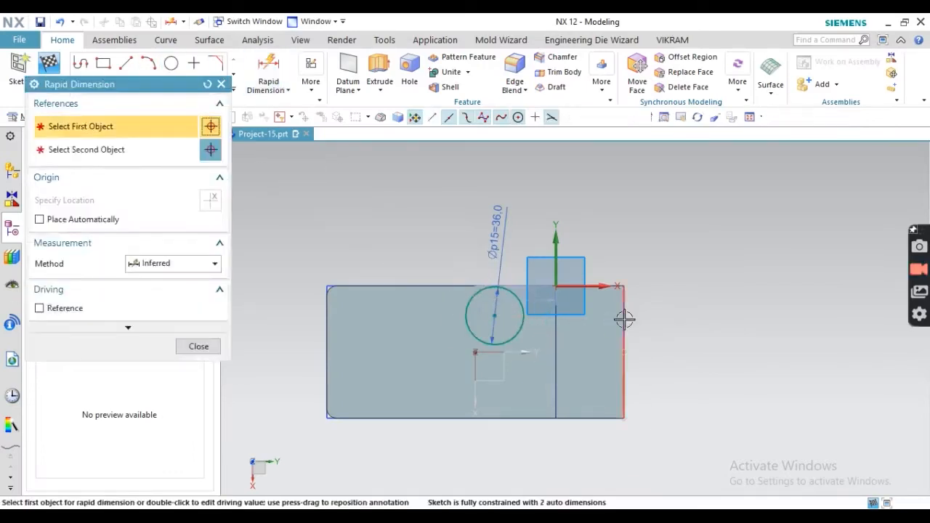
click(623, 318)
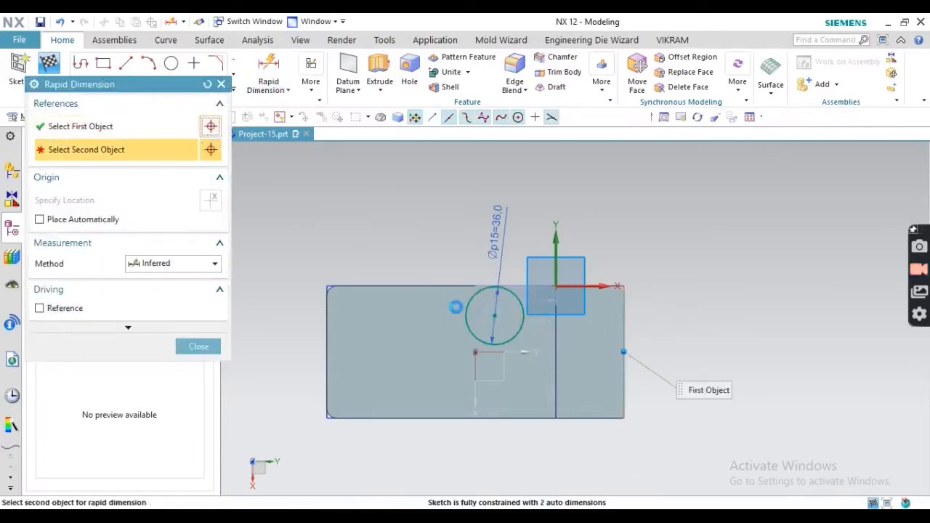
click(495, 314)
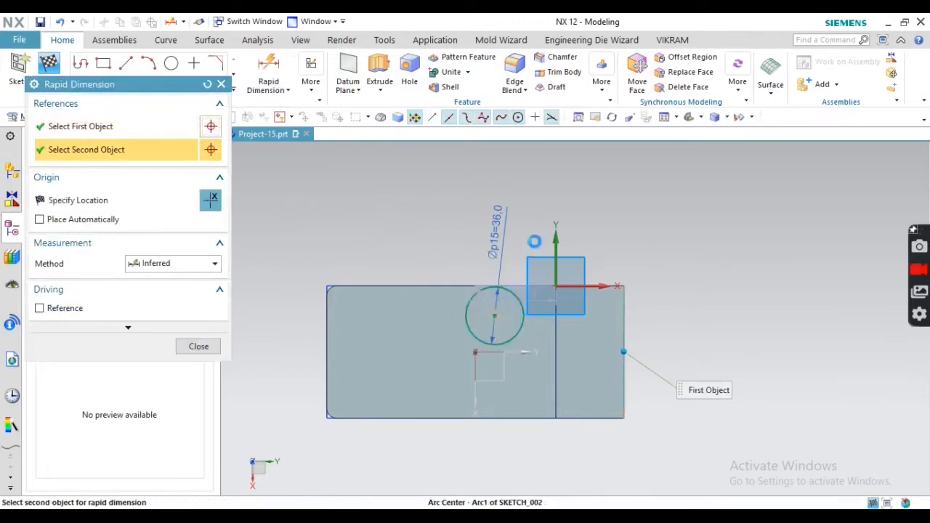
click(560, 193)
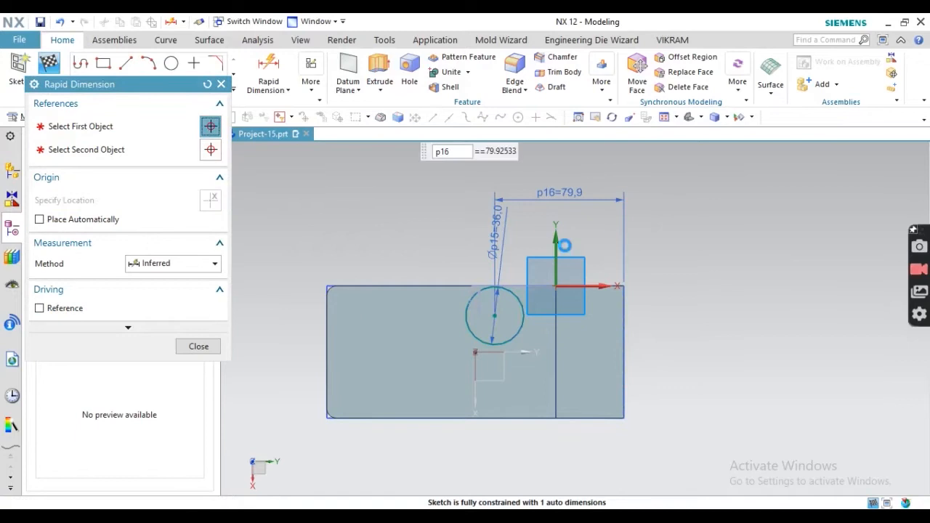
text(60)
key(Return)
scroll(515, 298, up, 2)
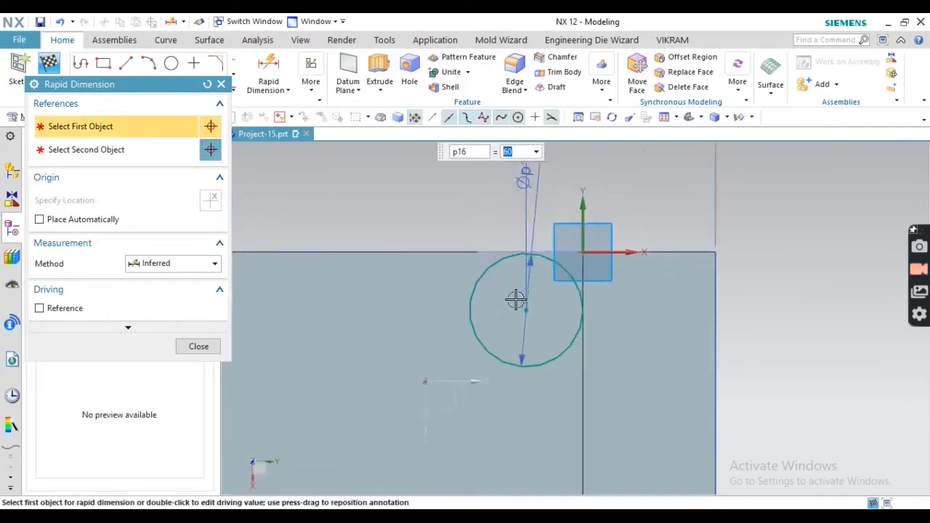
scroll(422, 282, down, 3)
click(499, 516)
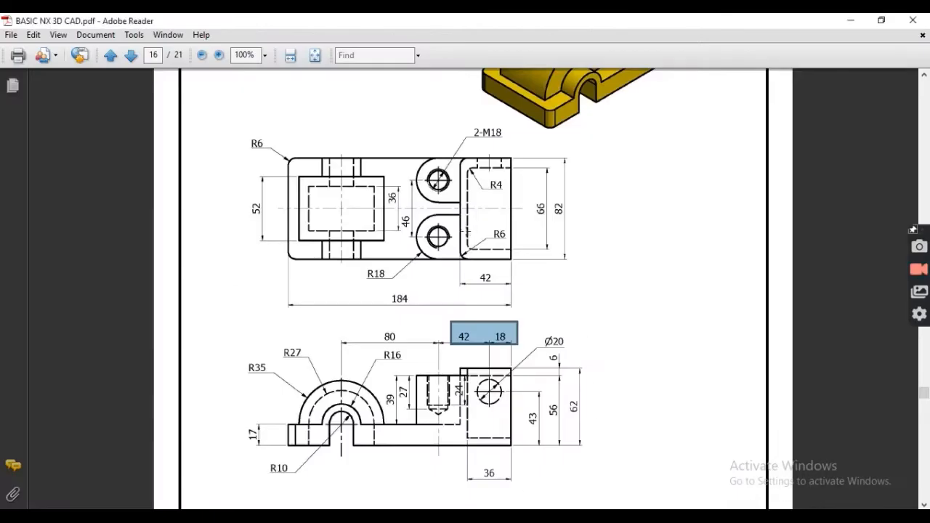
- Inspect the 2-M18 threaded-hole note on the drawing
scroll(467, 231, up, 1)
drag(410, 174, 463, 197)
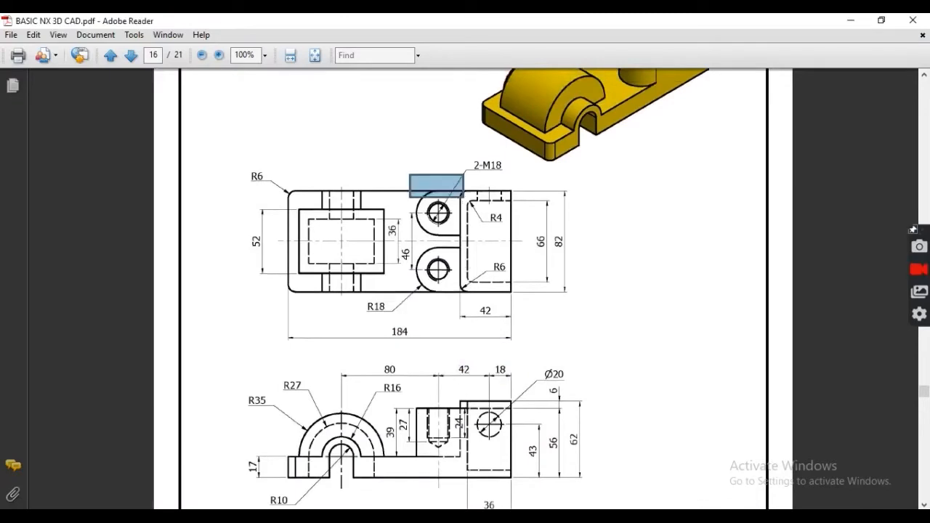
scroll(478, 308, down, 2)
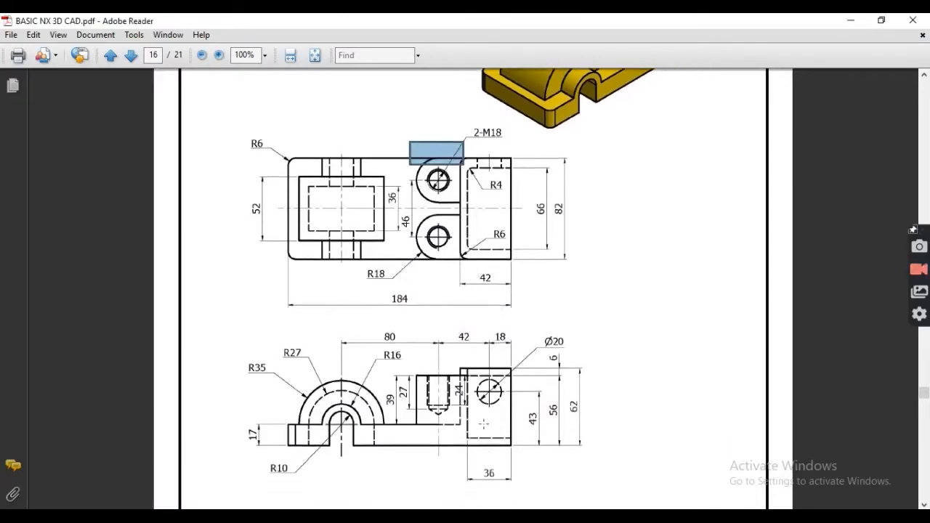
key(alt+Tab)
scroll(501, 264, up, 4)
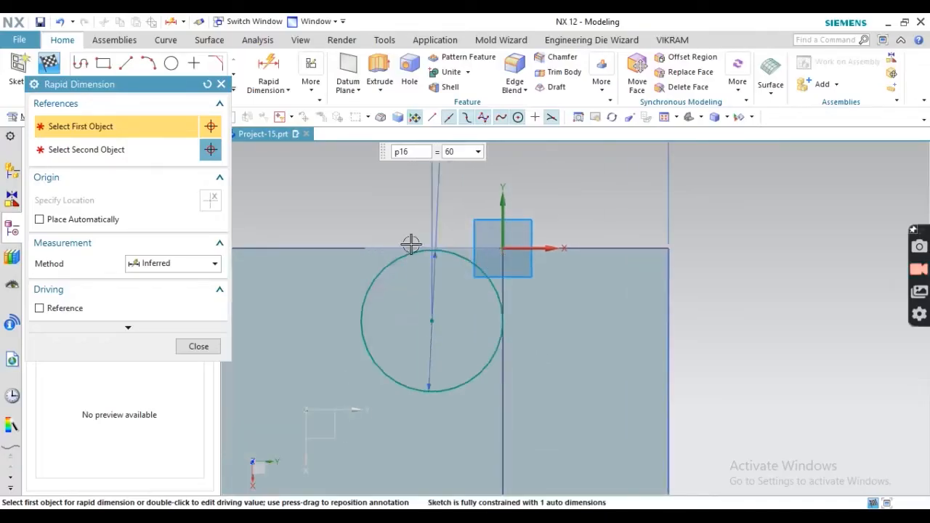
- Dimension the circle against the horizontal axis with p17 = 0 so its top meets the block edge
scroll(412, 245, up, 3)
click(405, 253)
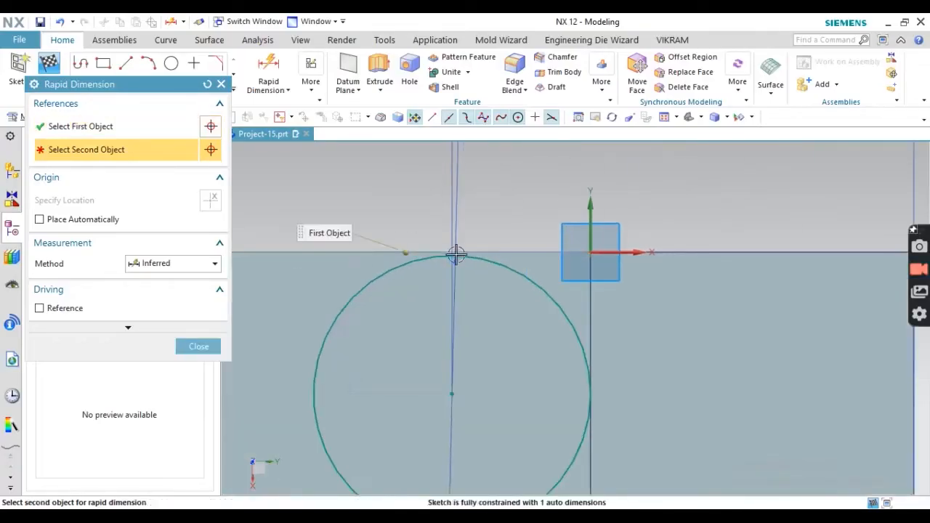
click(455, 255)
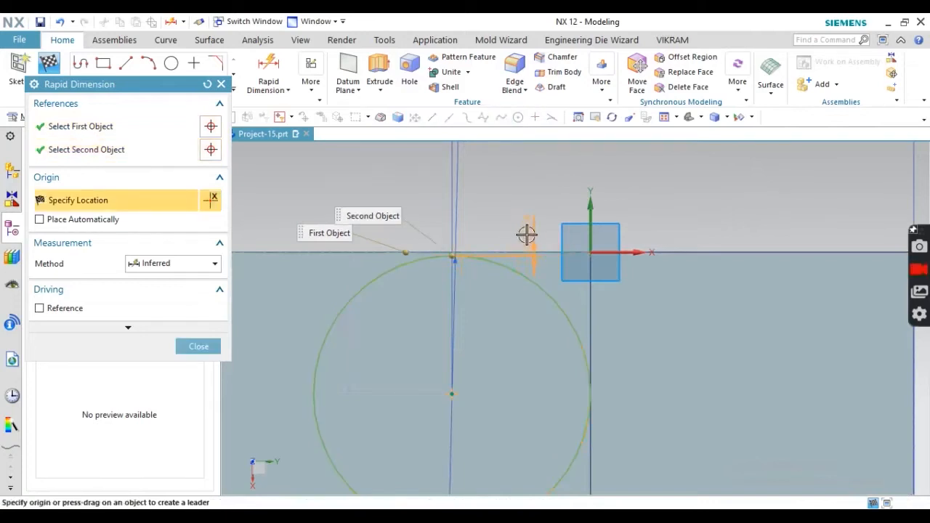
click(526, 234)
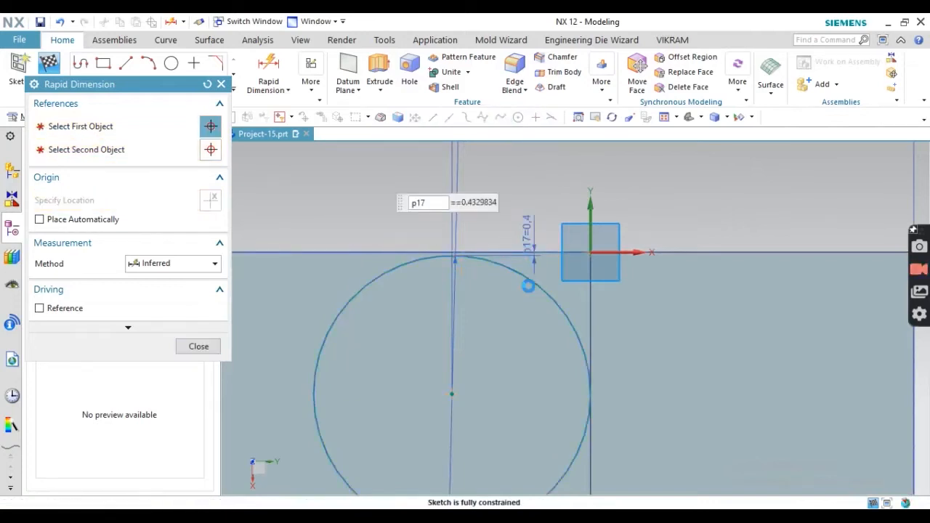
text(0)
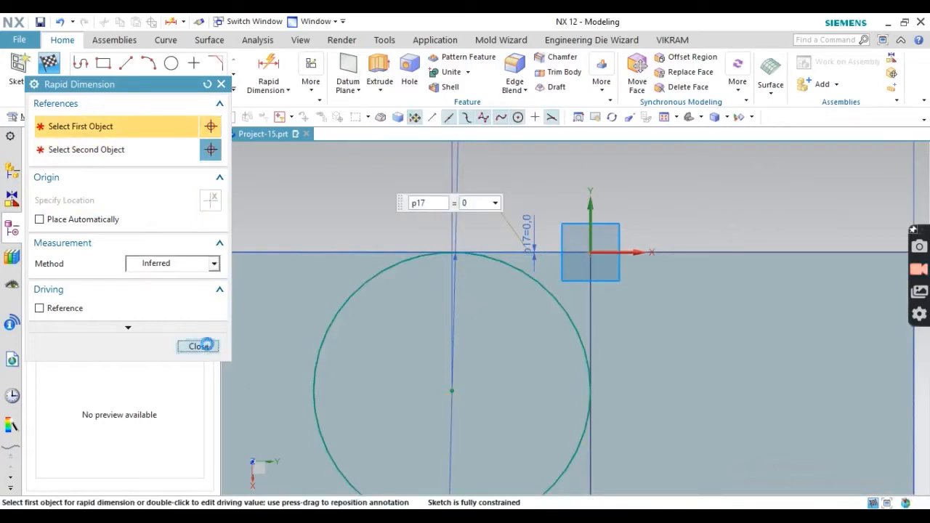
click(200, 347)
scroll(449, 205, down, 7)
scroll(456, 237, up, 4)
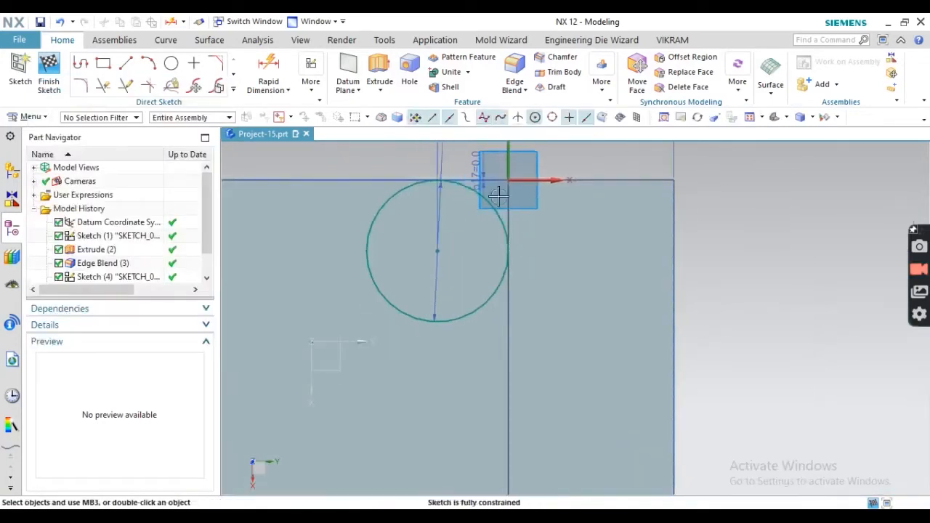
- Project the block's top edge and vertical edge into the sketch
click(233, 90)
click(149, 196)
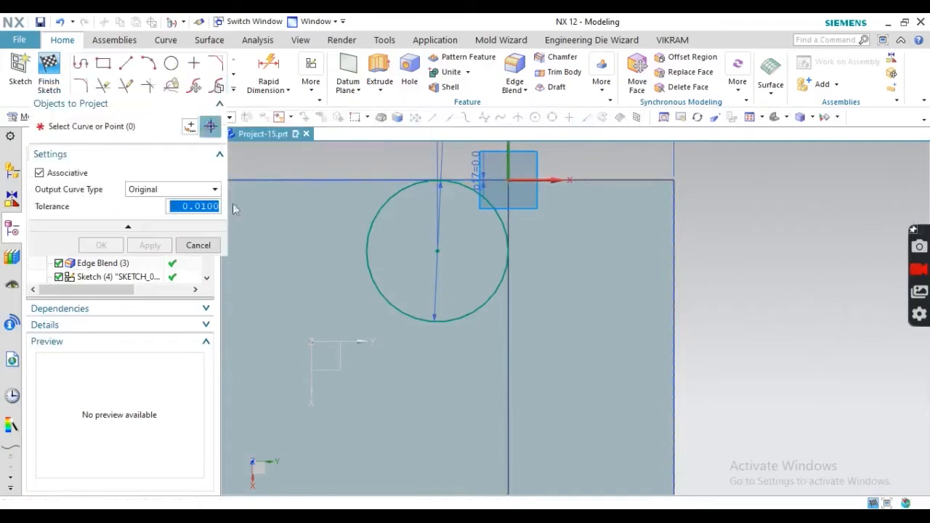
click(357, 190)
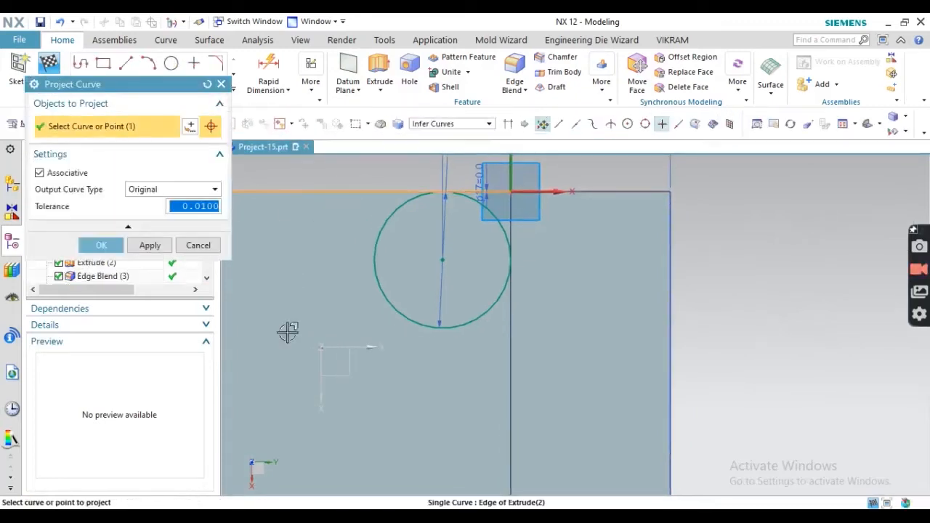
click(512, 343)
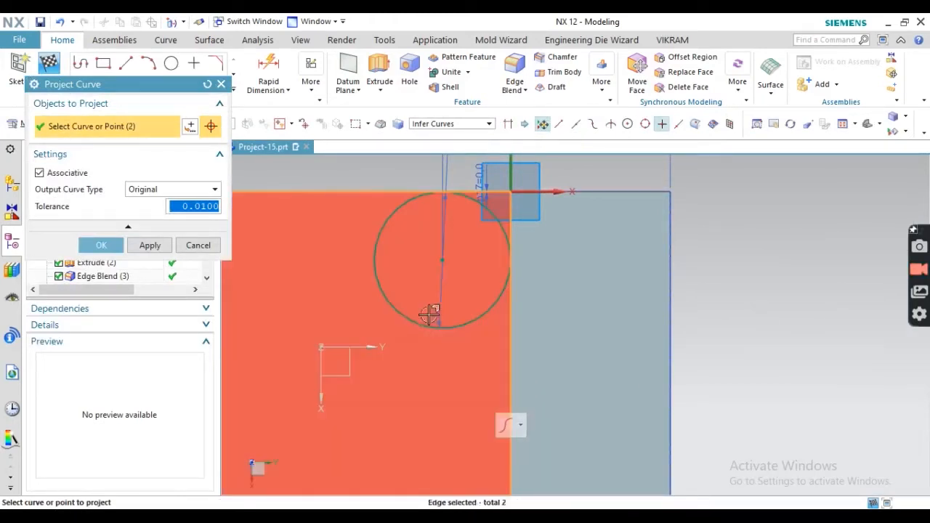
scroll(422, 334, down, 3)
click(101, 245)
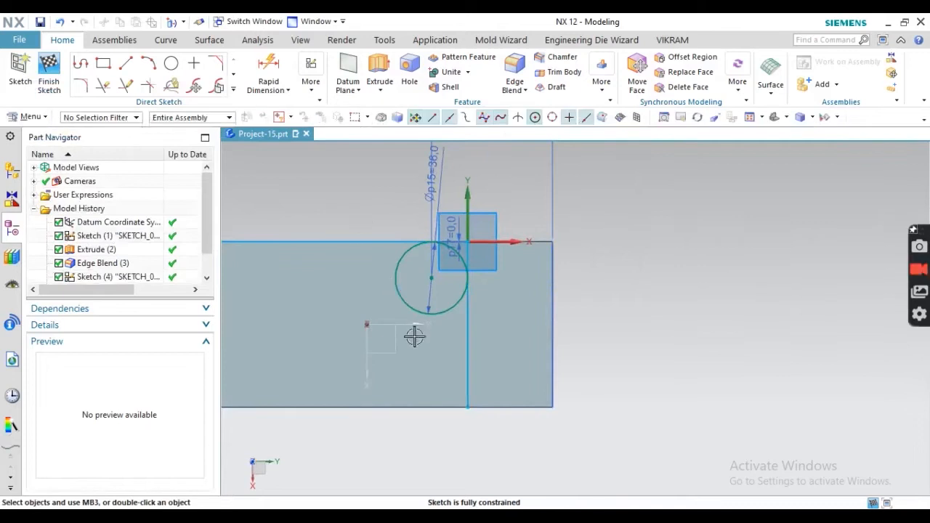
- Draw a horizontal line from the circle's bottom to the vertical edge
click(125, 64)
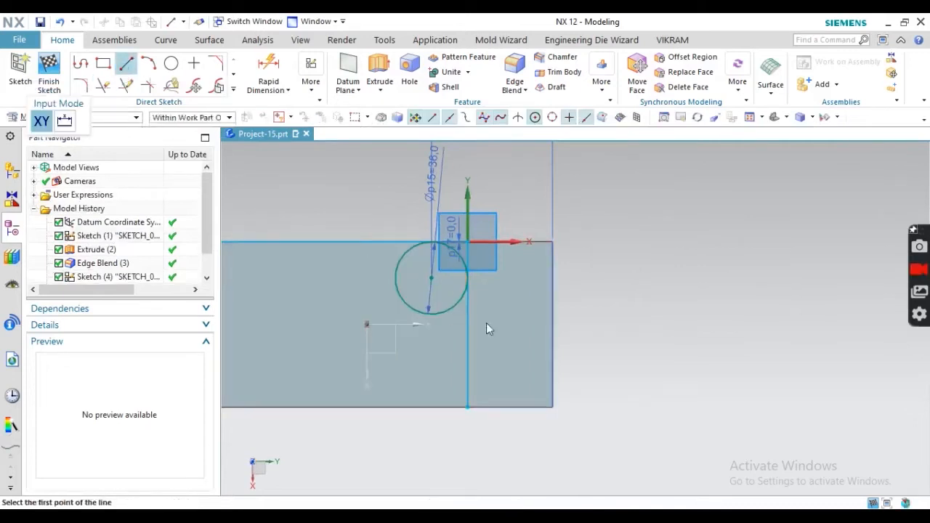
click(430, 314)
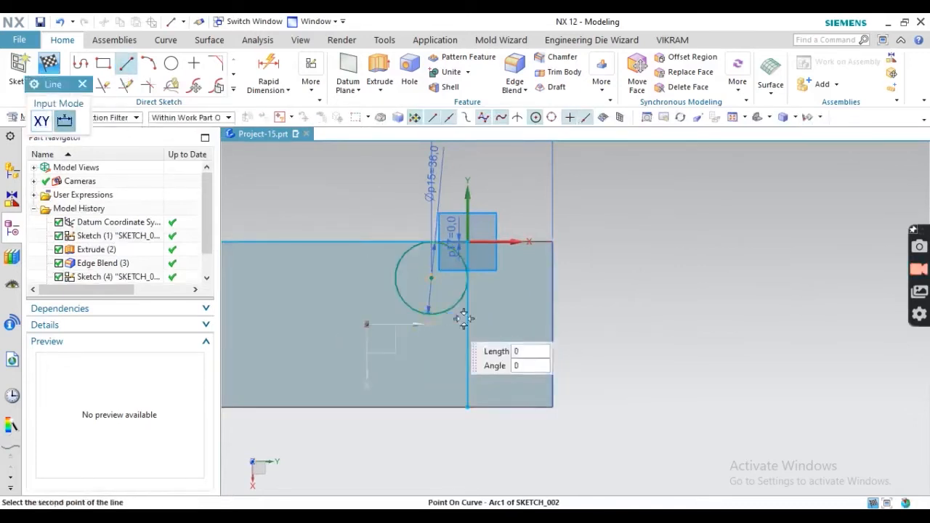
click(506, 313)
key(Escape)
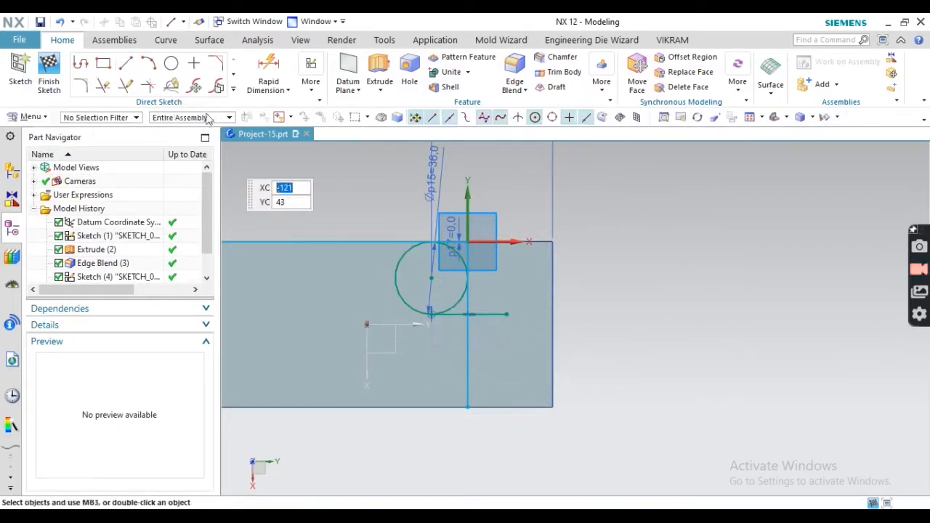
- Quick Trim the extra curve pieces to leave the U-shape, then finish the sketch
click(103, 85)
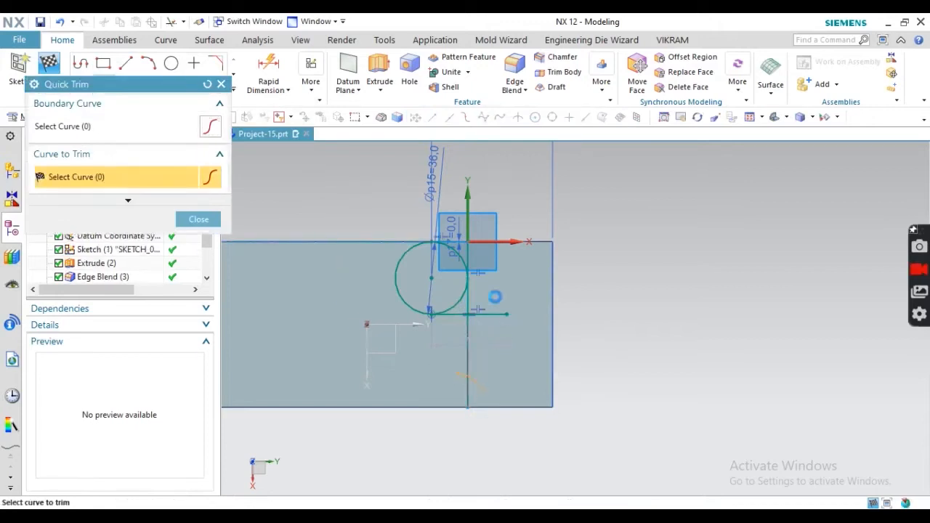
scroll(476, 262, up, 5)
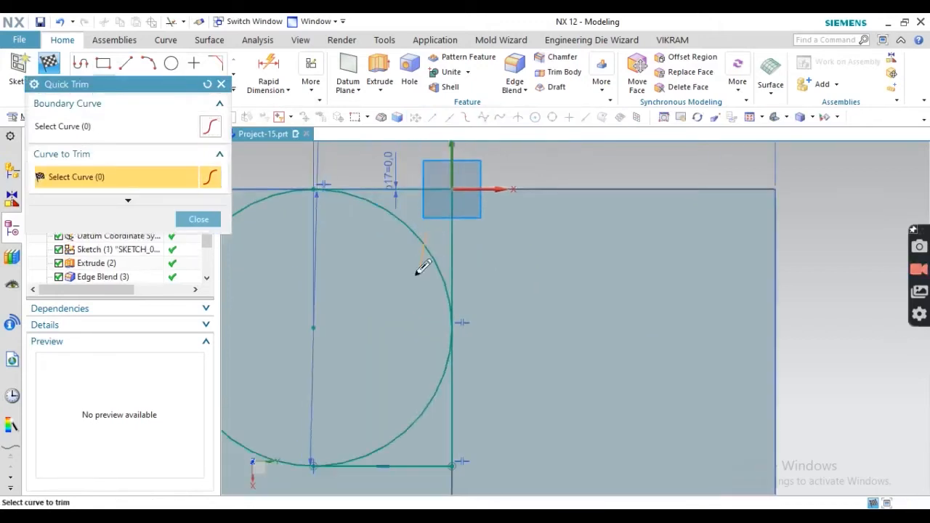
scroll(396, 363, down, 5)
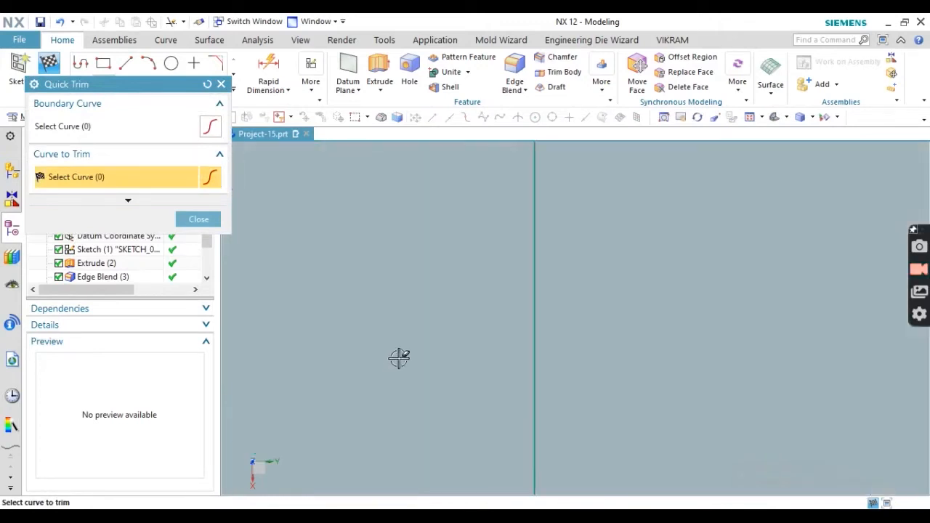
click(194, 219)
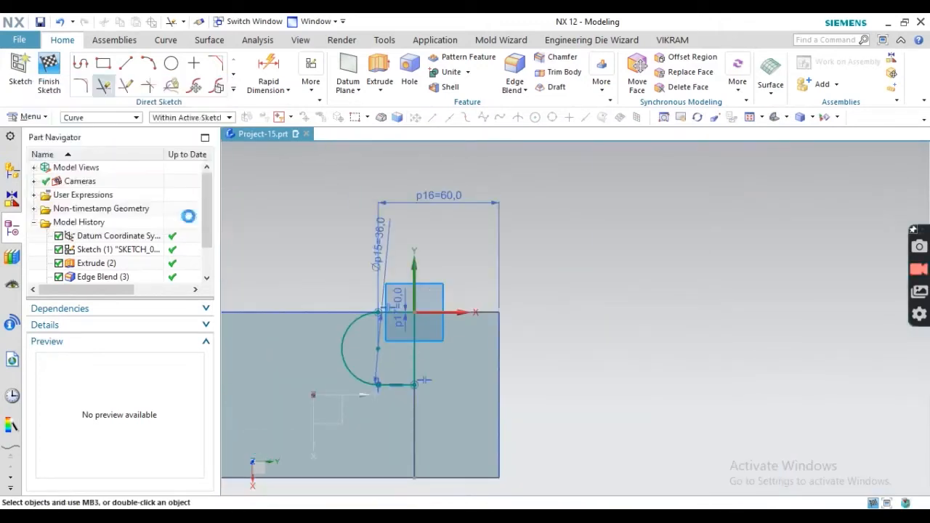
click(48, 72)
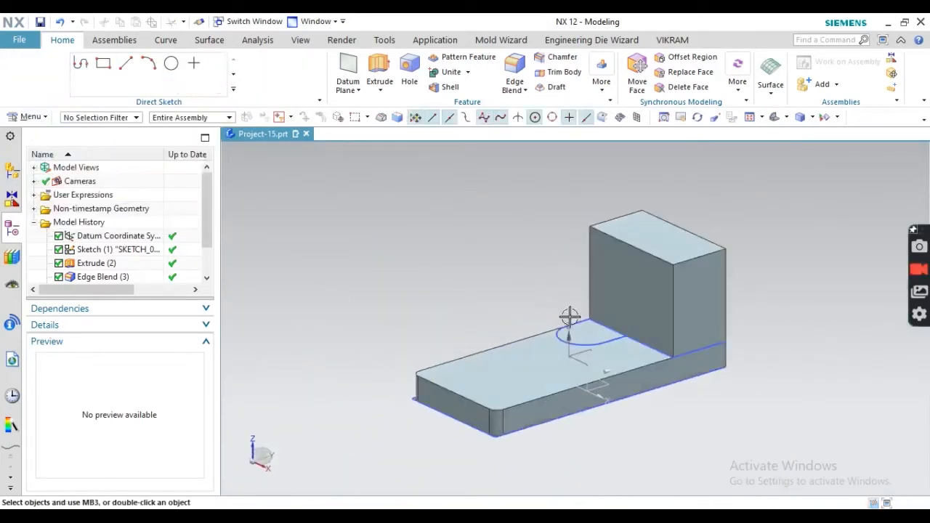
- Extrude the half-round sketch curve upward toward 39 mm, united with the base
click(175, 72)
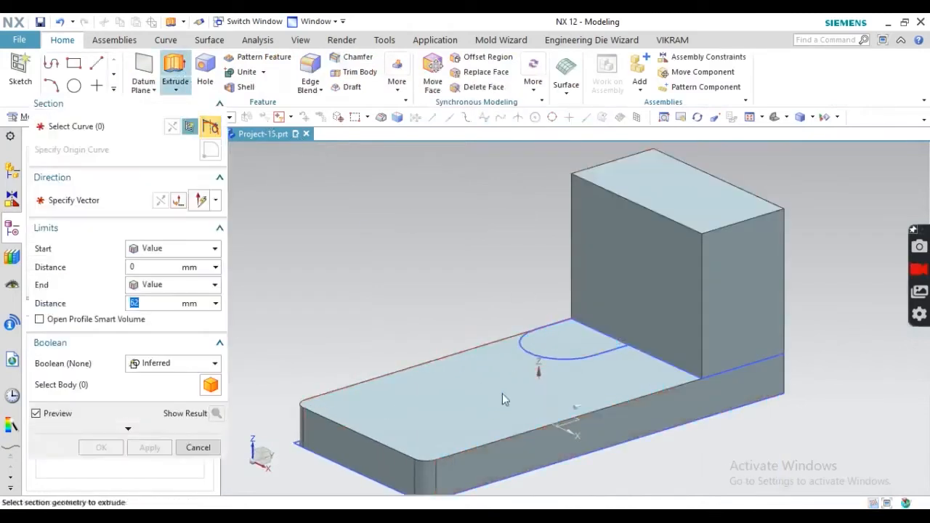
click(511, 351)
drag(580, 215, 579, 247)
key(alt+Tab)
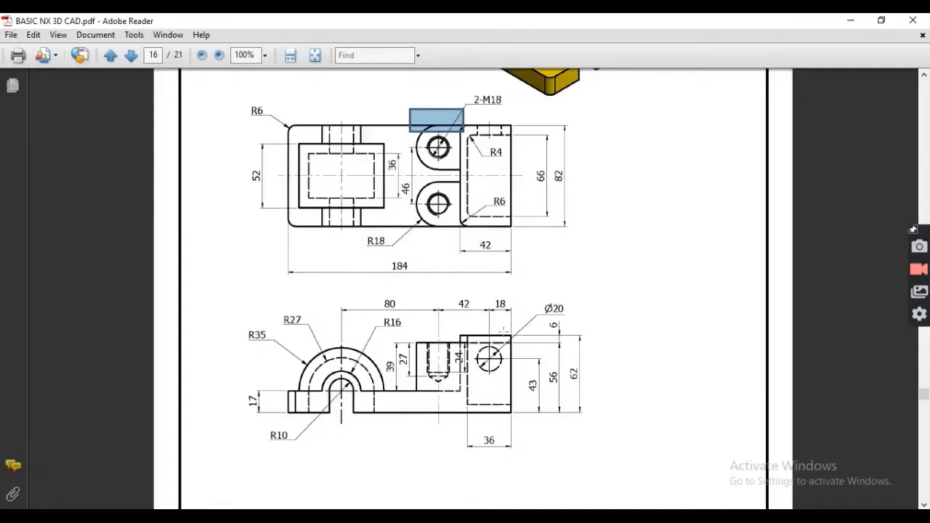
- Check the 39 mm boss height on the drawing's front view
scroll(473, 289, down, 1)
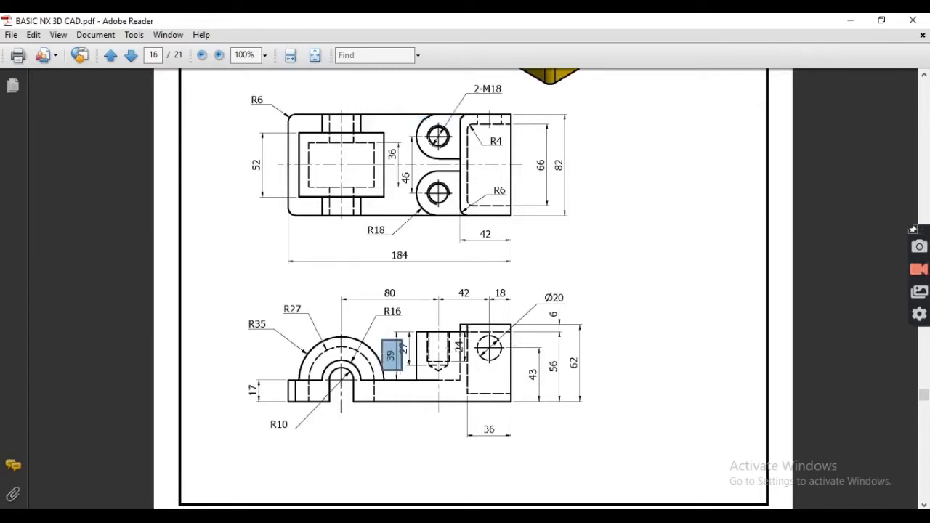
key(alt+Tab)
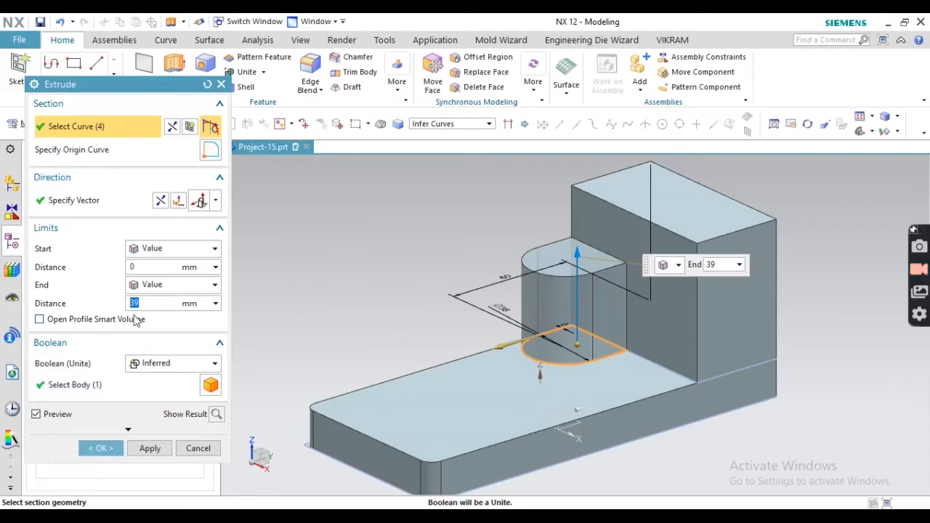
- Confirm the 39 mm half-round boss extrusion
click(216, 414)
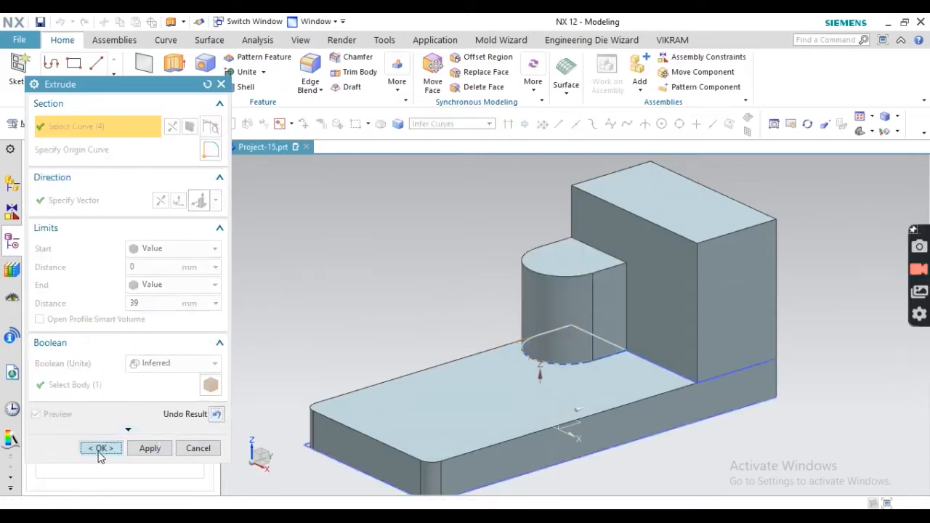
click(99, 449)
middle_drag(357, 301, 345, 218)
- Mirror the boss extrusion about the datum YZ plane to create the second boss
click(397, 79)
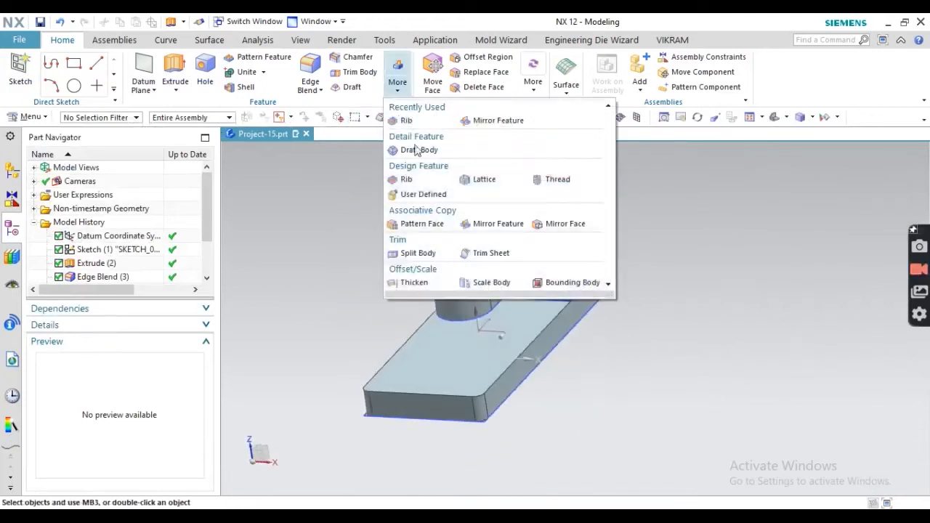
click(494, 224)
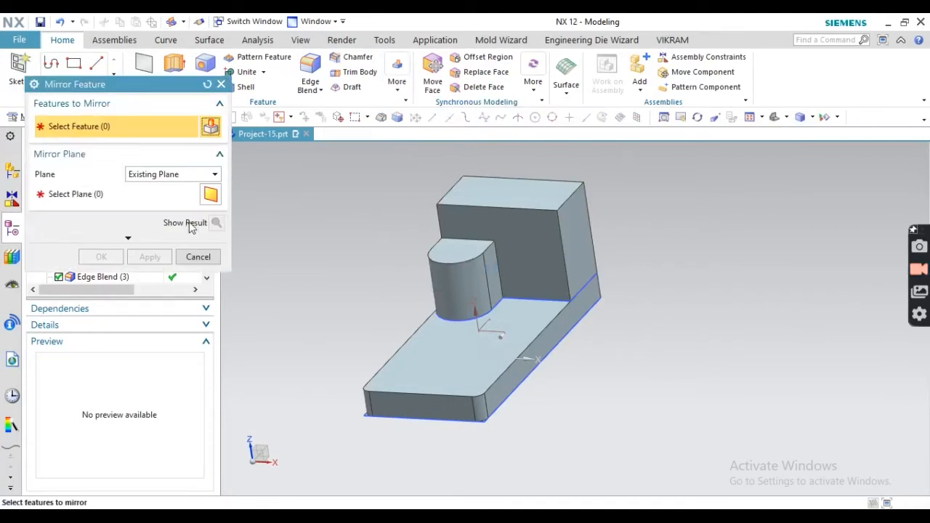
click(451, 277)
key(Escape)
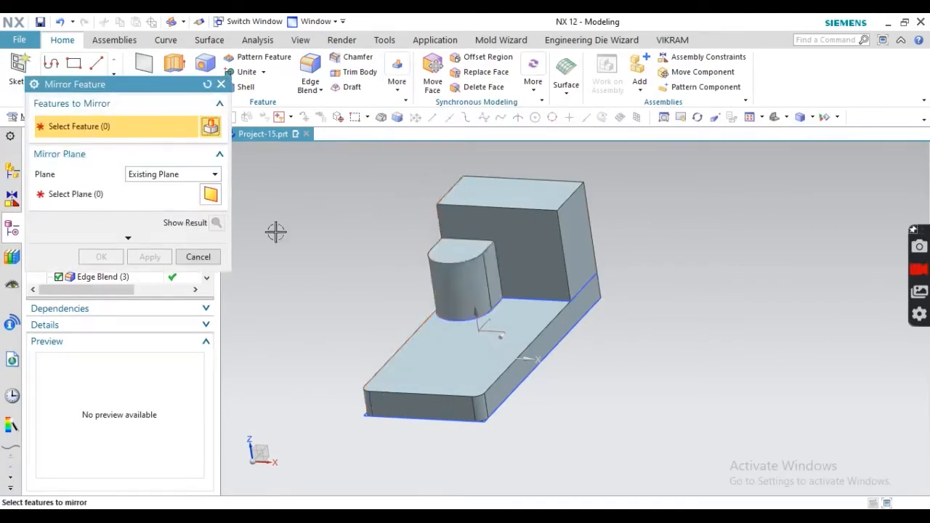
click(452, 282)
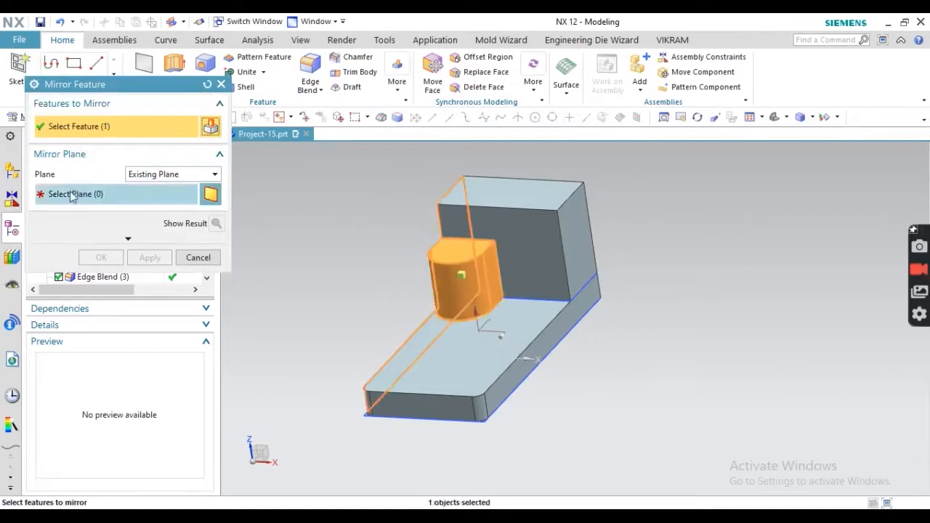
click(116, 194)
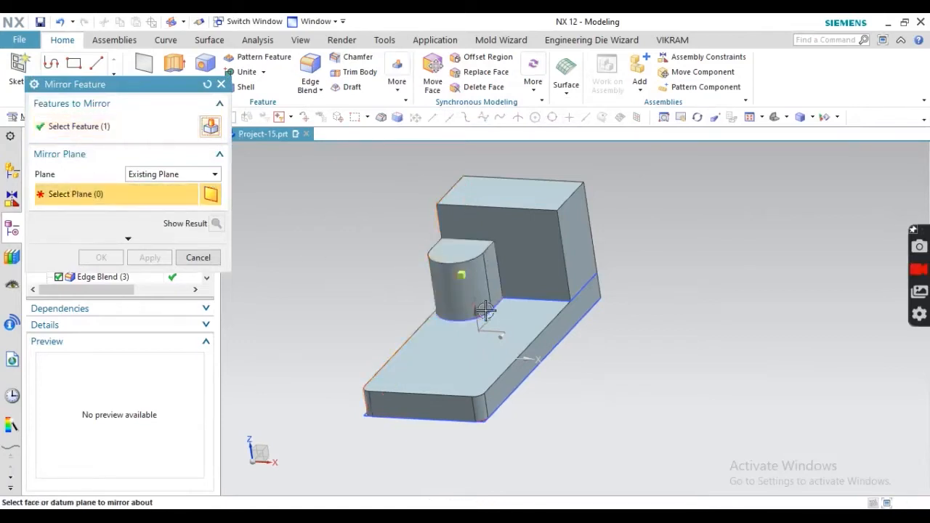
click(491, 320)
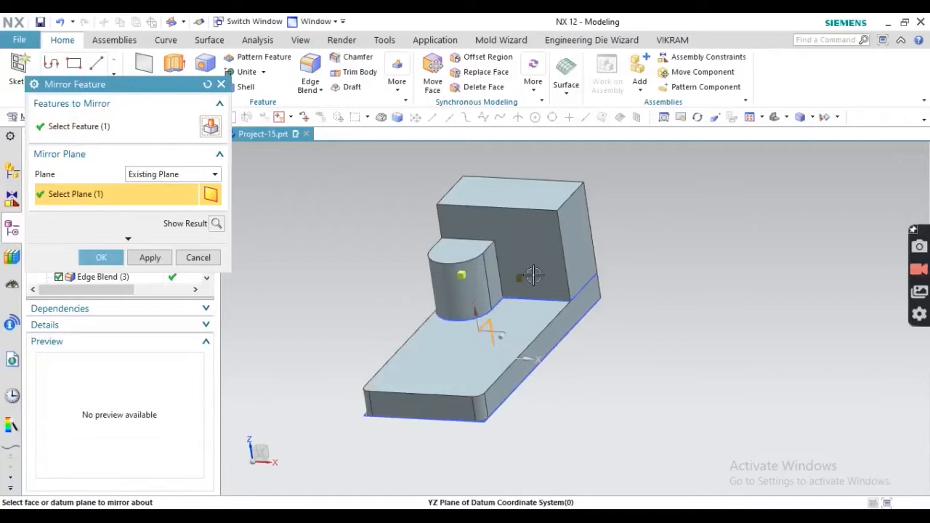
click(214, 228)
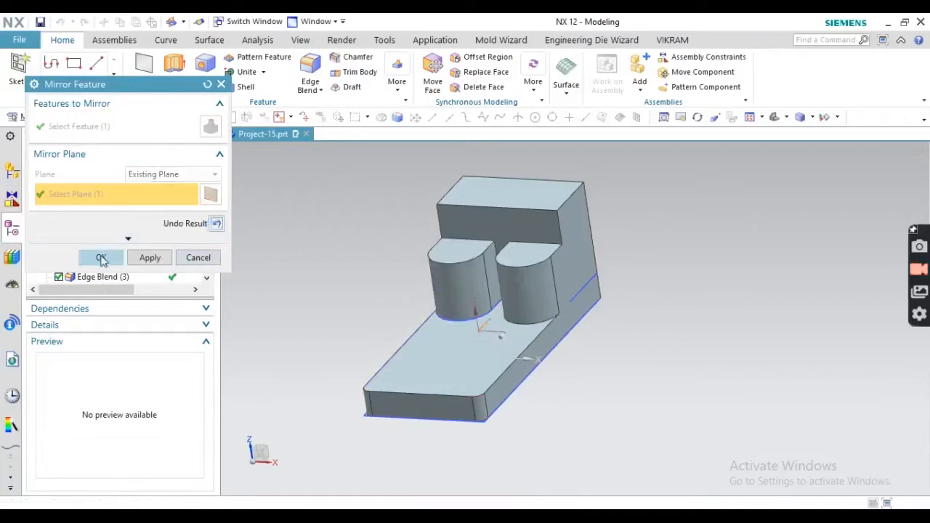
click(101, 257)
middle_drag(243, 297, 447, 298)
- Review the drawing's isometric view and 2-M18 thread callout in the PDF
key(alt+Tab)
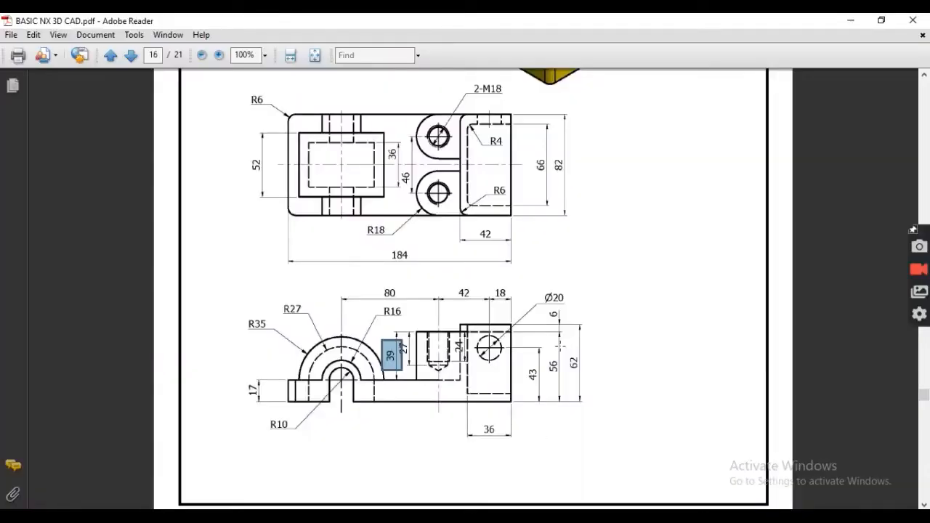
scroll(561, 347, up, 6)
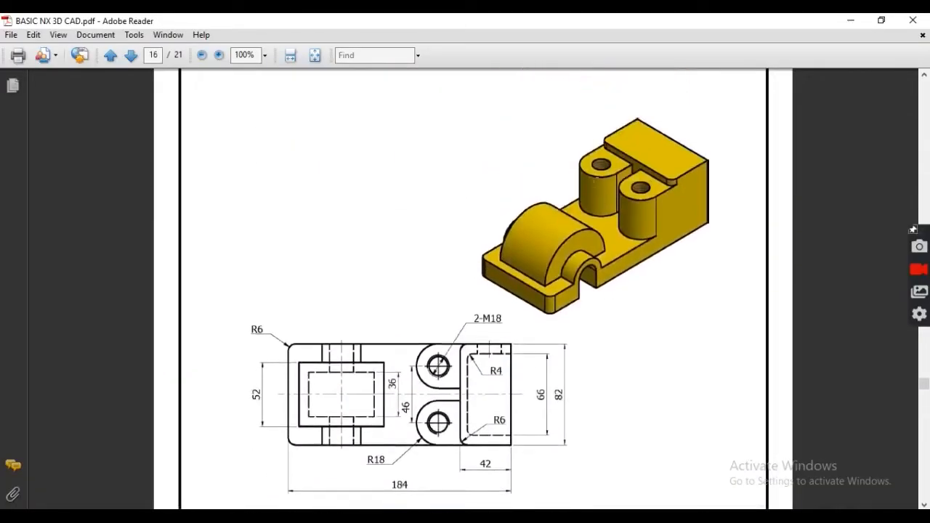
scroll(449, 367, down, 1)
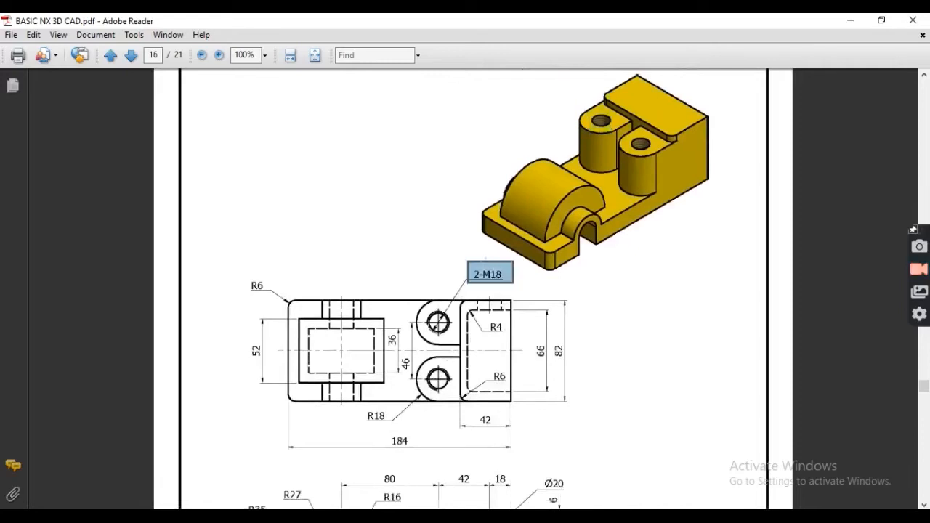
scroll(347, 320, down, 1)
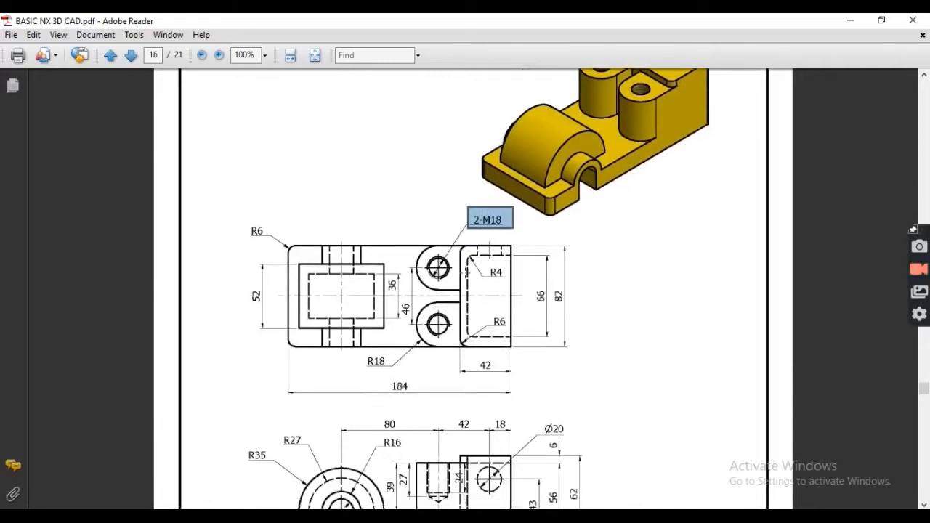
scroll(499, 225, down, 1)
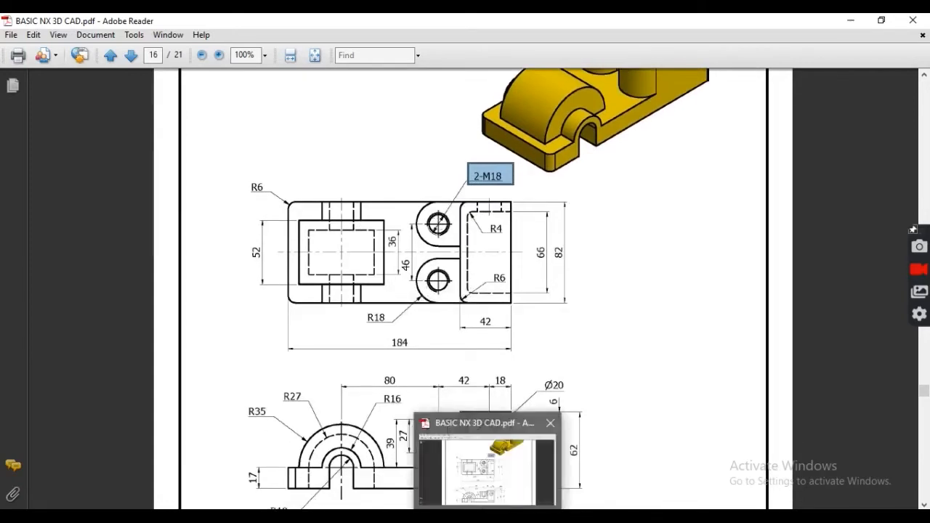
click(487, 516)
scroll(511, 306, down, 3)
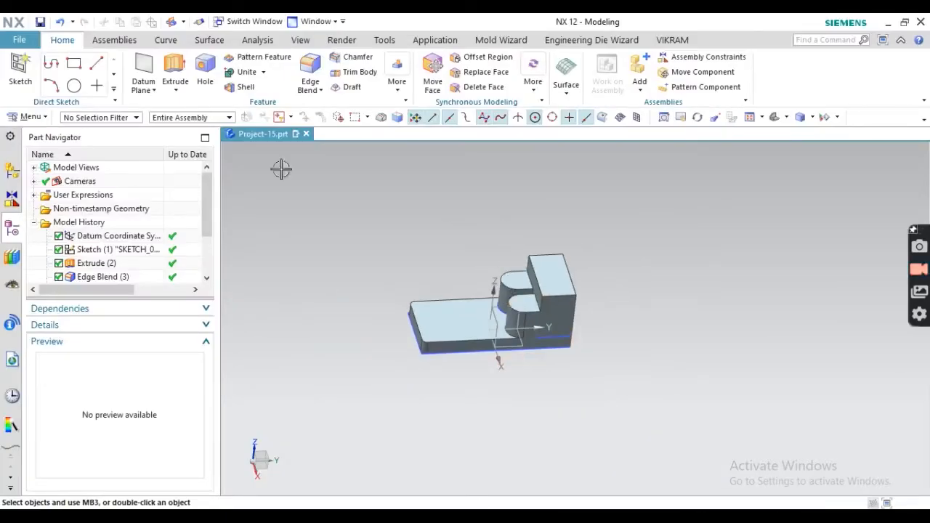
- Create a sketch on the boss top face, finish it, and launch the Hole command
click(37, 67)
scroll(512, 258, up, 5)
click(511, 290)
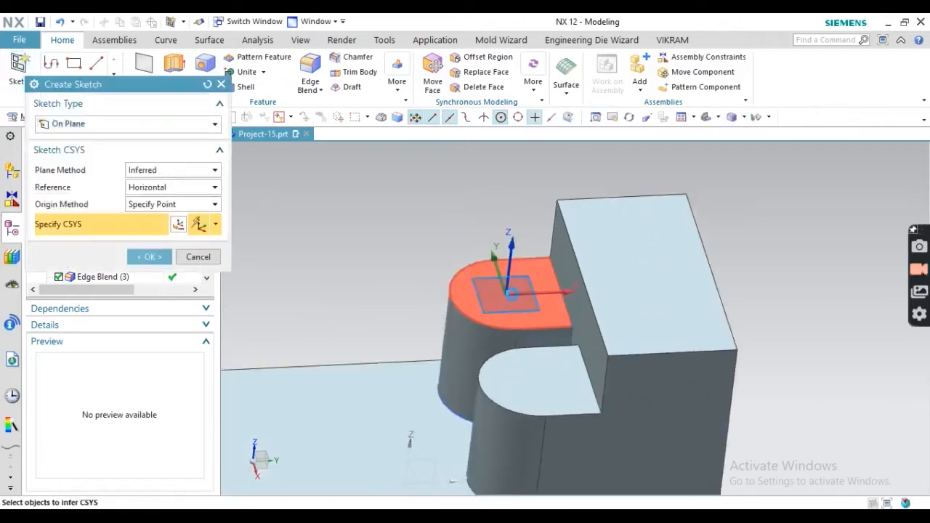
middle_click(511, 291)
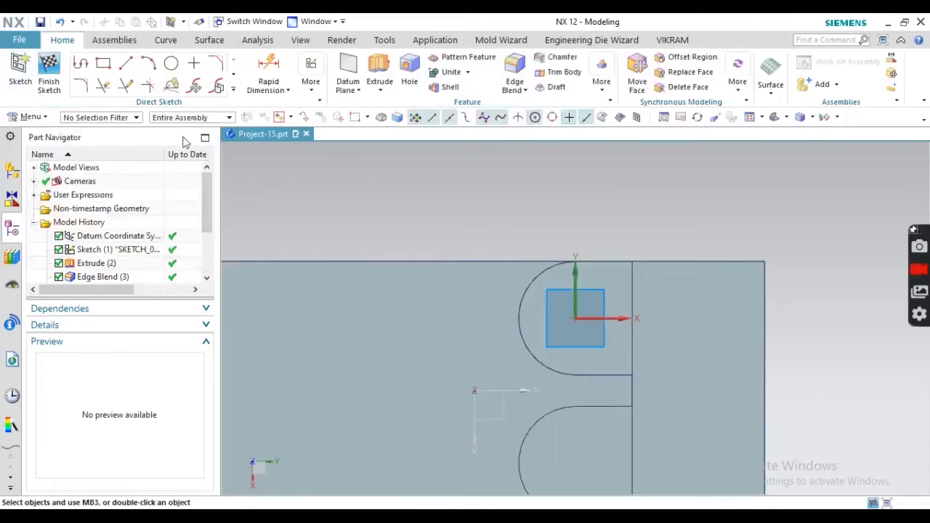
click(49, 71)
click(208, 86)
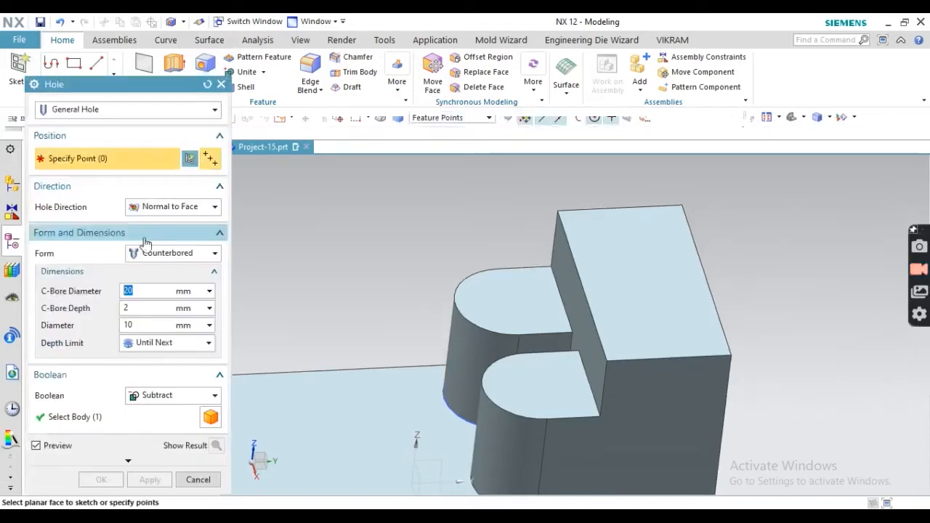
- Make it a threaded hole centred on the boss top face
click(73, 109)
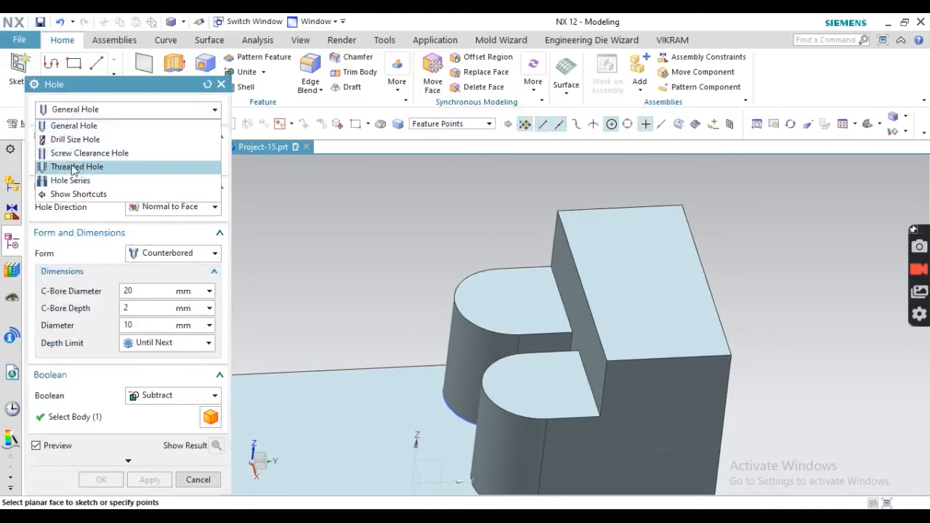
click(75, 167)
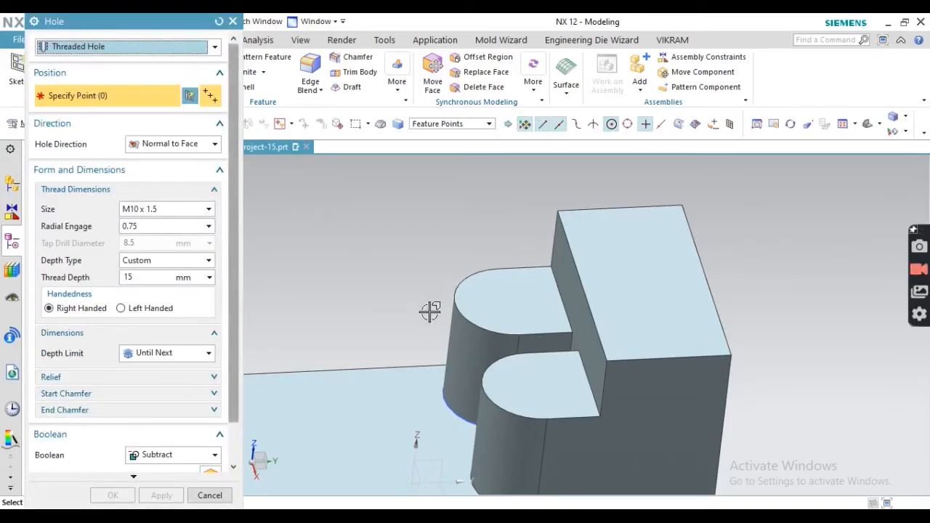
click(511, 301)
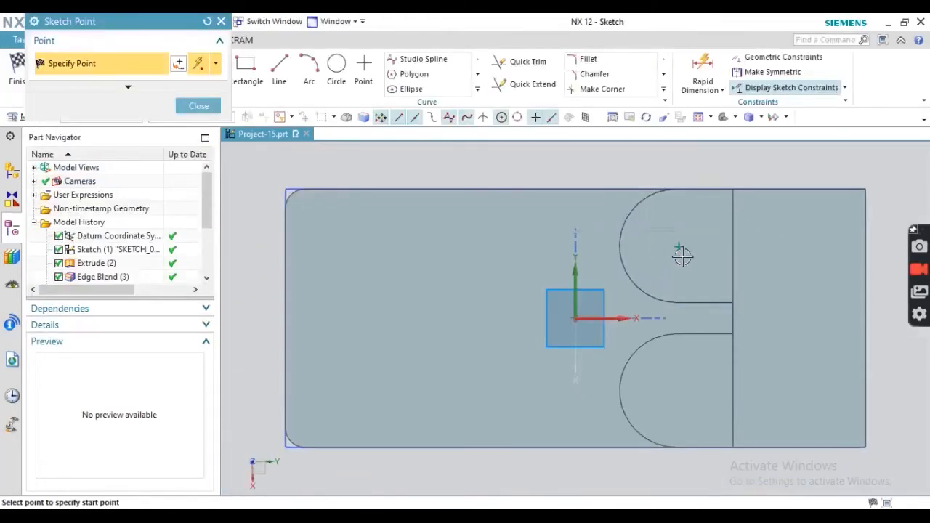
click(188, 112)
click(20, 71)
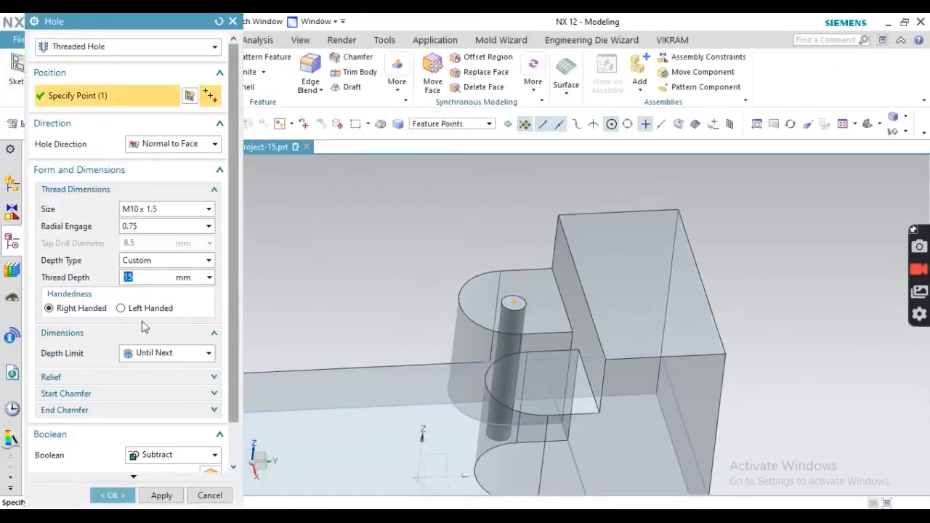
- Set the thread size to M18 x 2.5, checking the hole depths on the drawing
click(145, 210)
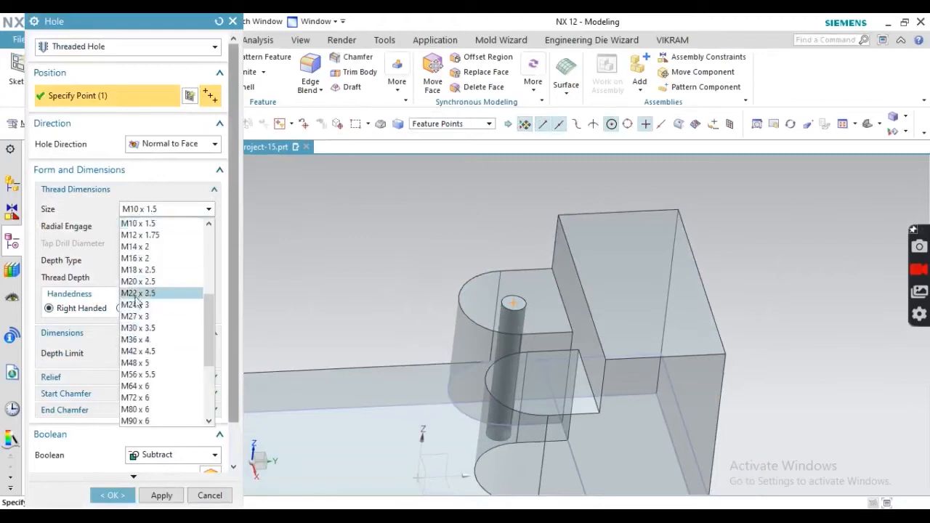
click(137, 269)
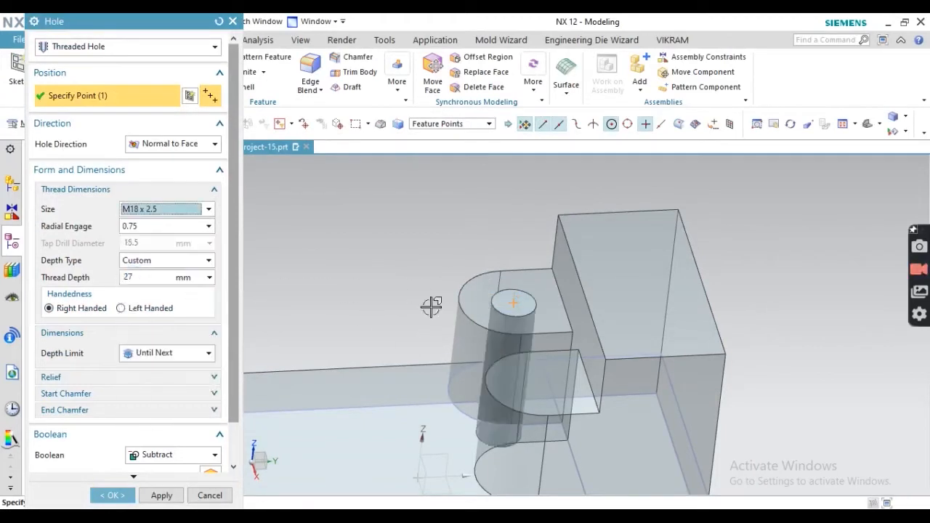
scroll(213, 246, down, 1)
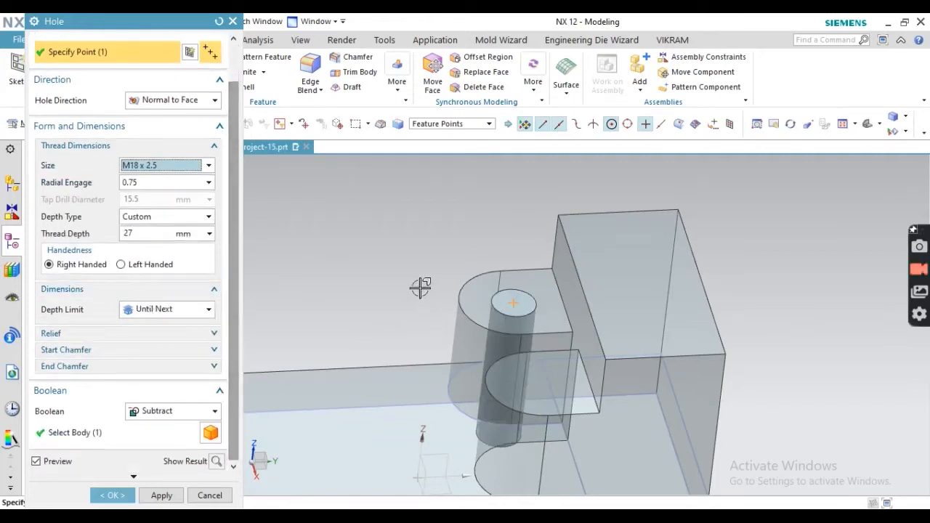
scroll(421, 285, up, 2)
key(alt+Tab)
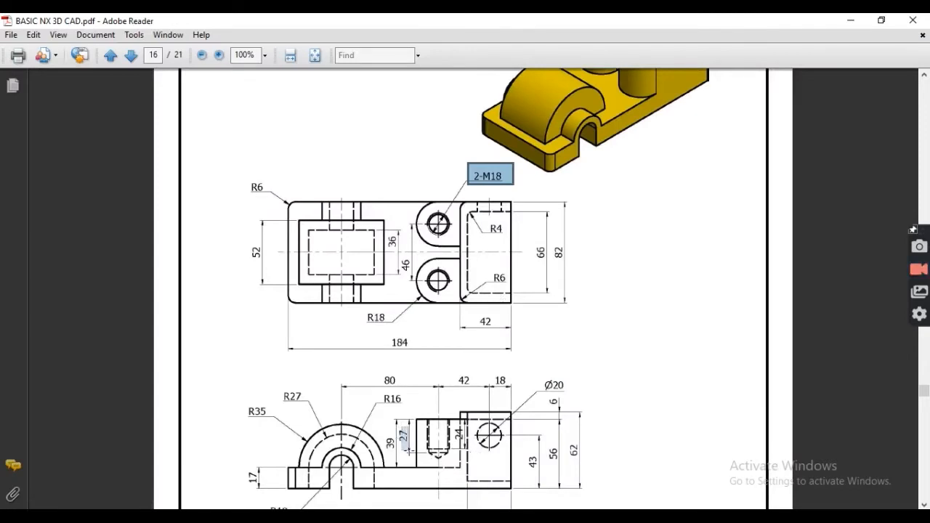
key(alt+Tab)
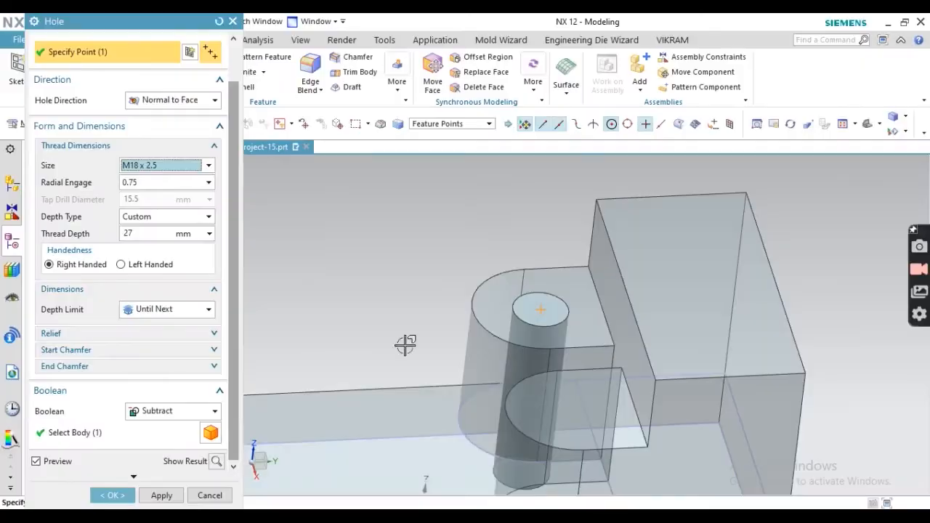
- Set a fixed hole depth limit with the 27 thread depth and create the threaded hole
double_click(136, 234)
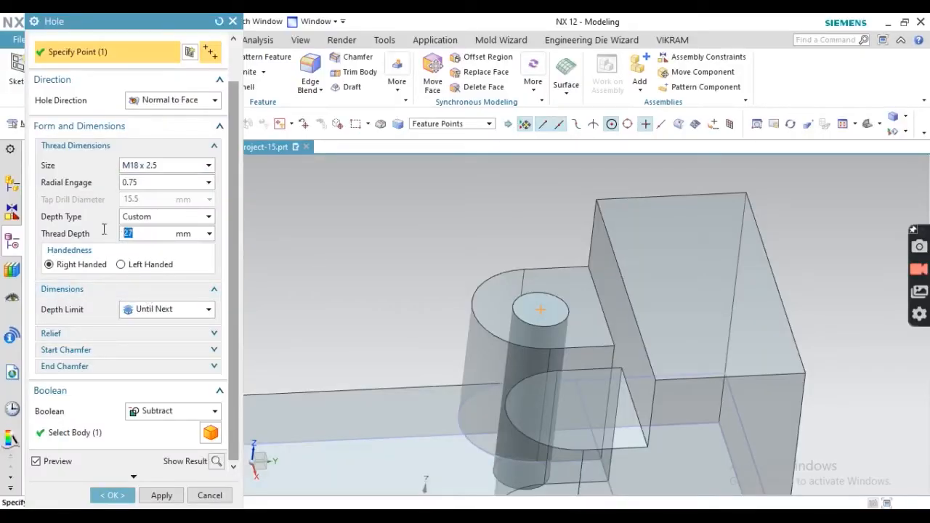
click(156, 309)
click(144, 324)
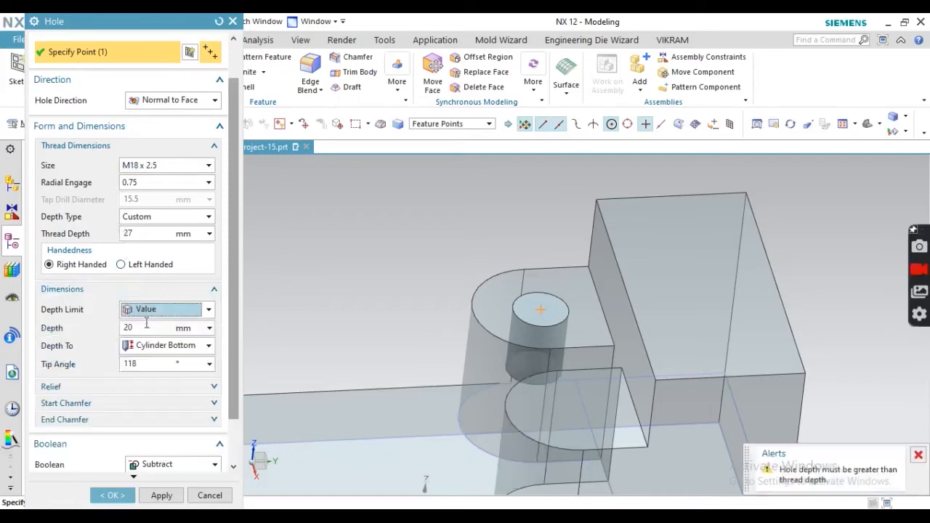
click(145, 231)
middle_drag(439, 258, 440, 210)
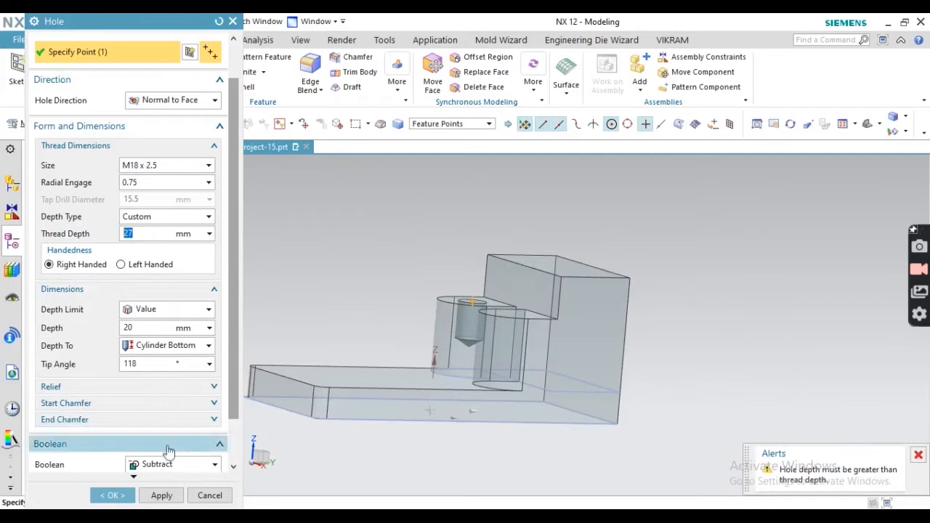
click(113, 495)
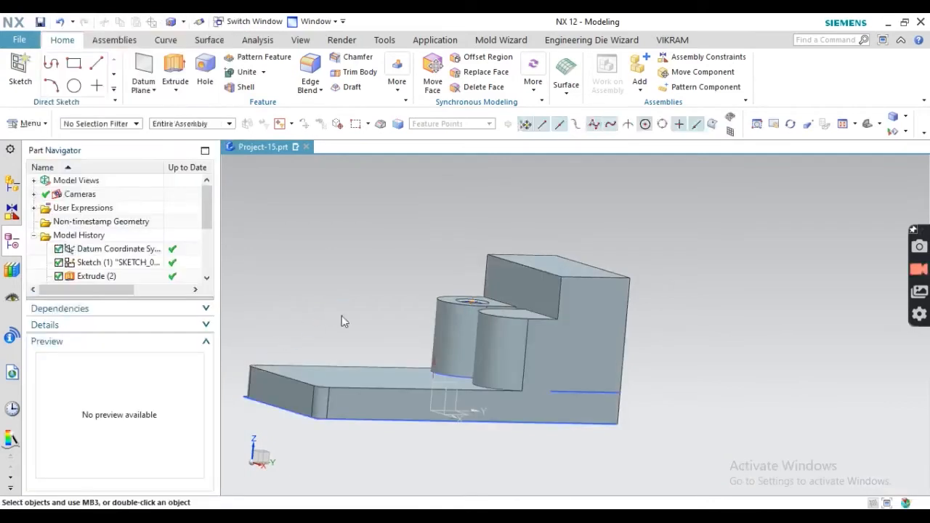
- Reopen Threaded Hole (10) for editing from the Part Navigator
middle_drag(343, 320, 349, 362)
scroll(469, 272, up, 3)
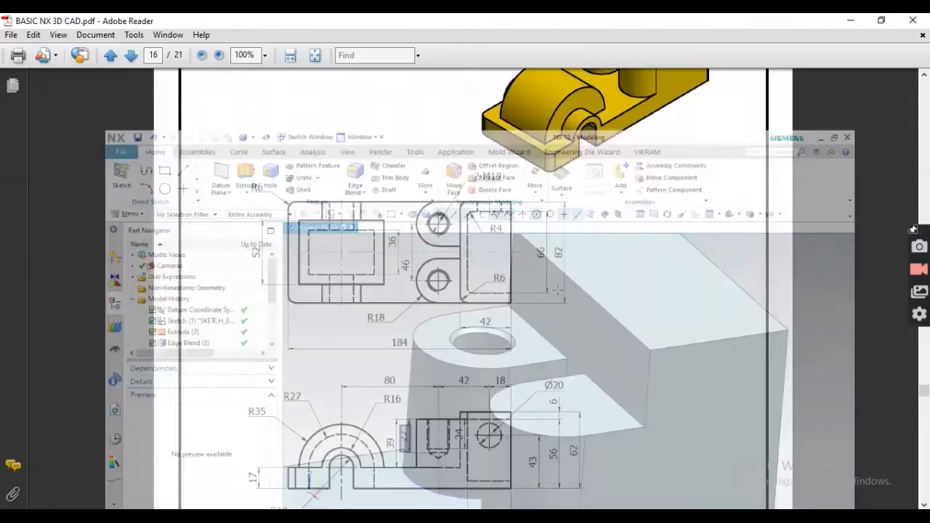
scroll(473, 290, up, 3)
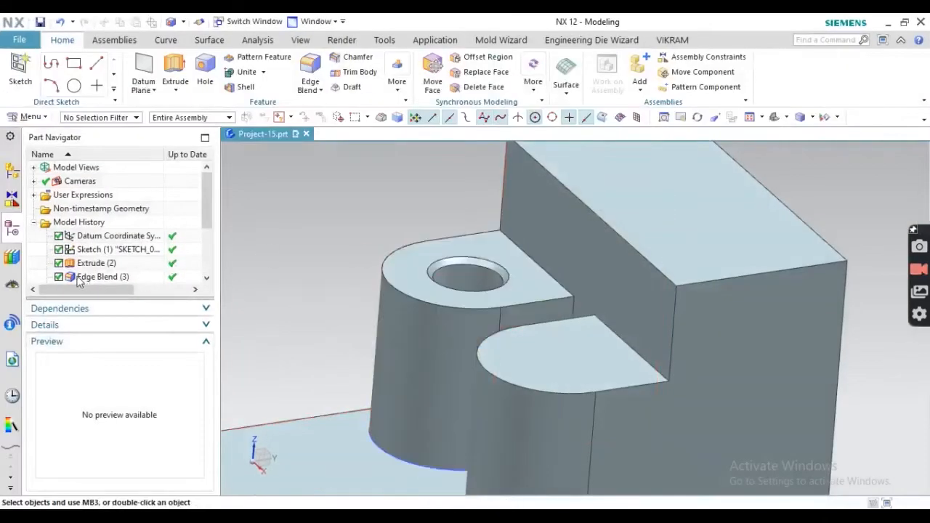
scroll(80, 283, down, 3)
click(92, 276)
right_click(92, 276)
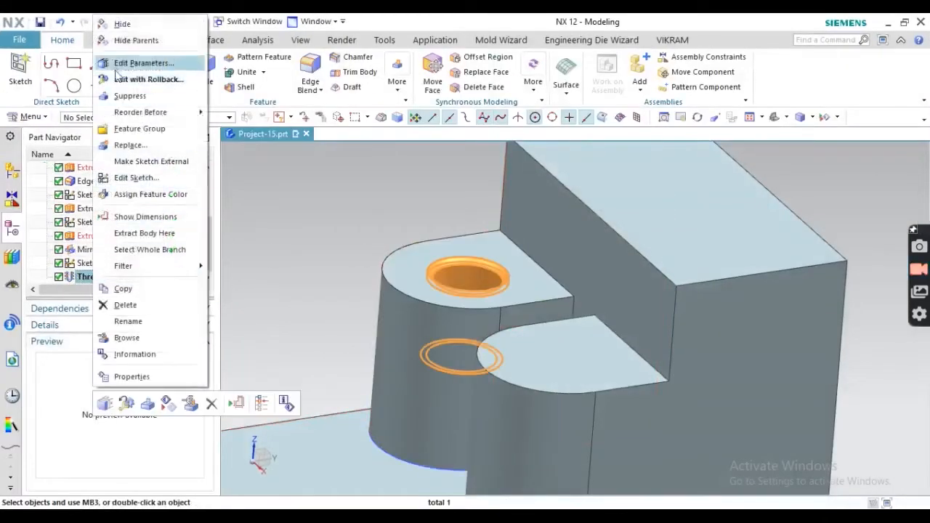
click(120, 80)
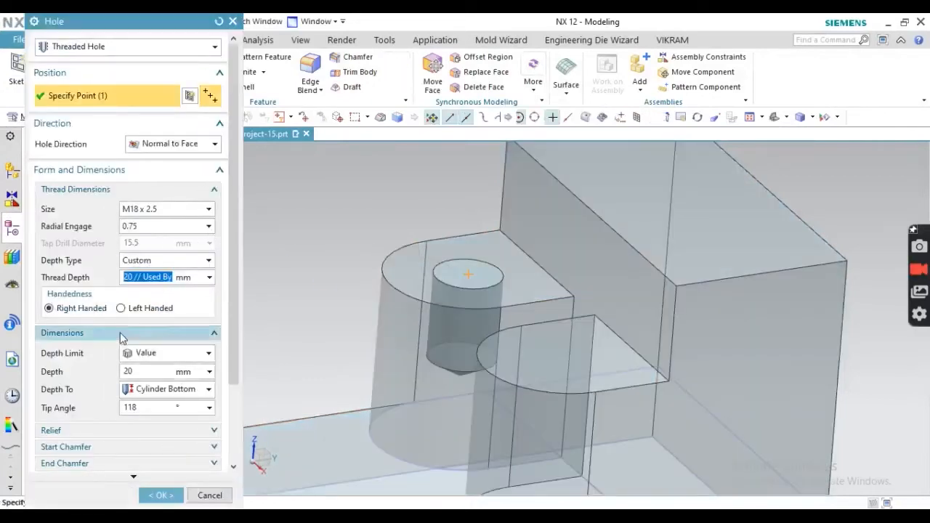
- Disable the start and end chamfers and apply the edited threaded hole
scroll(144, 371, down, 3)
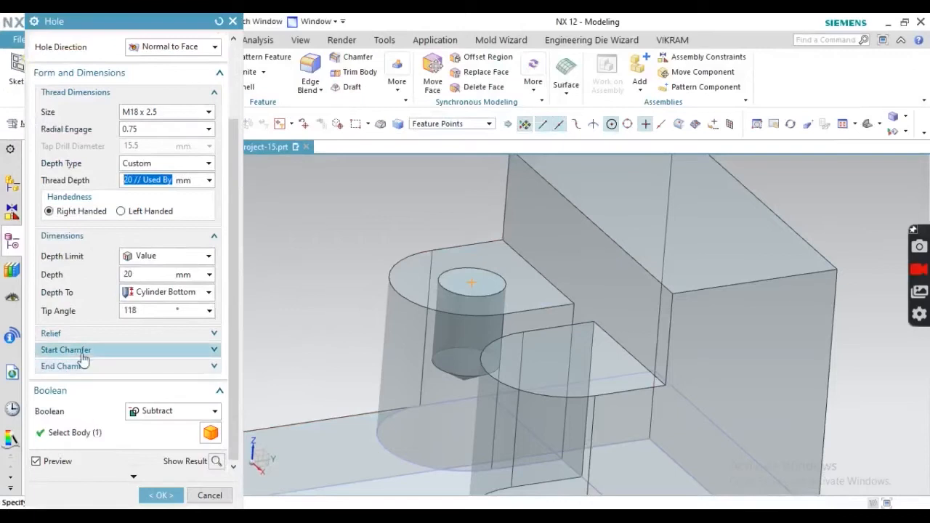
click(84, 352)
click(71, 371)
scroll(77, 397, down, 1)
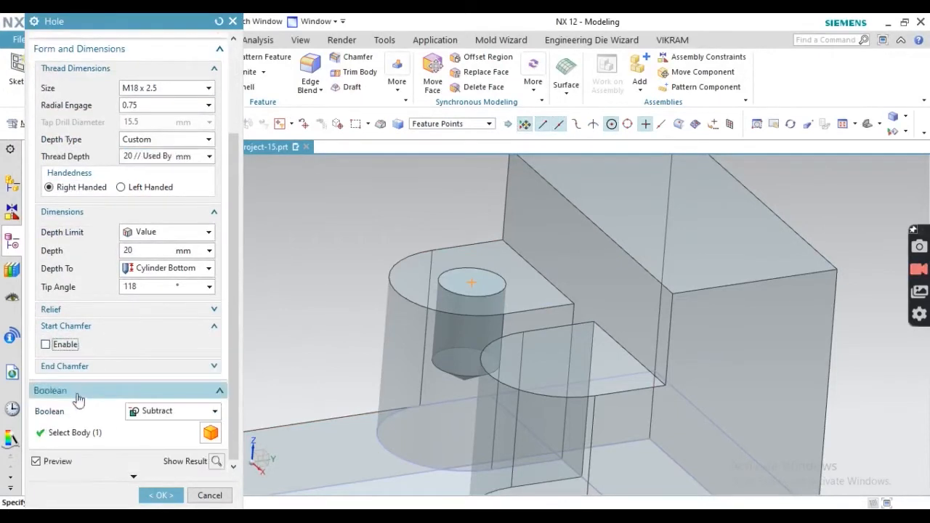
click(67, 367)
click(45, 384)
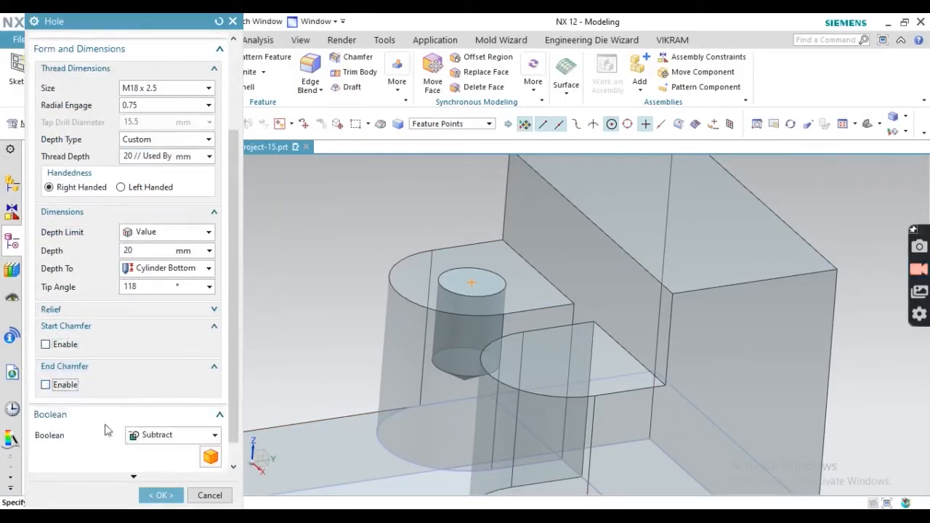
click(155, 491)
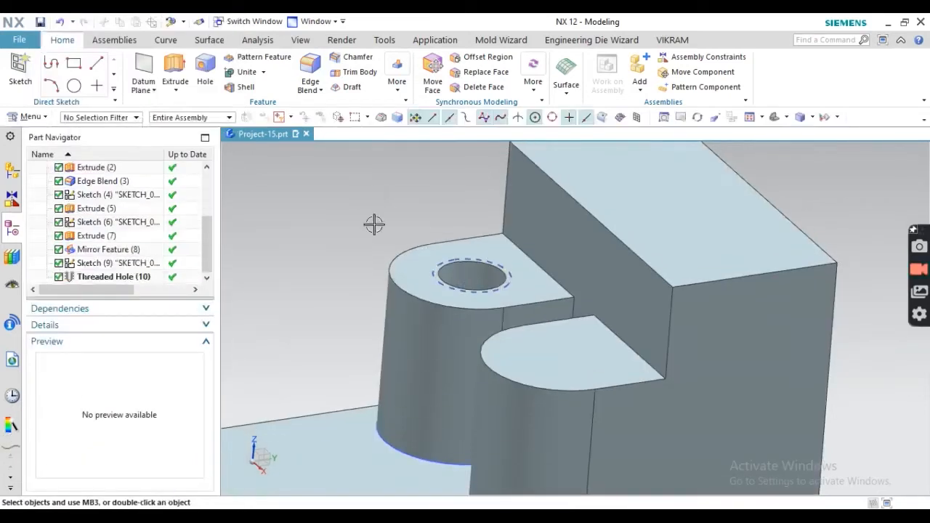
scroll(437, 245, up, 3)
scroll(446, 270, down, 3)
middle_drag(409, 253, 385, 226)
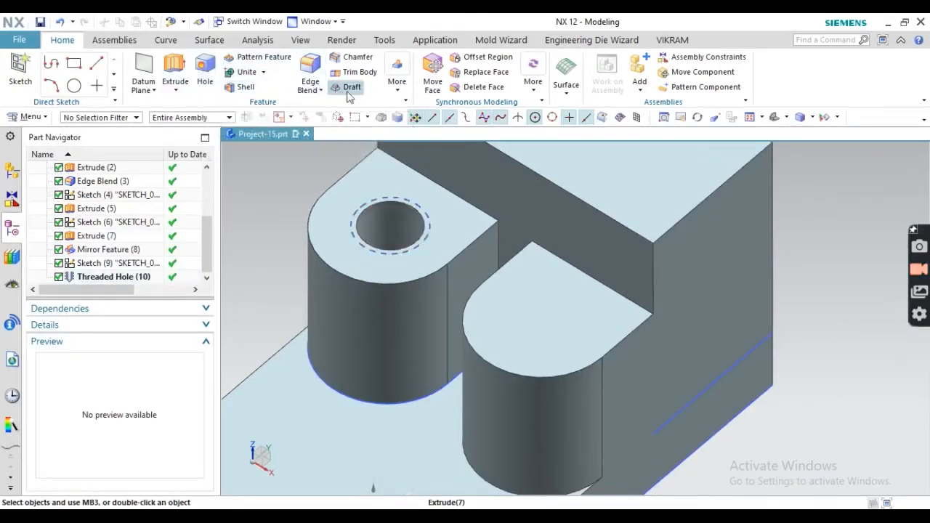
- Add a detailed thread, 20 mm long with 1 mm pitch, to the hole's inner face
click(397, 76)
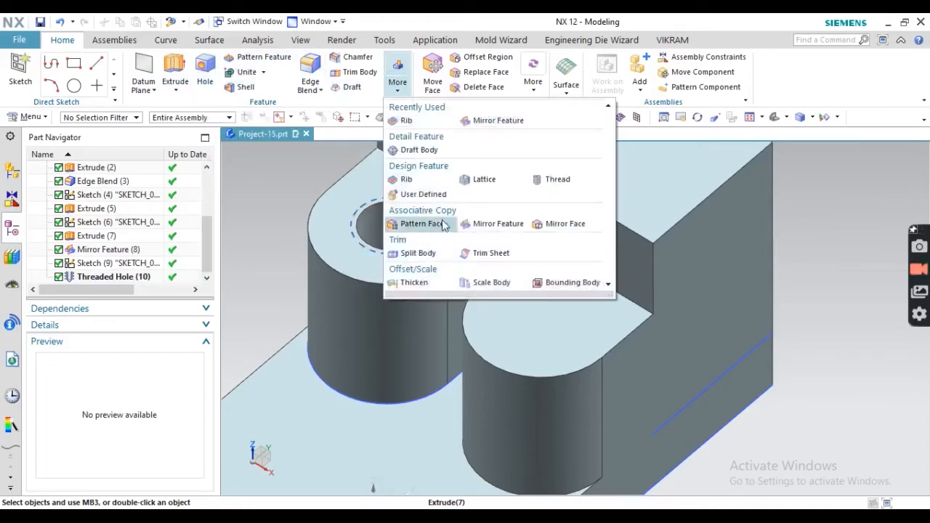
click(553, 180)
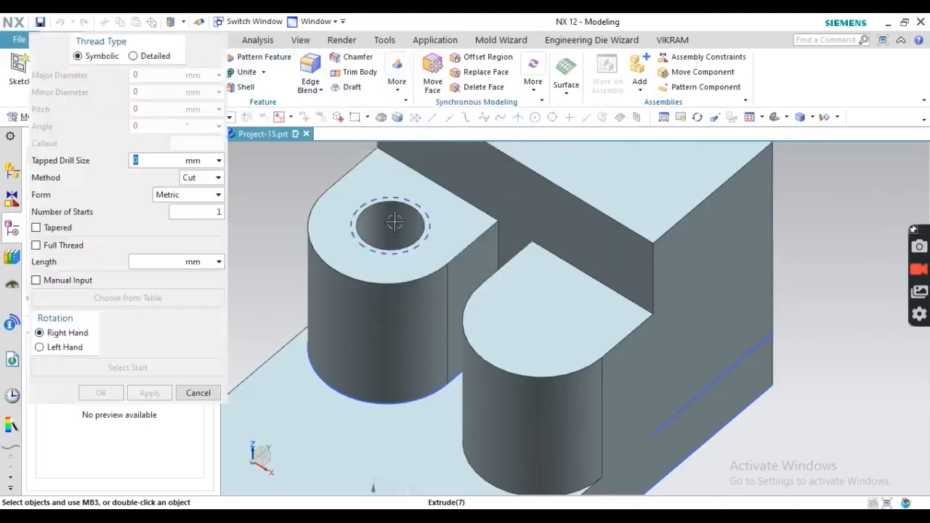
click(155, 56)
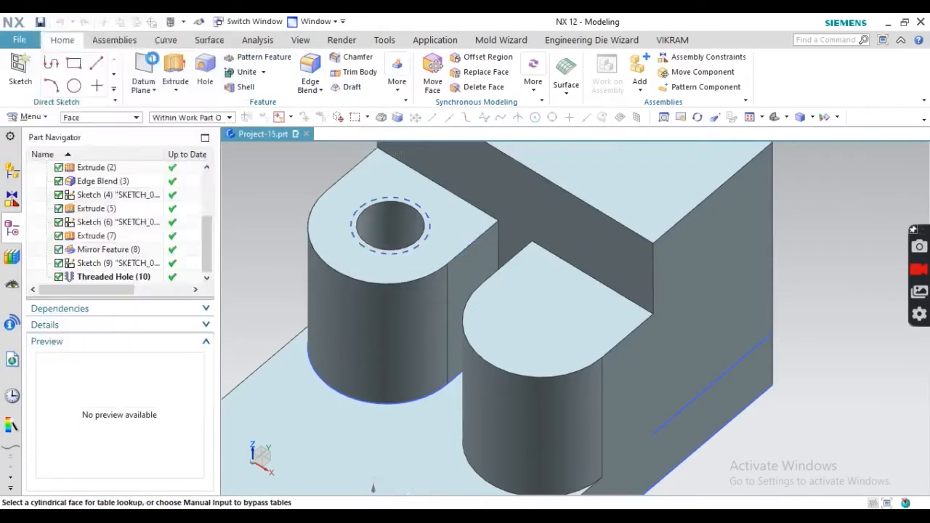
click(368, 218)
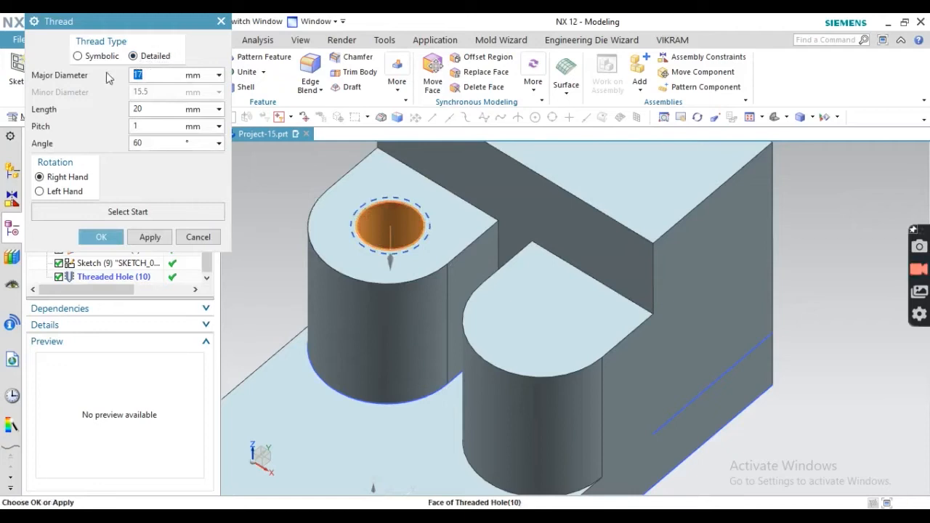
click(101, 240)
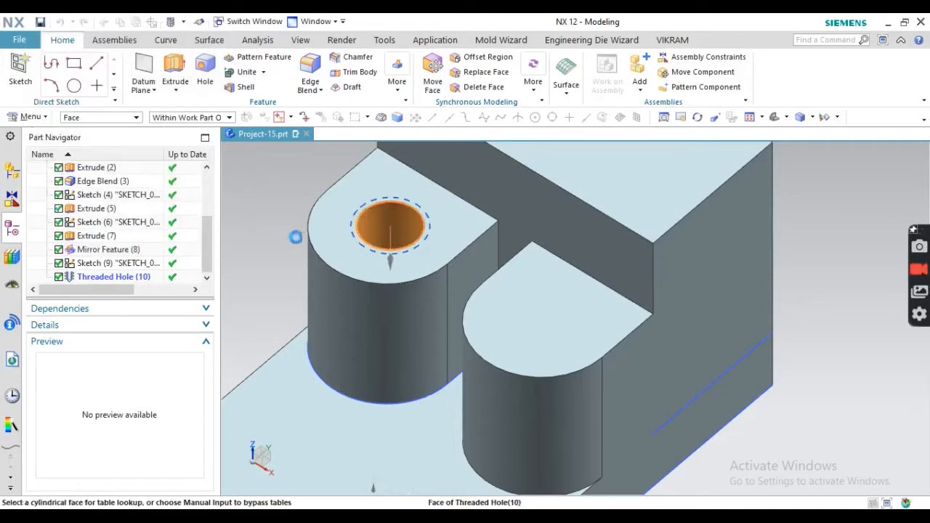
scroll(413, 217, up, 1)
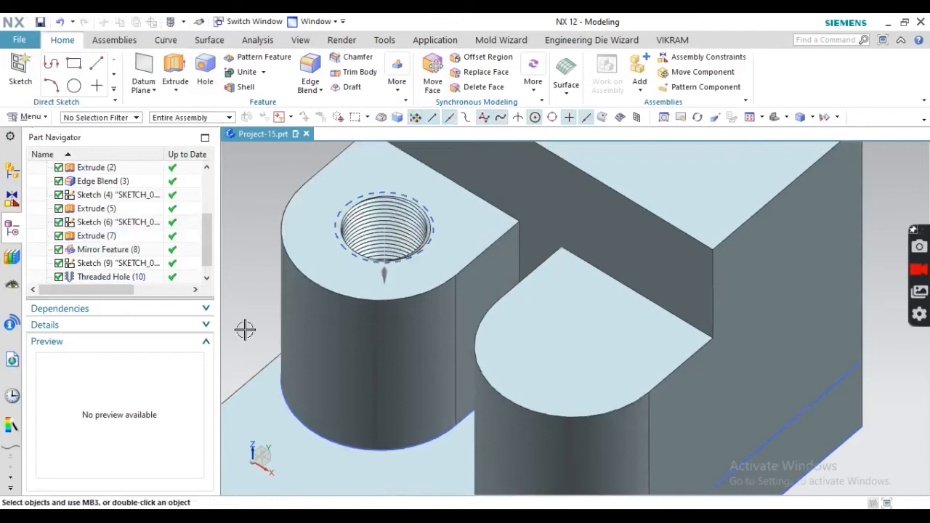
middle_drag(308, 317, 322, 293)
scroll(321, 294, down, 4)
click(239, 203)
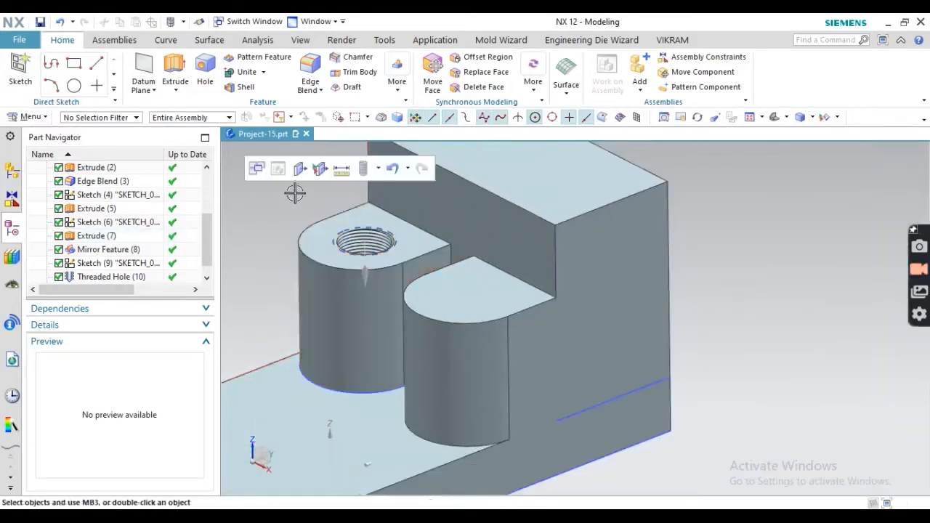
- Start a Mirror Feature and select Threaded Hole (10) and Threads (11) to mirror
click(397, 86)
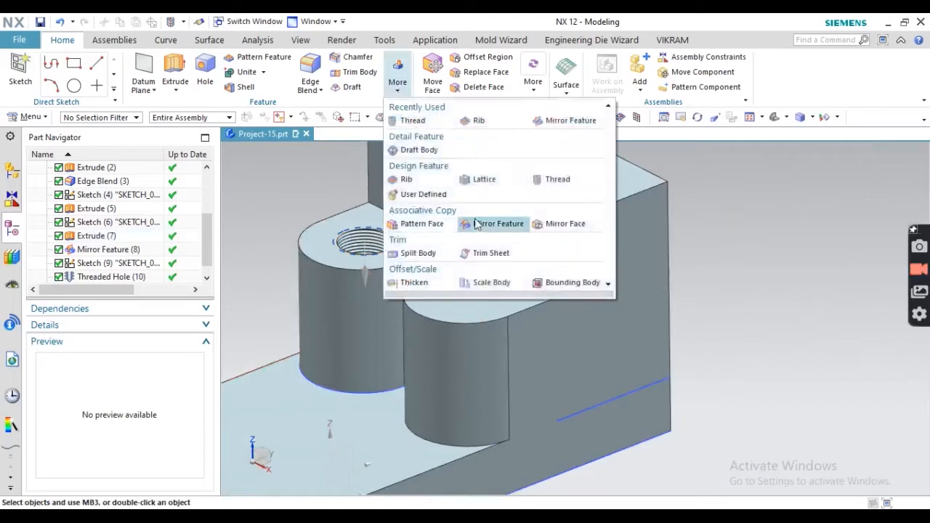
click(478, 223)
scroll(332, 247, up, 4)
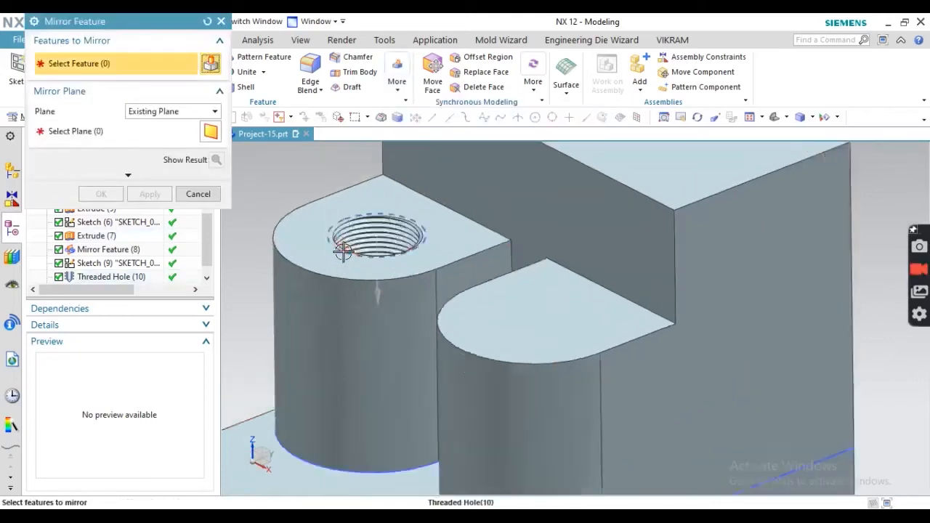
scroll(370, 219, up, 3)
click(370, 212)
scroll(742, 207, up, 2)
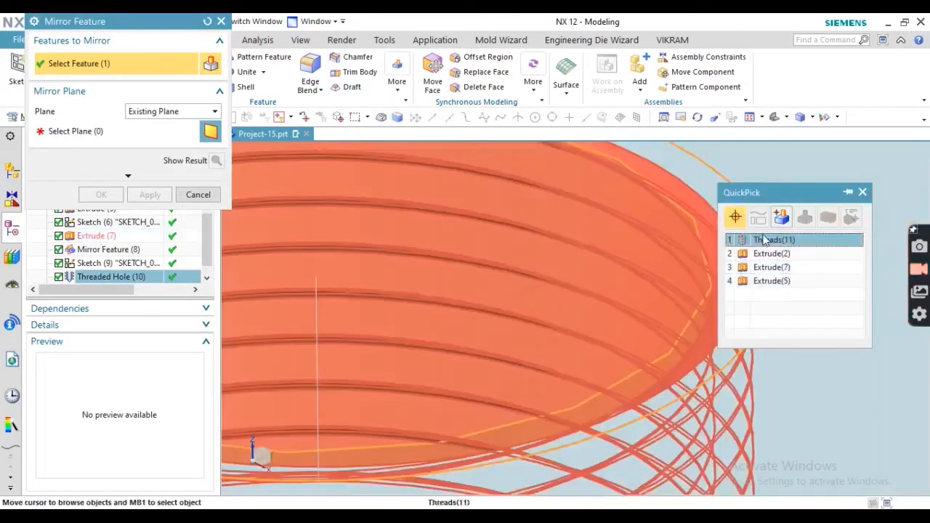
click(763, 236)
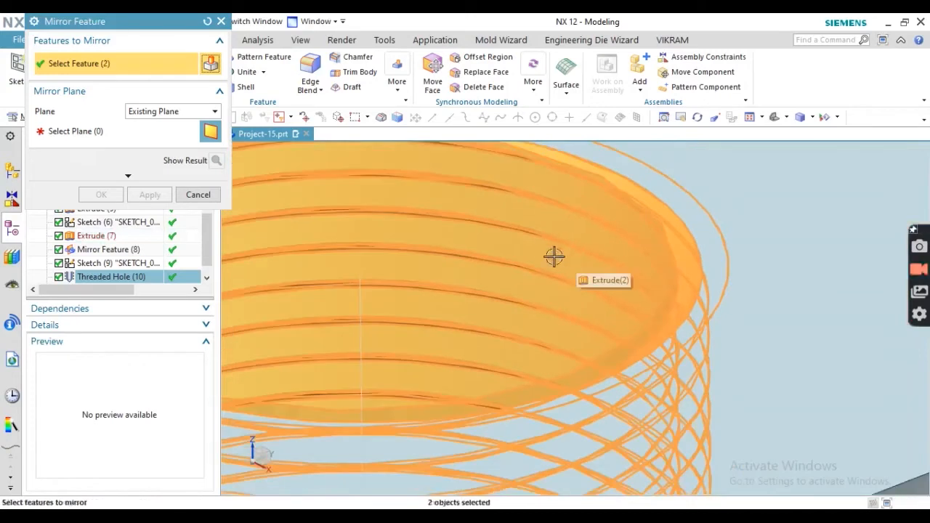
- Mirror the hole and thread across the YZ datum plane onto the second boss
click(116, 138)
scroll(557, 311, down, 6)
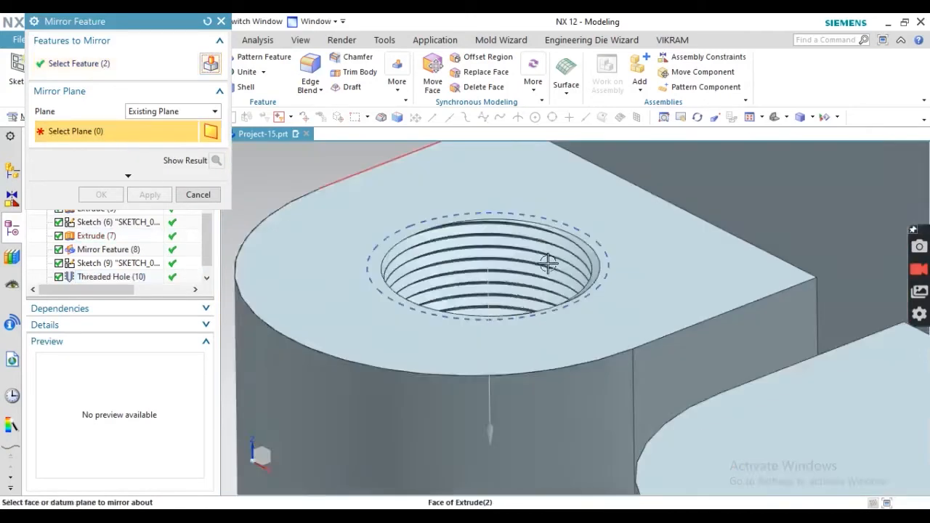
middle_drag(585, 336, 578, 387)
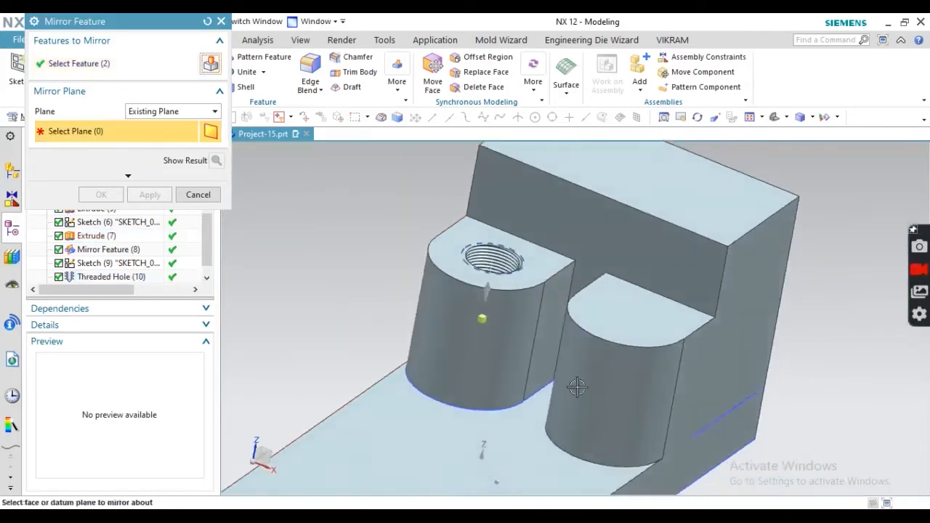
click(516, 363)
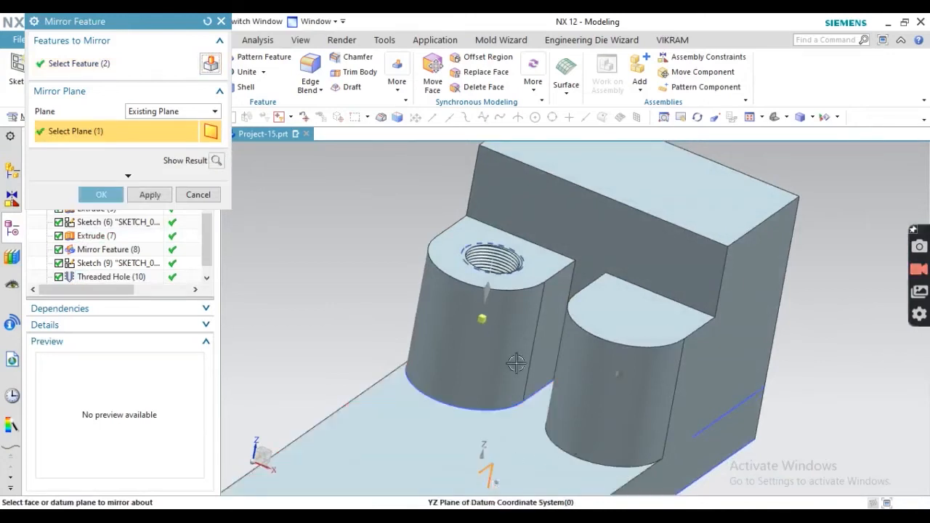
click(84, 193)
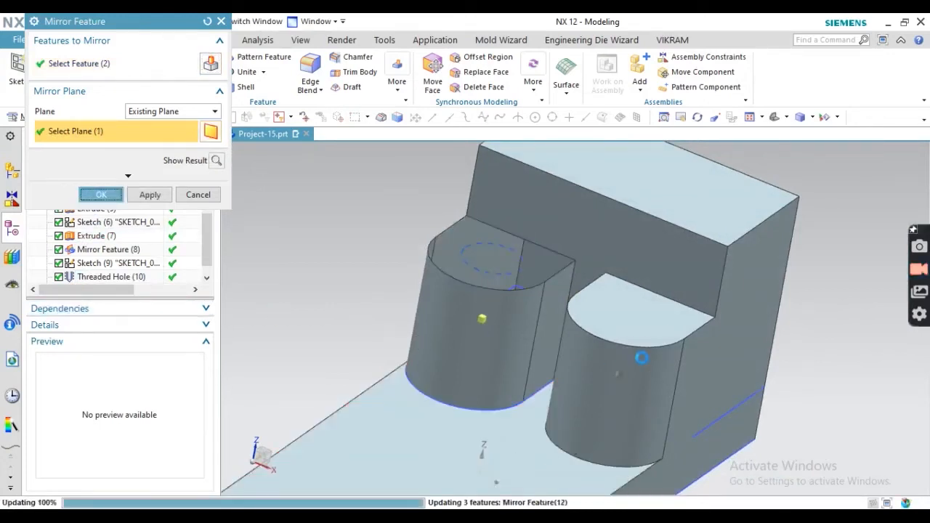
scroll(618, 345, up, 4)
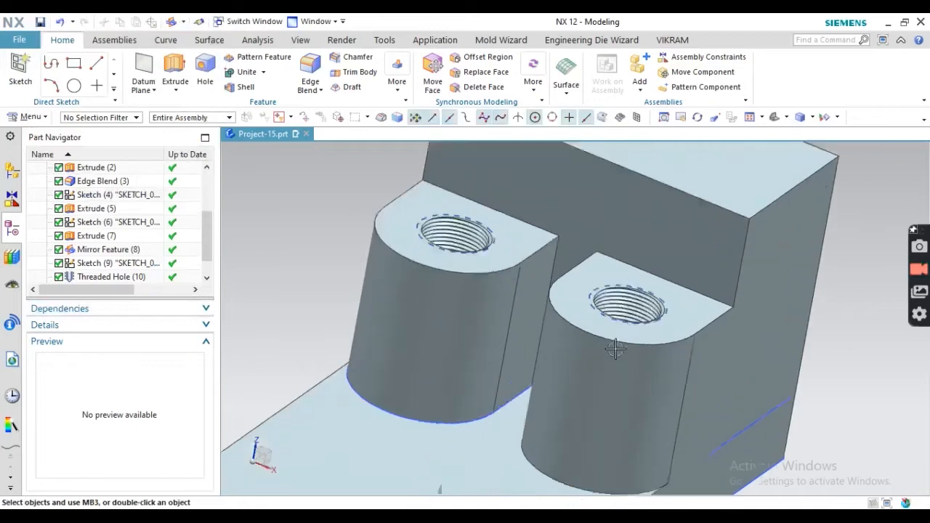
scroll(585, 274, down, 7)
middle_drag(586, 282, 470, 445)
key(alt+Tab)
scroll(444, 255, down, 2)
scroll(522, 222, up, 1)
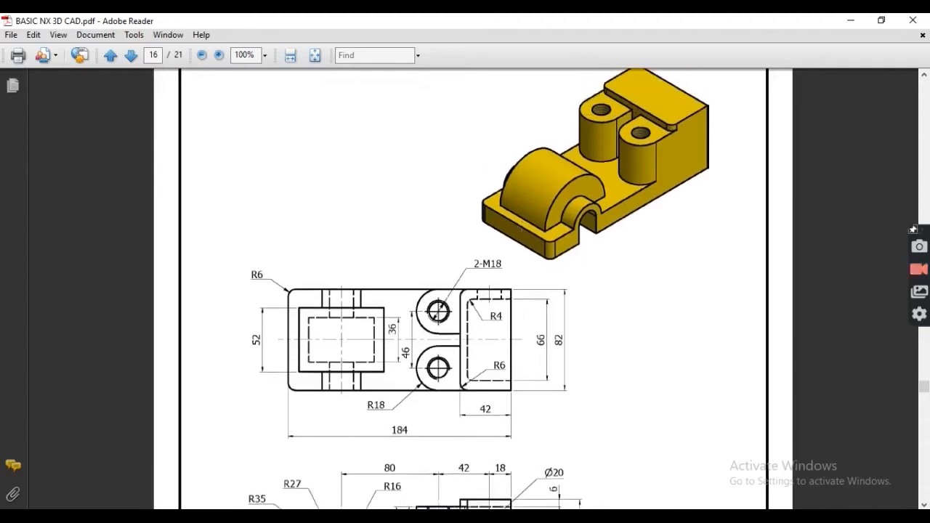
drag(529, 139, 571, 198)
scroll(465, 150, down, 3)
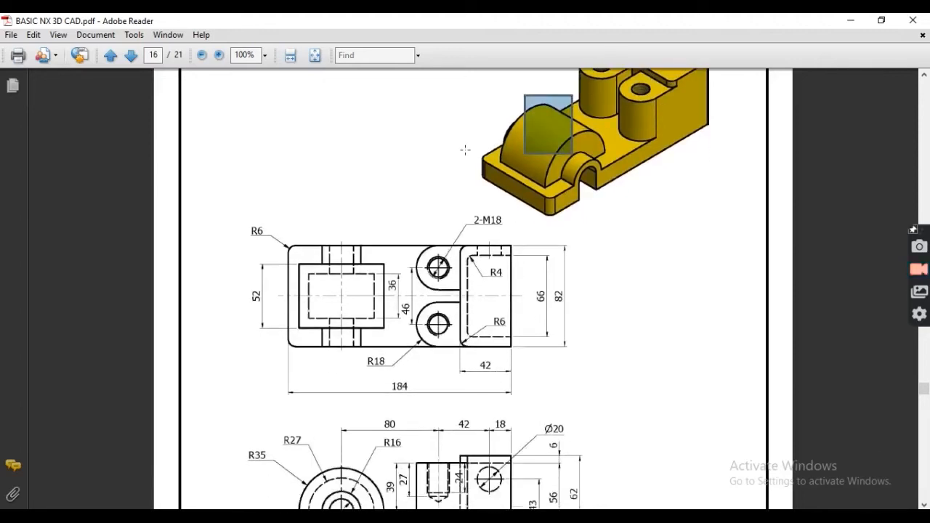
scroll(423, 243, down, 2)
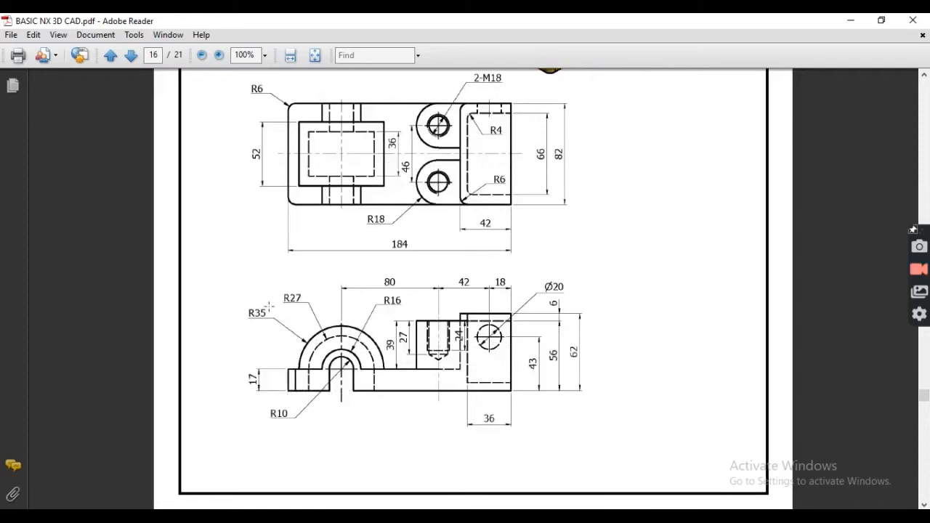
drag(242, 295, 289, 339)
key(alt+Tab)
middle_drag(362, 320, 379, 305)
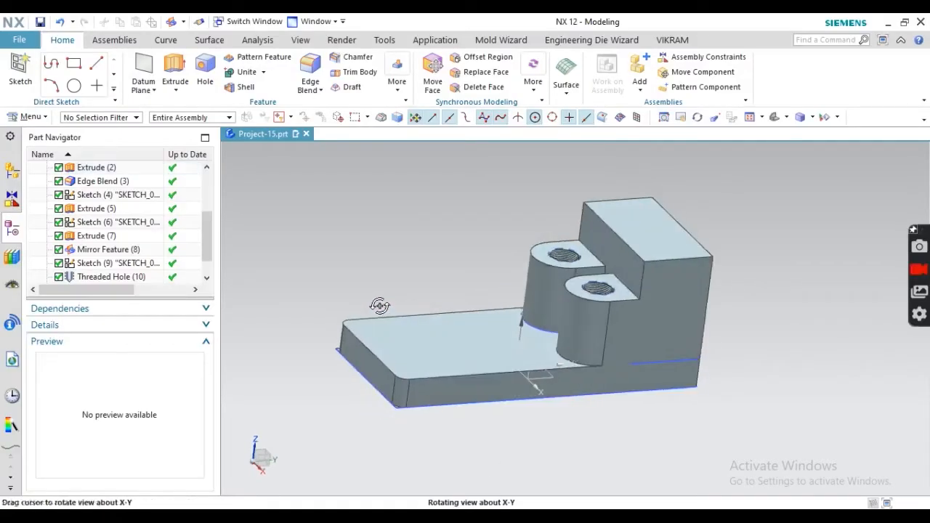
- Start a new sketch on the YZ datum plane
click(12, 75)
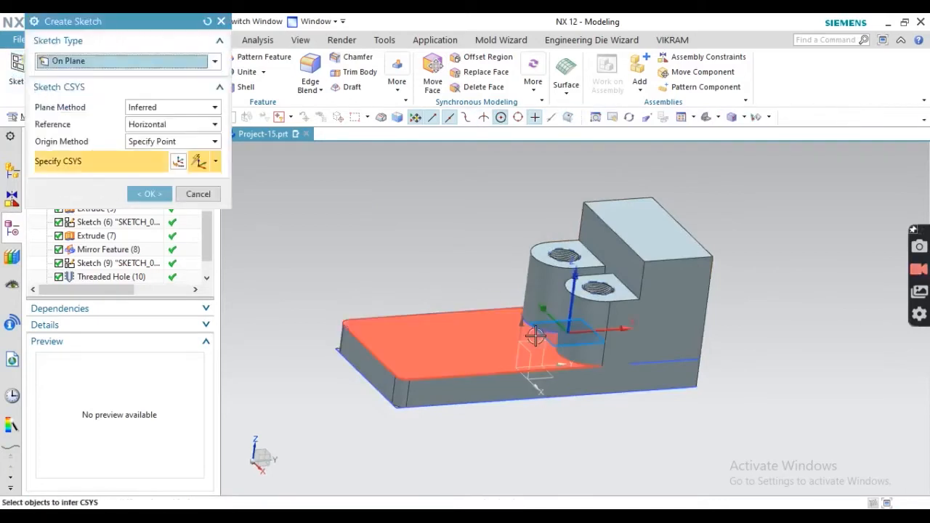
click(534, 340)
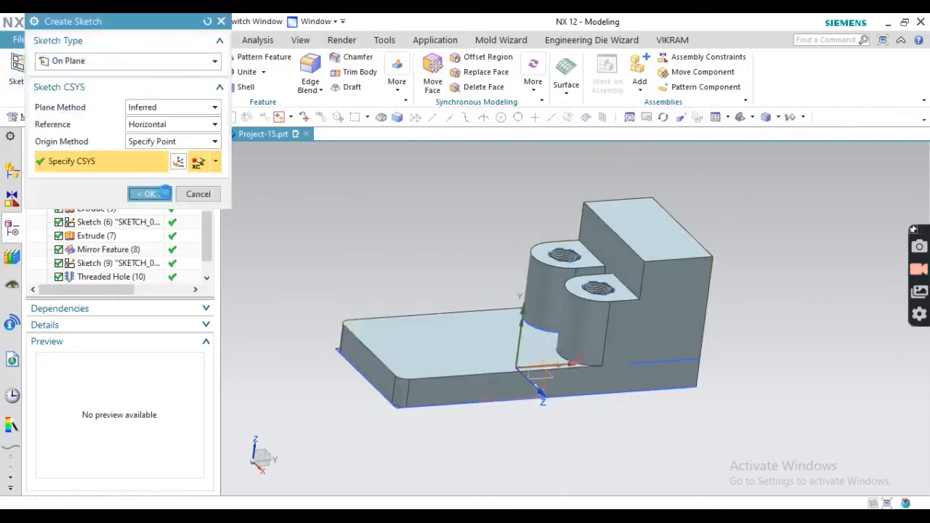
click(149, 194)
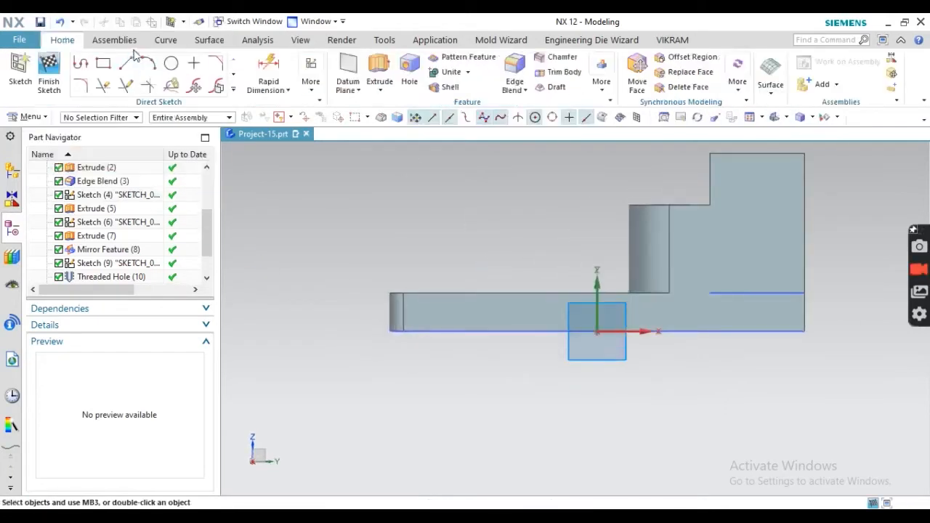
- Draw a 70 mm diameter circle centred on the base's top edge, sliding its centre right
click(171, 64)
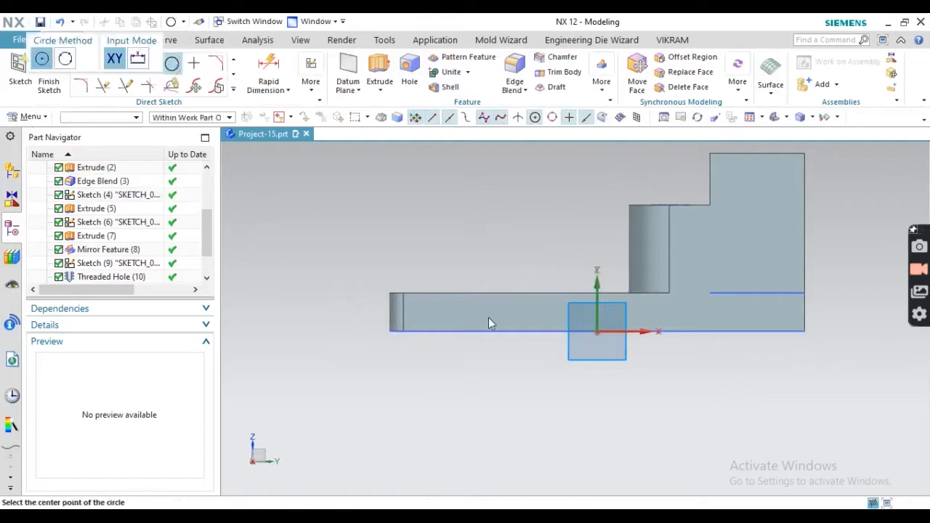
click(449, 242)
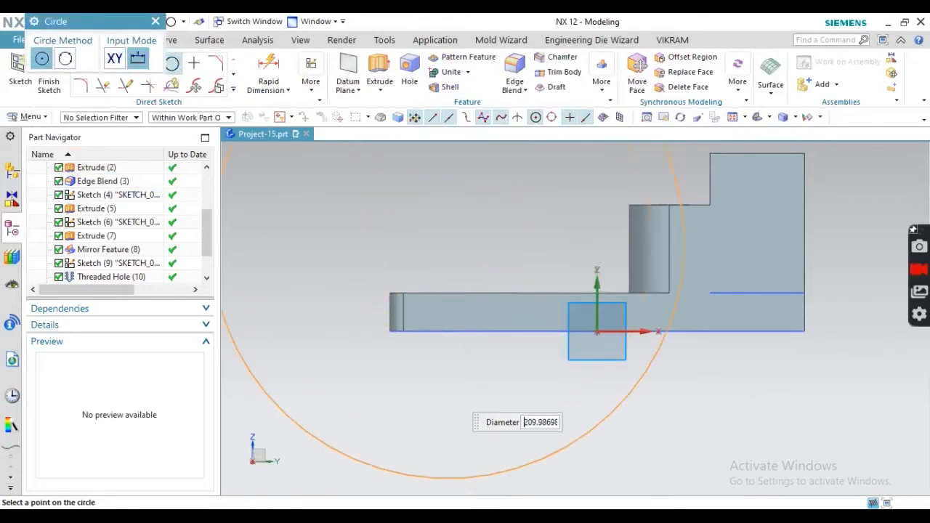
key(alt+Tab)
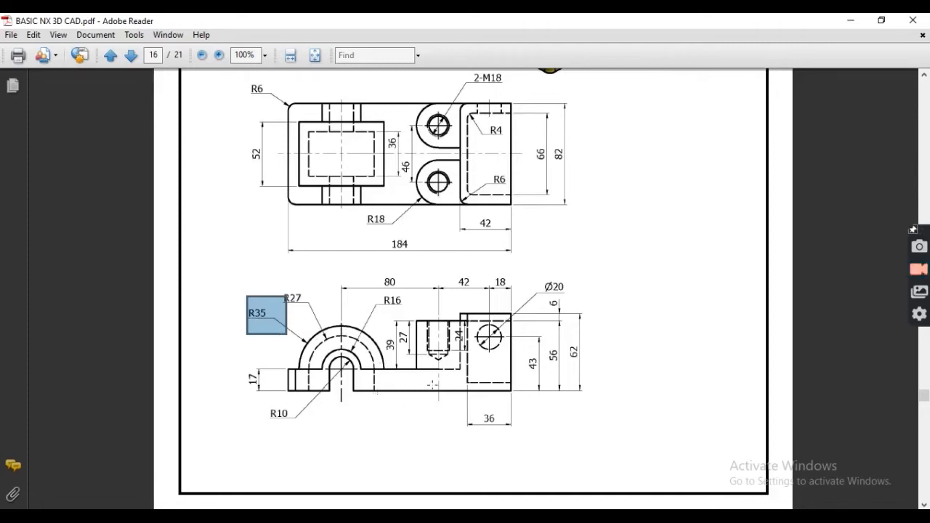
key(alt+Tab)
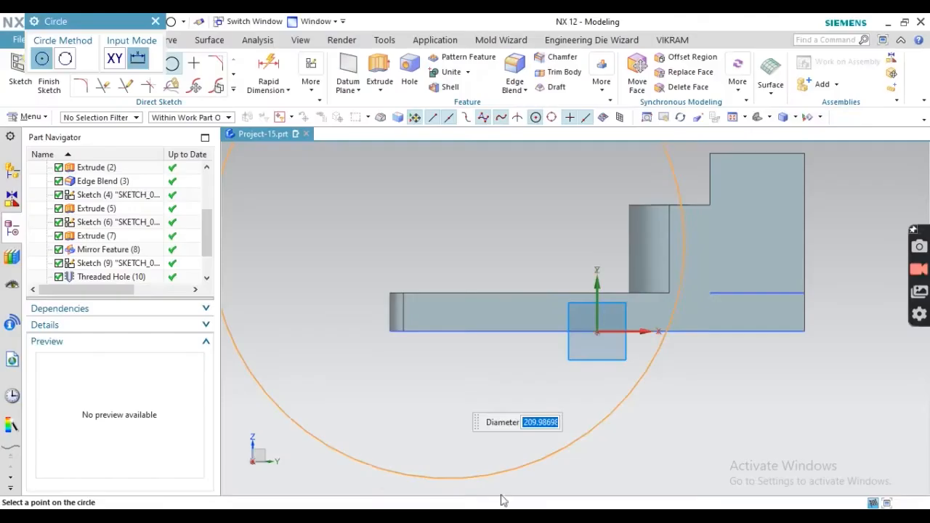
click(155, 21)
click(171, 63)
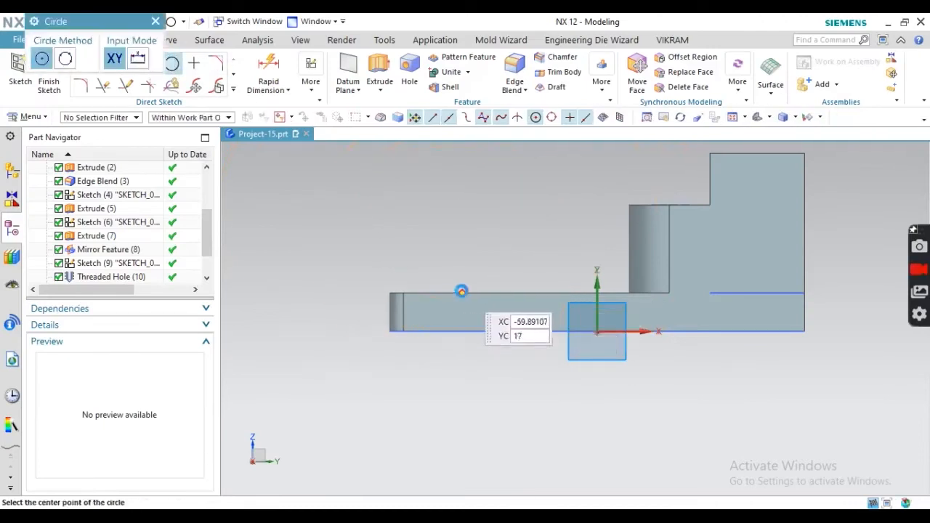
click(458, 292)
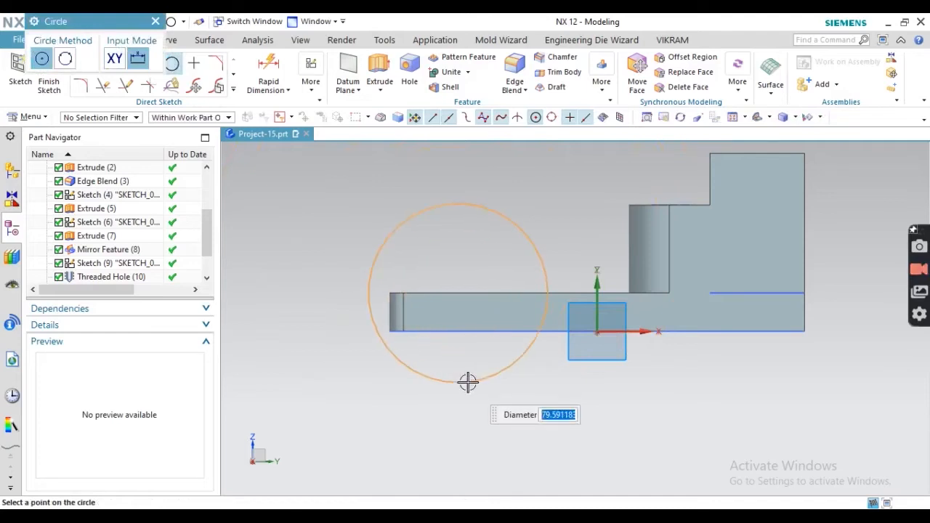
text(70)
key(Return)
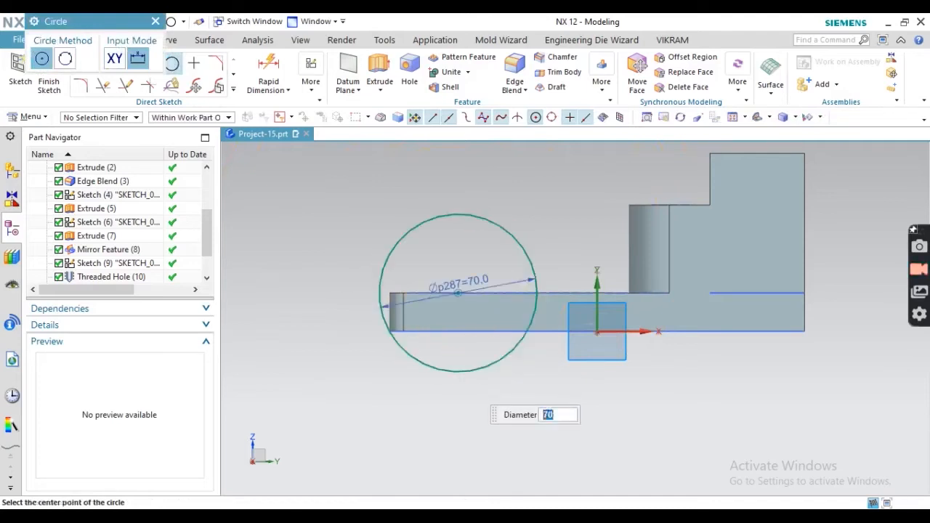
key(Escape)
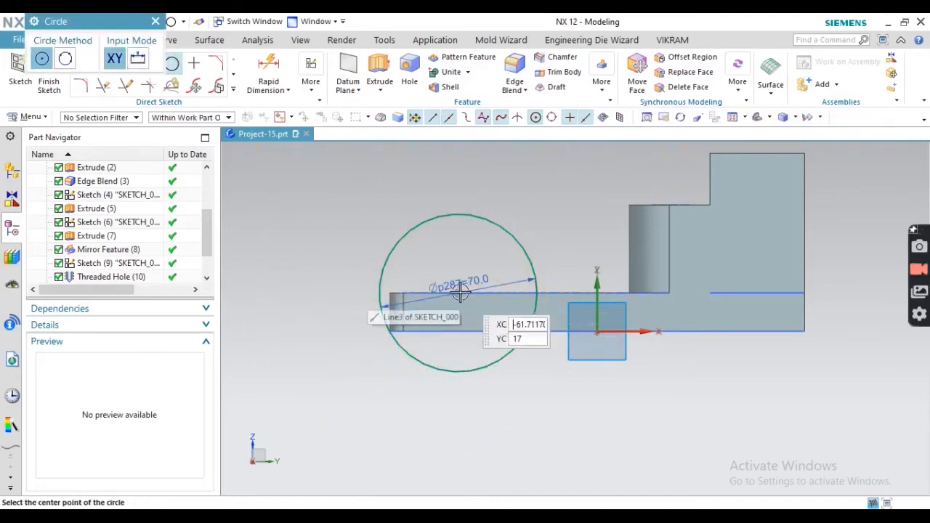
key(Escape)
drag(458, 293, 488, 293)
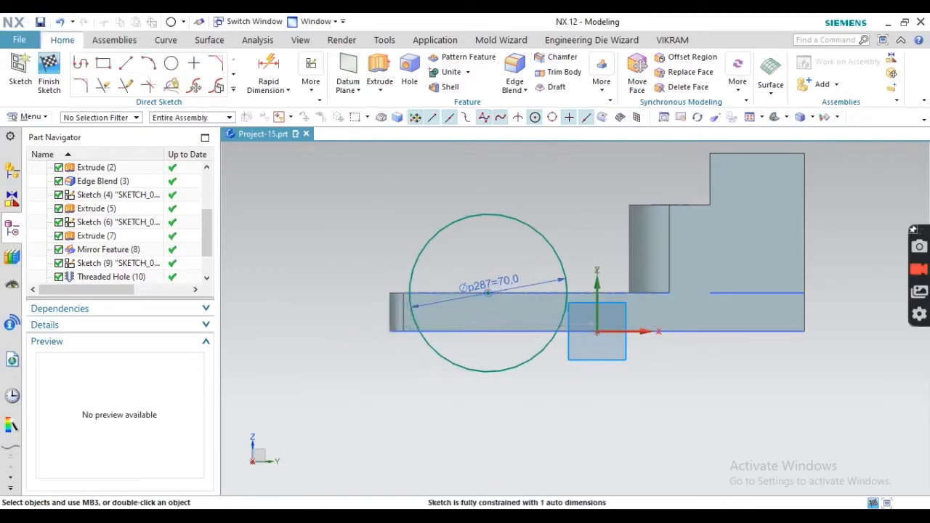
- Read the 80, 42 and 18 dimensions off the PDF drawing
key(alt+Tab)
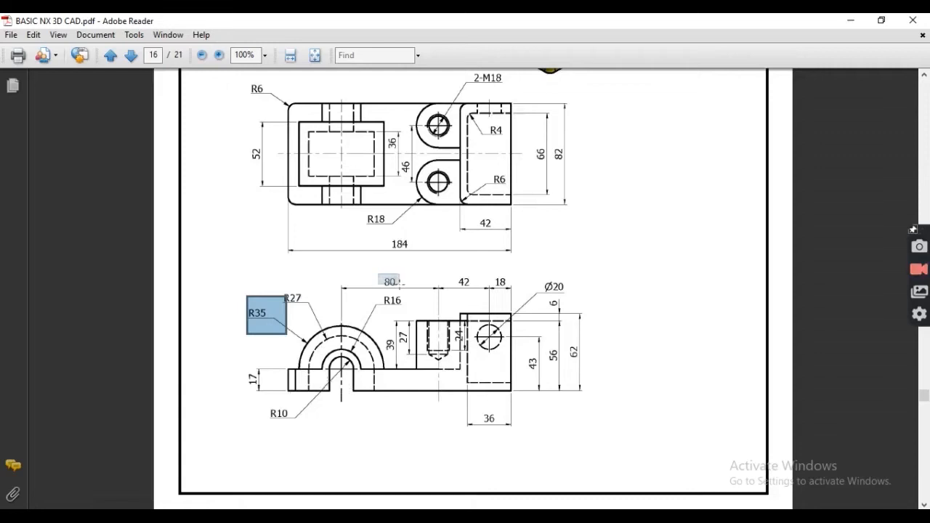
drag(406, 291, 515, 293)
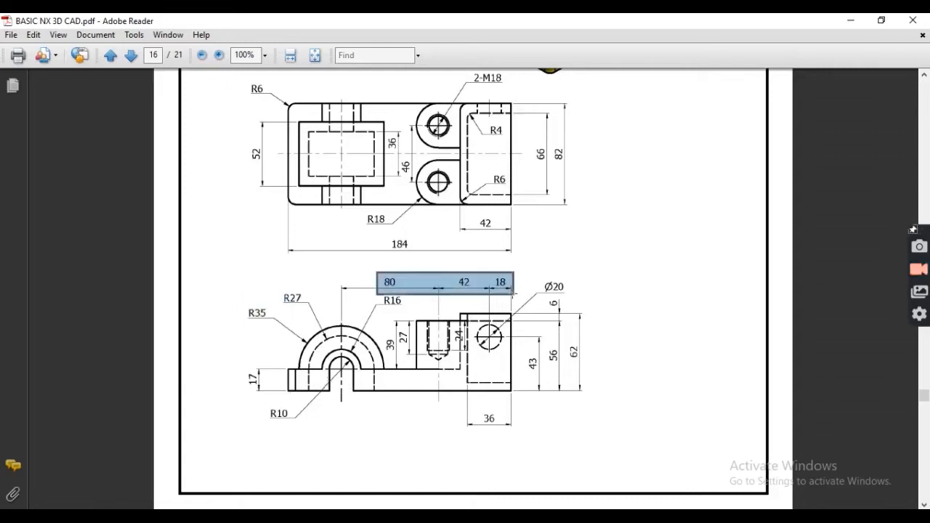
key(alt+Tab)
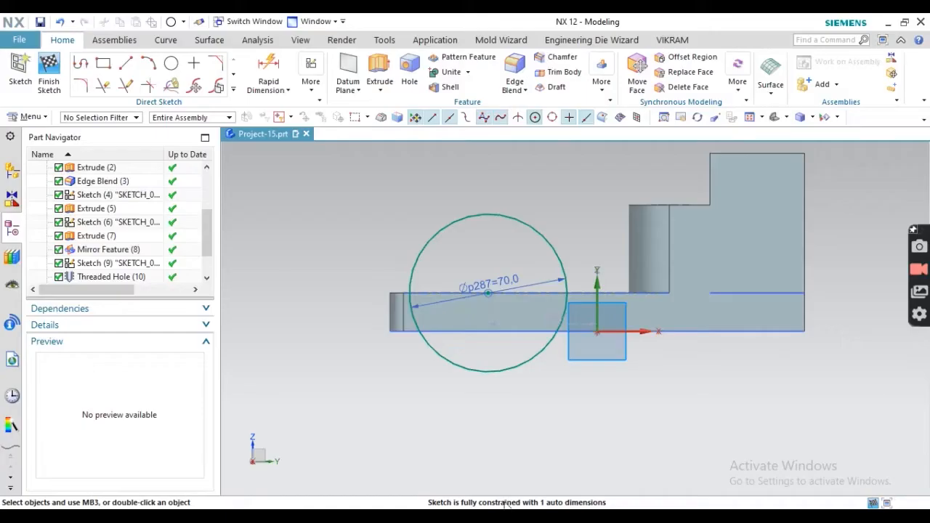
click(269, 71)
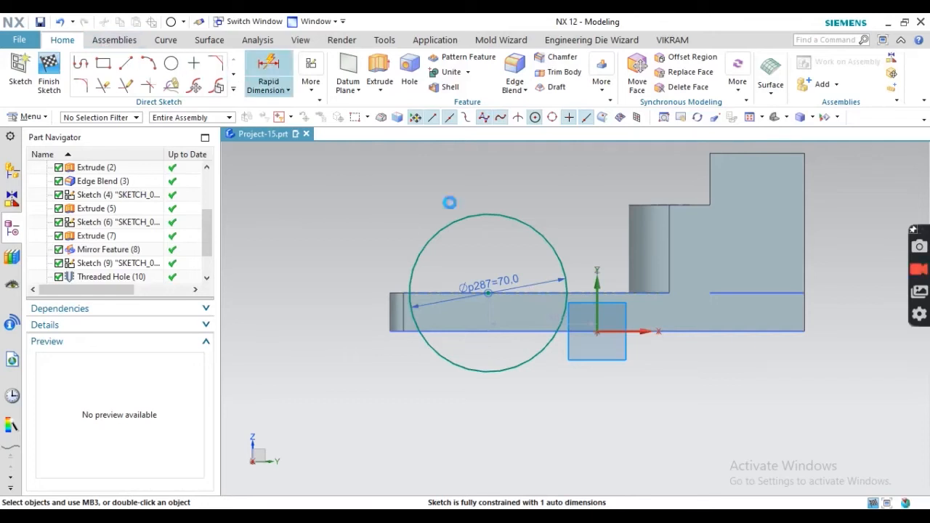
- Dimension the circle centre 140 mm (80+42+18) from the part's right end
click(804, 331)
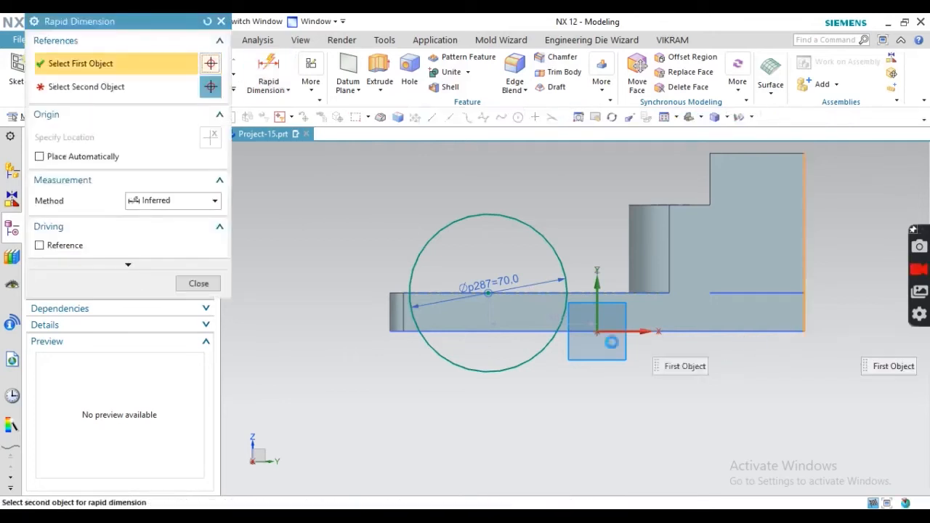
click(489, 298)
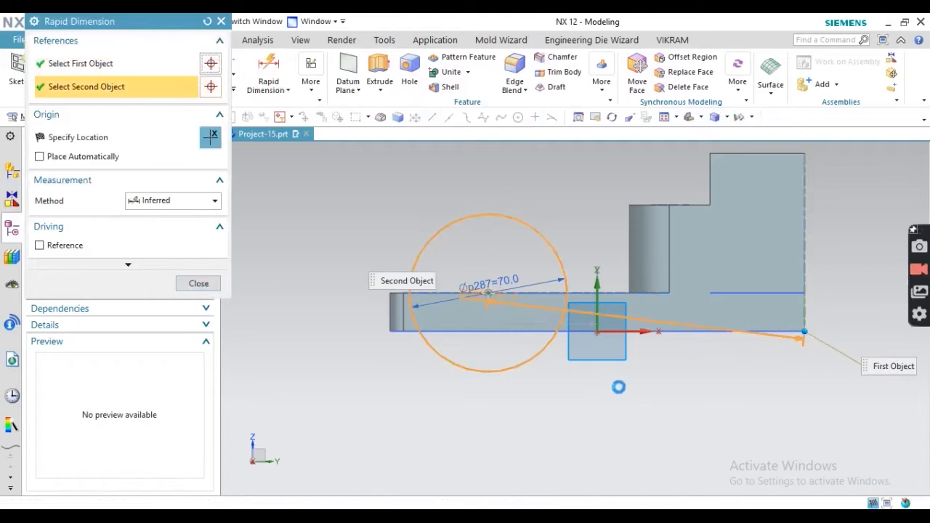
click(623, 411)
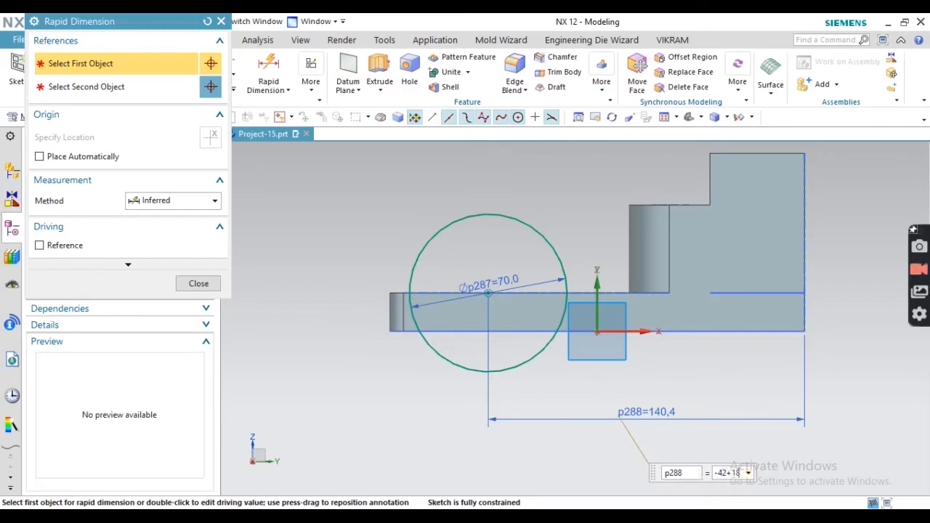
key(Return)
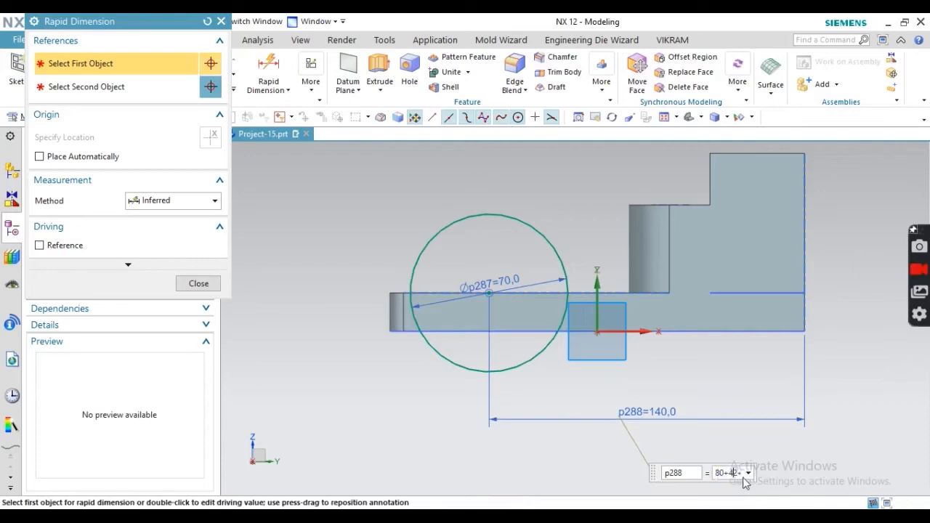
key(Right)
key(Right)
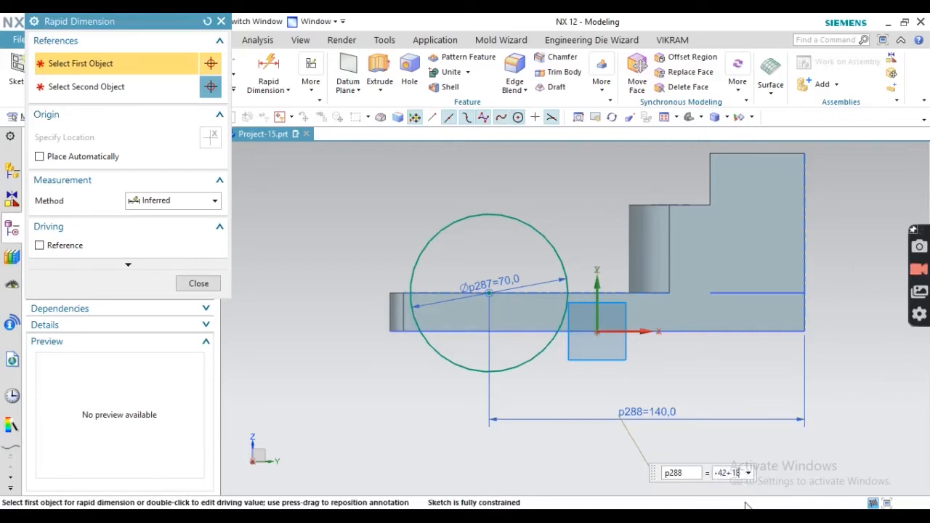
key(Return)
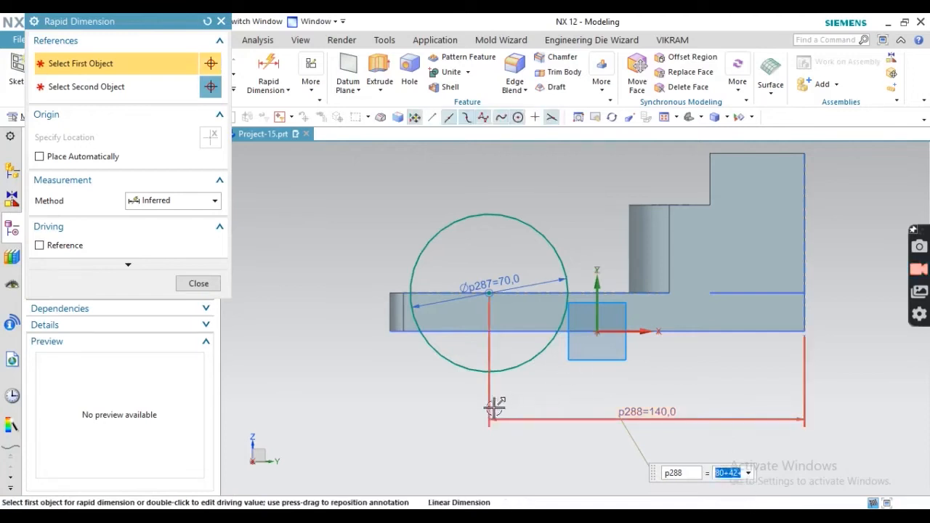
key(Escape)
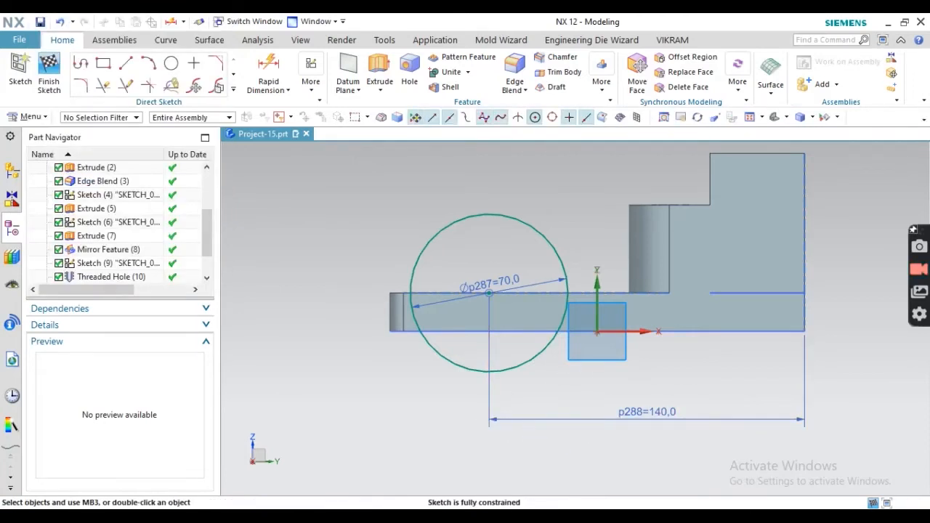
- Check the 52 mm width on the PDF drawing
key(alt+Tab)
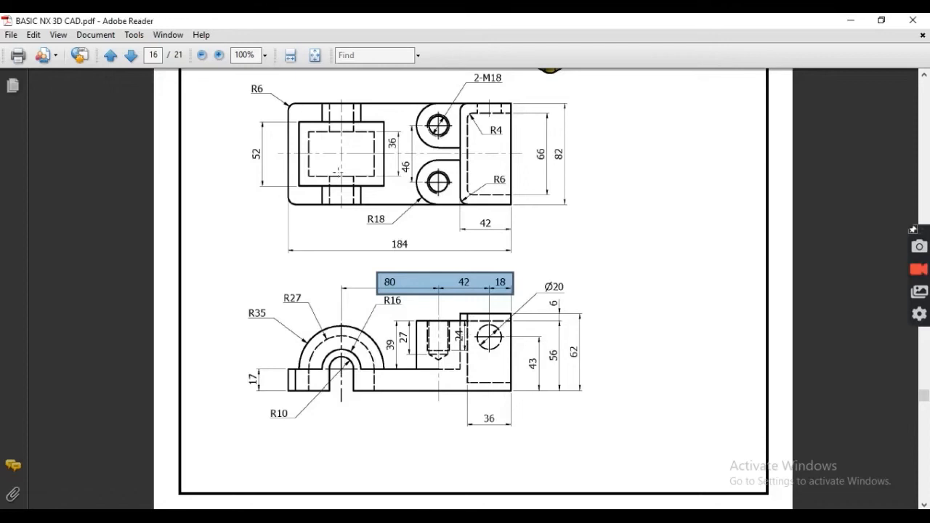
drag(247, 148, 312, 237)
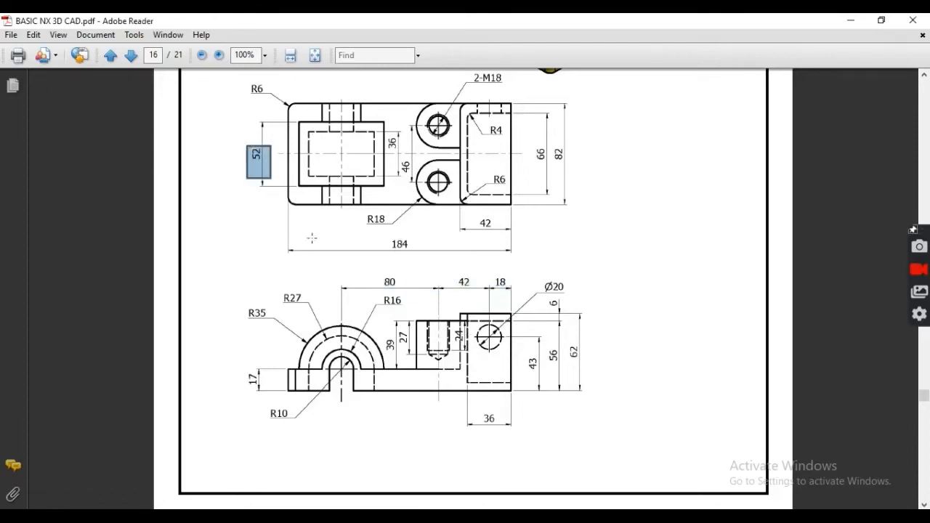
key(alt+Tab)
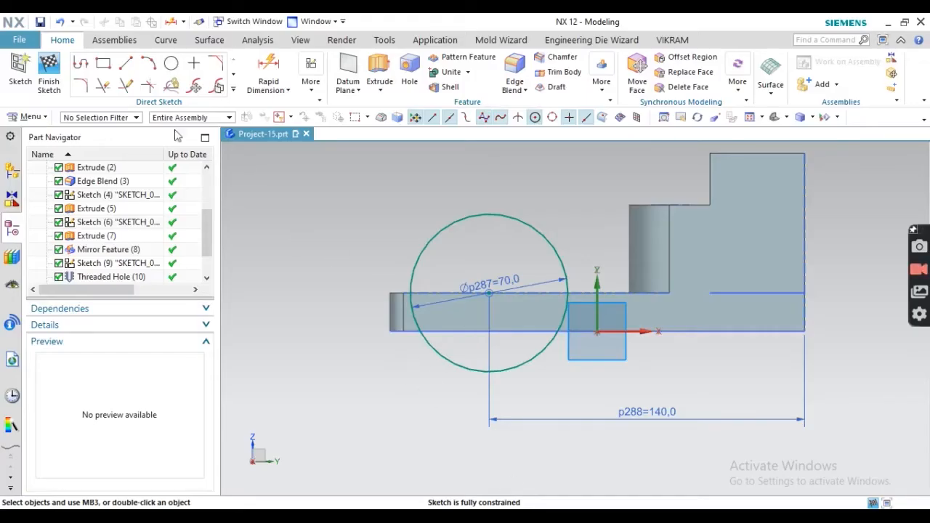
- Project the base's top edge into the sketch
click(233, 88)
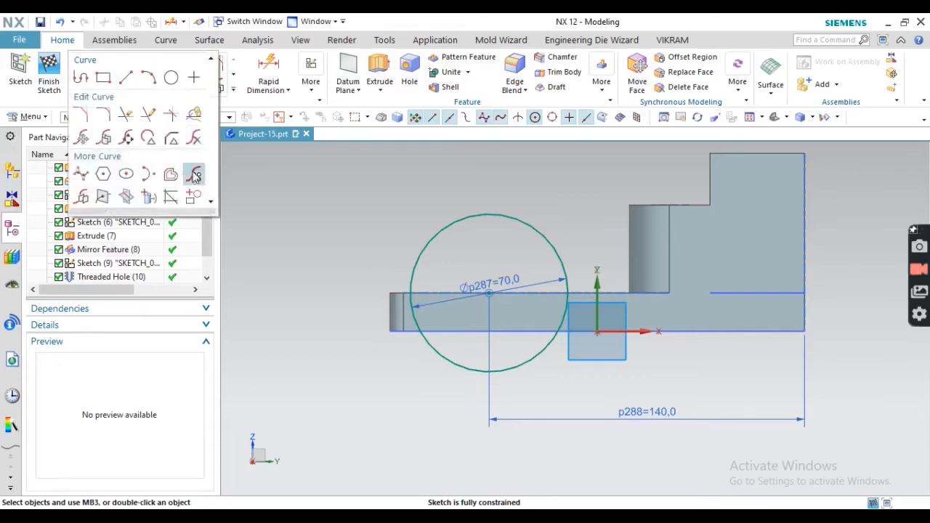
click(128, 198)
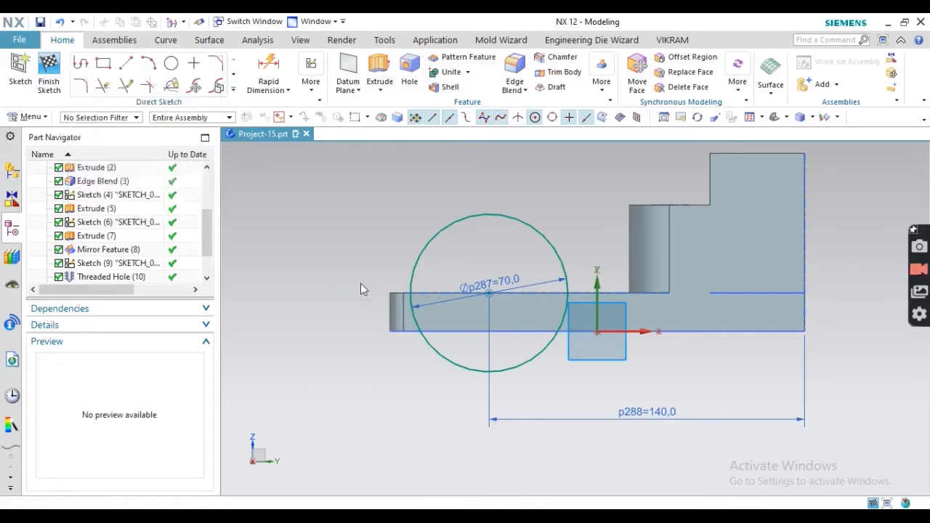
click(425, 301)
click(101, 182)
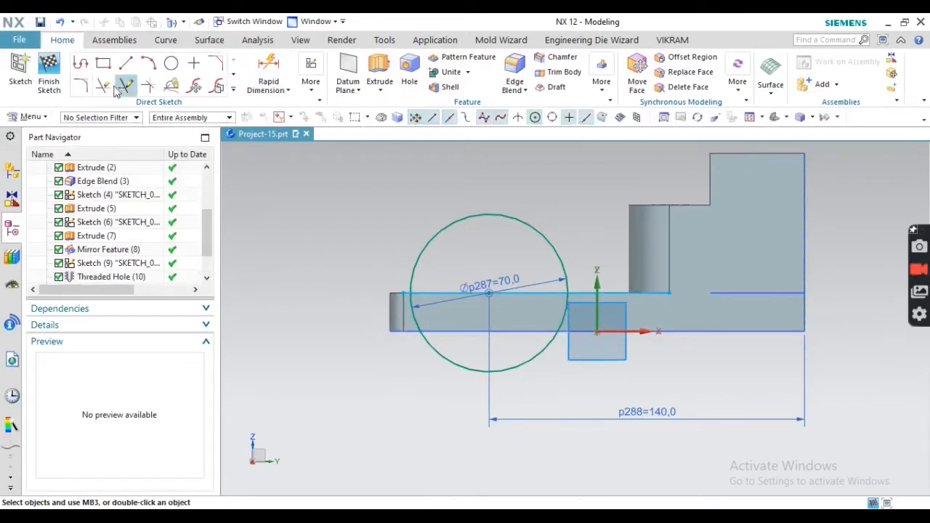
- Trim away the circle's lower half and finish the sketch
click(104, 86)
click(438, 353)
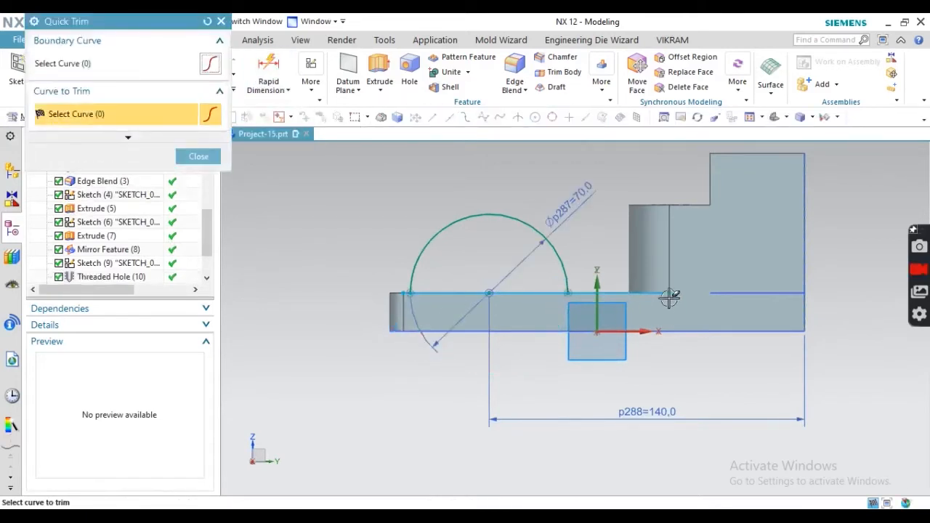
scroll(396, 293, up, 5)
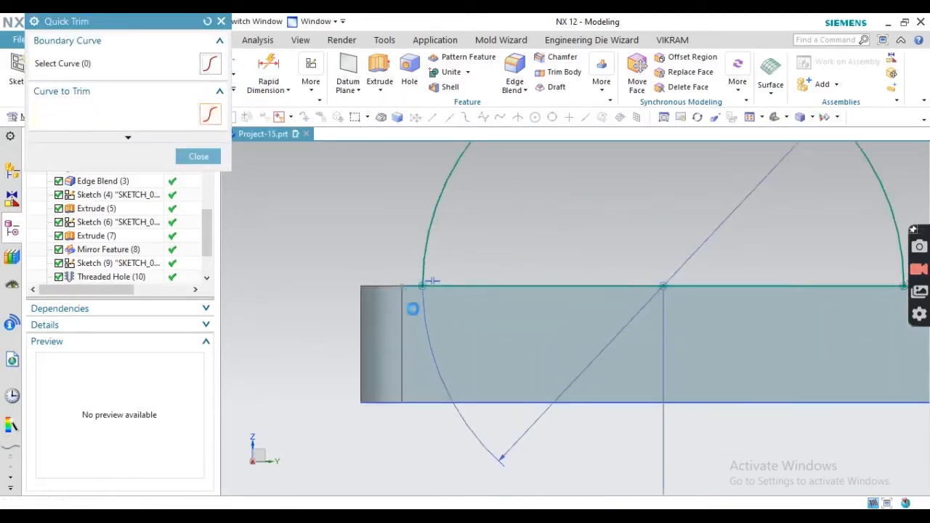
click(198, 156)
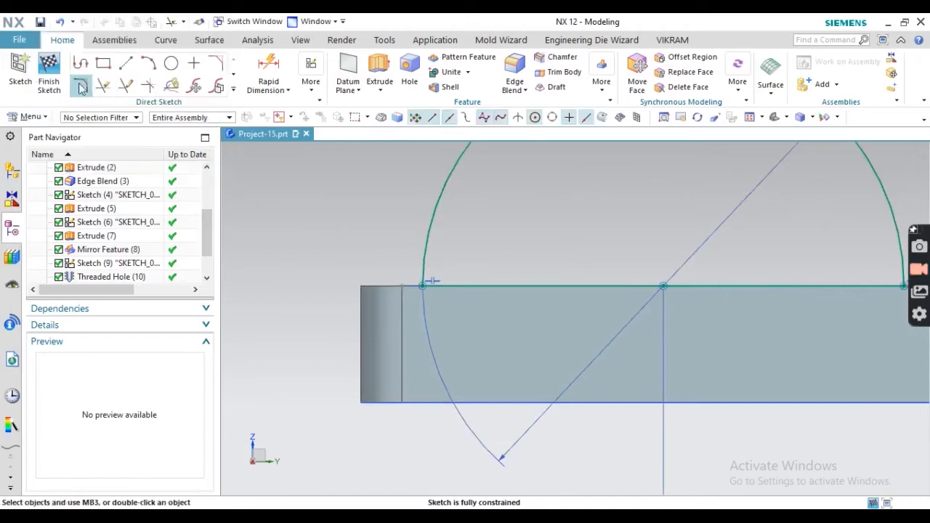
click(49, 69)
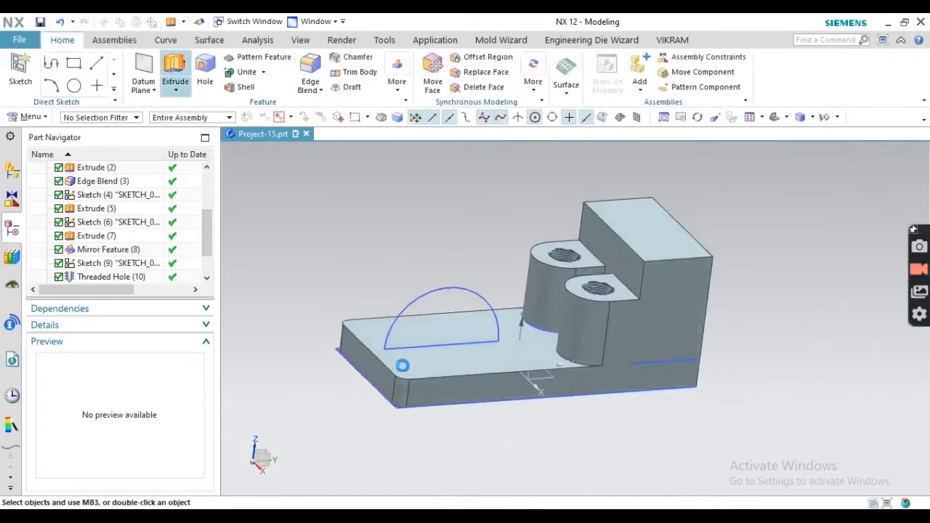
- Extrude the half-round sketch symmetrically, 52/2 mm each side, into the R35 arch
click(175, 69)
click(426, 322)
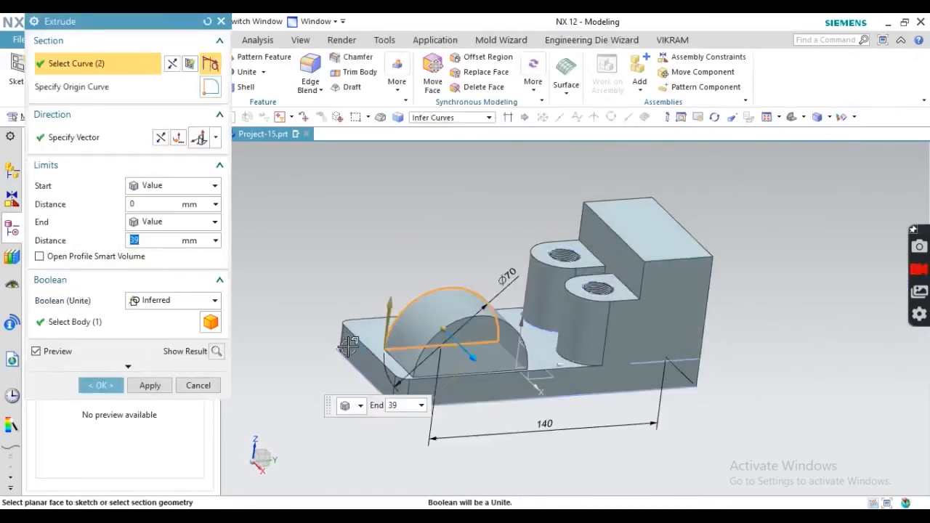
click(175, 222)
click(167, 251)
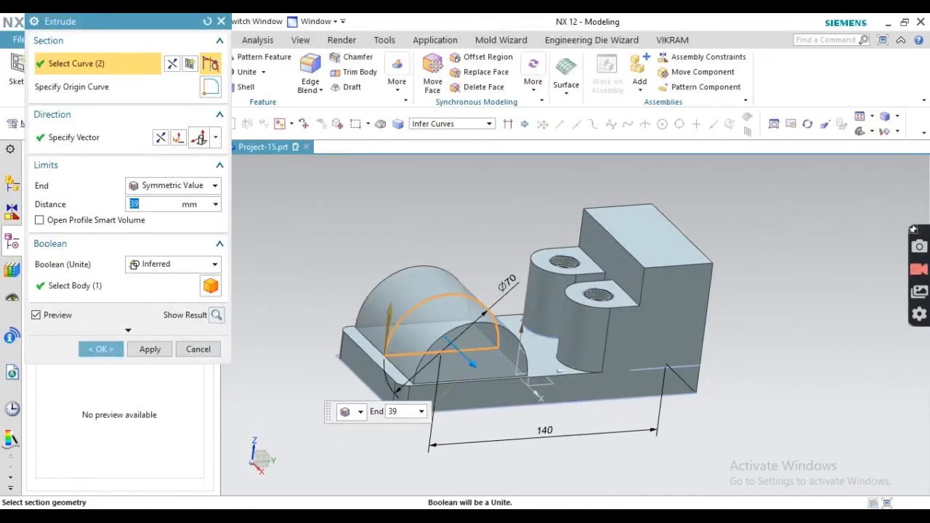
key(alt+Tab)
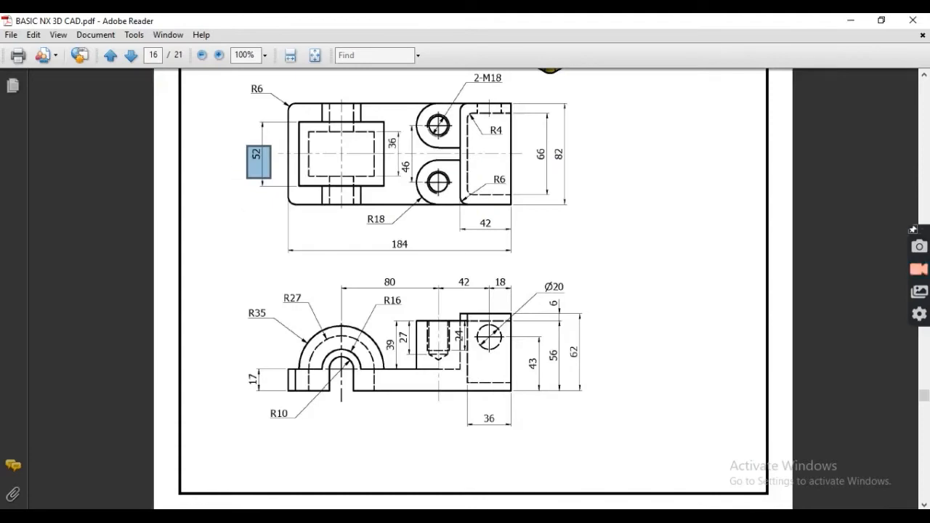
key(alt+Tab)
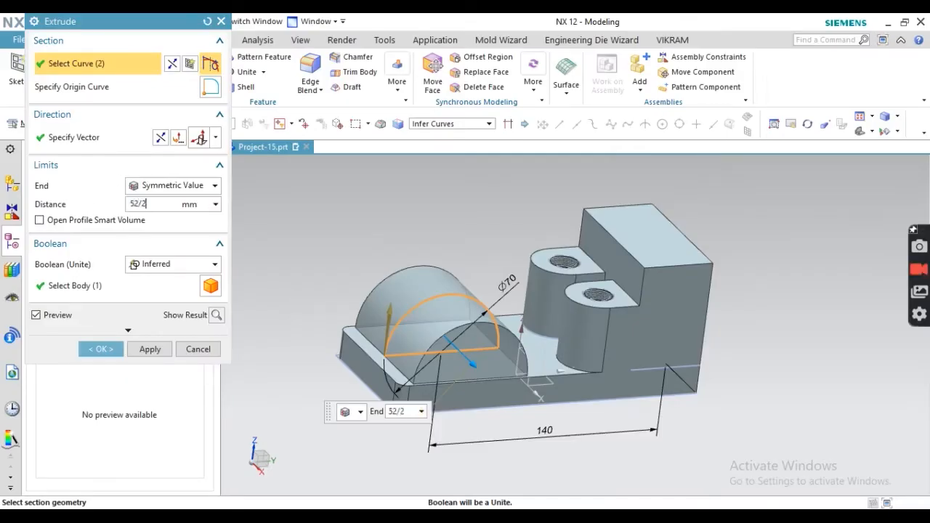
click(101, 349)
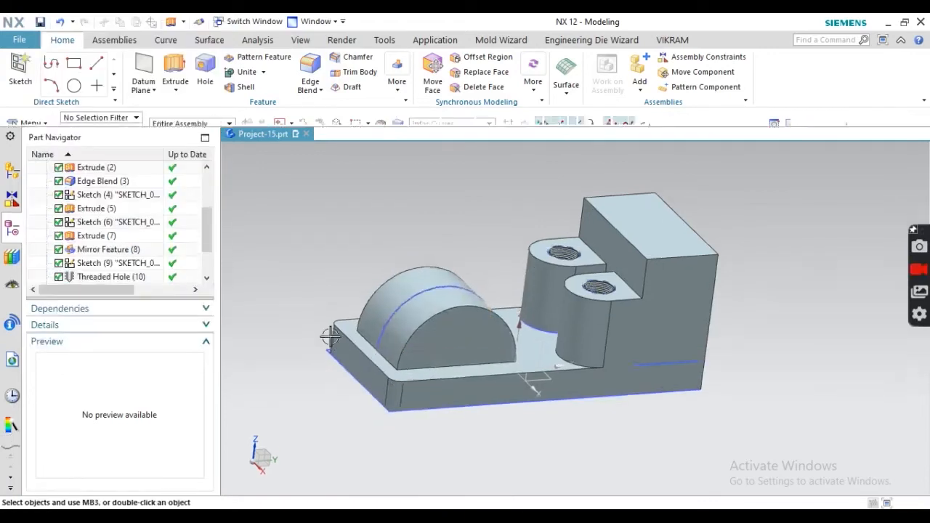
middle_drag(342, 335, 417, 318)
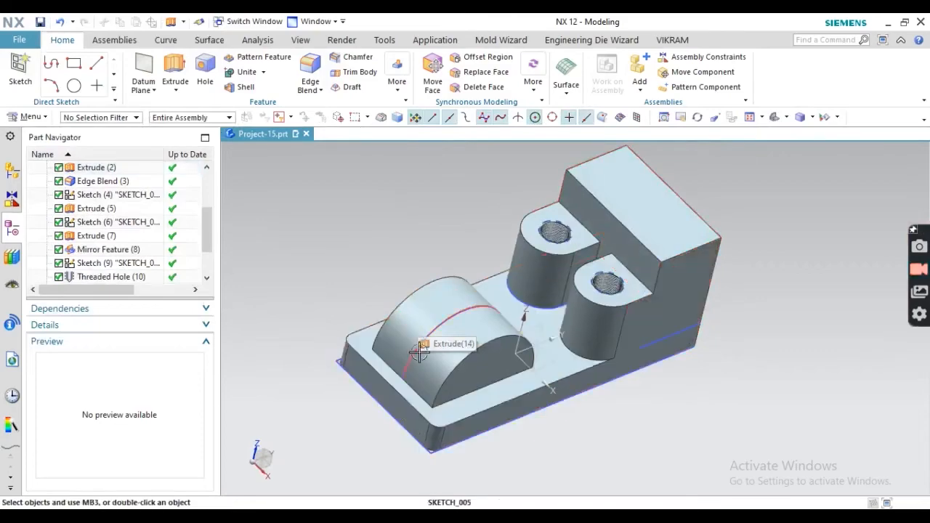
- Review page 16 of the PDF drawing and mark the U-slot notch in the 3-D view
key(alt+Tab)
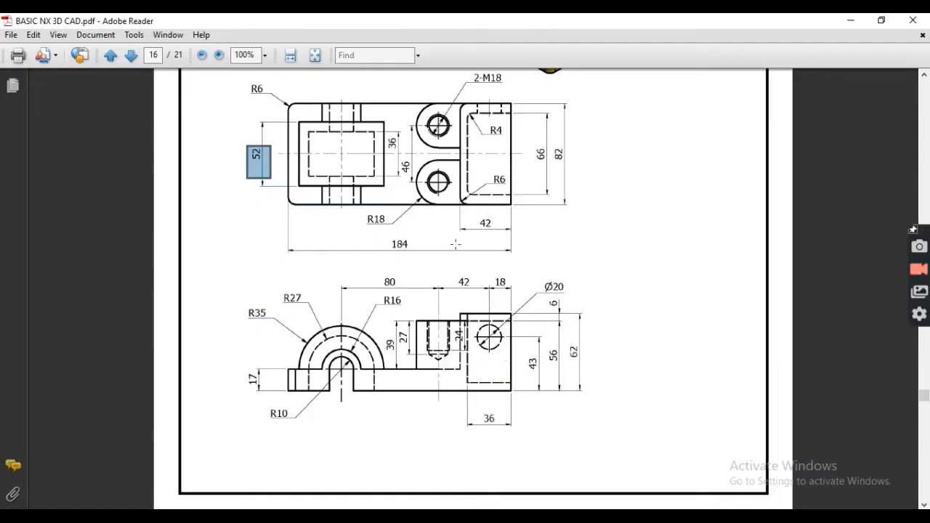
scroll(354, 407, up, 5)
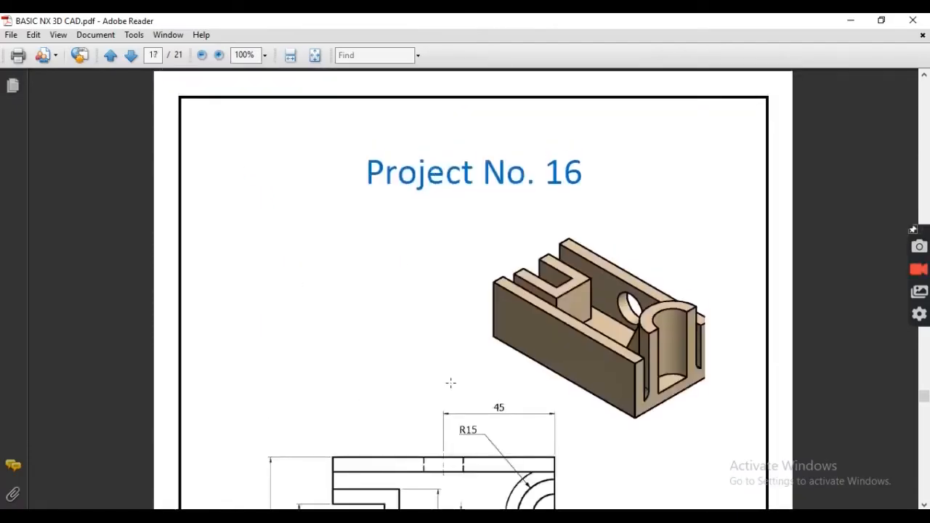
scroll(441, 385, down, 5)
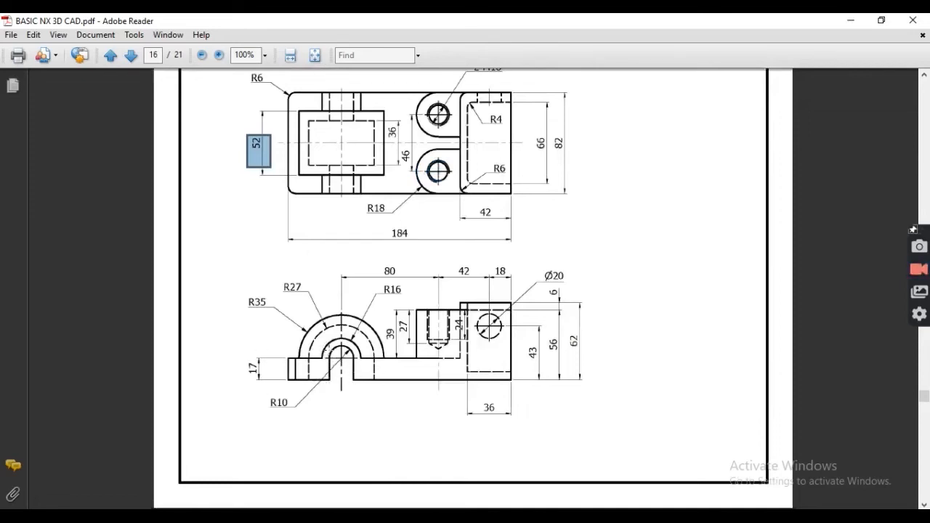
scroll(348, 266, up, 5)
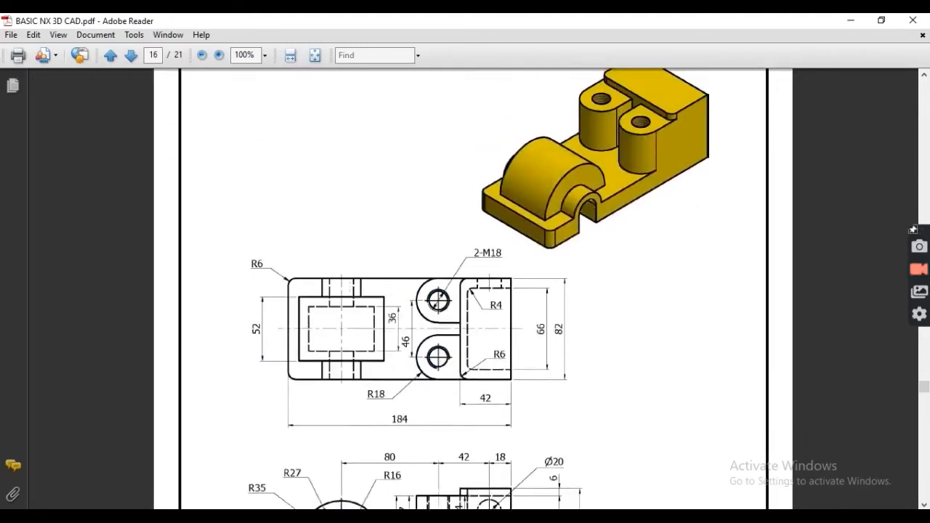
drag(582, 204, 608, 254)
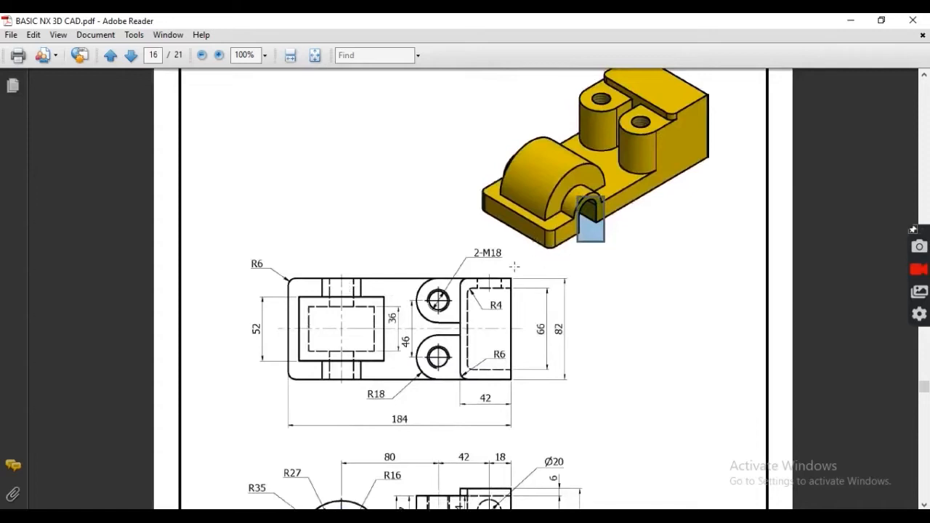
scroll(514, 267, down, 15)
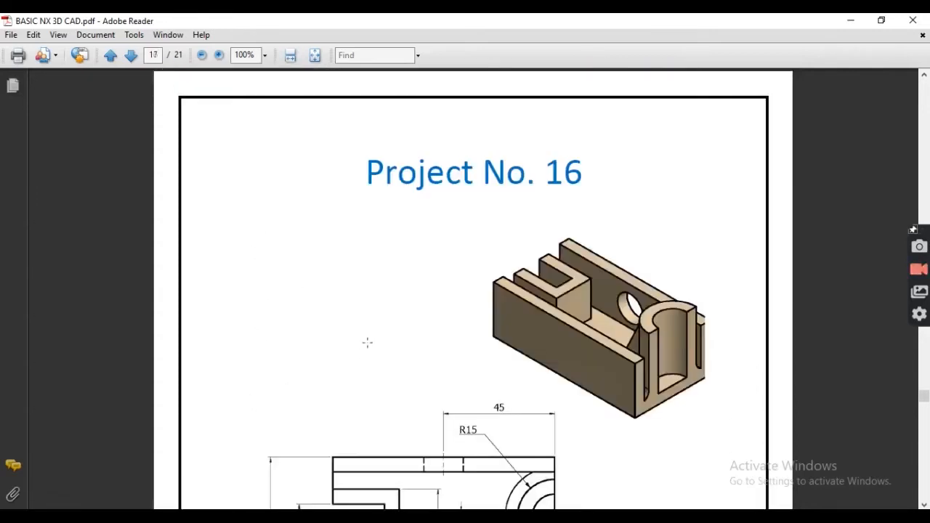
scroll(367, 343, up, 12)
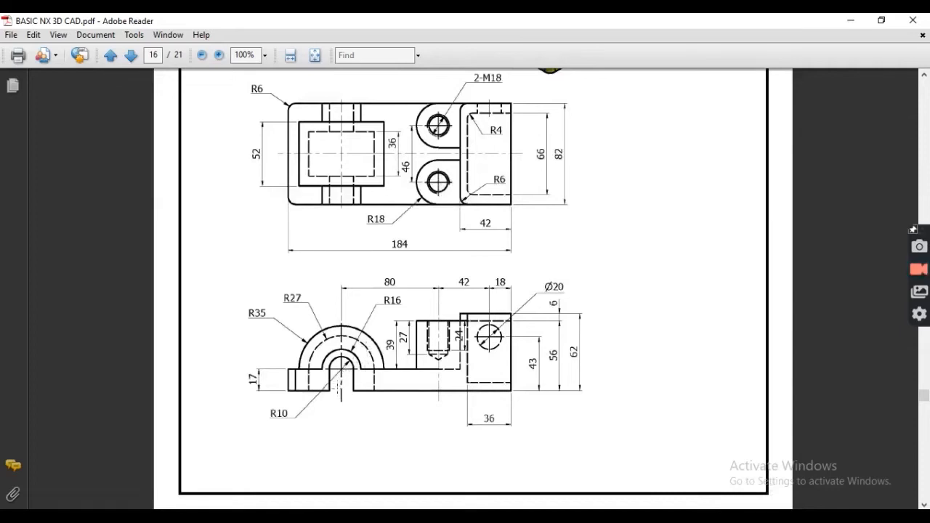
scroll(339, 362, up, 3)
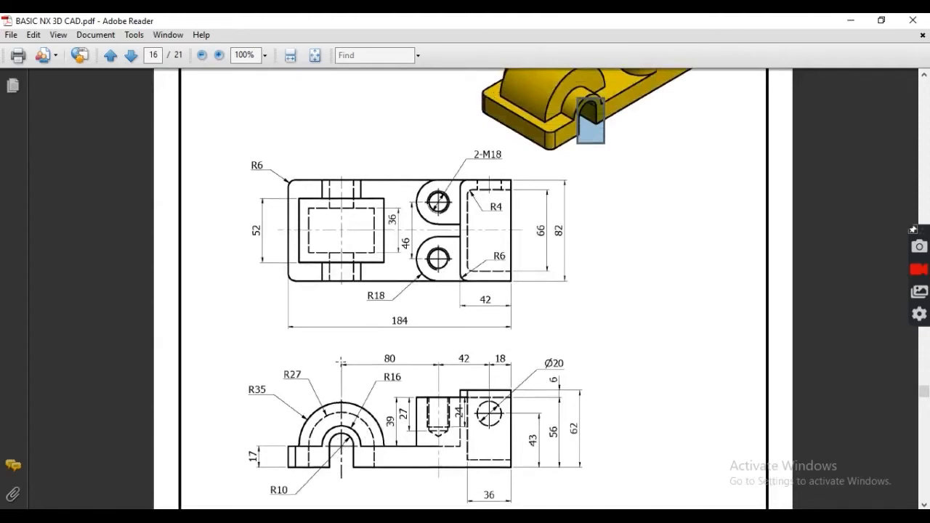
scroll(341, 361, down, 1)
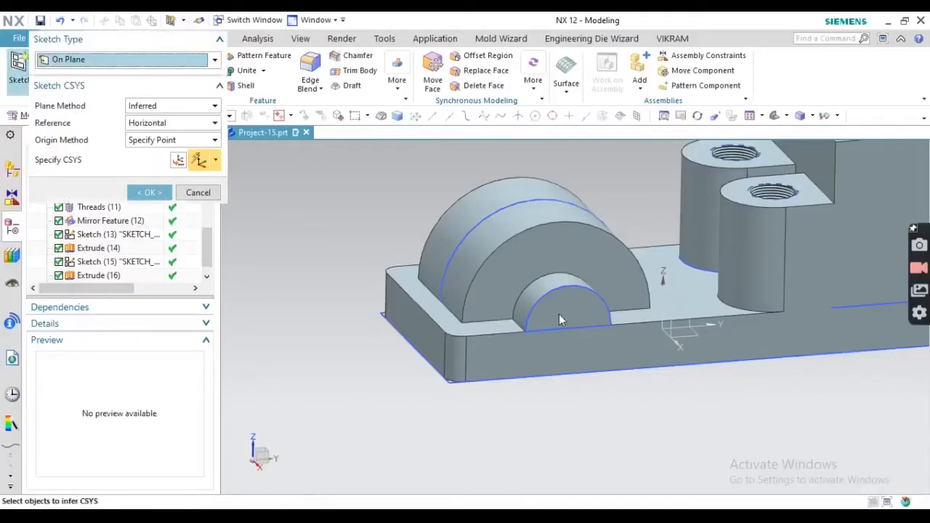
- Start a sketch on the arch's front face with a 20 mm circle at the origin
click(560, 314)
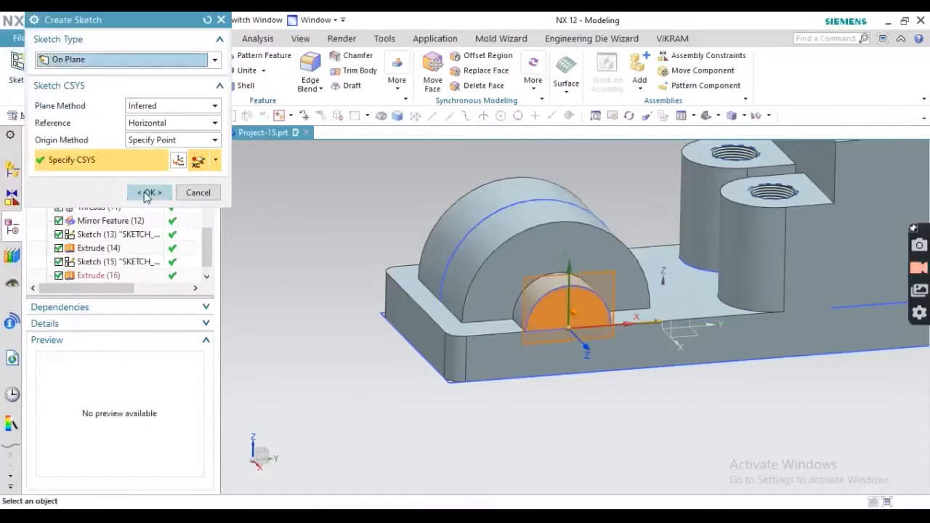
click(149, 193)
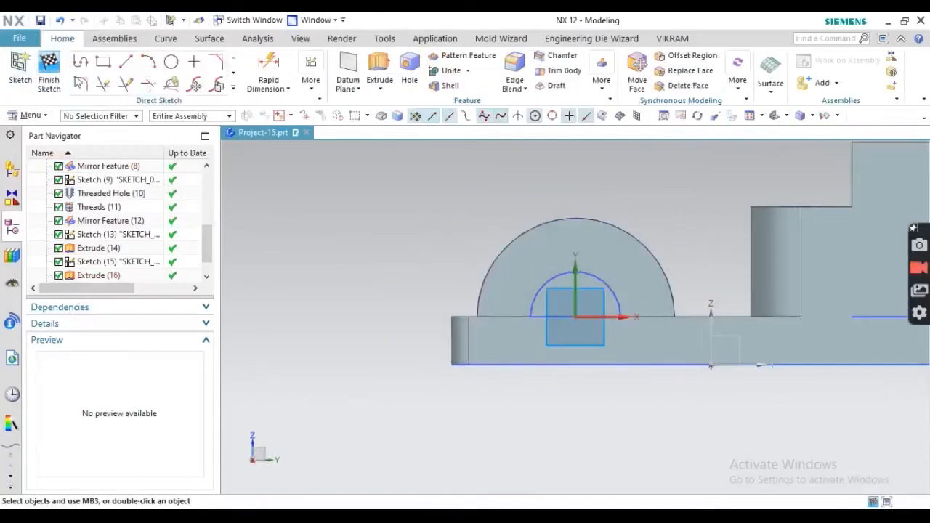
click(171, 62)
scroll(577, 315, up, 5)
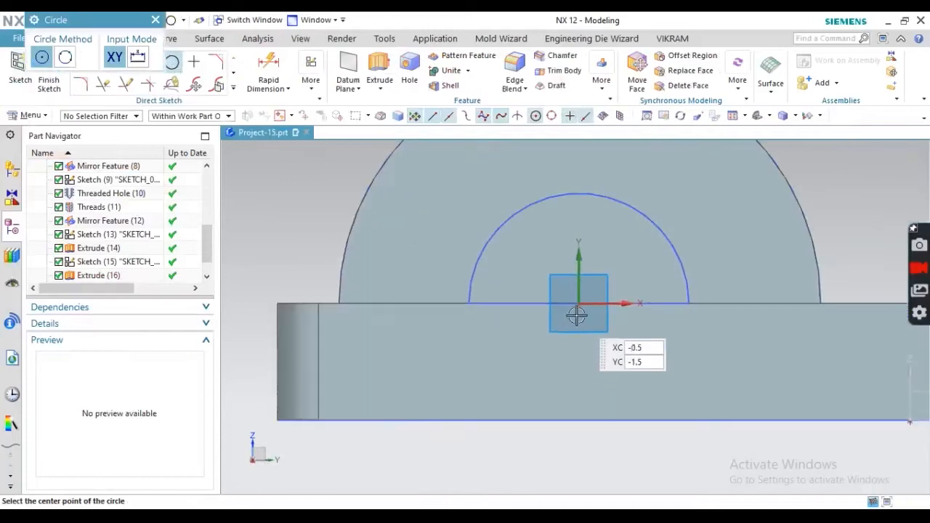
click(579, 304)
text(20)
key(Return)
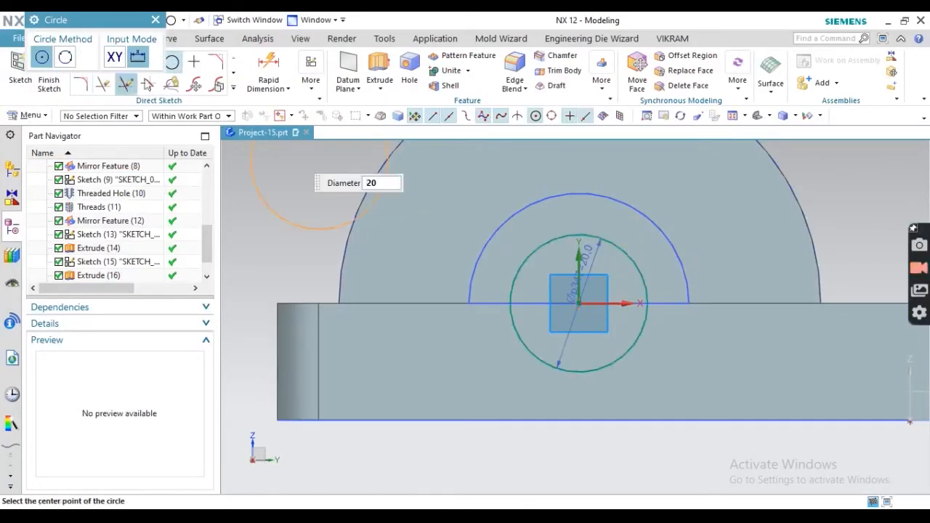
key(Escape)
key(Escape)
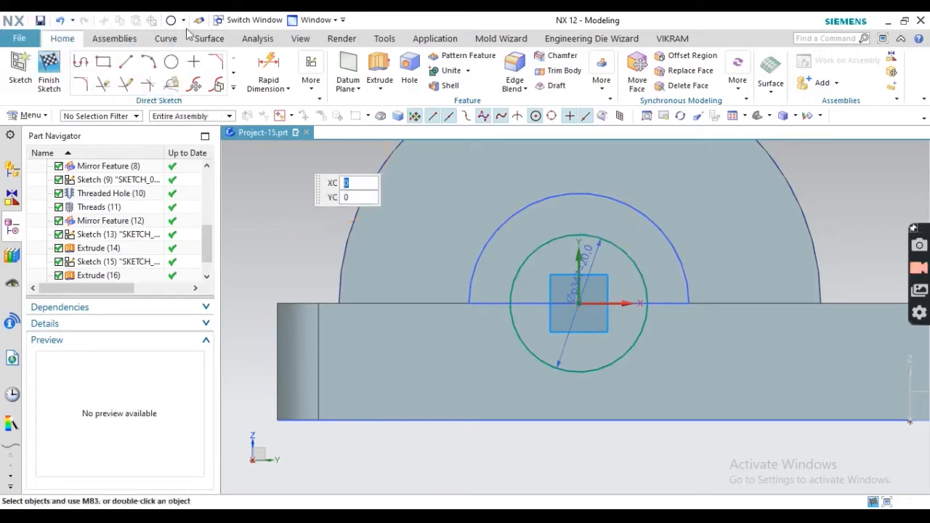
- Draw two vertical lines down from the circle's left and right sides
click(126, 61)
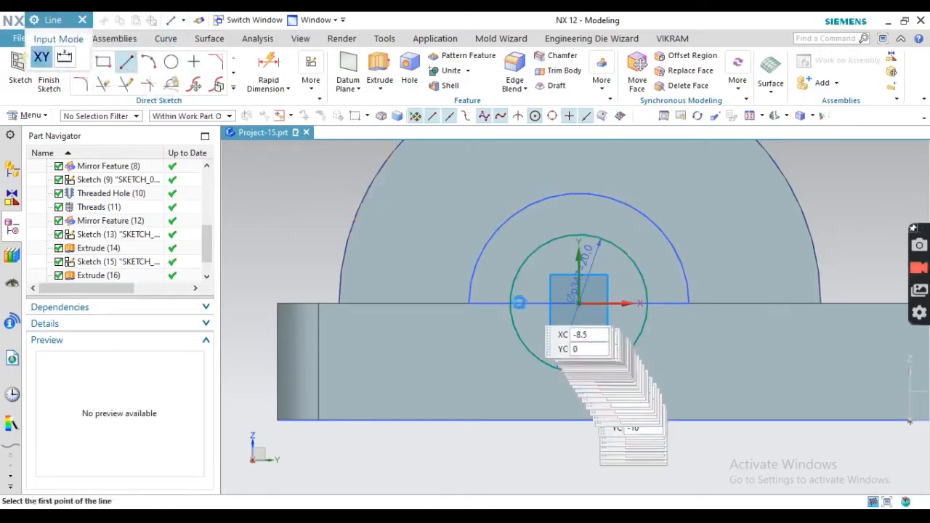
click(507, 303)
key(Escape)
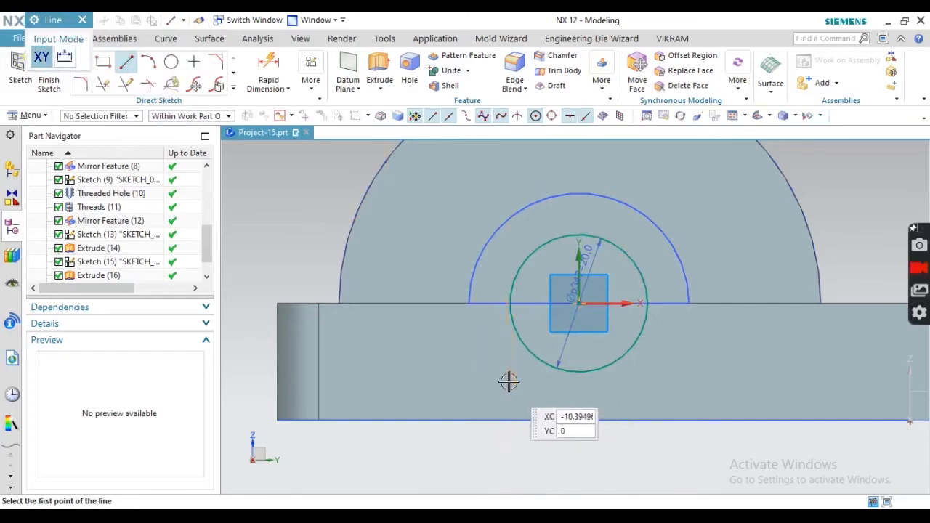
click(511, 293)
click(556, 369)
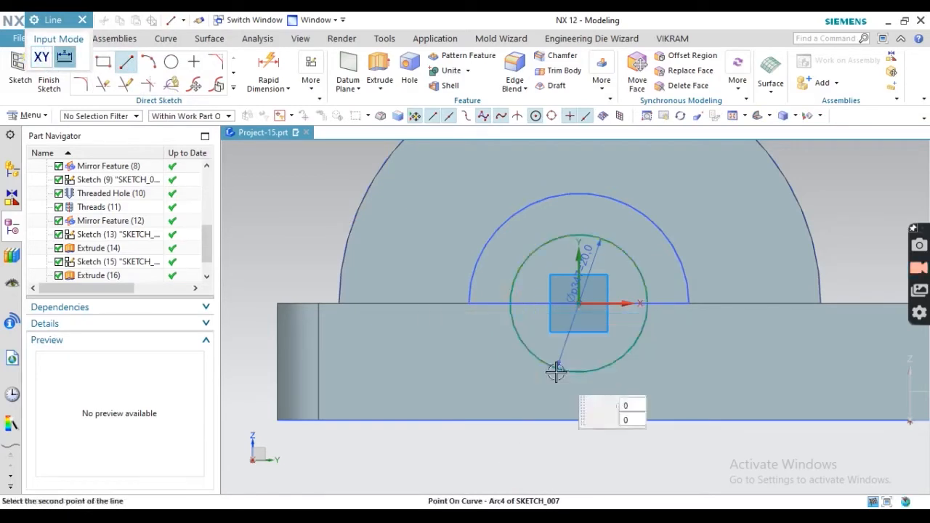
click(511, 449)
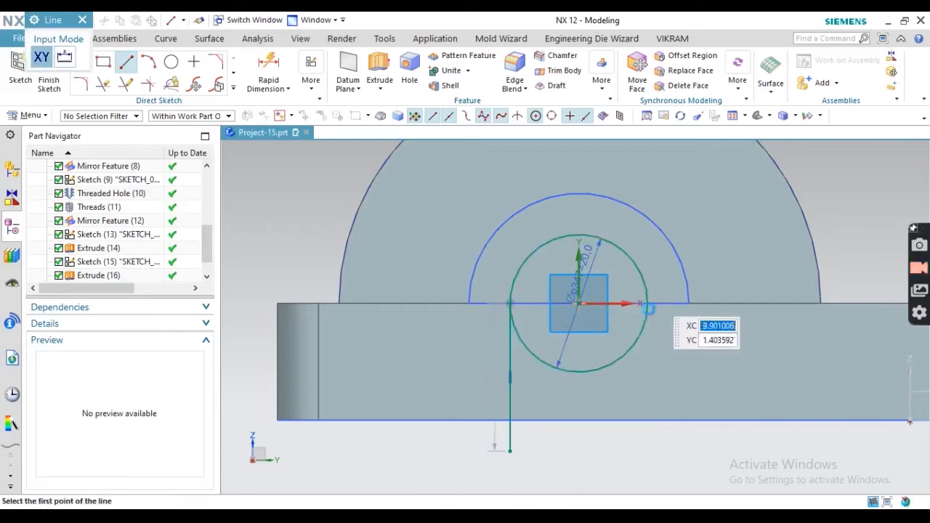
click(647, 302)
click(647, 459)
key(Escape)
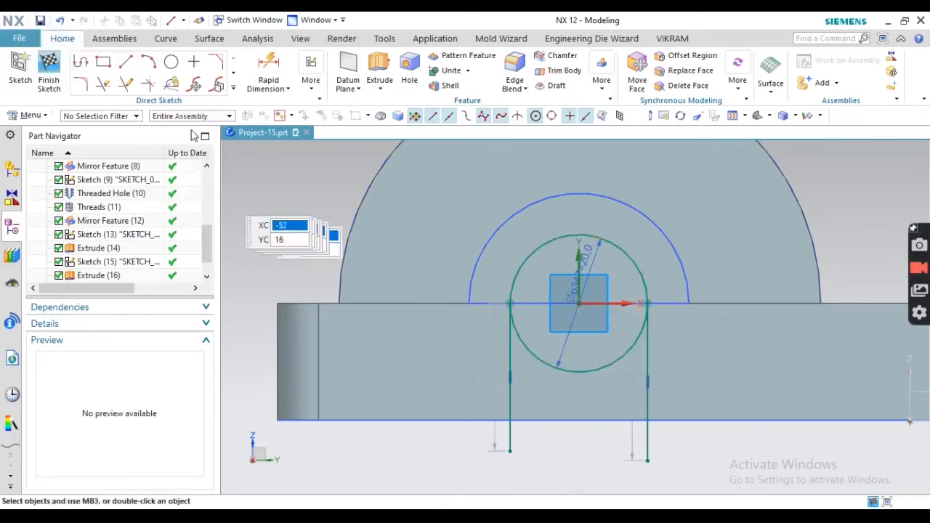
- Project the base's bottom edge into the sketch
click(233, 88)
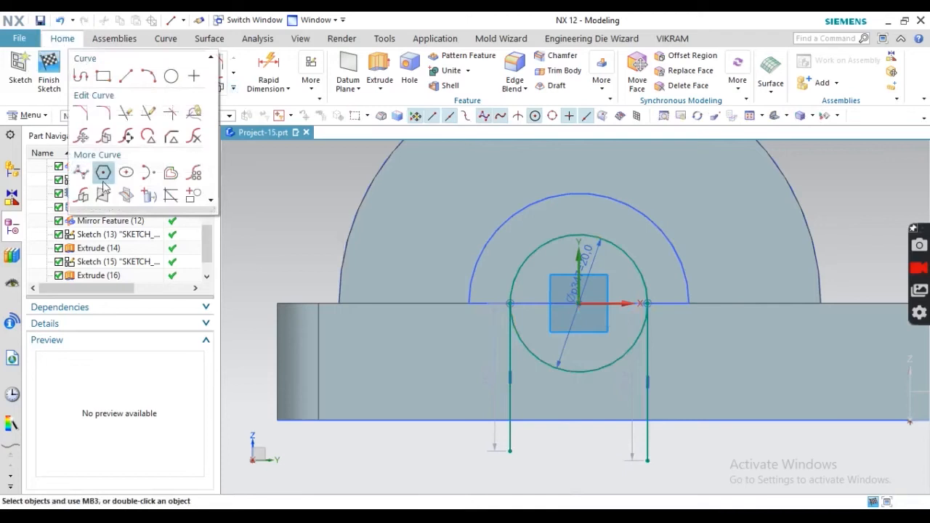
click(148, 195)
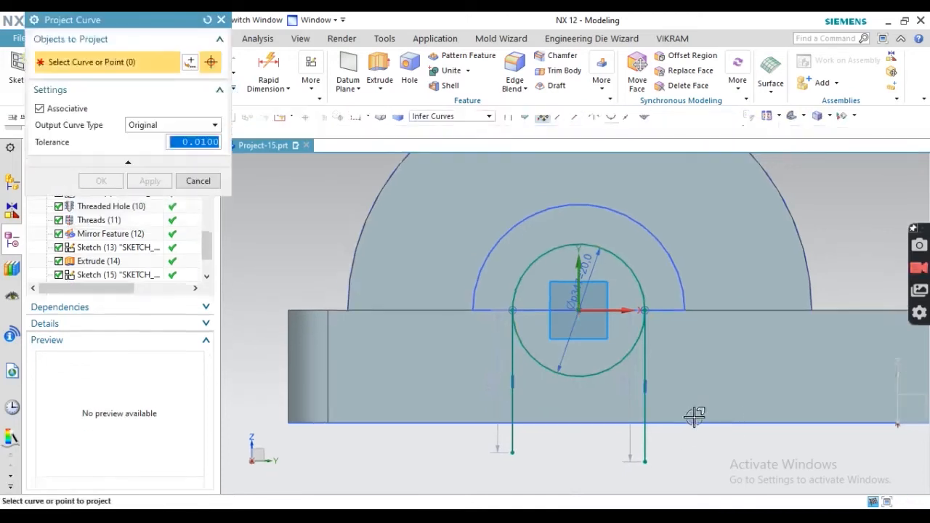
click(686, 424)
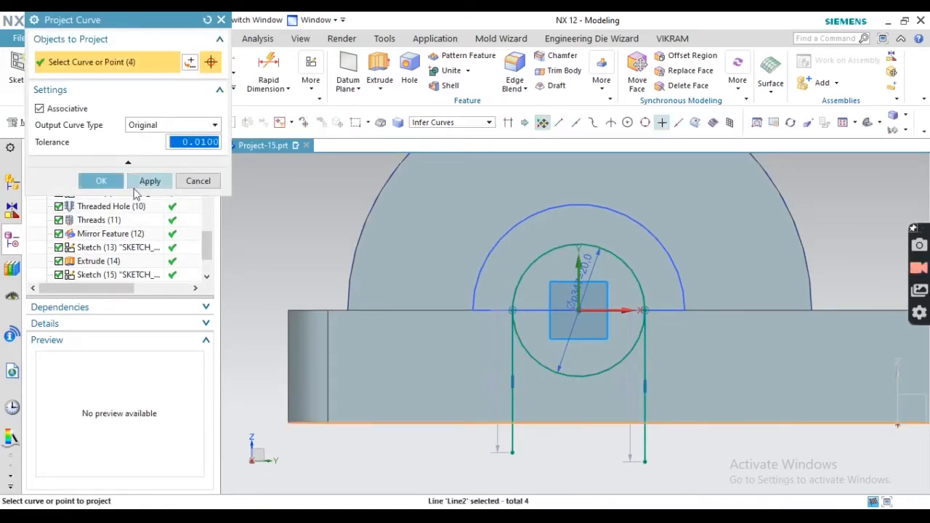
click(106, 182)
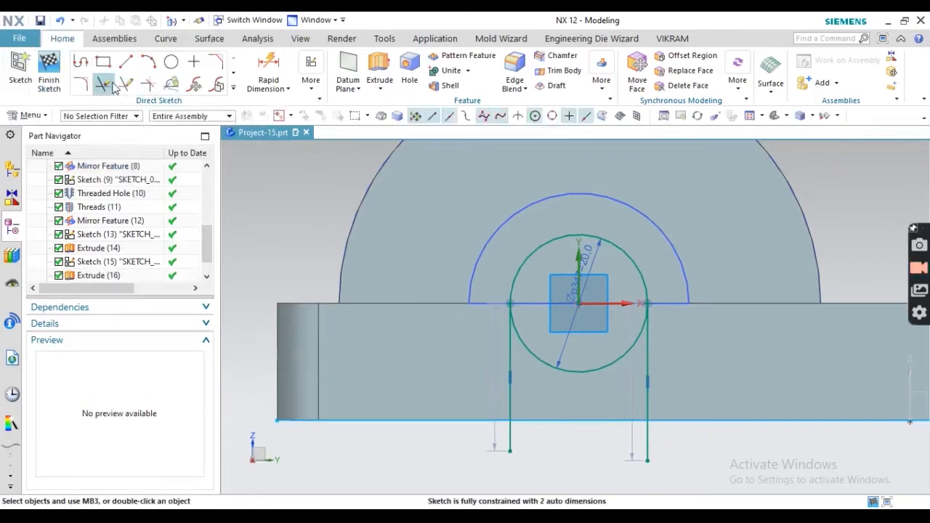
click(105, 86)
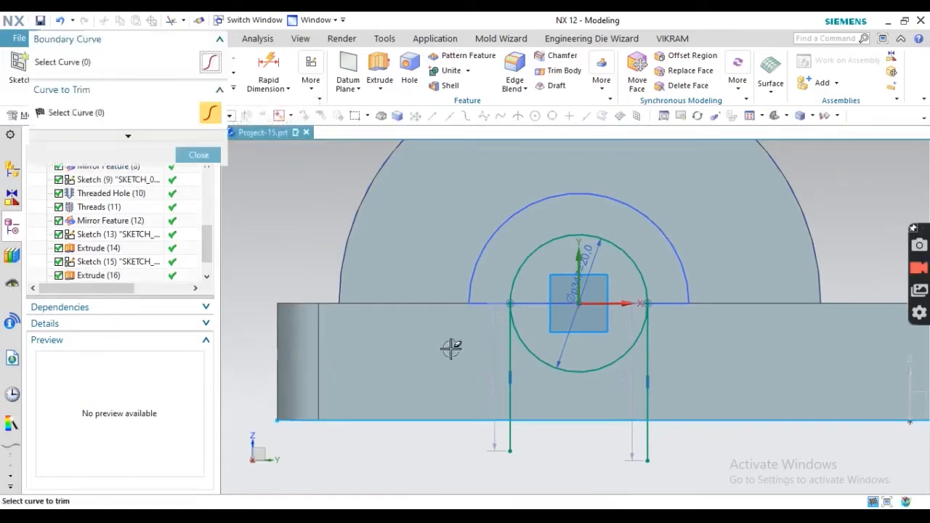
- Trim the projected edge, line tails and lower arc into a closed U profile, then finish the sketch
click(453, 420)
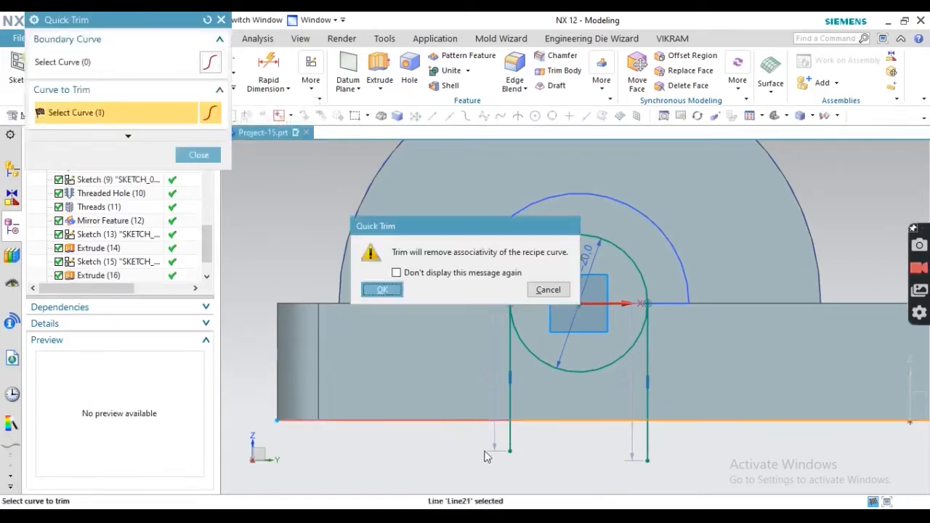
click(398, 290)
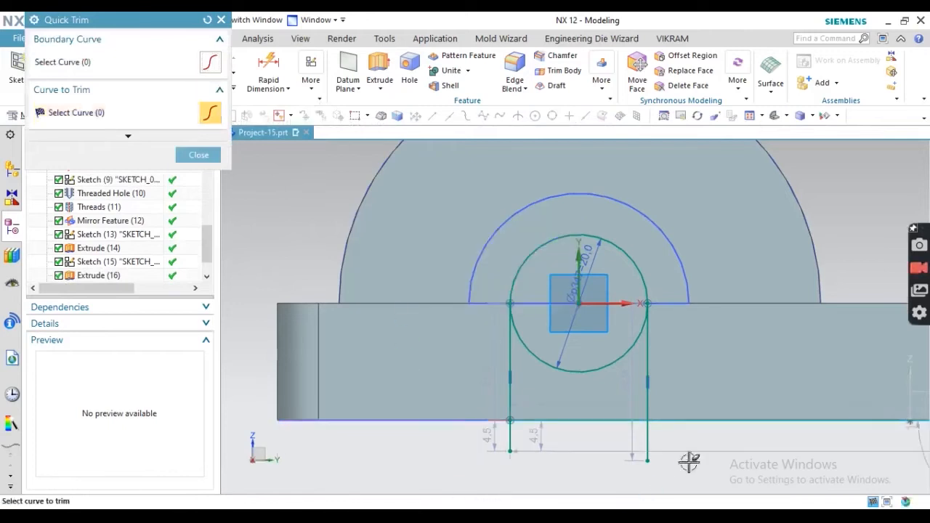
click(703, 423)
click(647, 442)
click(512, 444)
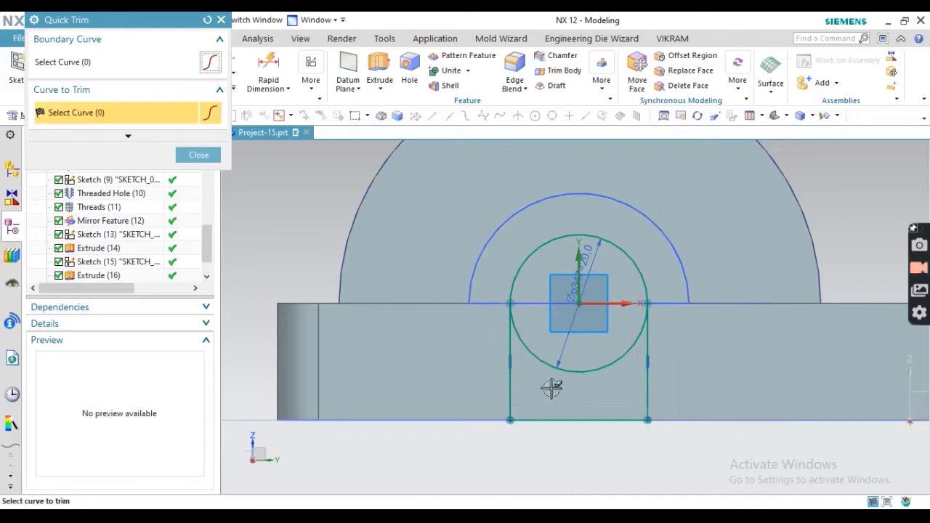
click(546, 365)
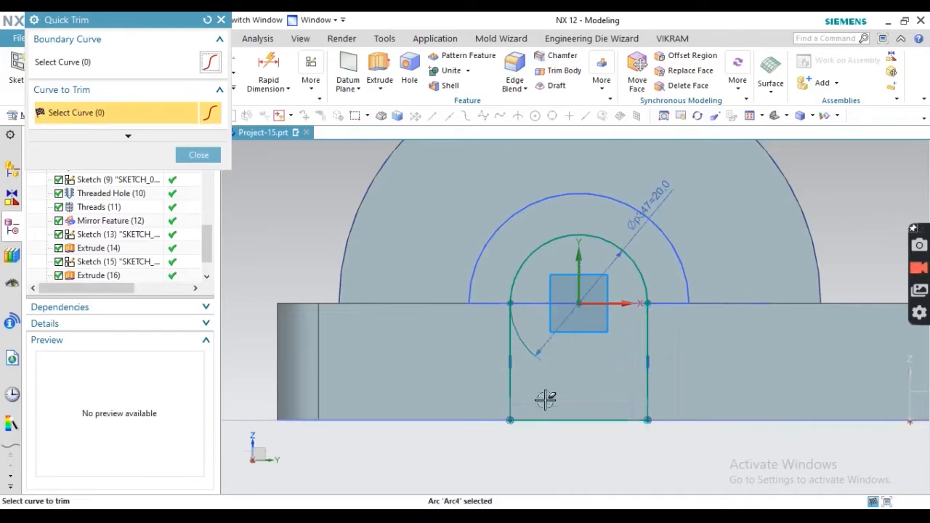
click(196, 156)
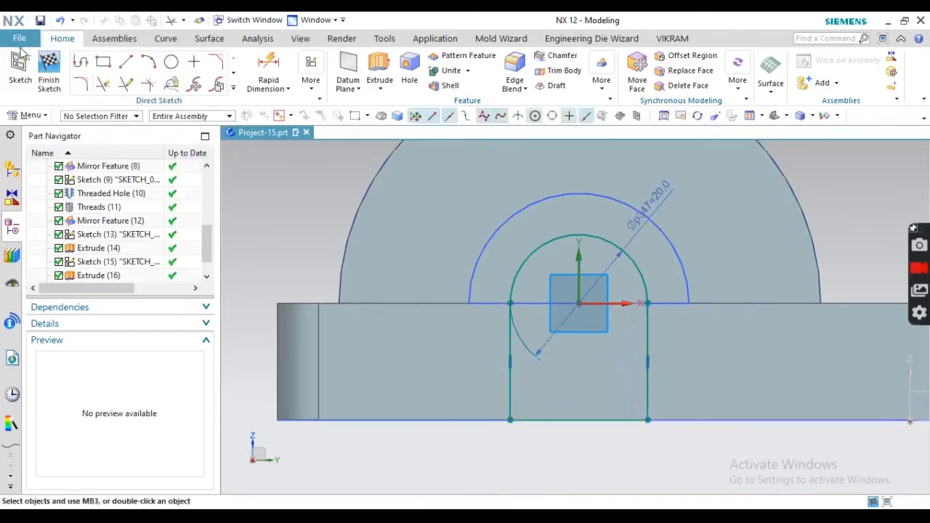
click(50, 70)
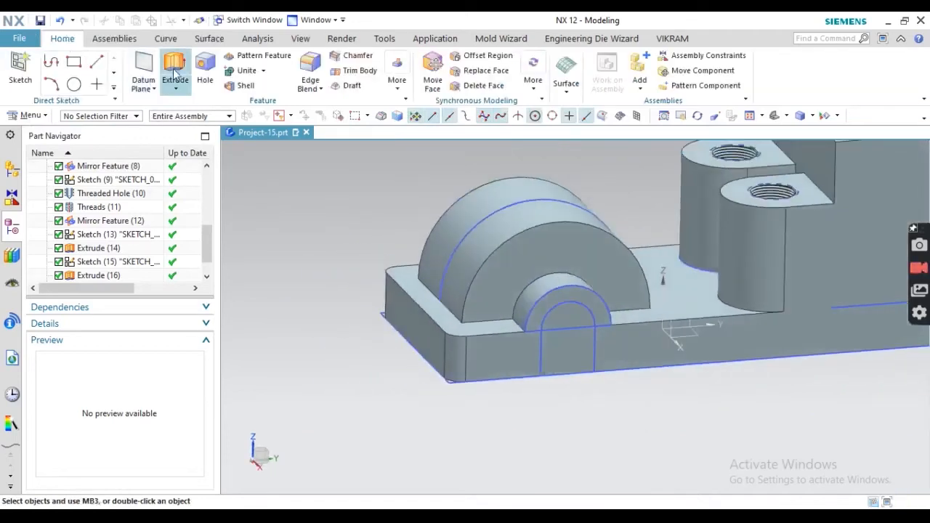
- Extrude the U profile reversed, Through All, subtracting it from the bracket body
click(541, 353)
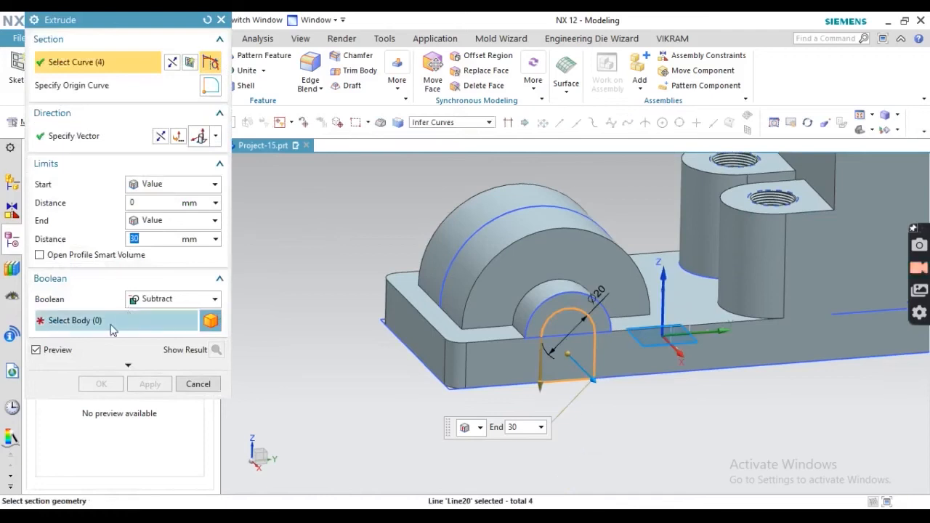
click(82, 320)
click(436, 339)
middle_drag(436, 339, 465, 348)
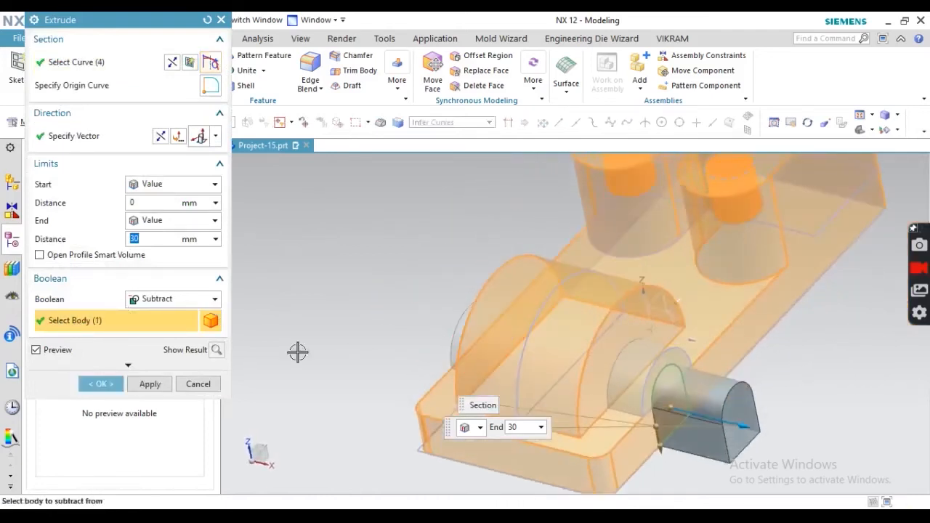
click(161, 136)
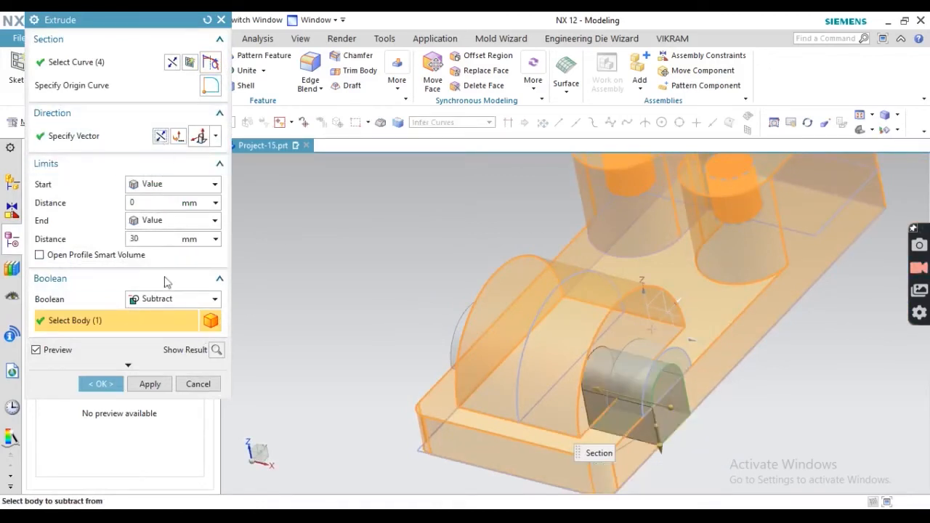
click(147, 222)
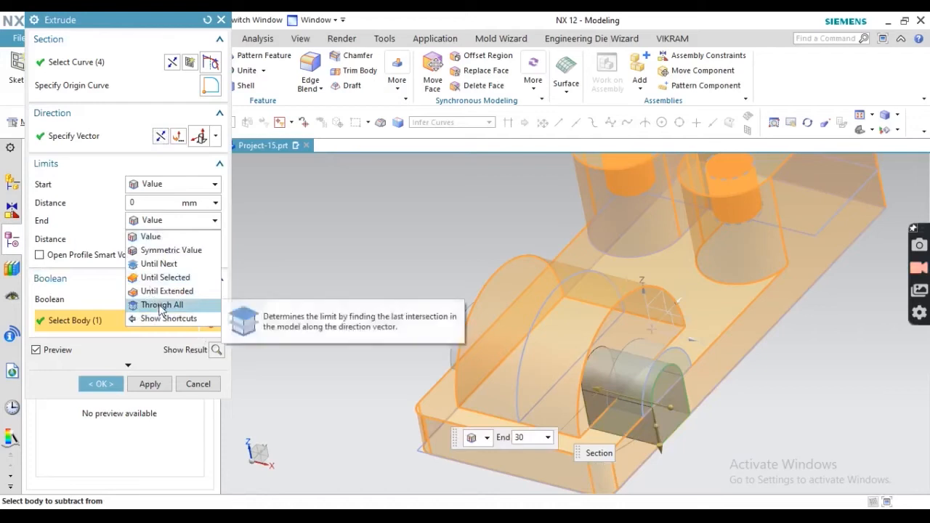
click(162, 305)
click(216, 332)
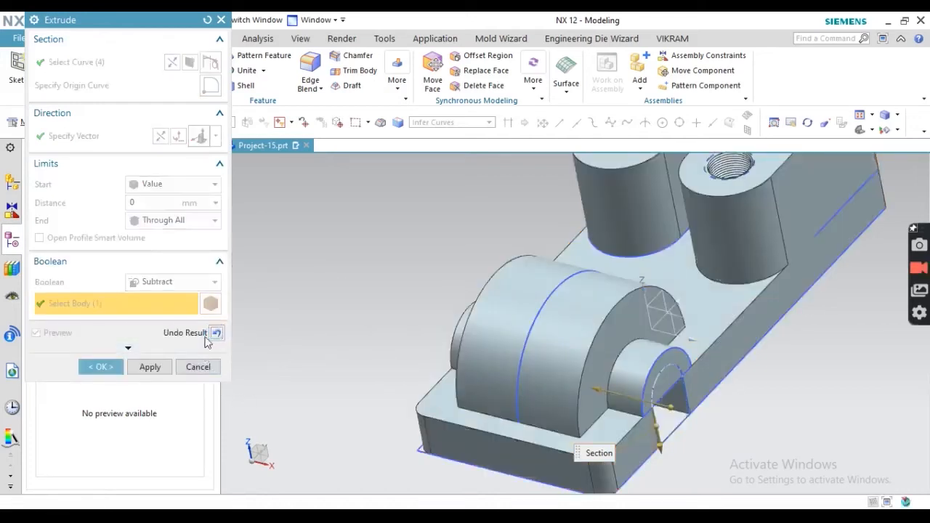
click(101, 367)
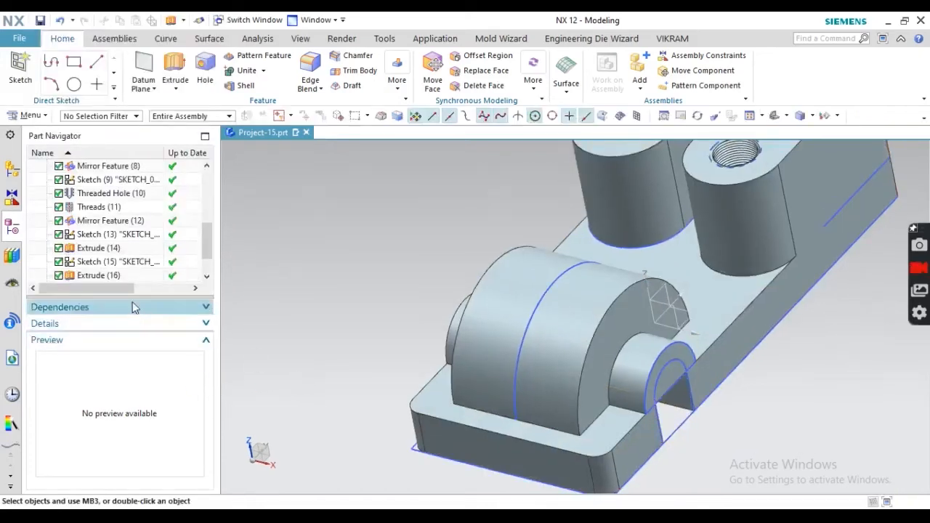
- Change the arch extrusion's Boolean to Unite so the slot cuts cleanly through
click(108, 250)
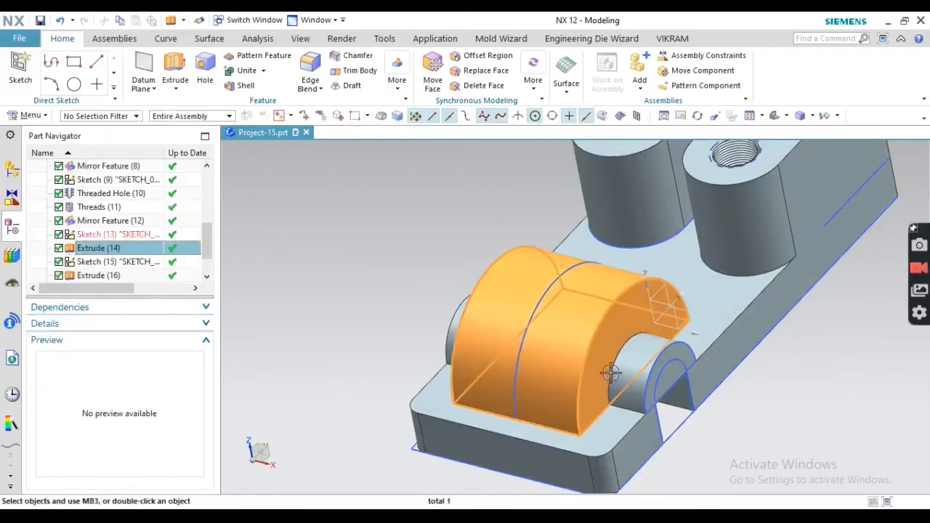
double_click(633, 363)
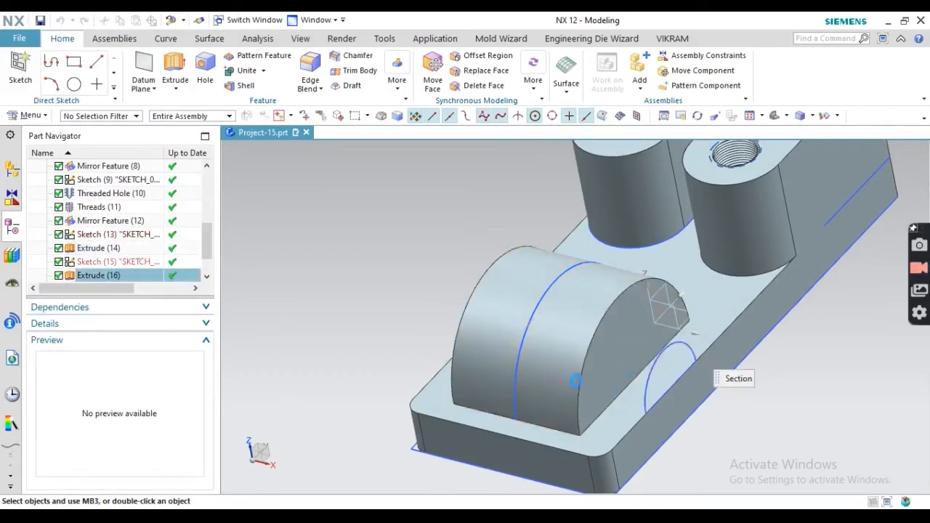
click(174, 282)
click(140, 309)
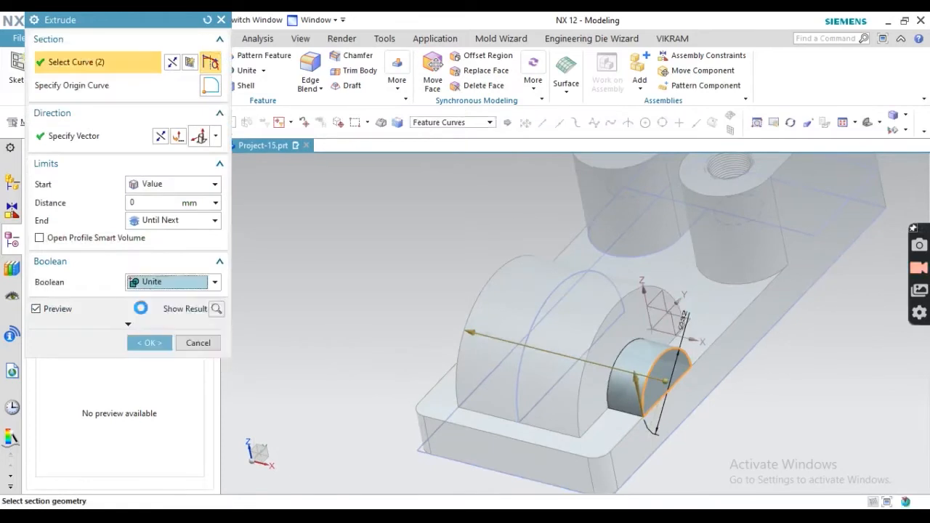
click(147, 365)
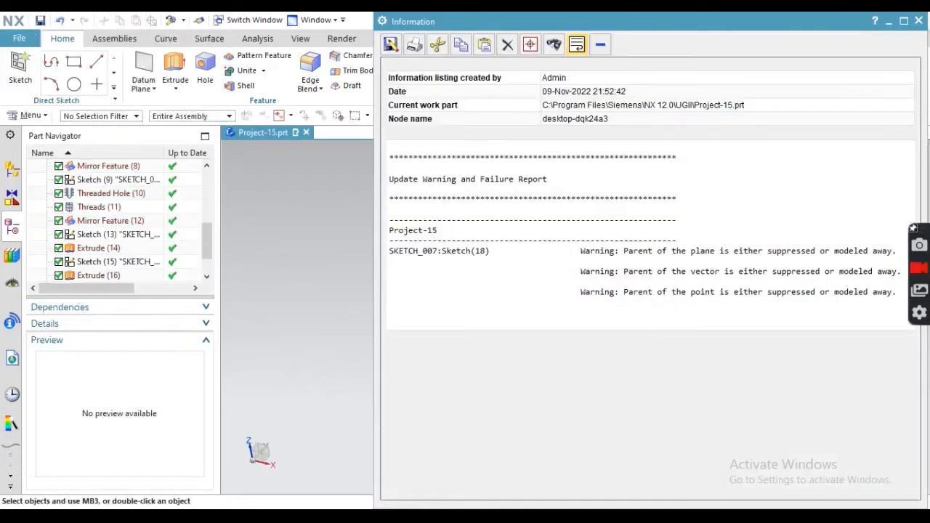
click(919, 21)
middle_drag(615, 195, 494, 303)
- Hide all curves and sketches by object type, then orbit to view the solid bracket with its U-slot
click(839, 117)
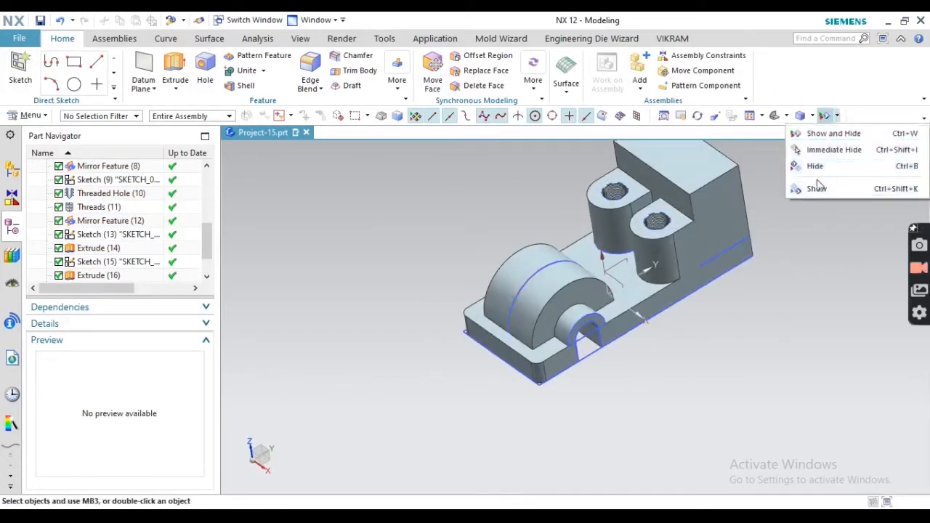
click(861, 172)
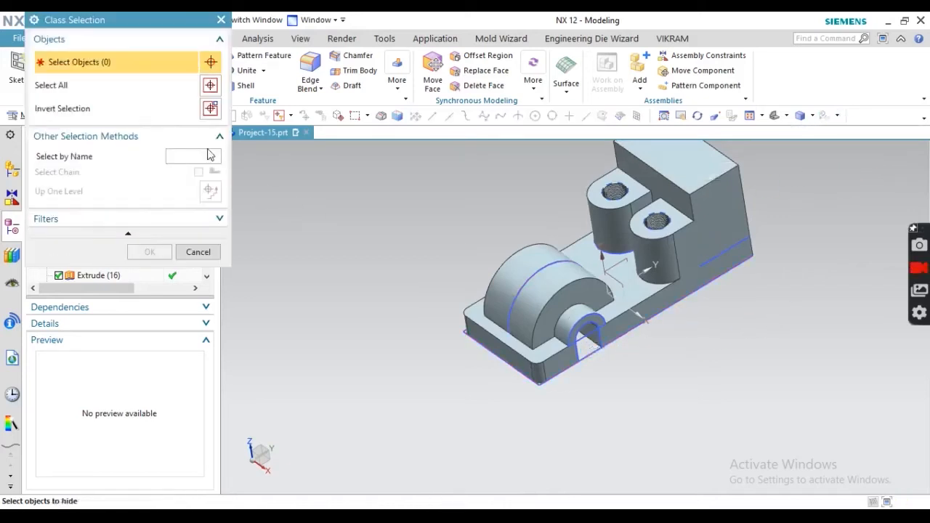
click(221, 20)
click(831, 116)
click(841, 130)
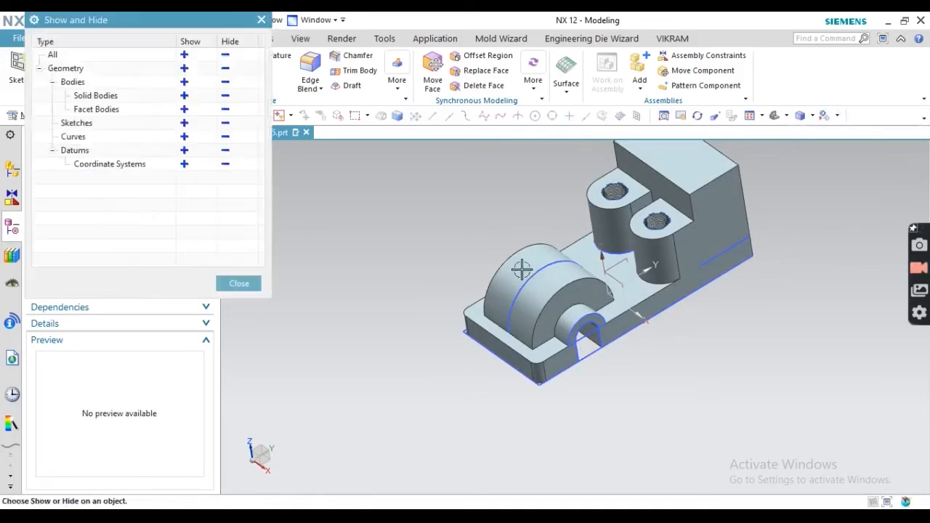
click(226, 137)
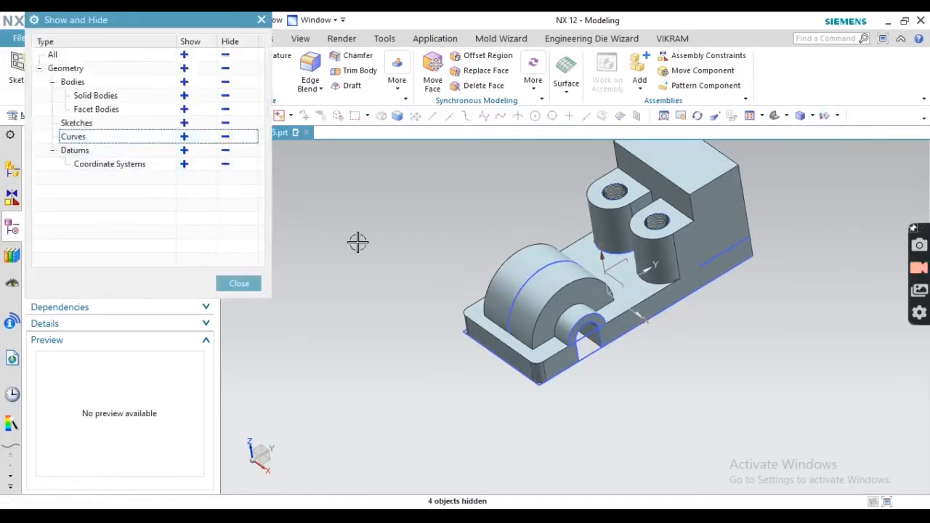
click(226, 123)
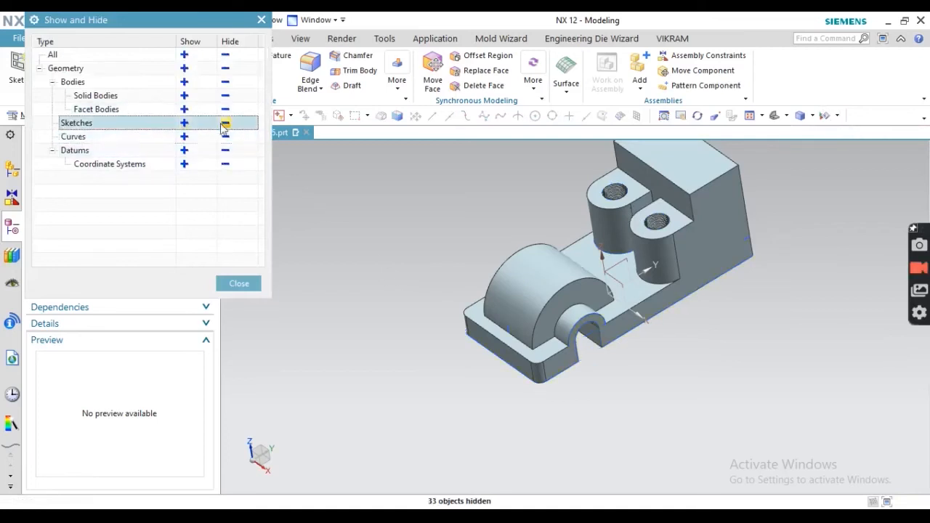
click(236, 284)
middle_drag(368, 307, 506, 482)
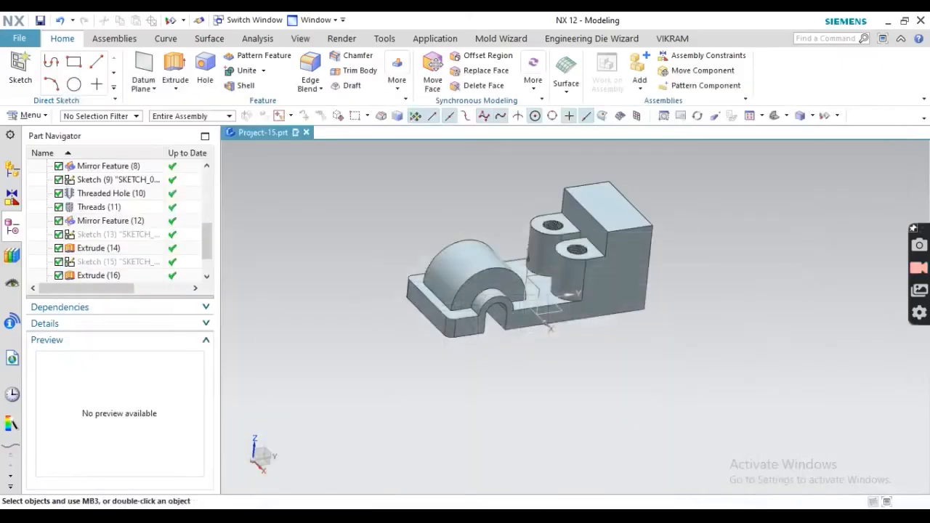
mouse_move(455, 516)
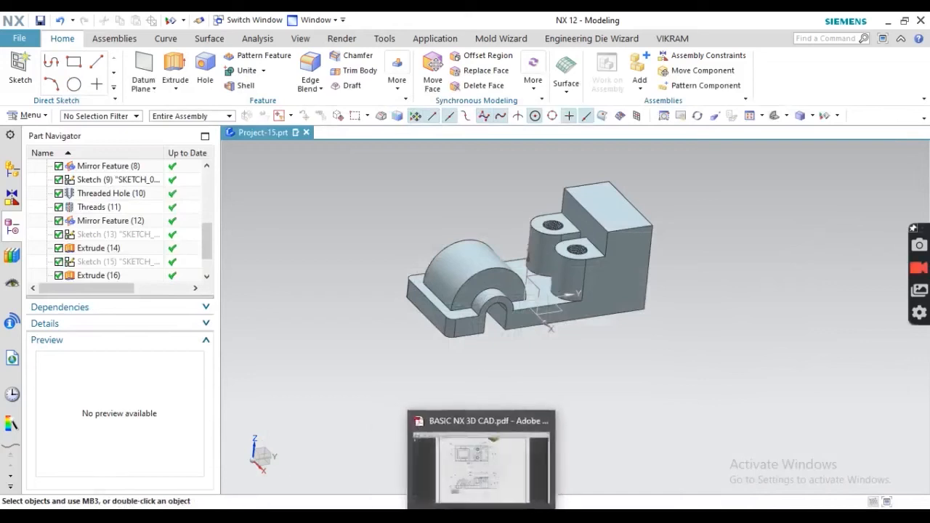
- Bring up the page 16 bracket drawing in Adobe Reader
click(501, 516)
scroll(418, 312, down, 5)
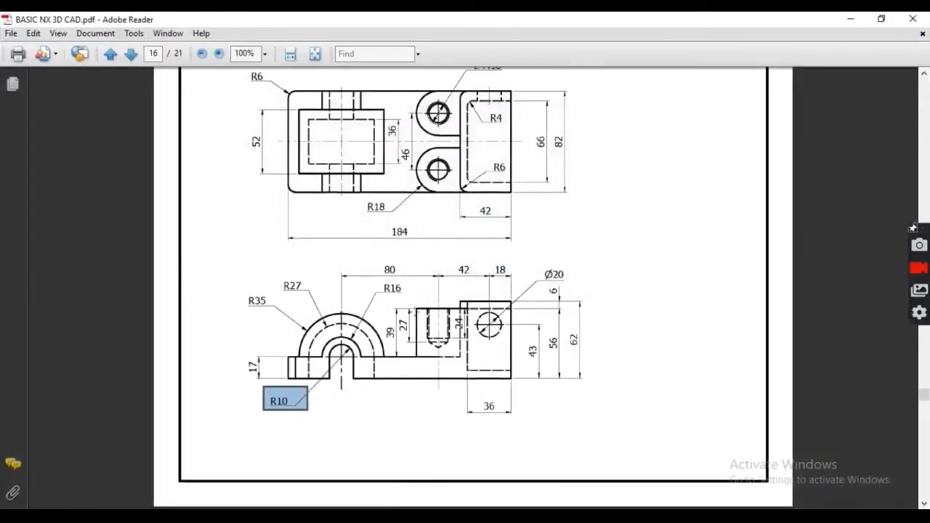
scroll(387, 315, up, 5)
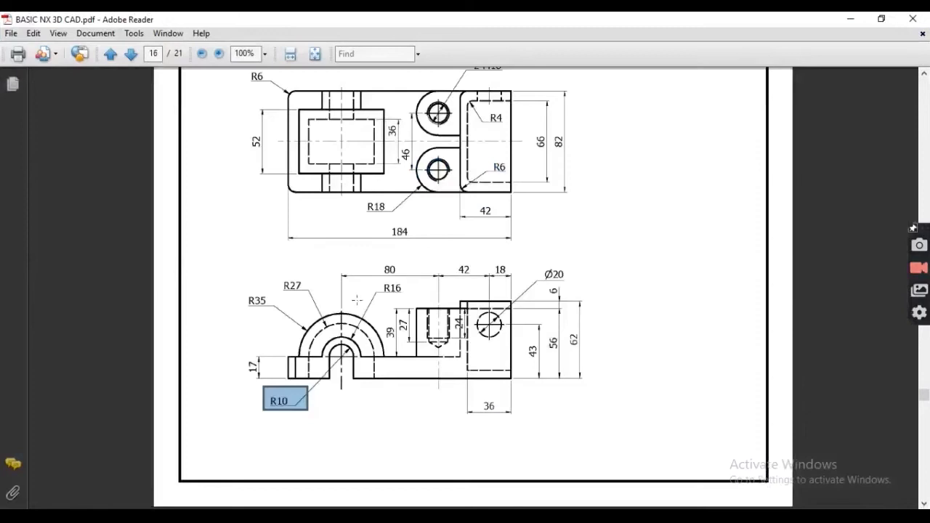
click(275, 209)
click(233, 131)
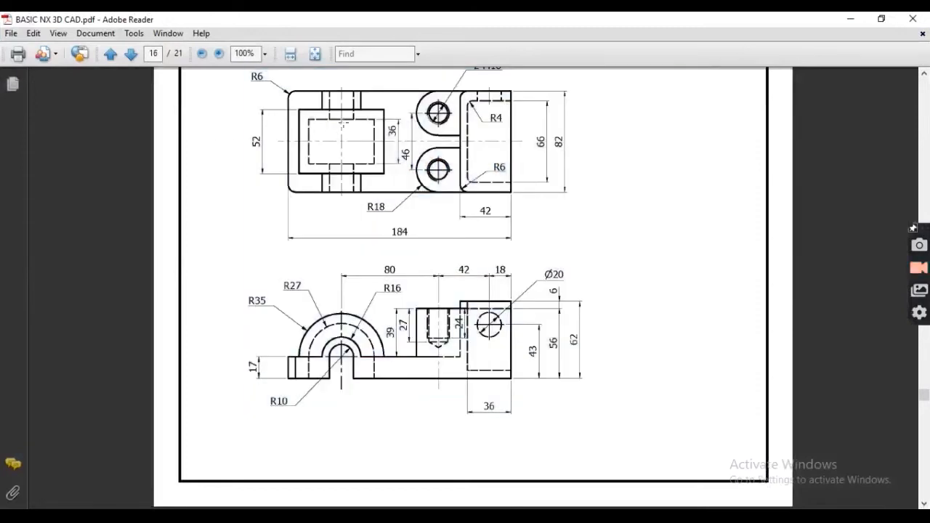
- Mark the inner rectangle and slot in the top view and the R10 slot in the front view
drag(311, 118, 376, 165)
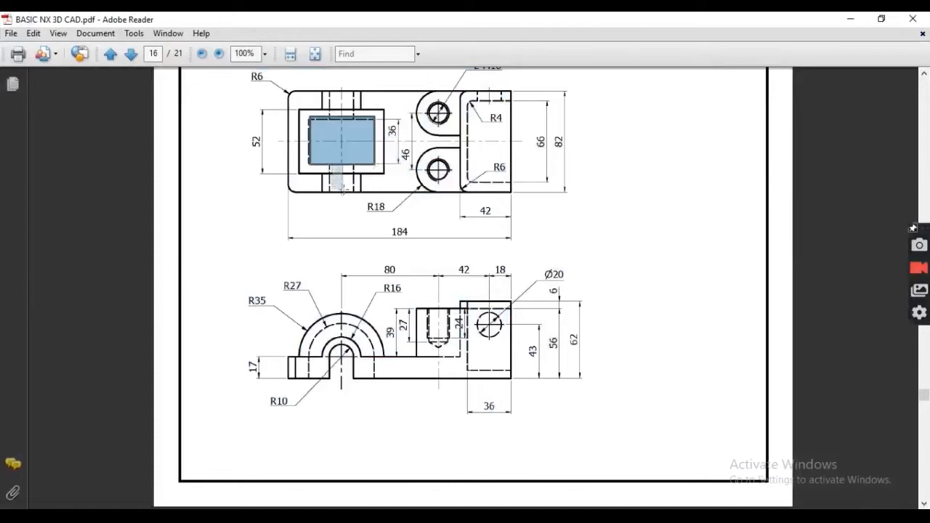
drag(353, 194, 354, 195)
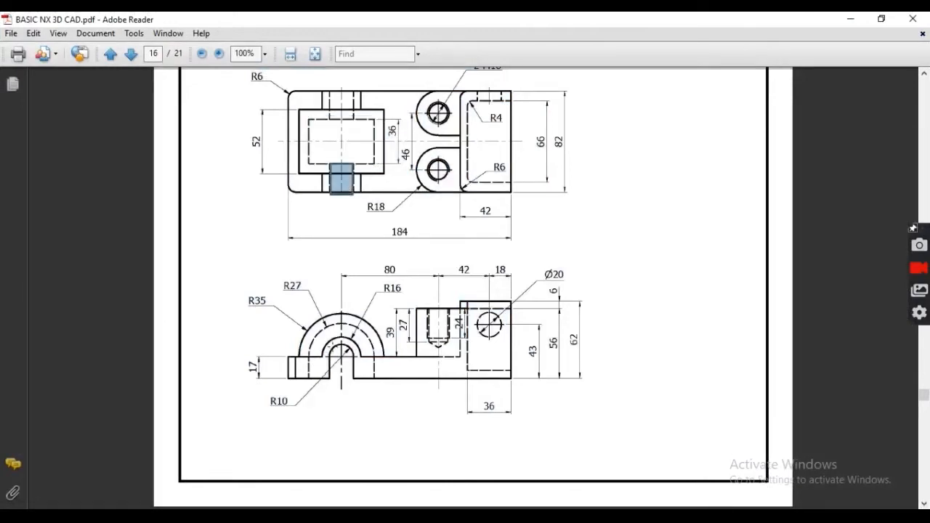
drag(347, 376, 350, 382)
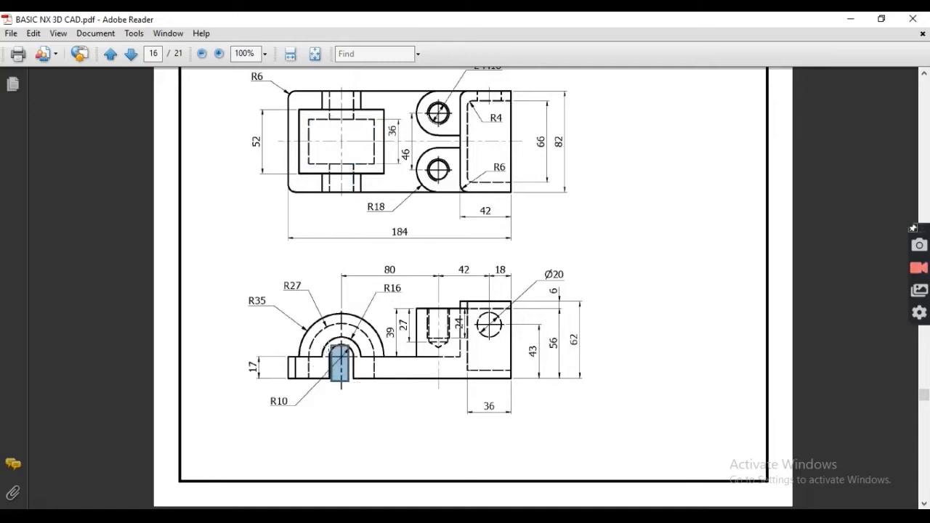
scroll(320, 335, up, 2)
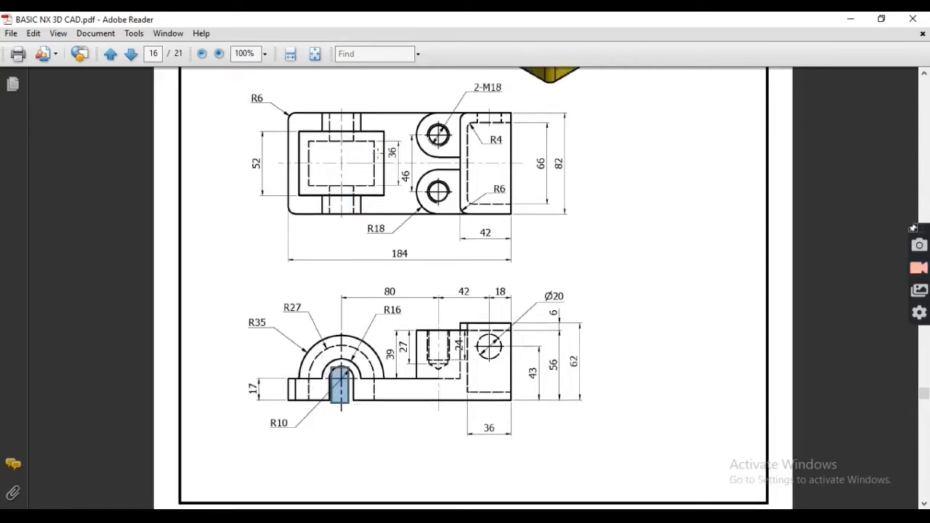
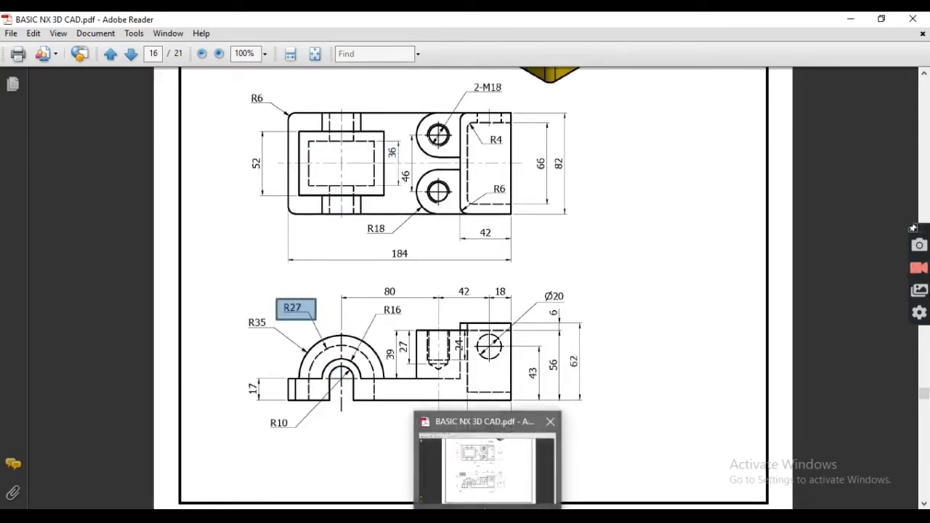
- Switch back to the NX bracket model and orbit it to show the top face
click(458, 516)
middle_drag(554, 295, 548, 212)
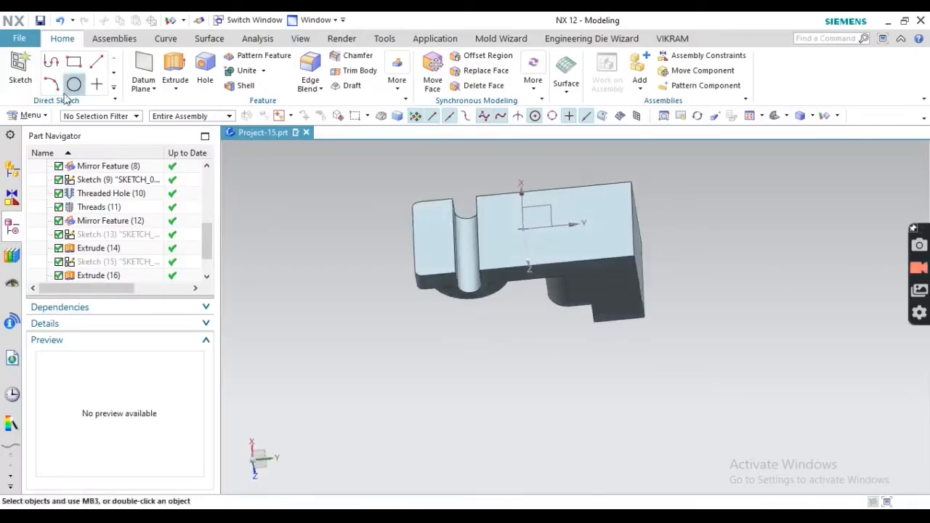
- Start a sketch on the bracket's top face and switch to Static Wireframe display
click(20, 69)
click(495, 231)
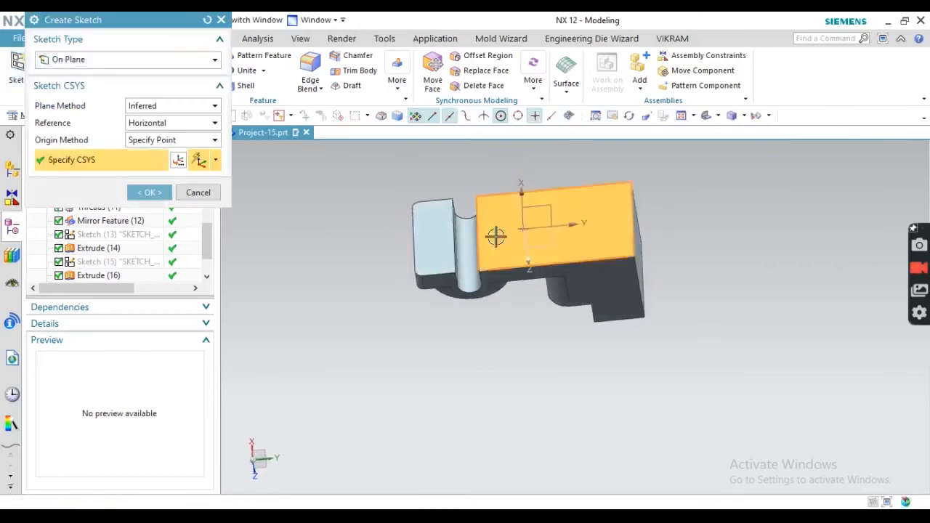
click(172, 192)
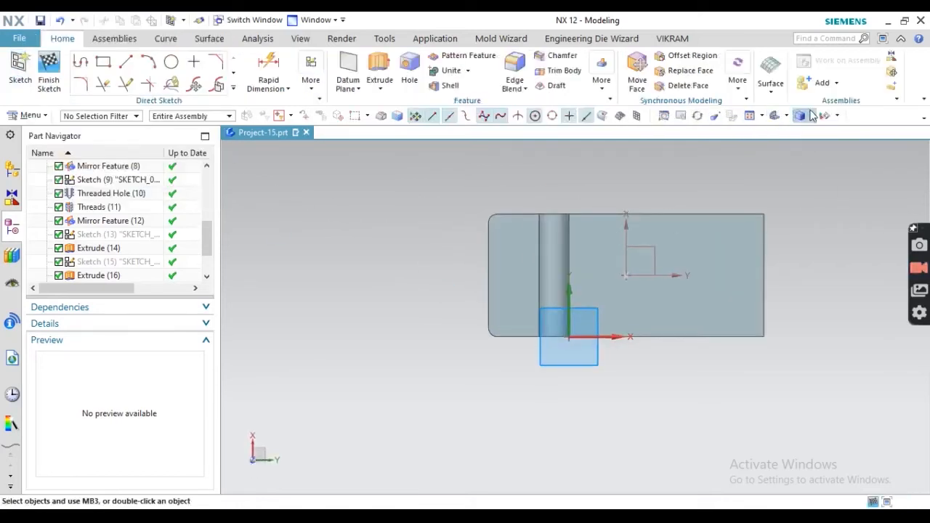
click(813, 116)
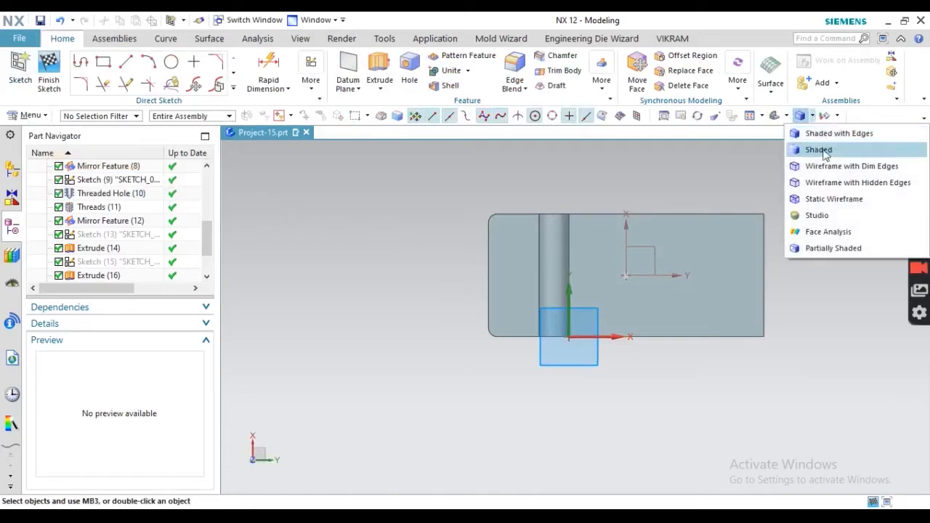
click(811, 205)
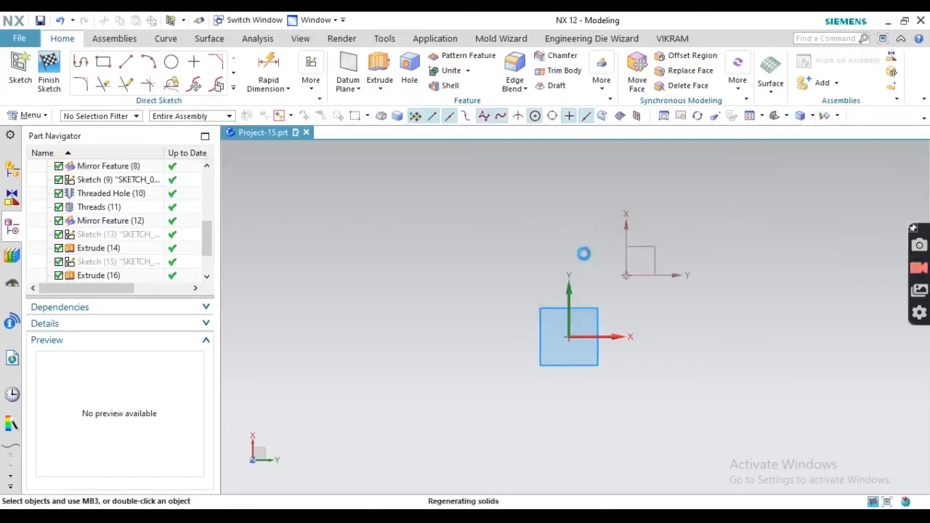
- Draw a rectangle on the top face, roughly 23 by 40
click(100, 65)
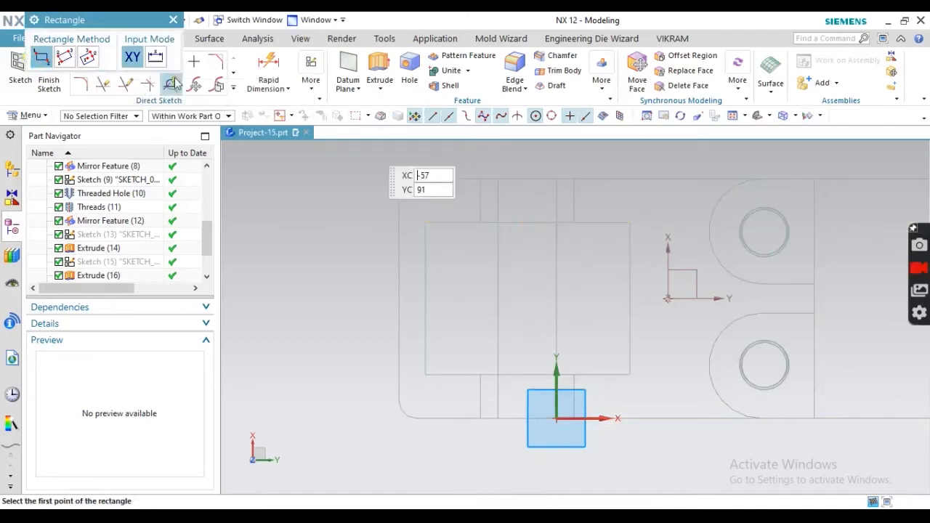
click(520, 240)
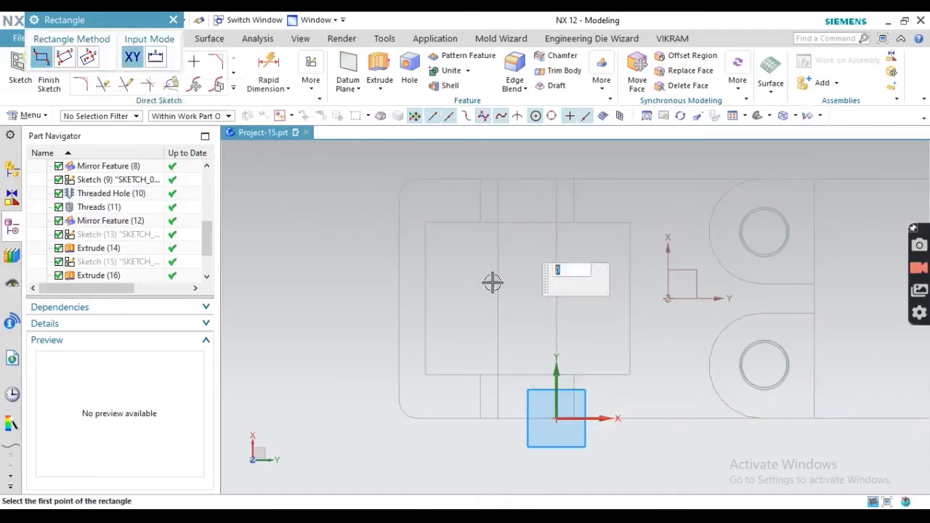
click(451, 357)
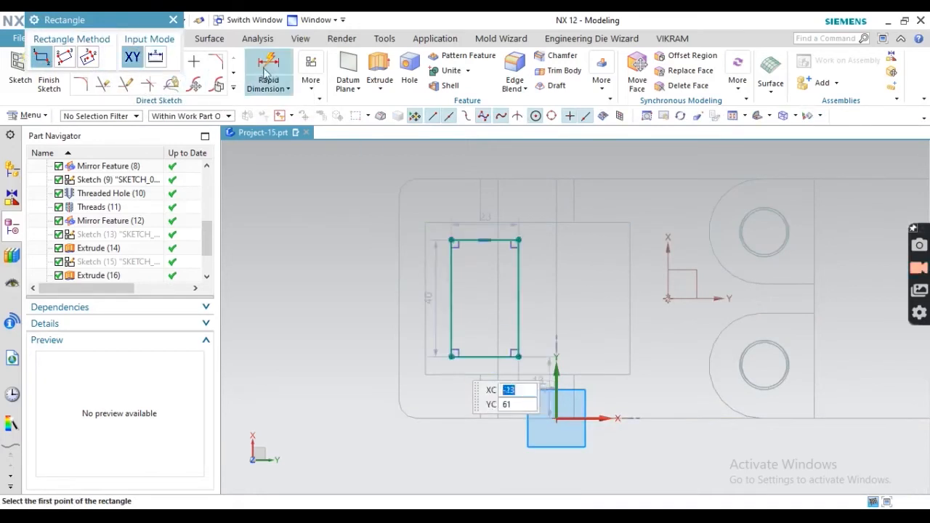
key(Escape)
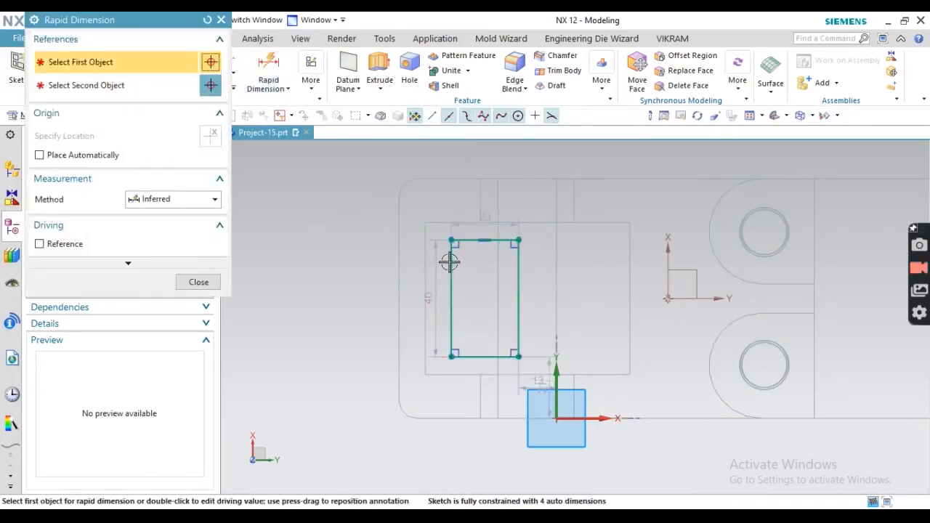
- Dimension the rectangle to 36 high and 27 wide
click(450, 263)
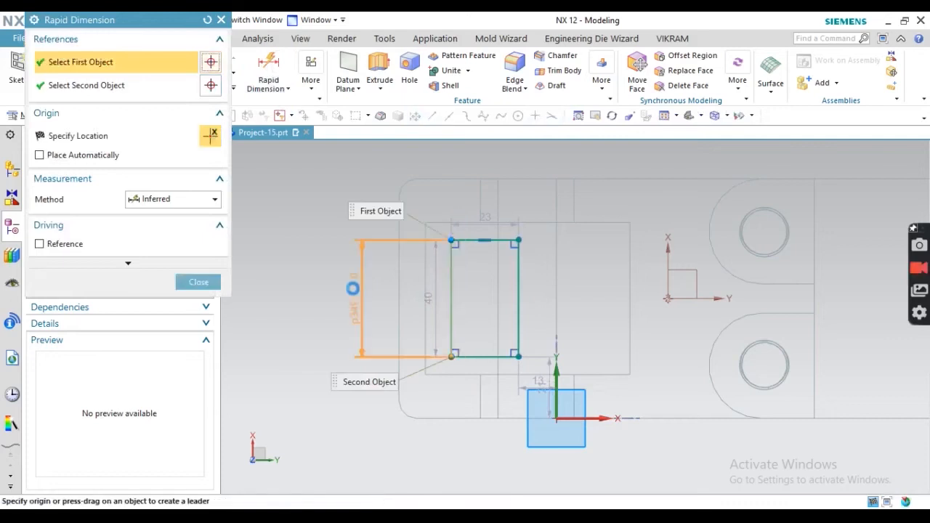
click(353, 289)
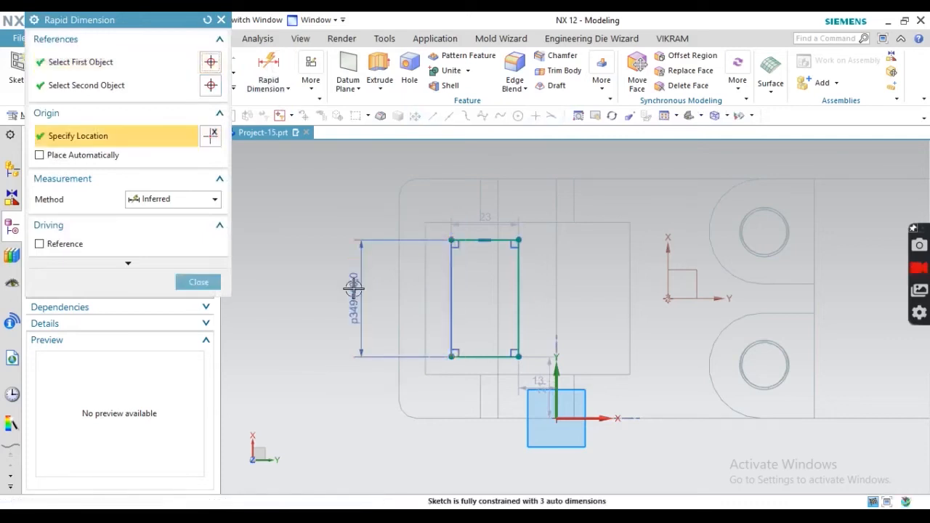
text(36)
key(Return)
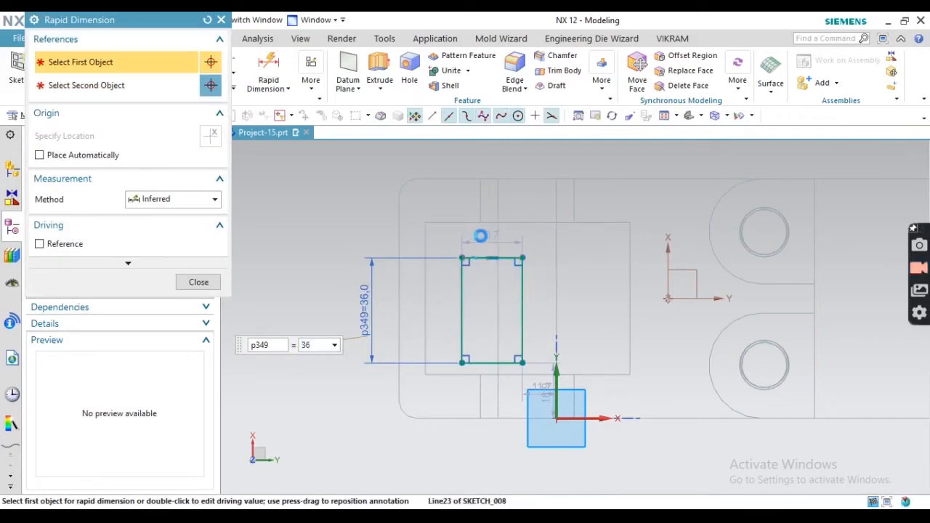
click(481, 257)
click(468, 186)
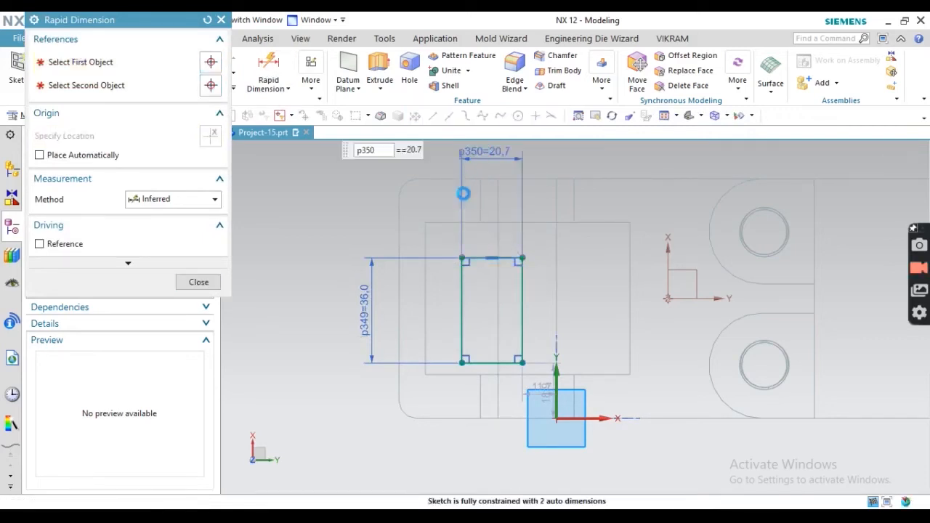
text(27)
key(Return)
key(Escape)
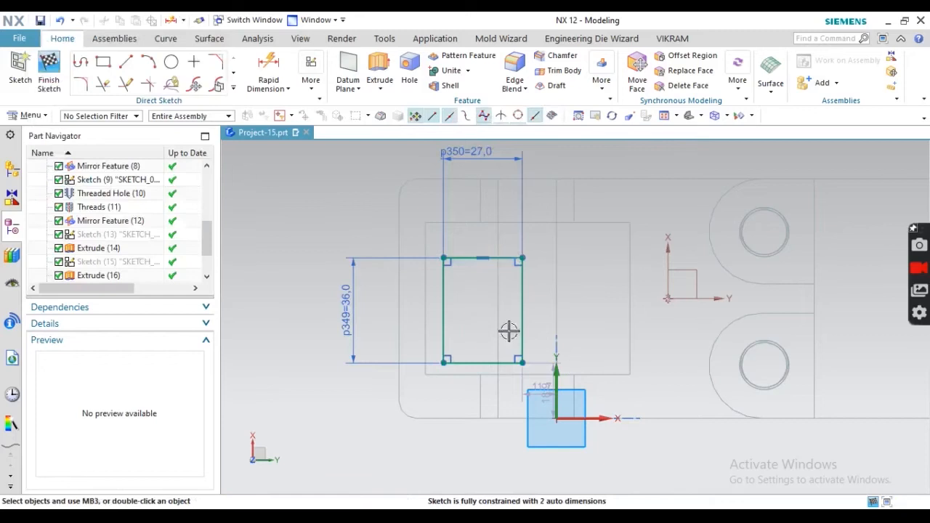
click(311, 81)
- Make the rectangle's top and bottom edges symmetric about the datum Y axis
click(486, 151)
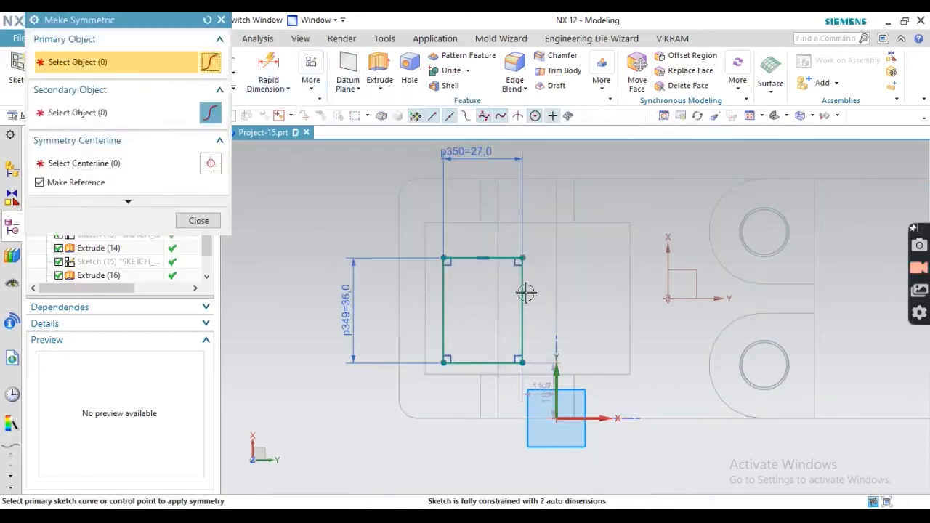
click(498, 258)
click(499, 361)
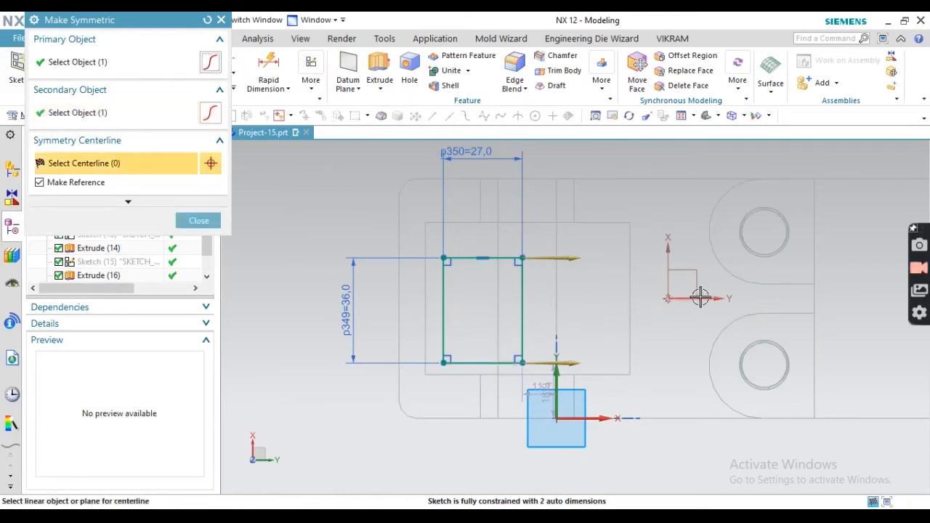
click(700, 298)
click(177, 221)
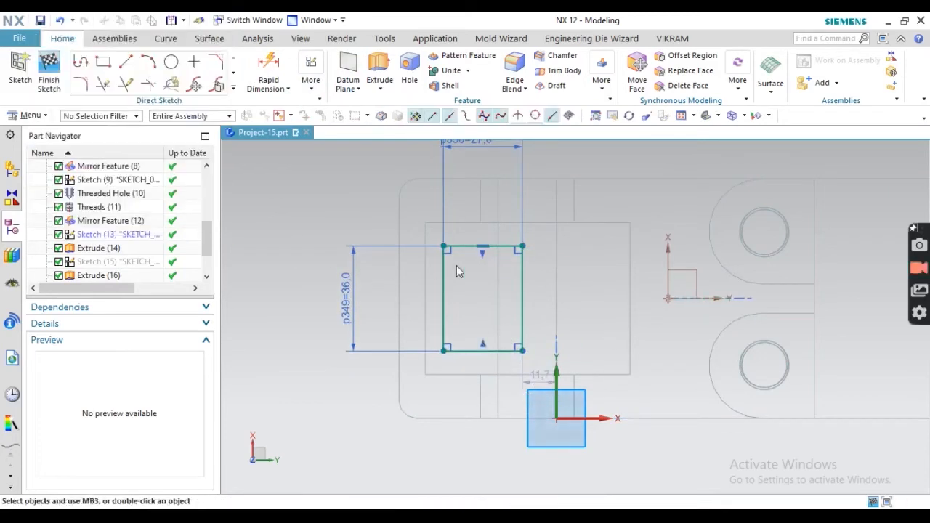
click(518, 265)
key(Escape)
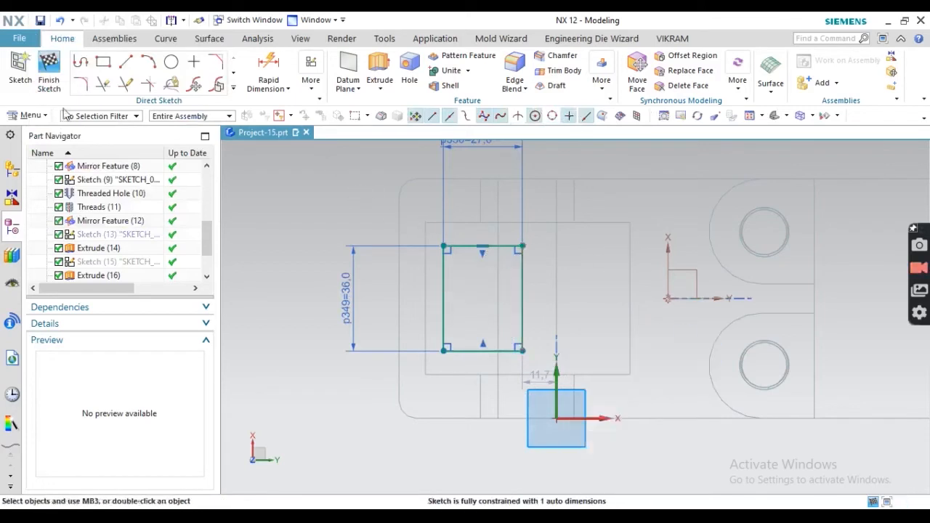
- Draw a 32-long vertical line just right of the rectangle and start dimensioning it
click(128, 66)
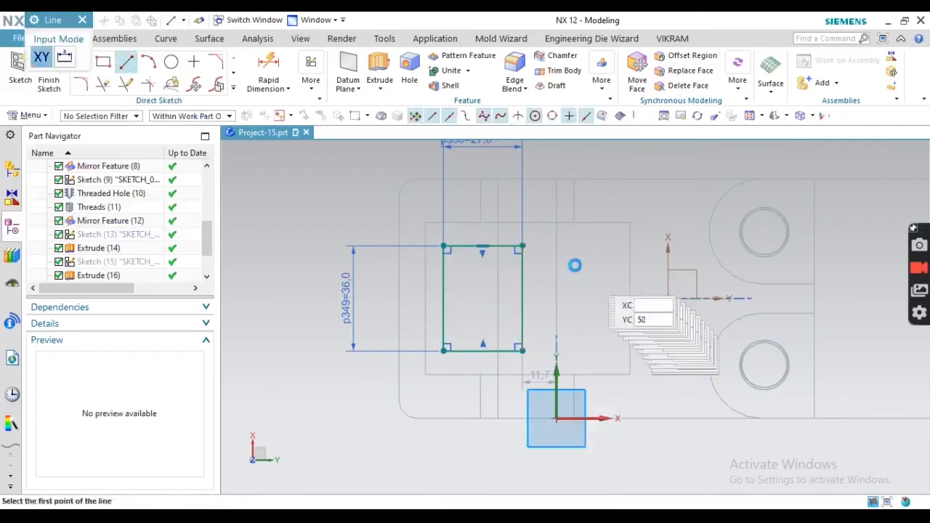
click(526, 221)
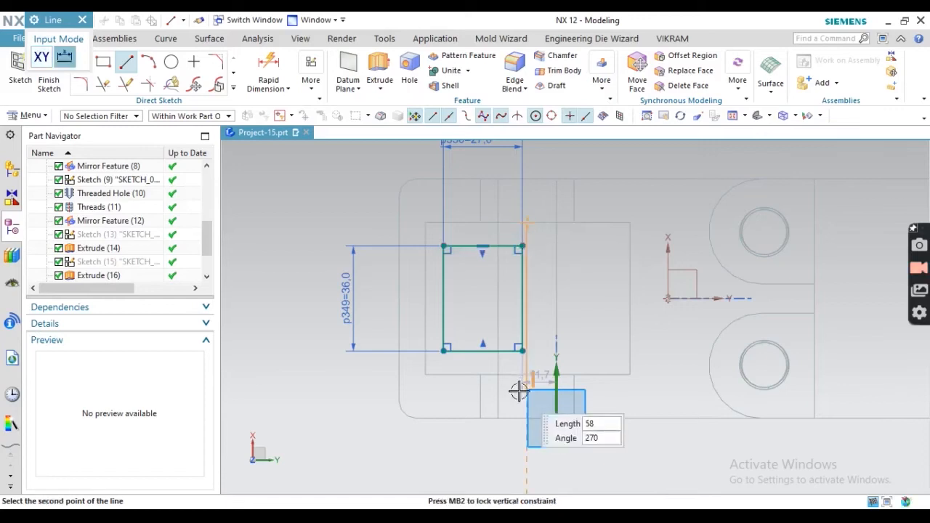
click(527, 316)
key(Escape)
click(528, 286)
click(596, 240)
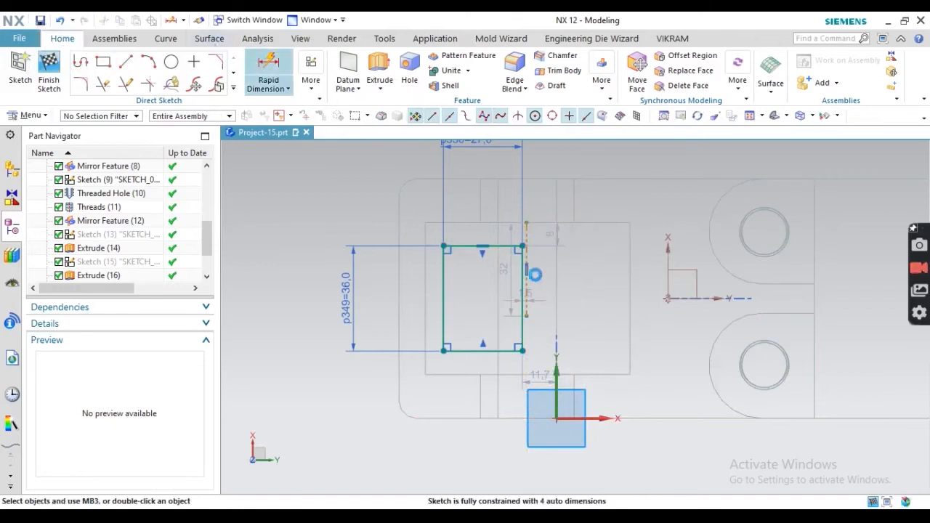
scroll(535, 274, up, 3)
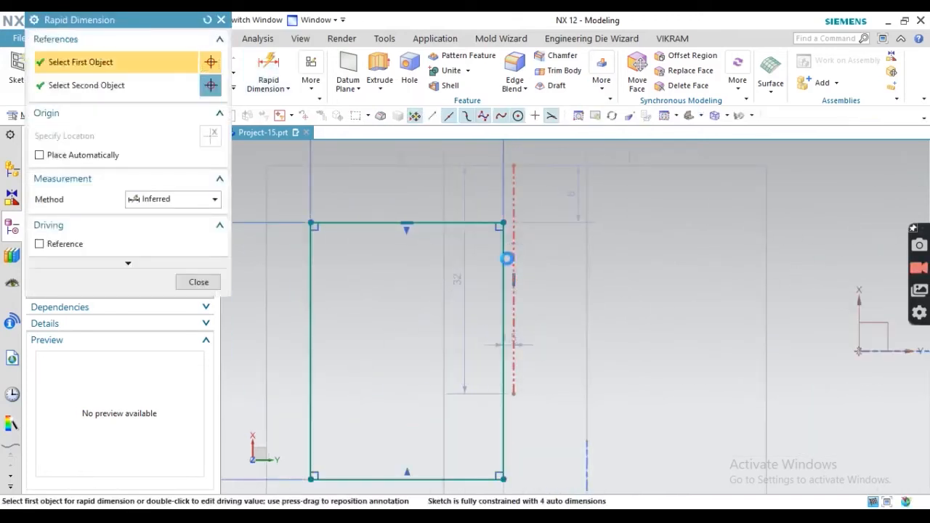
- Try setting the 1.5 gap between the dashed line and the rectangle edge to 0, then undo it
click(508, 258)
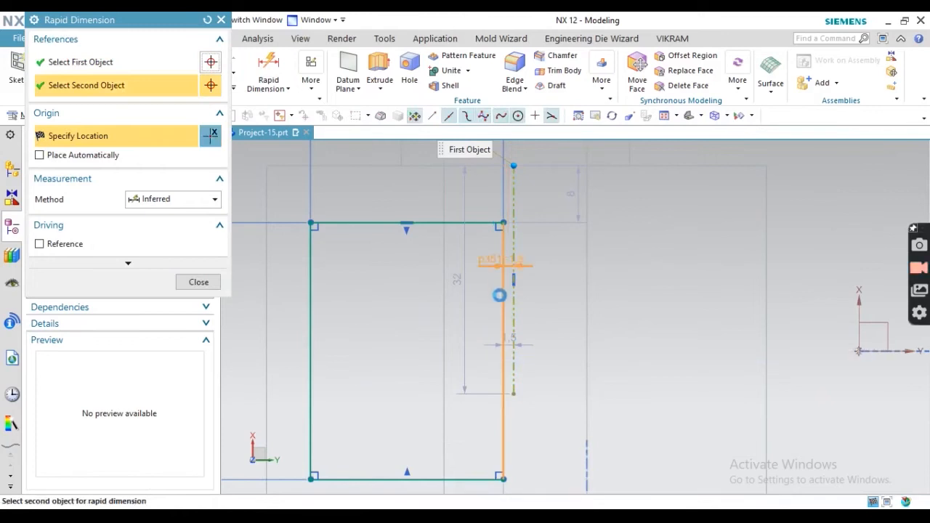
click(499, 295)
click(557, 266)
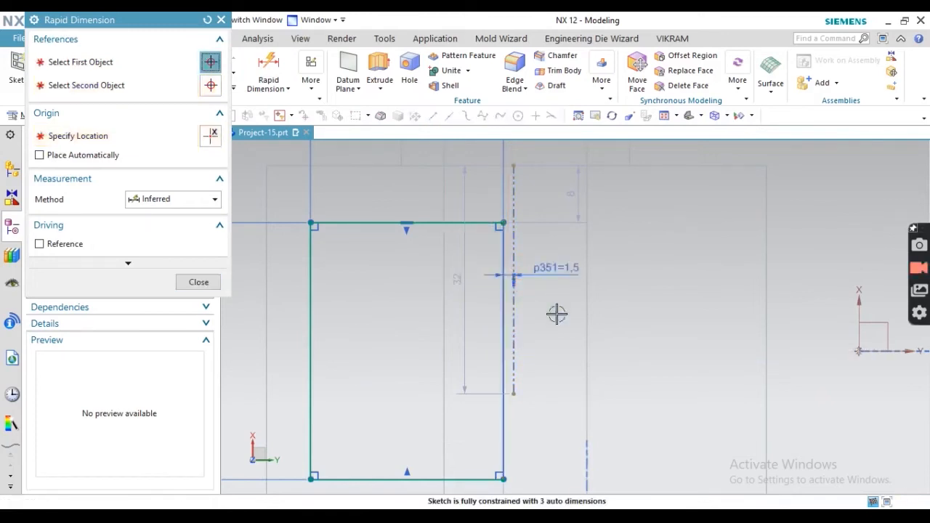
text(0)
key(Return)
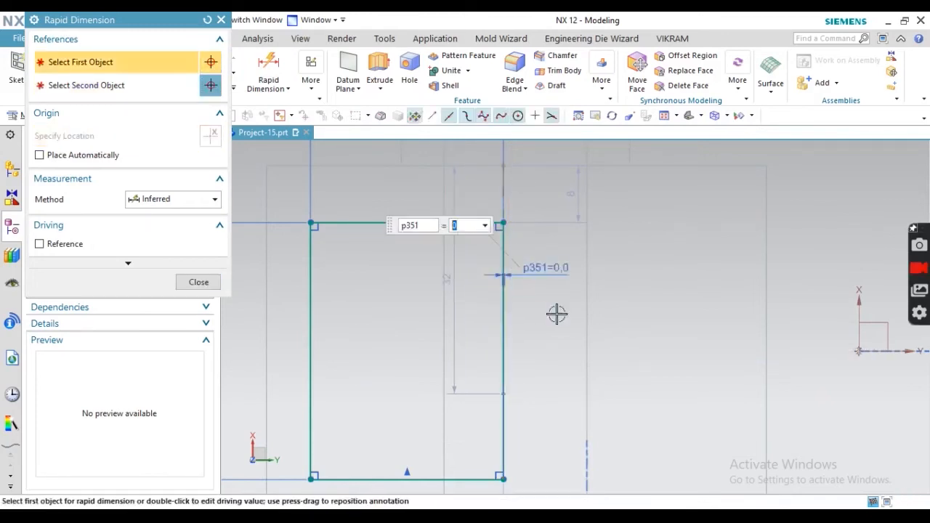
key(ctrl+z)
key(Escape)
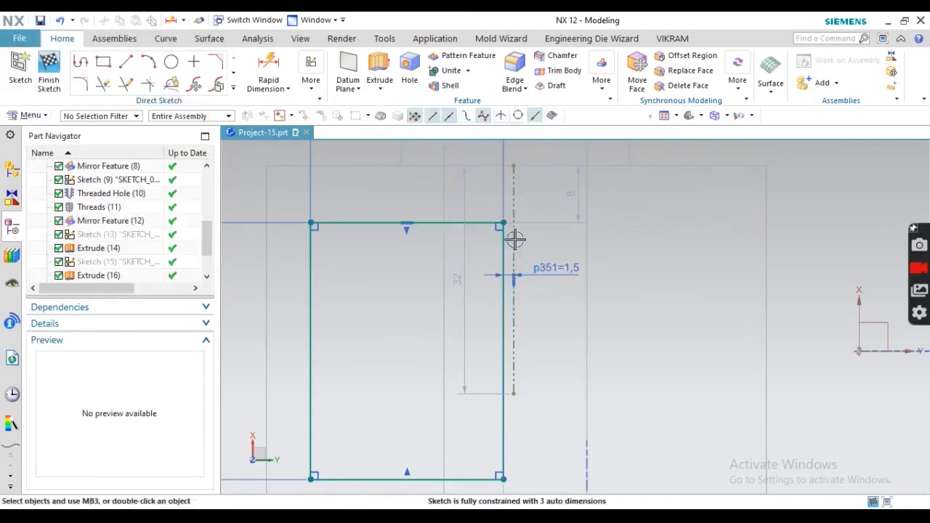
- Constrain the dashed line, resolve the conflict by setting p351 to 0, and finish the sketch
click(524, 241)
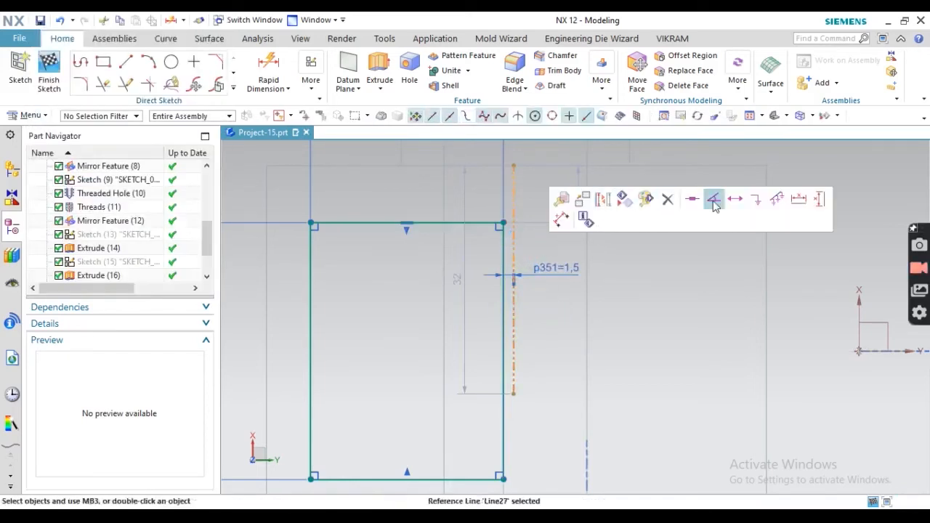
click(735, 200)
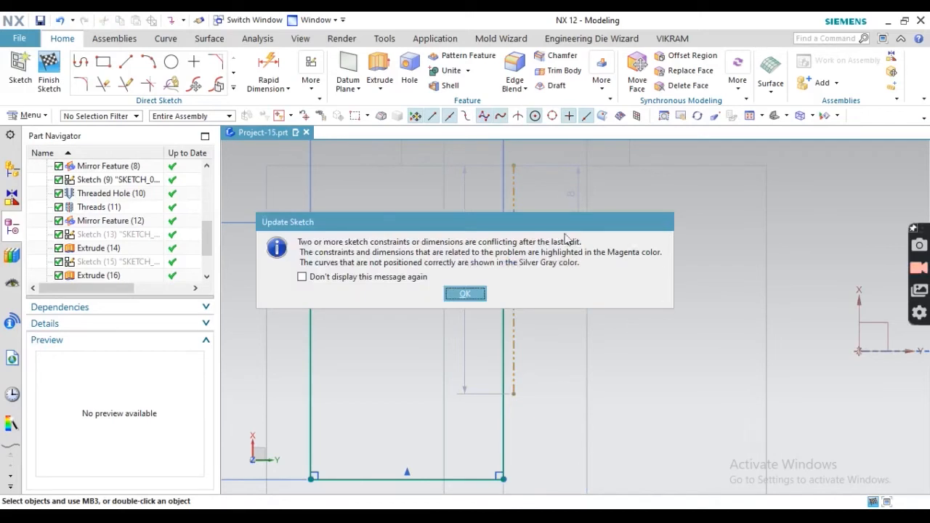
click(463, 294)
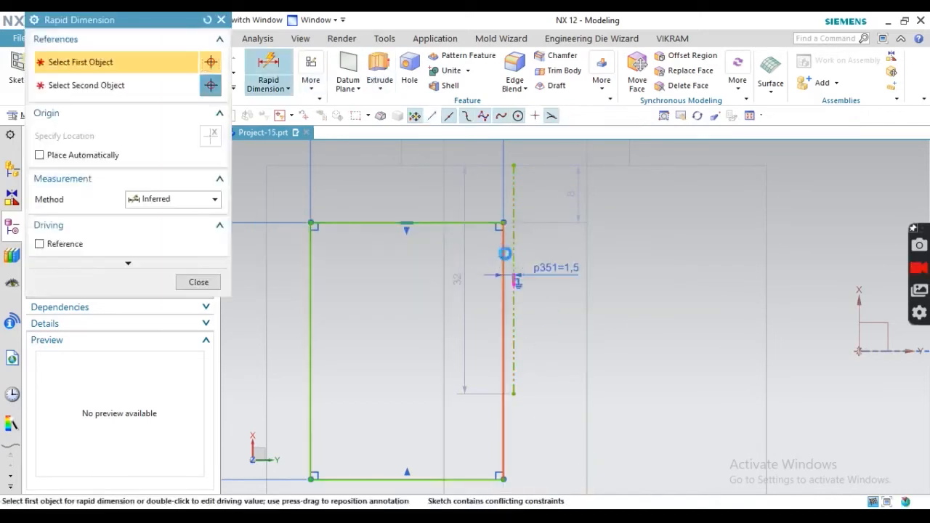
click(505, 254)
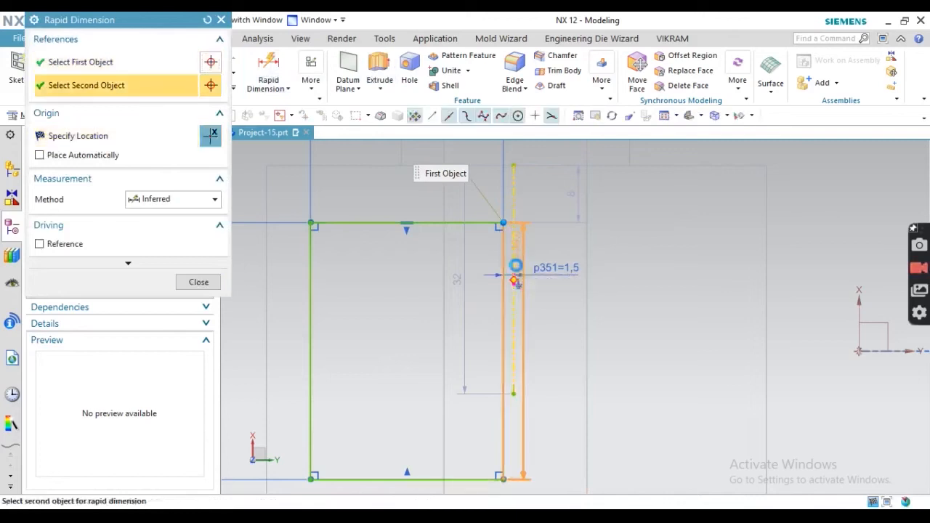
click(594, 300)
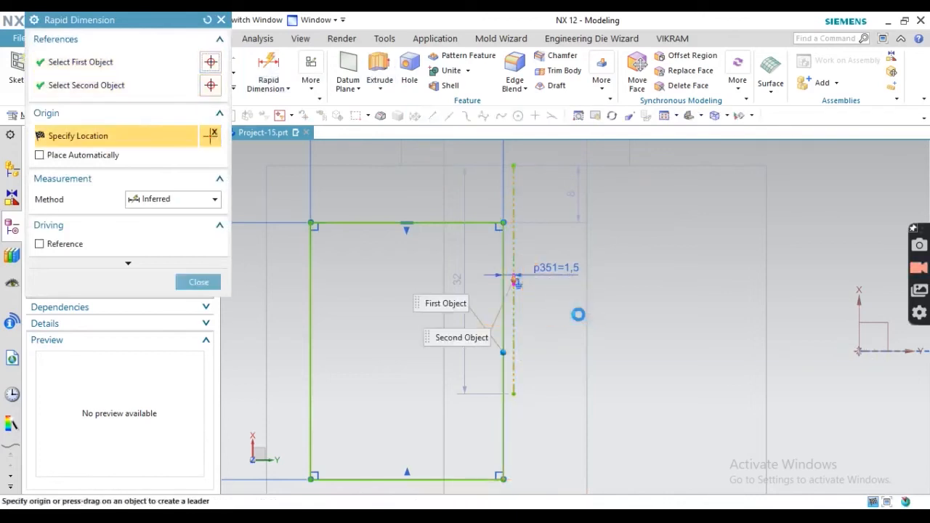
key(Escape)
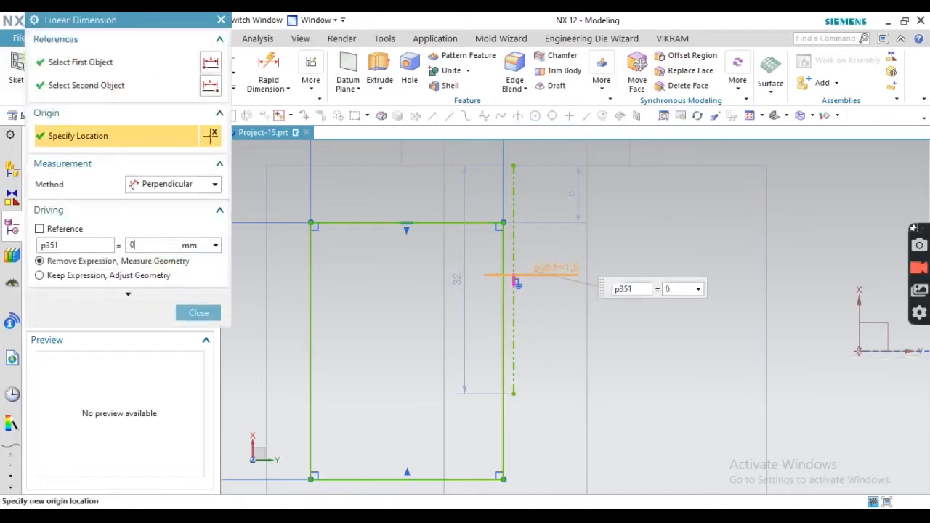
scroll(354, 268, down, 3)
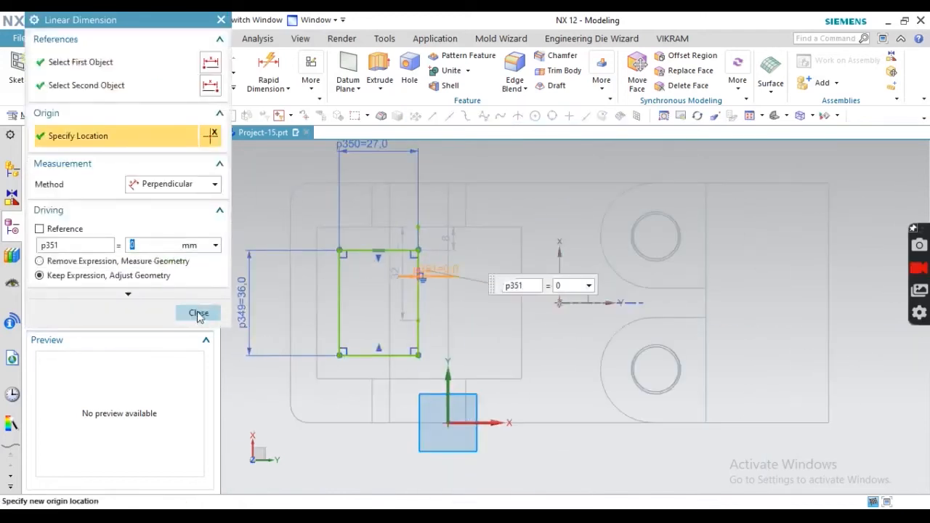
click(198, 313)
mouse_move(423, 276)
middle_down()
mouse_move(496, 225)
mouse_move(475, 252)
mouse_move(494, 301)
mouse_move(480, 205)
middle_up()
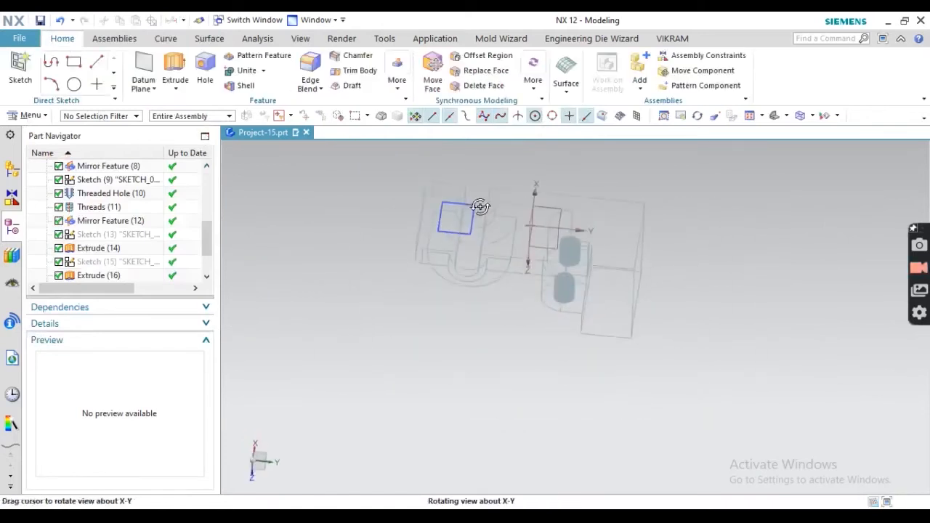
- Revolve the 27×36 rectangle 360° about Line26, subtracting it from the bracket
click(175, 89)
click(195, 124)
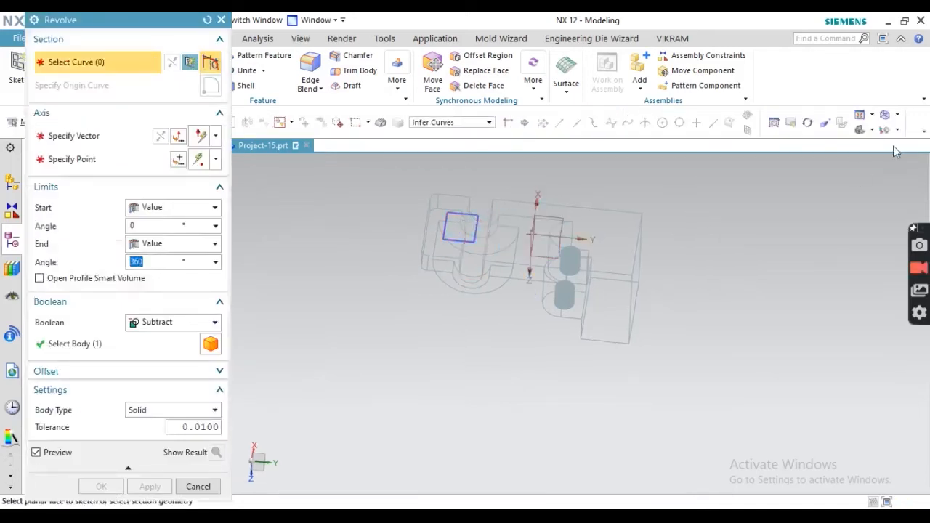
click(893, 121)
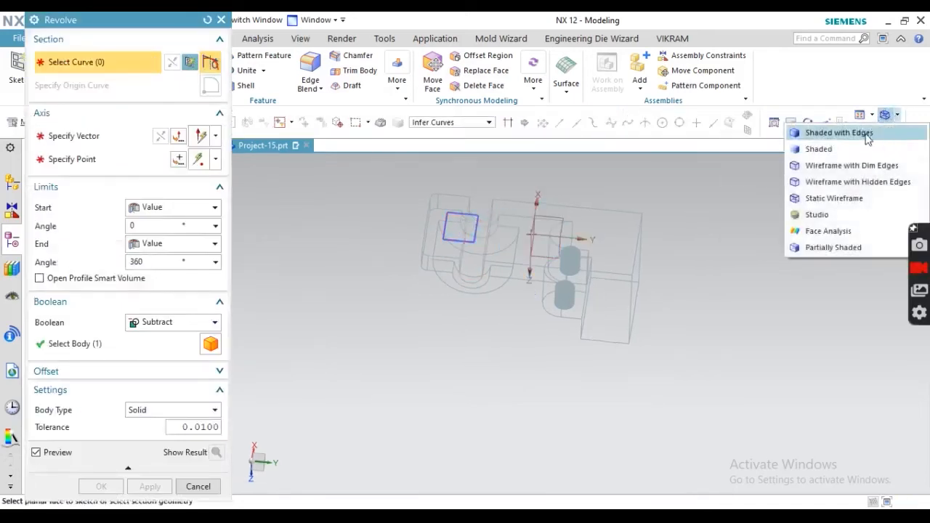
click(867, 138)
key(ctrl+f)
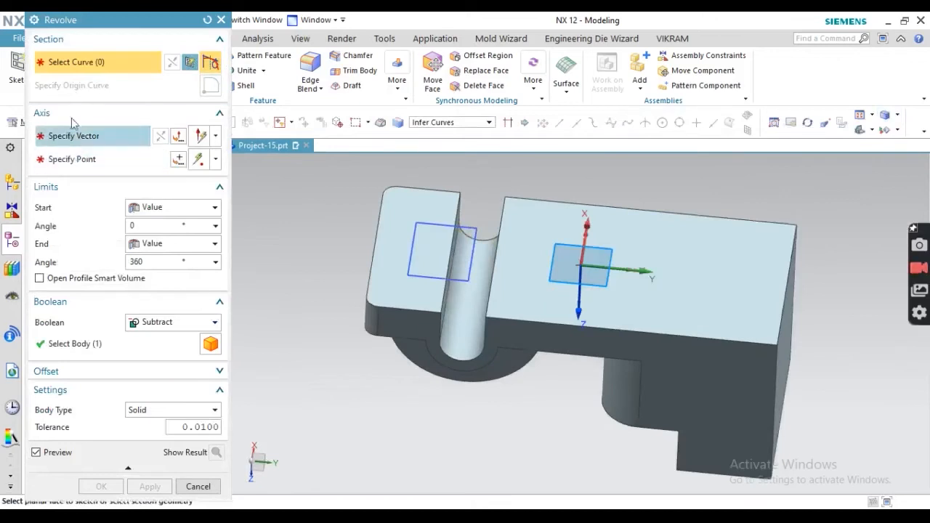
click(466, 226)
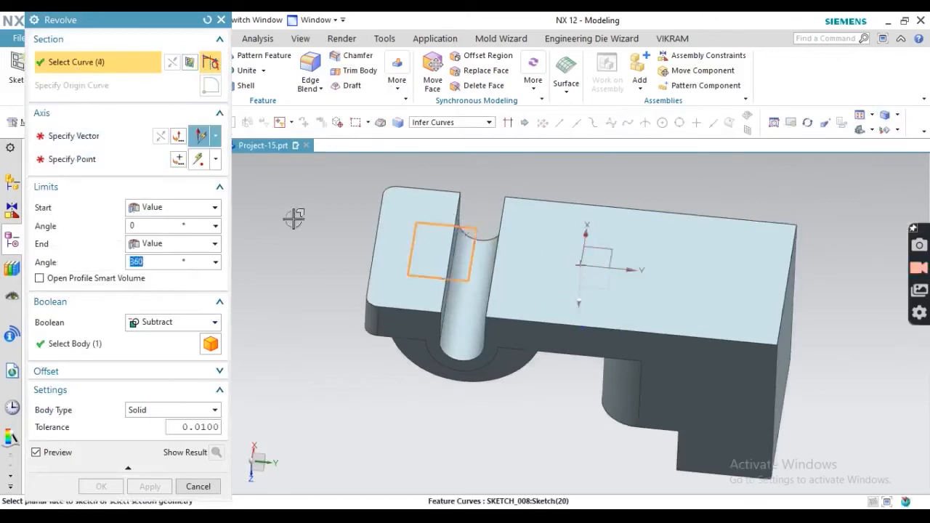
click(80, 135)
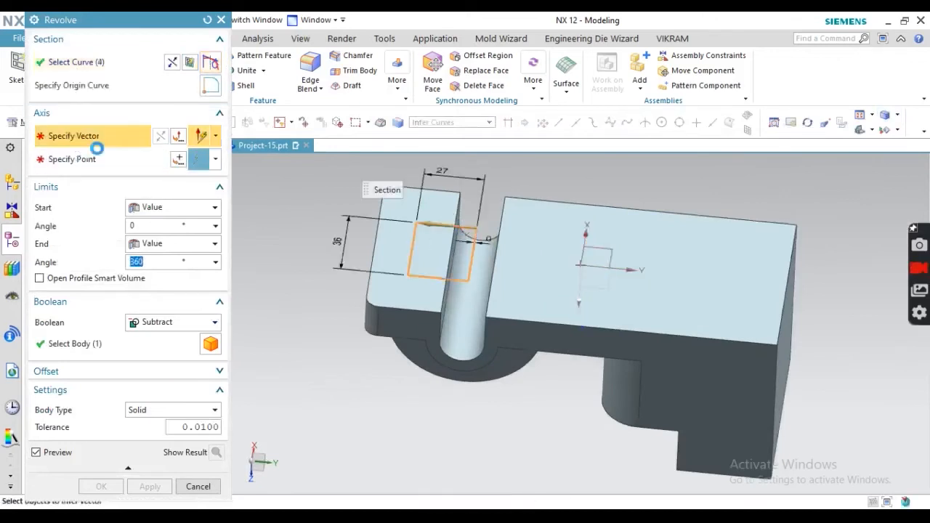
click(472, 267)
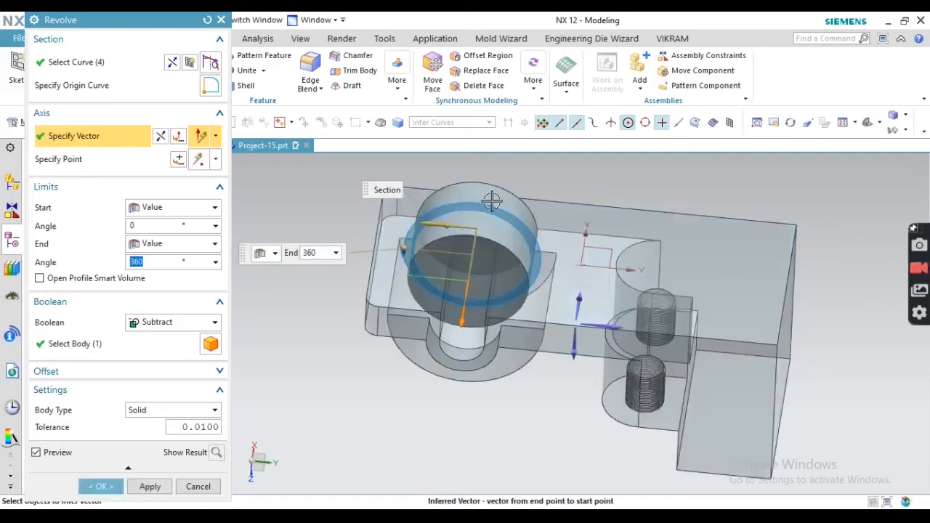
click(149, 325)
click(152, 366)
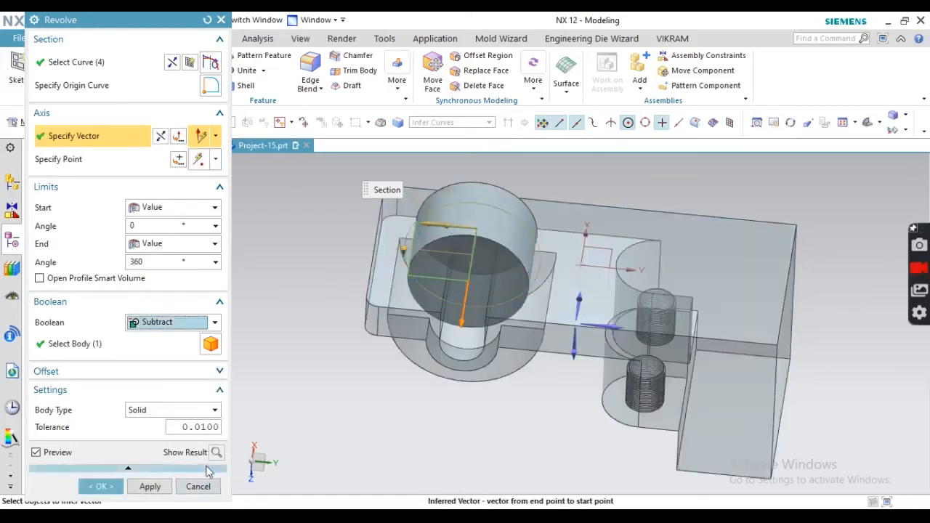
click(101, 486)
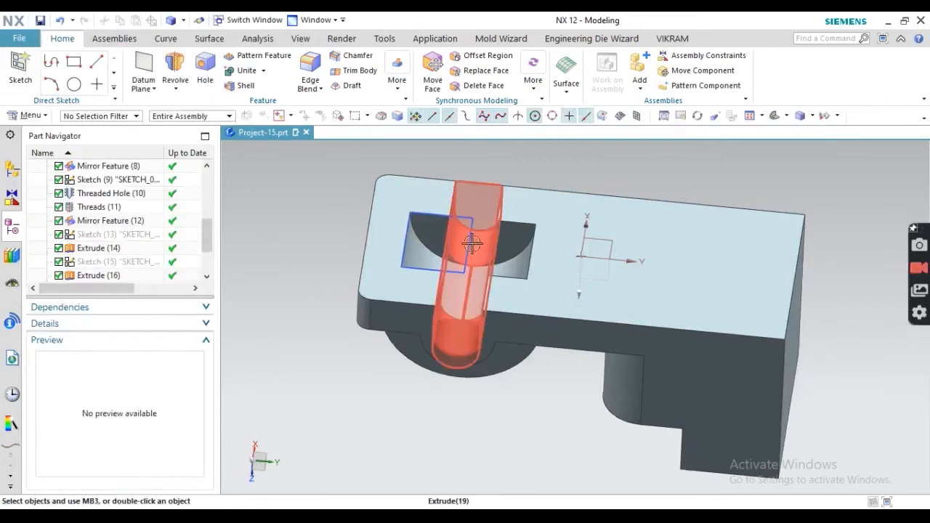
- Orbit and zoom around the grooved bracket, then switch to the drawing PDF
click(468, 239)
mouse_move(574, 226)
middle_down()
mouse_move(514, 274)
mouse_move(567, 298)
mouse_move(515, 316)
middle_up()
scroll(480, 245, down, 4)
scroll(461, 281, up, 4)
middle_drag(480, 289, 578, 237)
scroll(535, 233, down, 3)
scroll(553, 239, up, 6)
scroll(592, 261, down, 4)
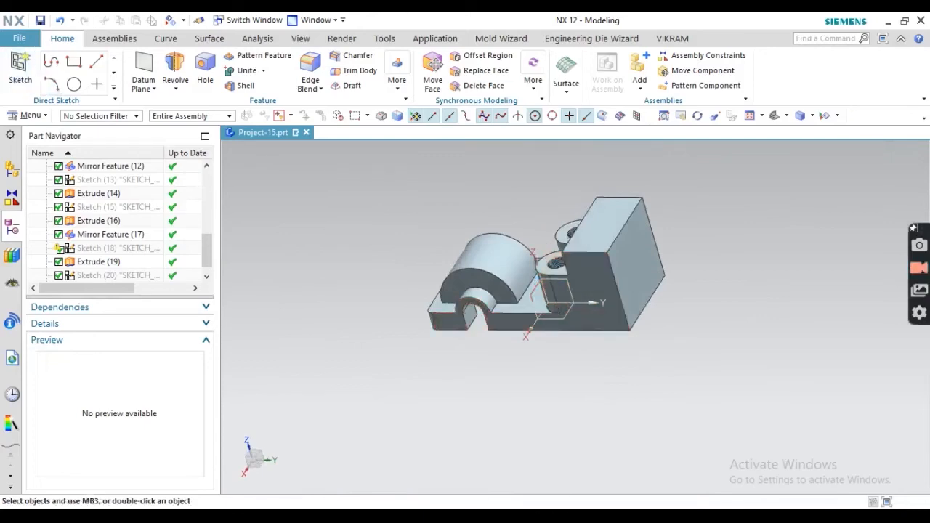
key(alt+Tab)
scroll(500, 270, up, 3)
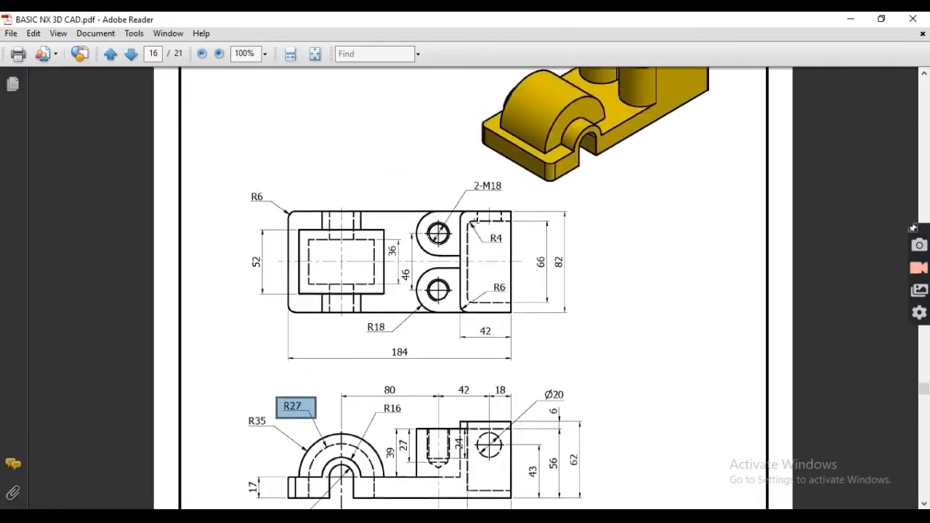
- Mark the right-hand Ø20 block in the drawing's top and side views, then return to NX
drag(490, 277, 513, 301)
scroll(512, 301, down, 2)
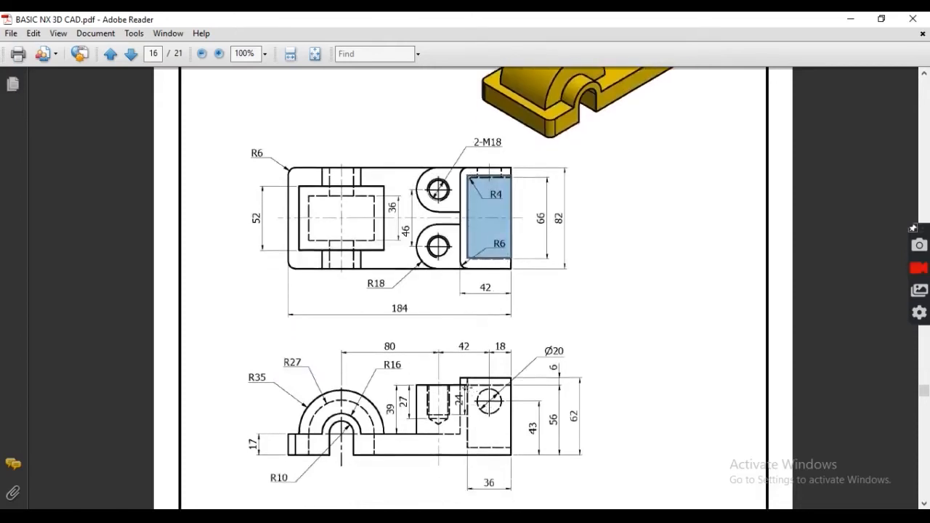
drag(466, 378, 514, 450)
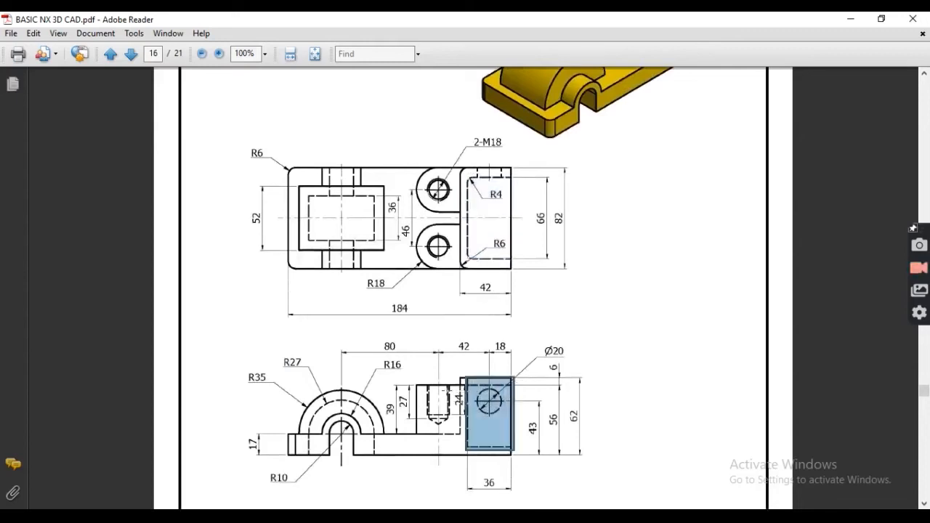
key(alt+Tab)
scroll(488, 264, up, 4)
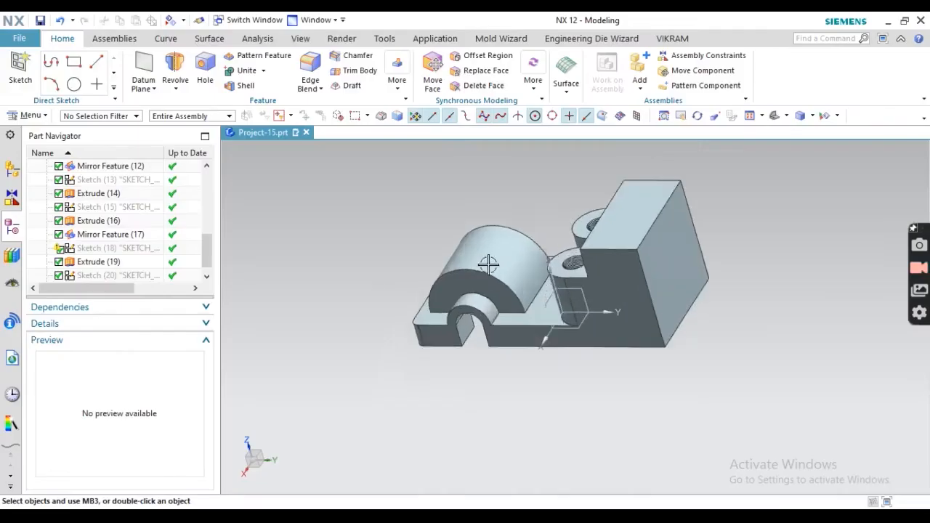
- Orbit to a low view, create a sketch on the YZ datum plane, then finish it
scroll(473, 272, down, 4)
middle_drag(524, 246, 609, 284)
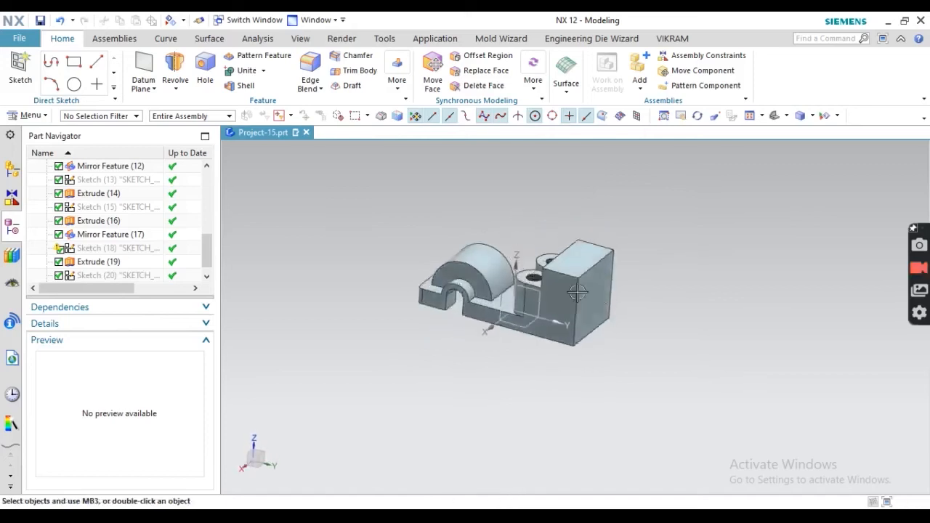
scroll(609, 283, up, 4)
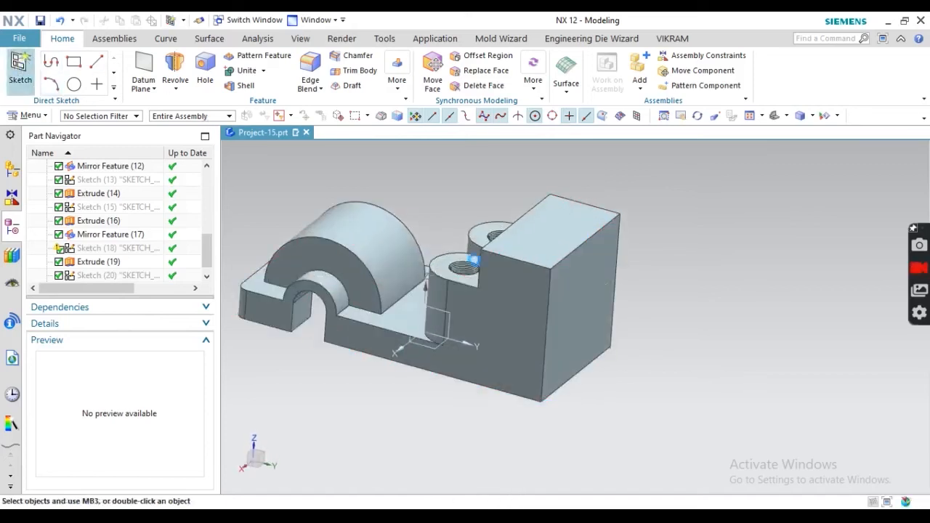
click(20, 65)
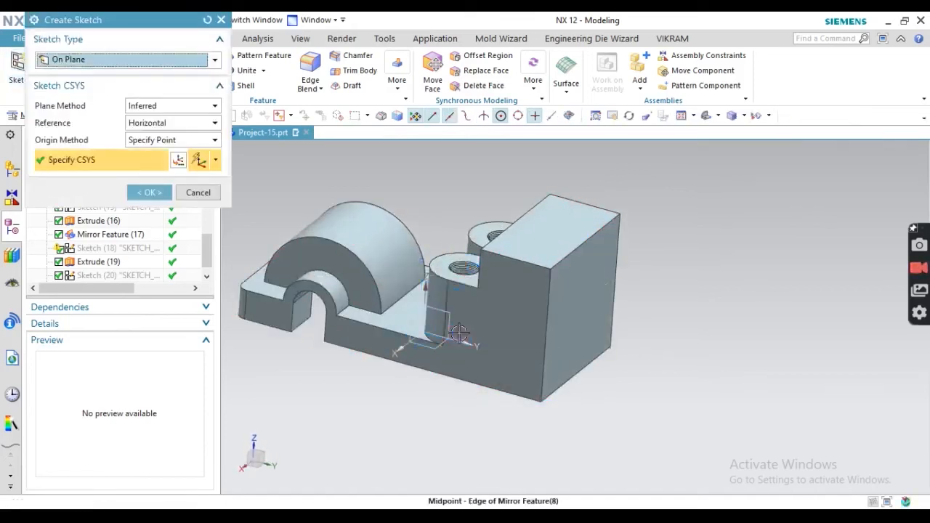
click(198, 192)
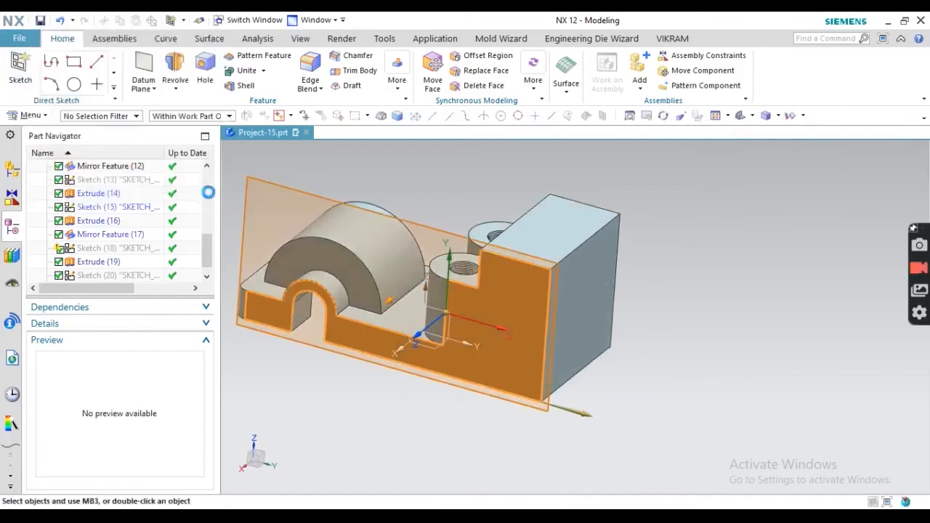
click(20, 66)
scroll(429, 311, up, 2)
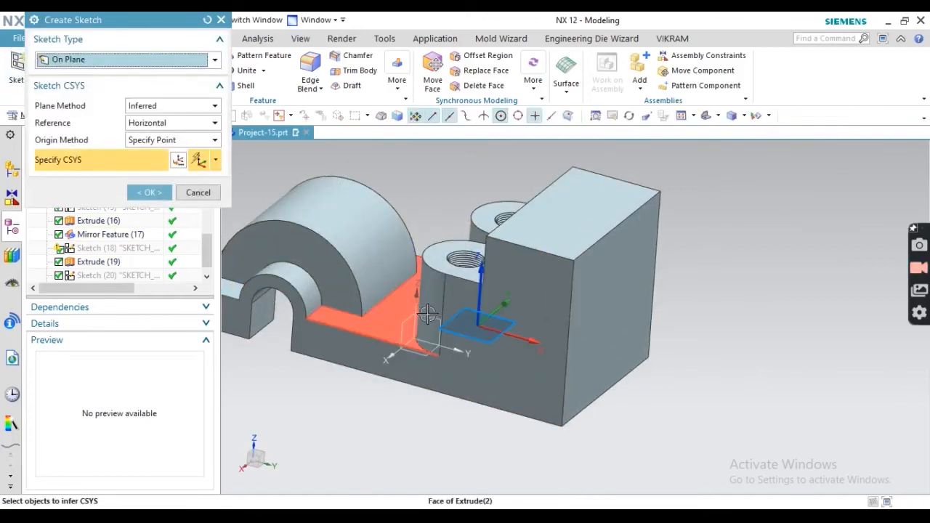
click(421, 331)
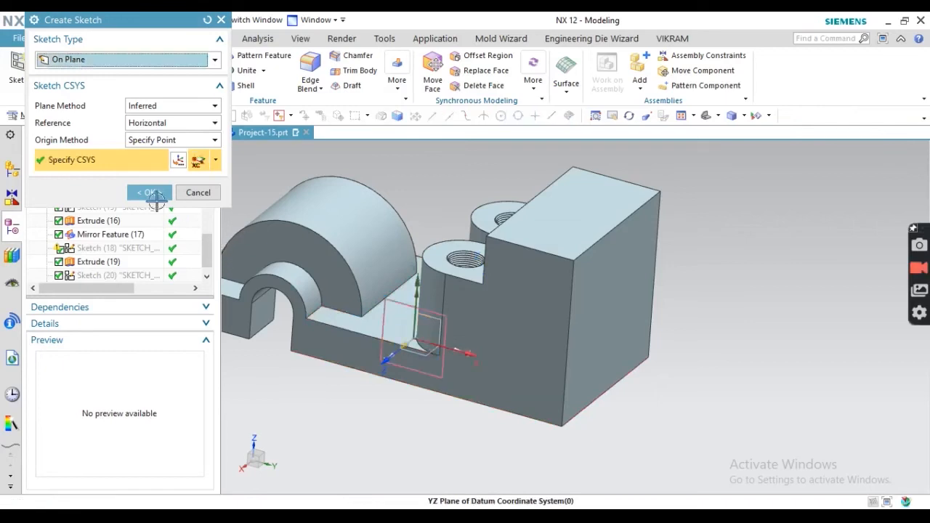
click(150, 193)
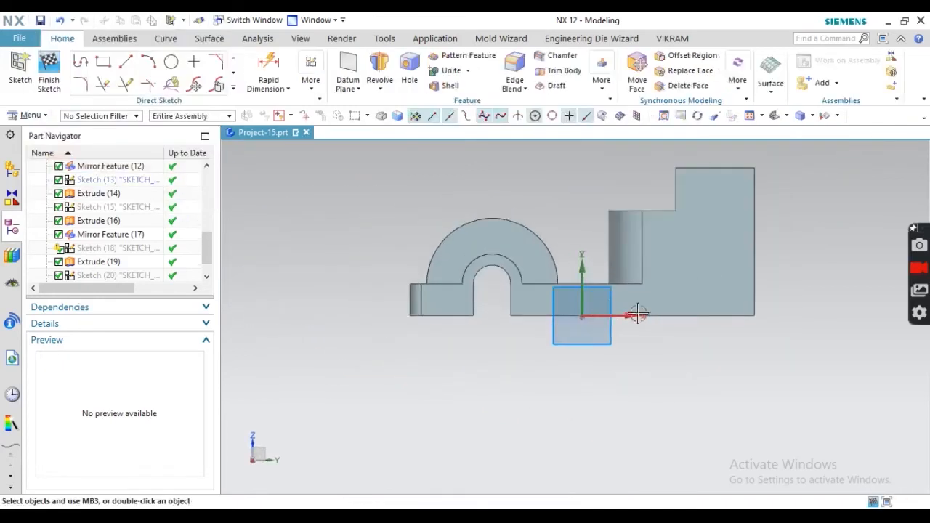
scroll(791, 190, up, 2)
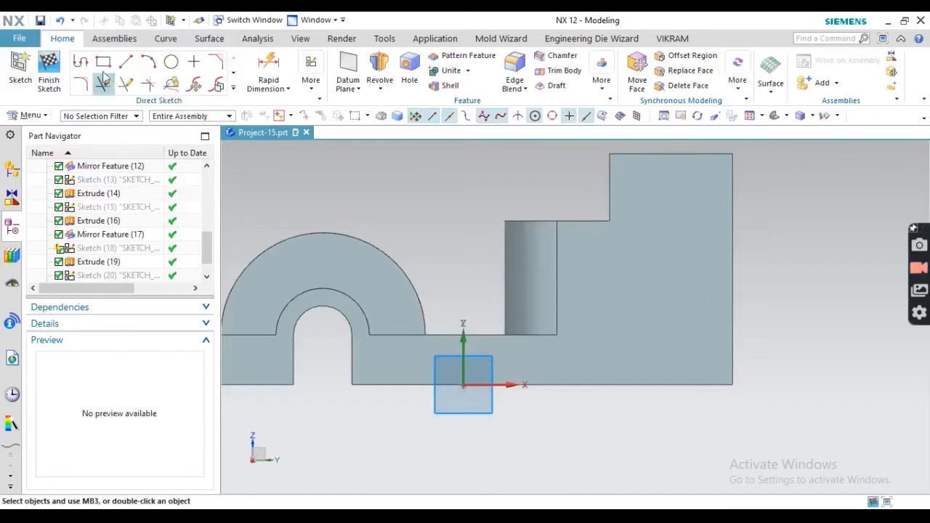
click(49, 70)
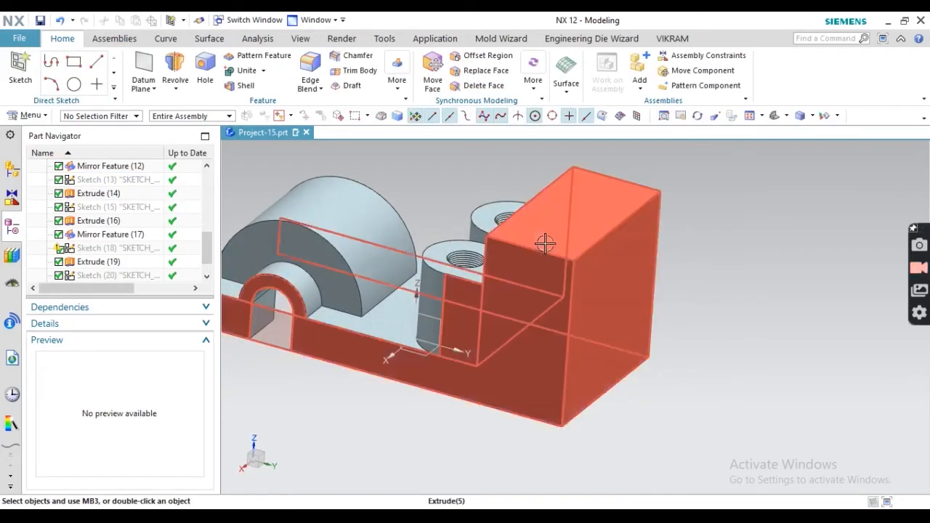
- Reopen Extrude (5) for editing and check its 62 mm height against the drawing's side view
click(545, 243)
scroll(116, 225, up, 3)
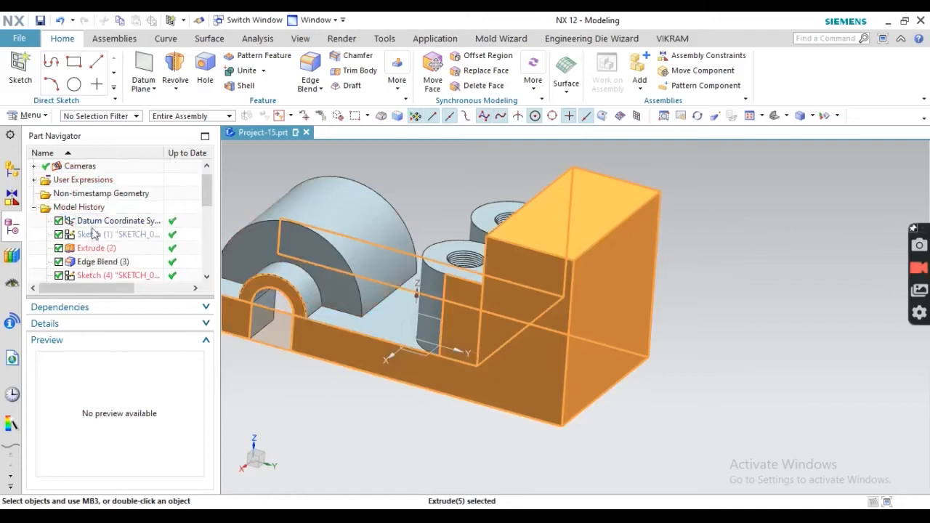
scroll(98, 254, down, 2)
double_click(106, 210)
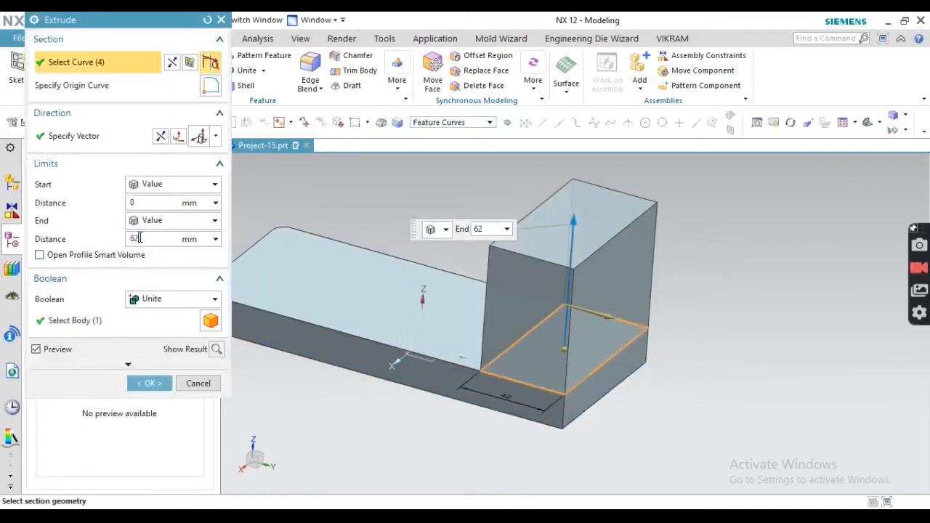
key(alt+Tab)
scroll(574, 389, down, 1)
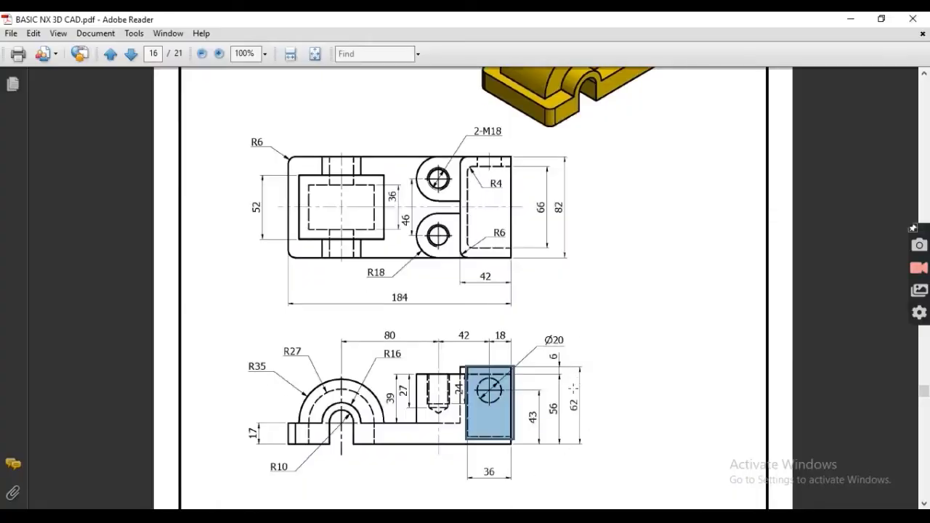
drag(577, 361, 619, 470)
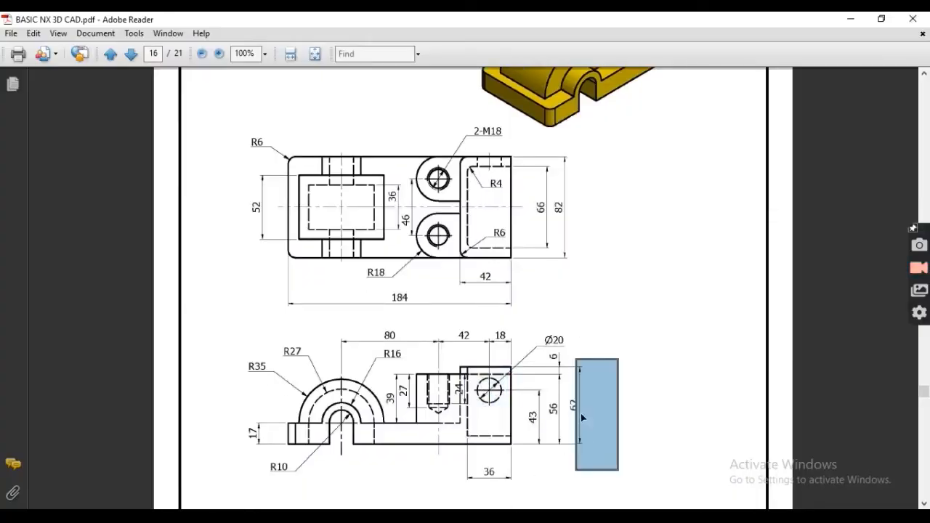
click(249, 444)
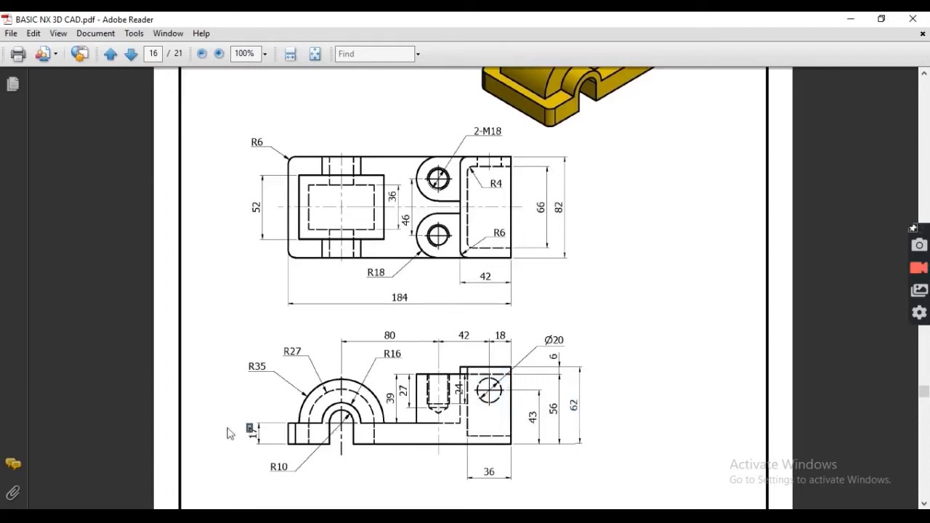
key(alt+Tab)
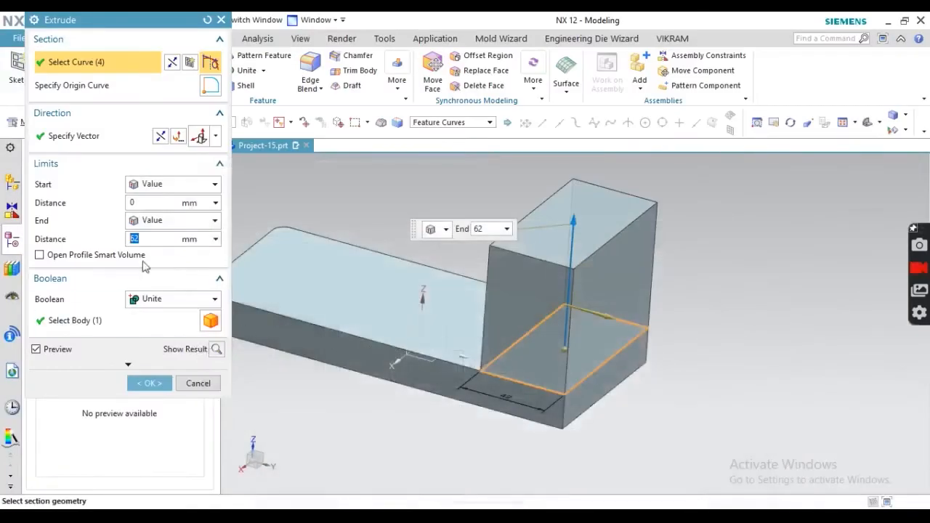
- Change Extrude (5)'s end distance to 62-17 and inspect the shortened block
click(143, 240)
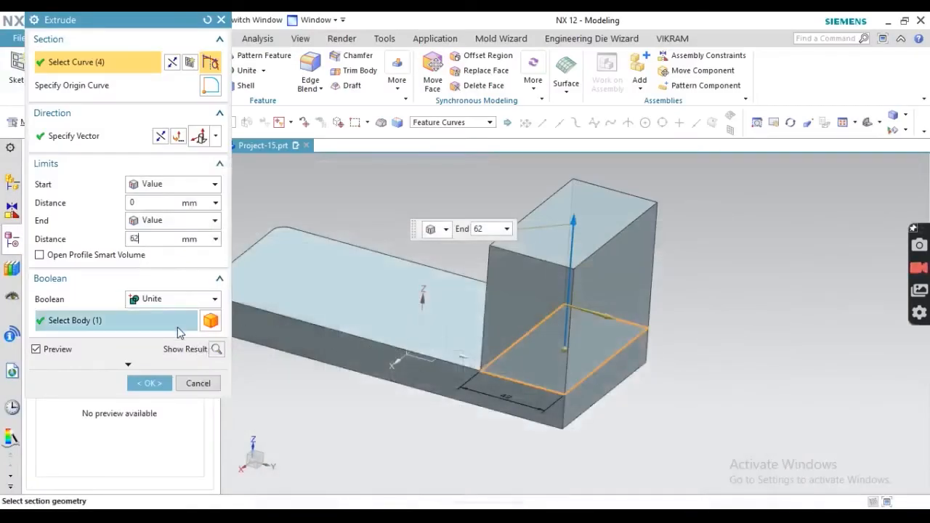
text(-17)
key(Return)
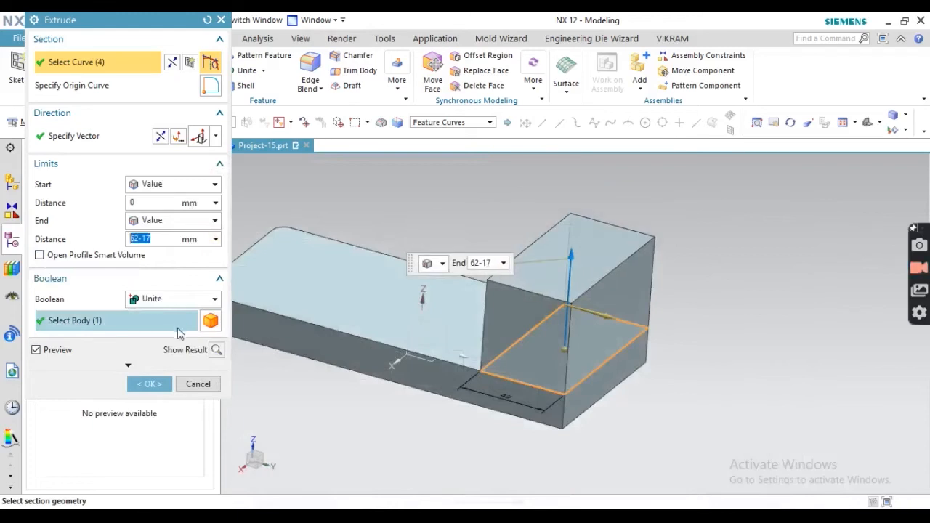
click(136, 390)
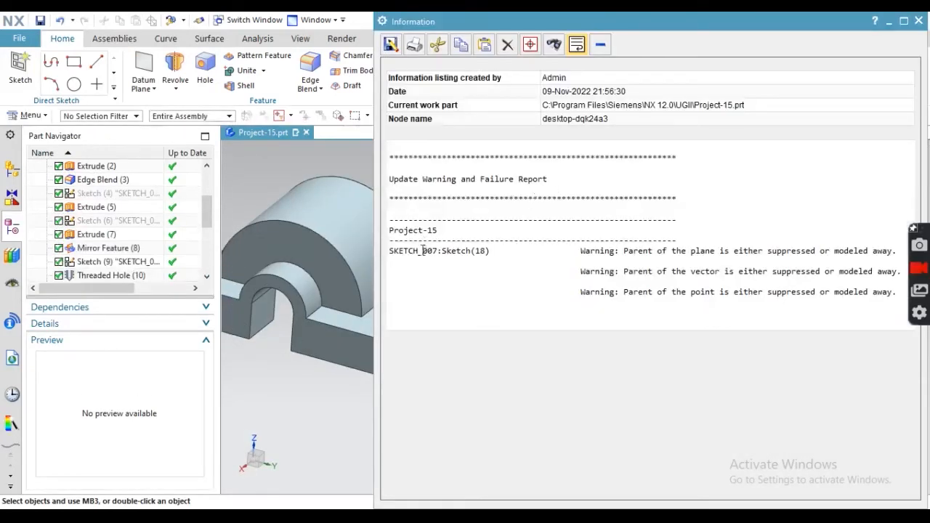
click(925, 22)
middle_drag(538, 265, 514, 314)
scroll(569, 248, up, 3)
scroll(570, 248, down, 3)
middle_drag(570, 249, 494, 298)
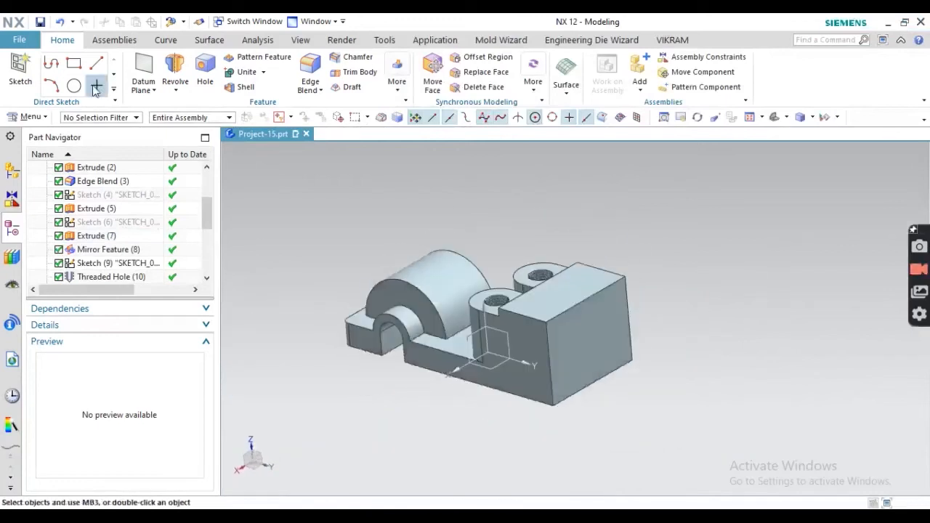
- Sketch on the side plane and draw a rectangle over the right-hand block's upper part
click(23, 76)
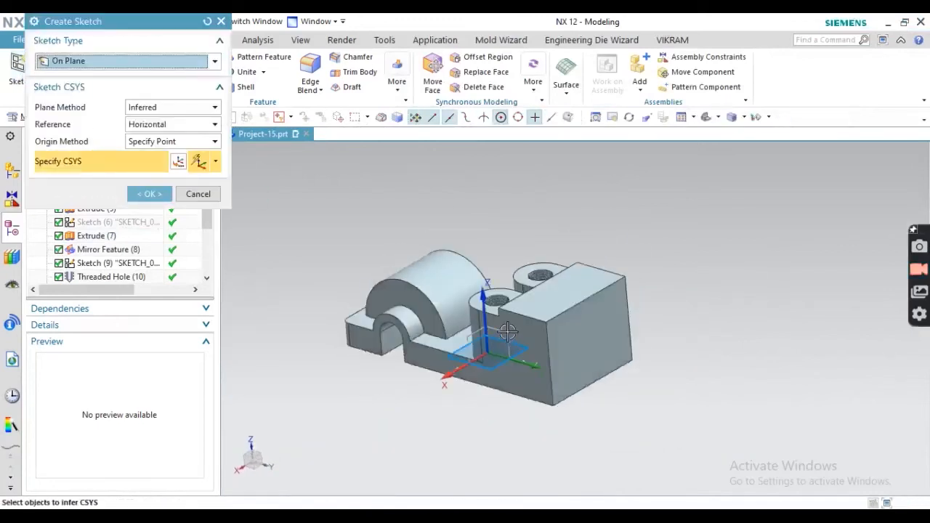
click(149, 194)
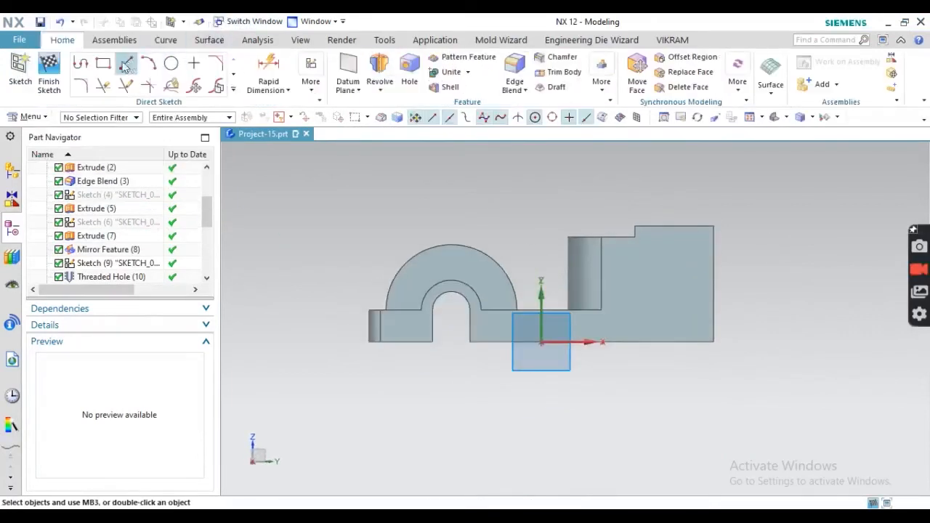
click(102, 64)
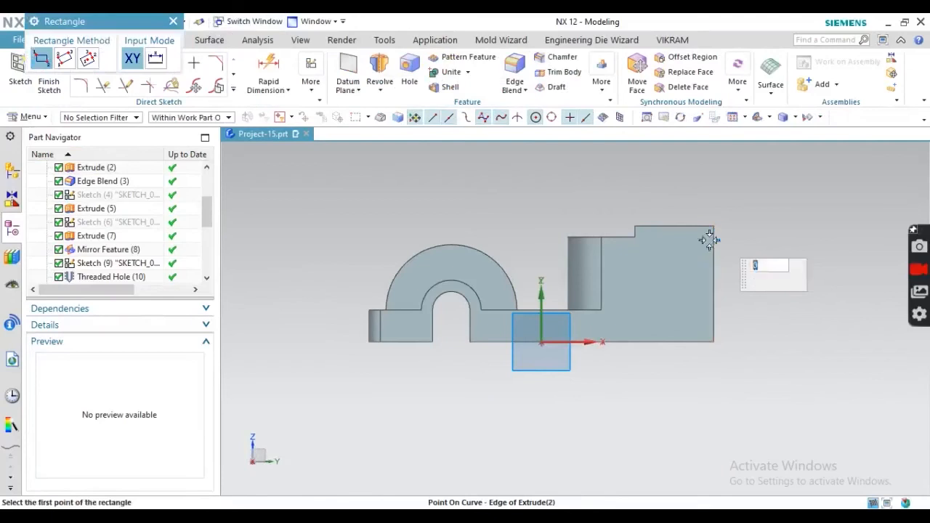
click(709, 239)
click(650, 326)
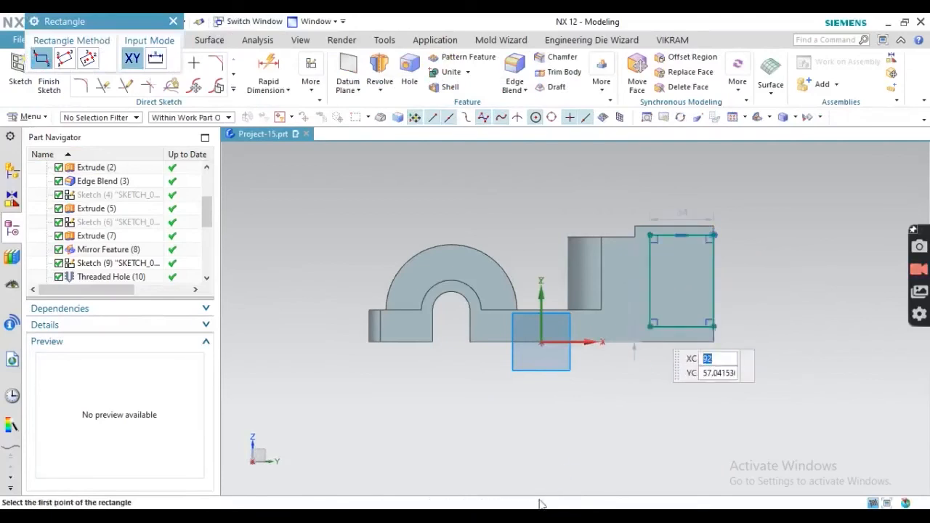
- Compare the rectangle against the PDF drawing before dimensioning it
mouse_move(523, 515)
click(516, 429)
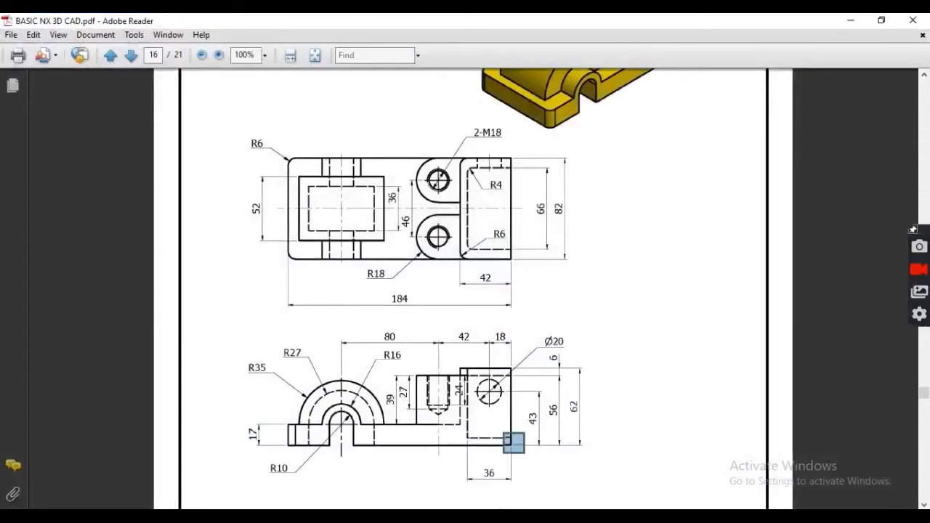
click(852, 20)
click(269, 72)
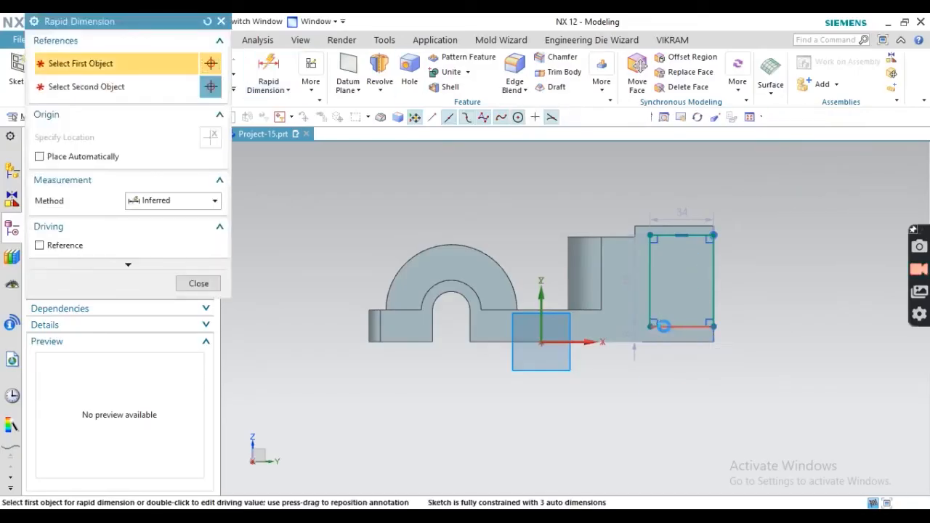
- Dimension the rectangle 36 wide and 6 mm below the block's top edge
click(676, 393)
click(672, 389)
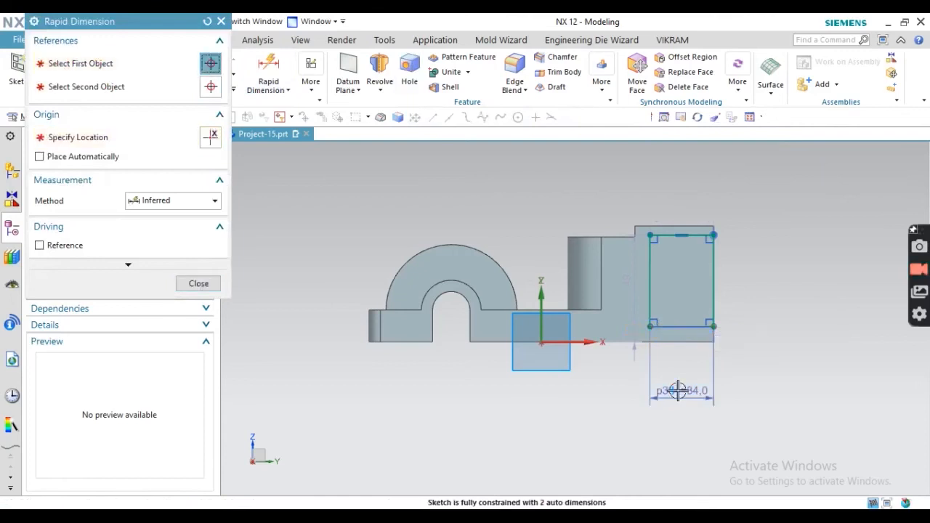
scroll(698, 225, up, 3)
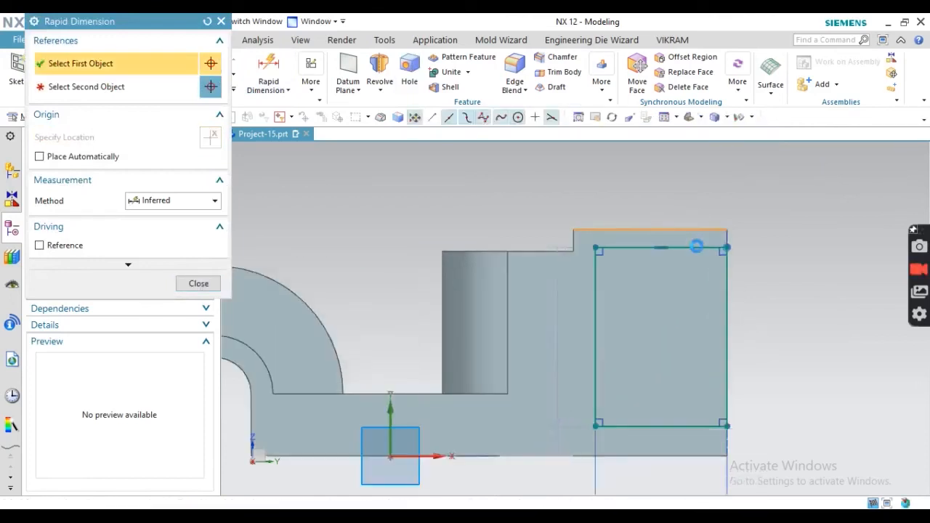
click(691, 231)
click(779, 239)
click(782, 241)
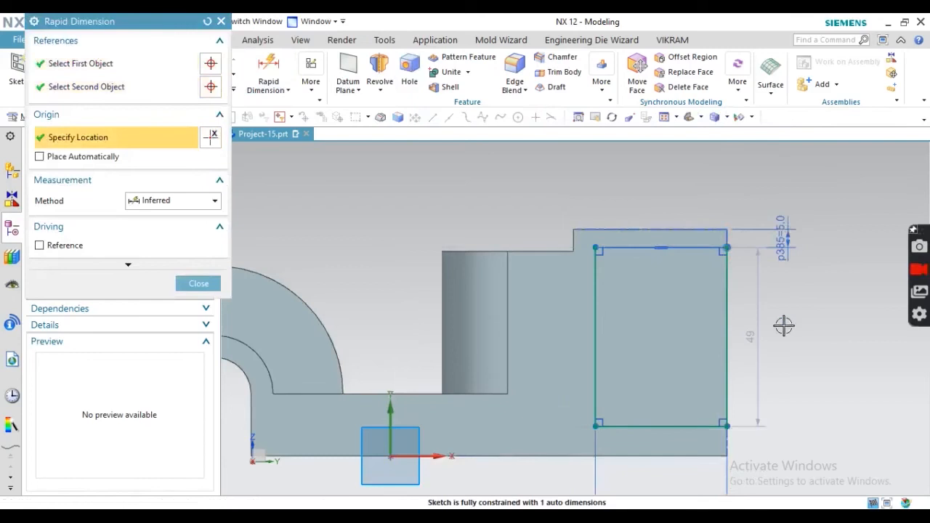
text(6)
key(Return)
- Set the rectangle's bottom 6 mm above the base line and finish the sketch
scroll(624, 195, down, 3)
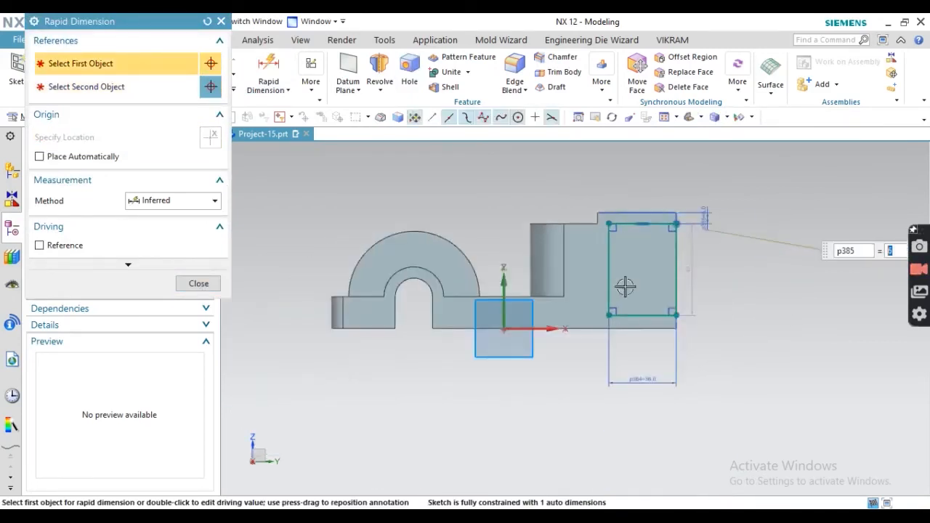
scroll(640, 314, up, 2)
click(639, 336)
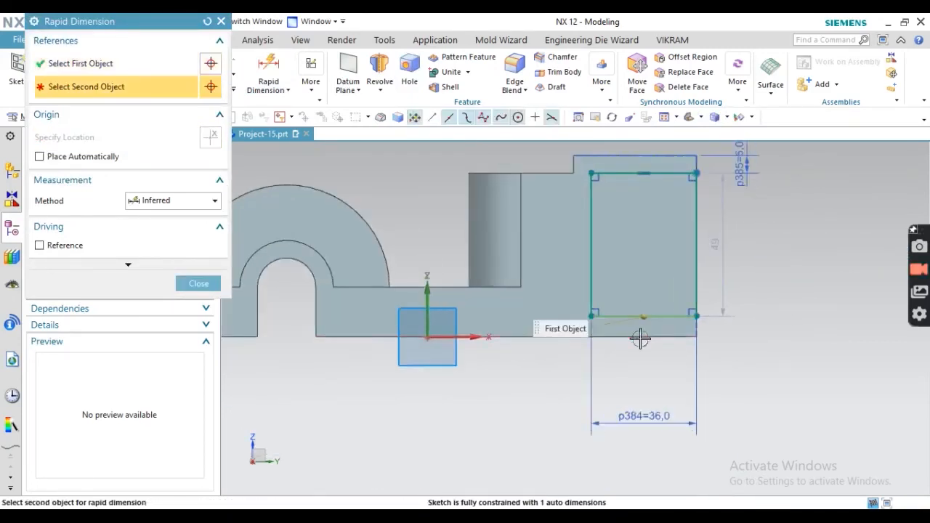
click(763, 335)
click(763, 336)
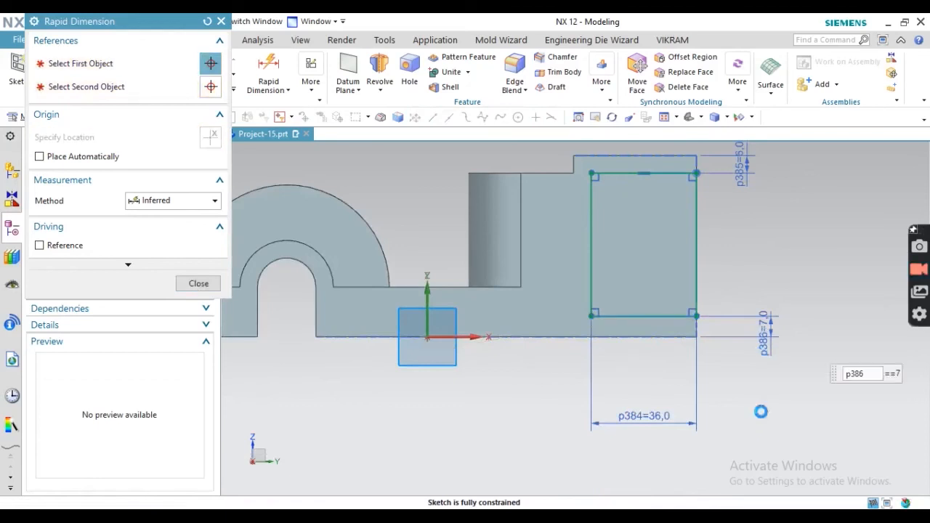
scroll(535, 295, down, 2)
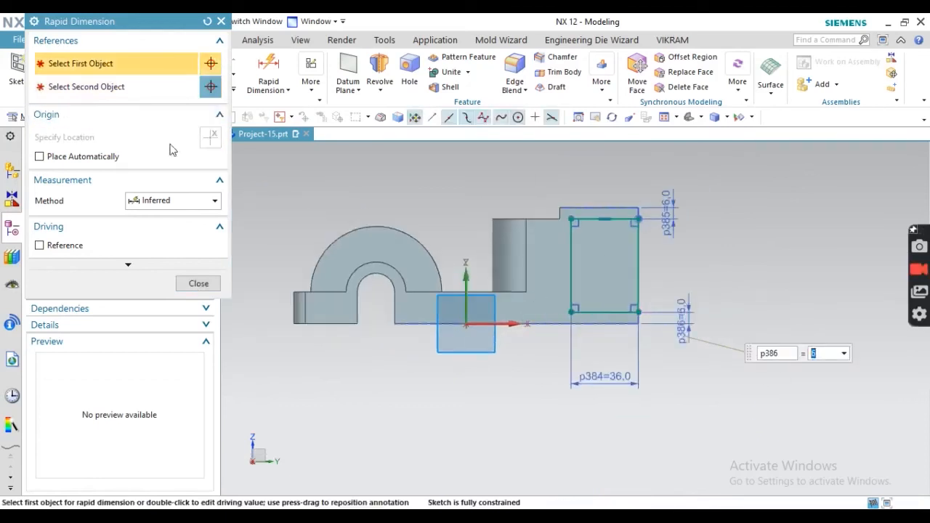
click(187, 281)
click(198, 283)
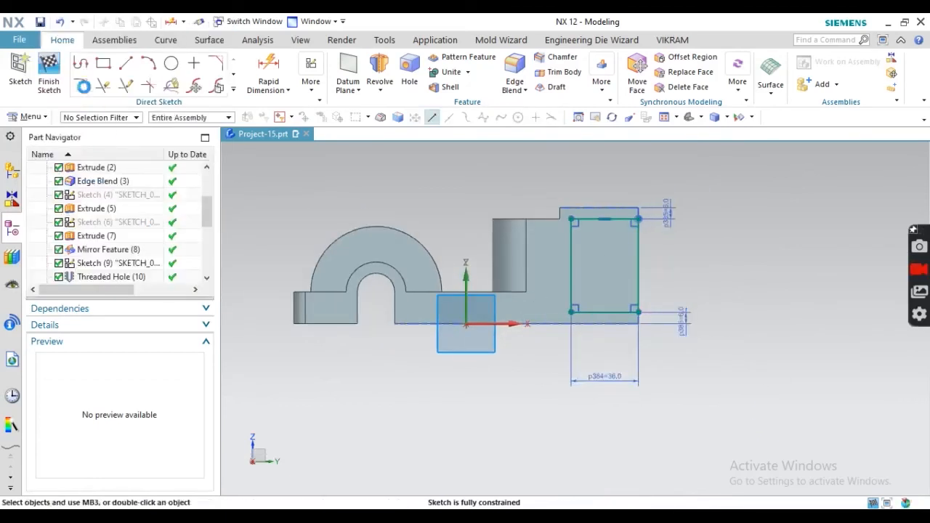
click(46, 72)
- Extrude the rectangle sketch symmetrically 33 mm with Subtract through the right-hand block
click(175, 86)
click(196, 122)
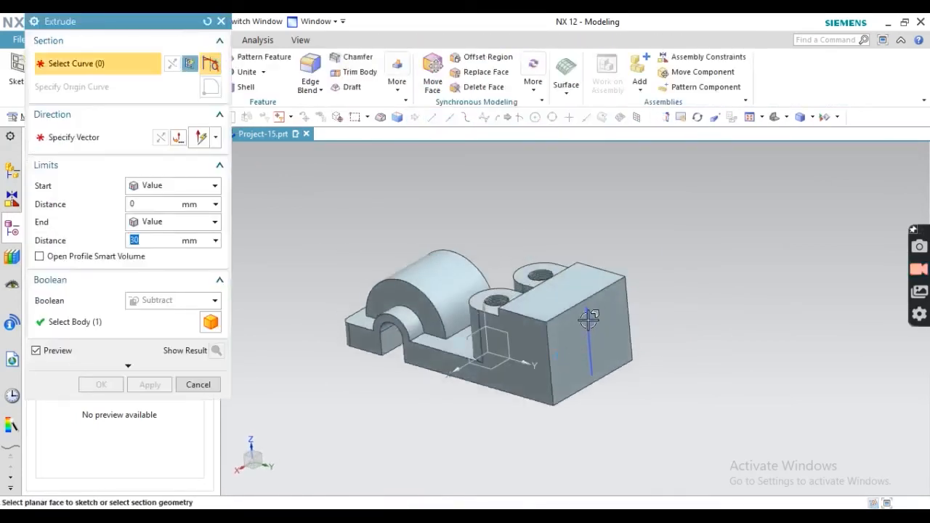
click(606, 361)
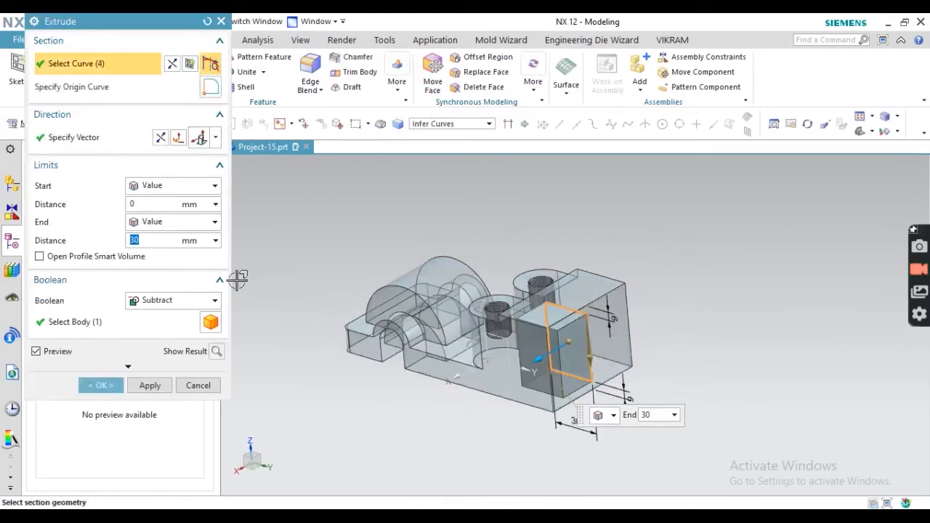
click(143, 223)
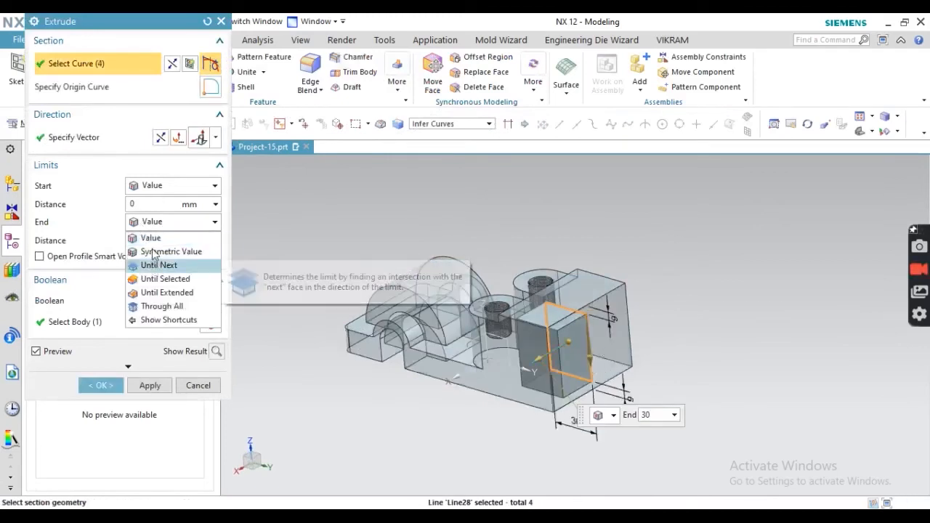
click(164, 249)
key(alt+Tab)
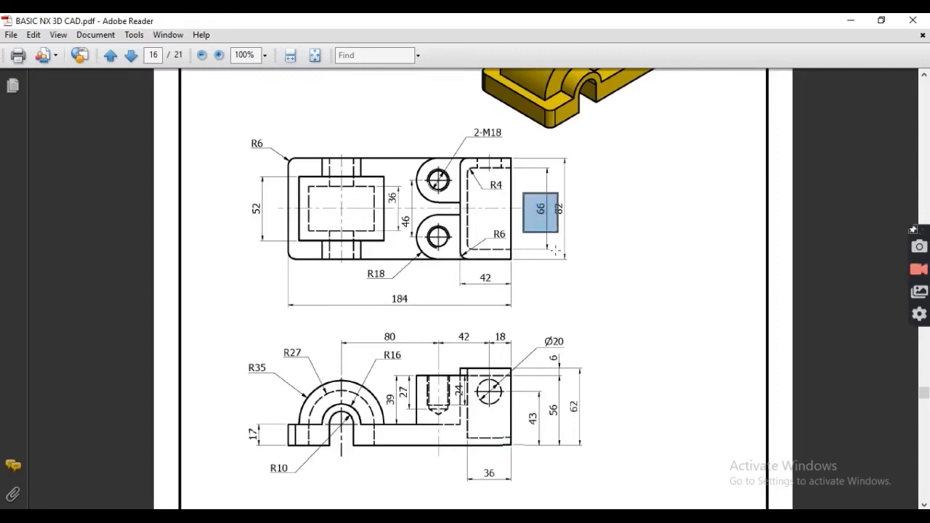
key(alt+Tab)
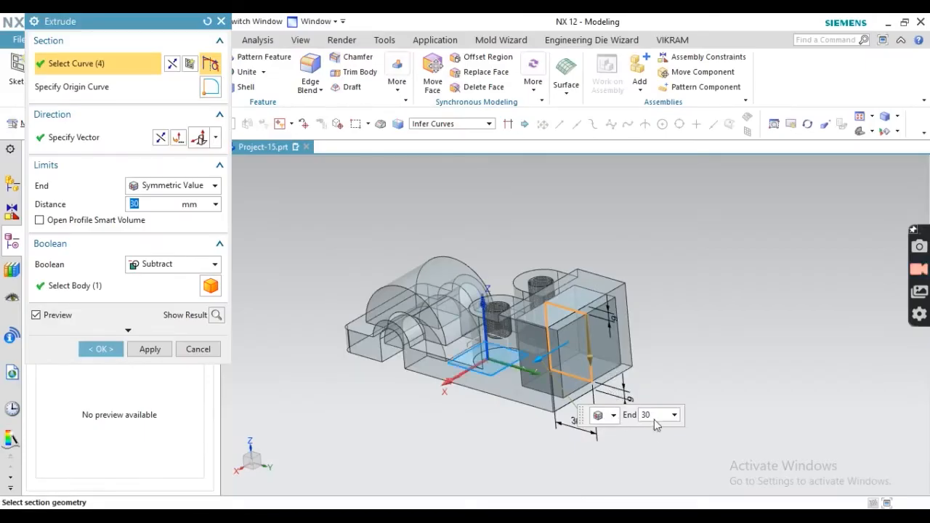
text(33)
key(Return)
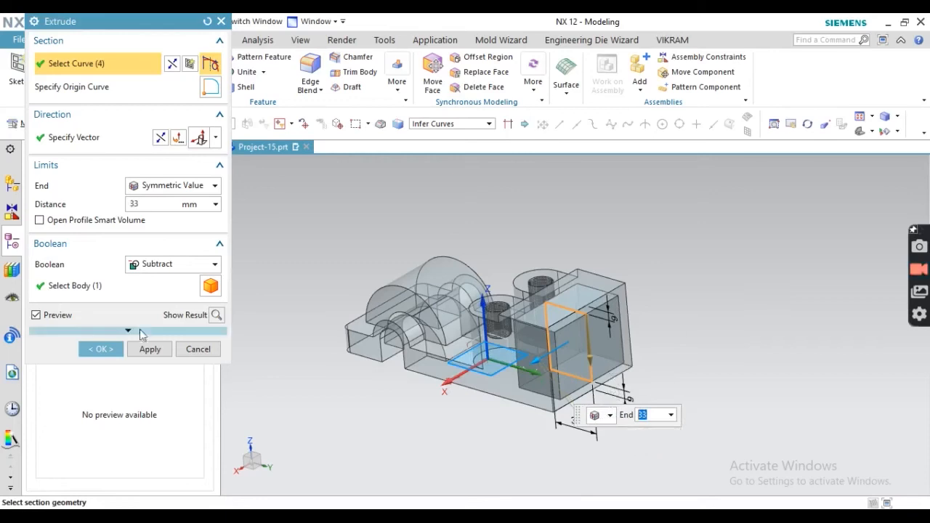
click(121, 350)
middle_drag(508, 327, 493, 398)
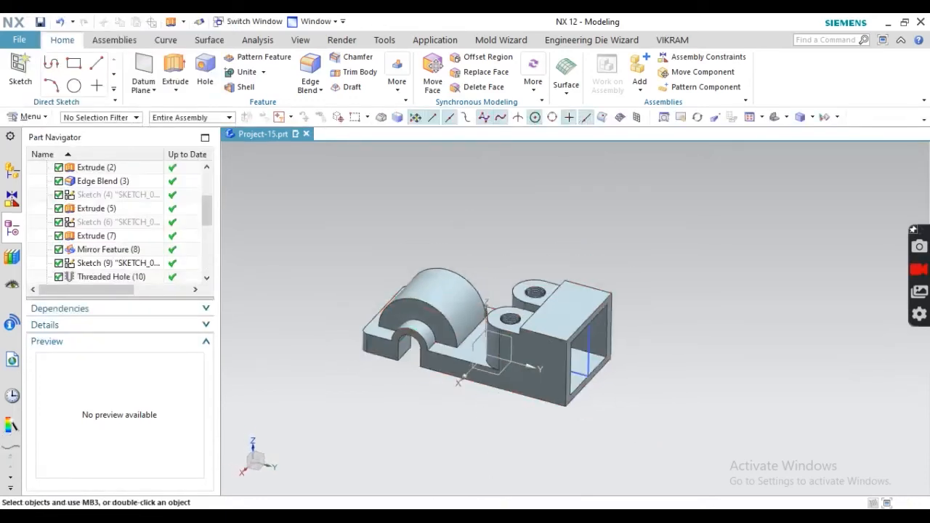
click(489, 519)
scroll(482, 173, up, 3)
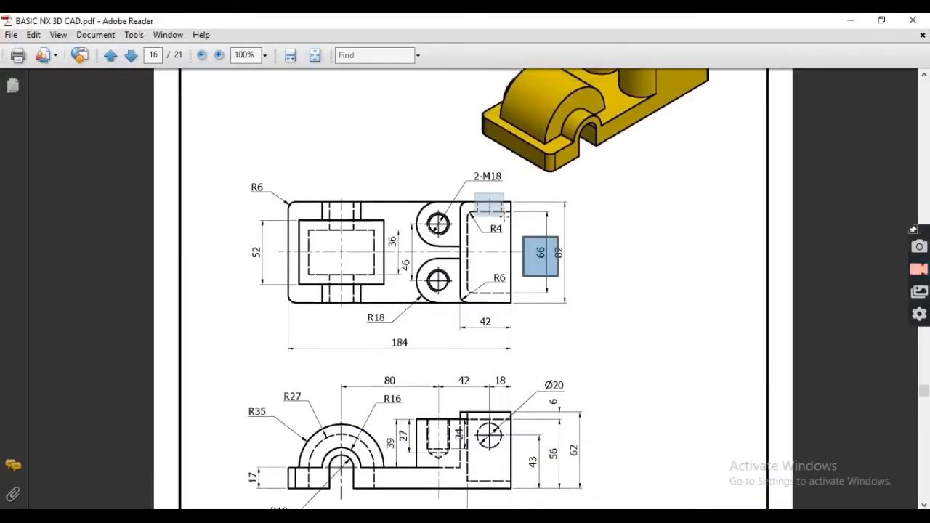
scroll(580, 272, down, 3)
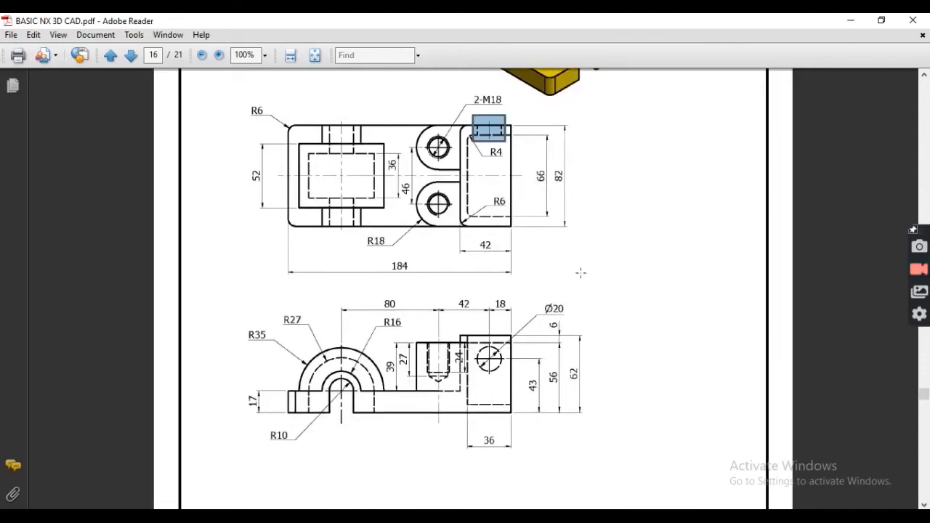
drag(568, 312, 567, 313)
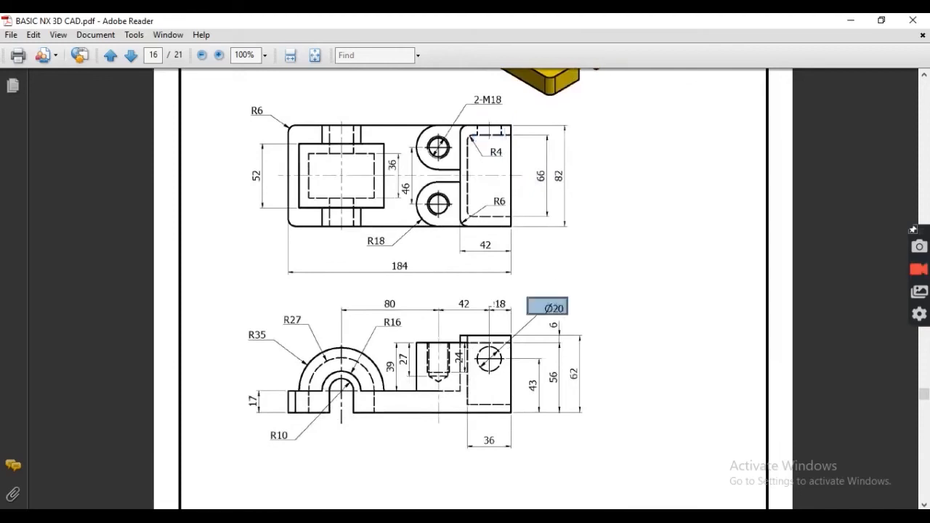
drag(502, 298, 533, 318)
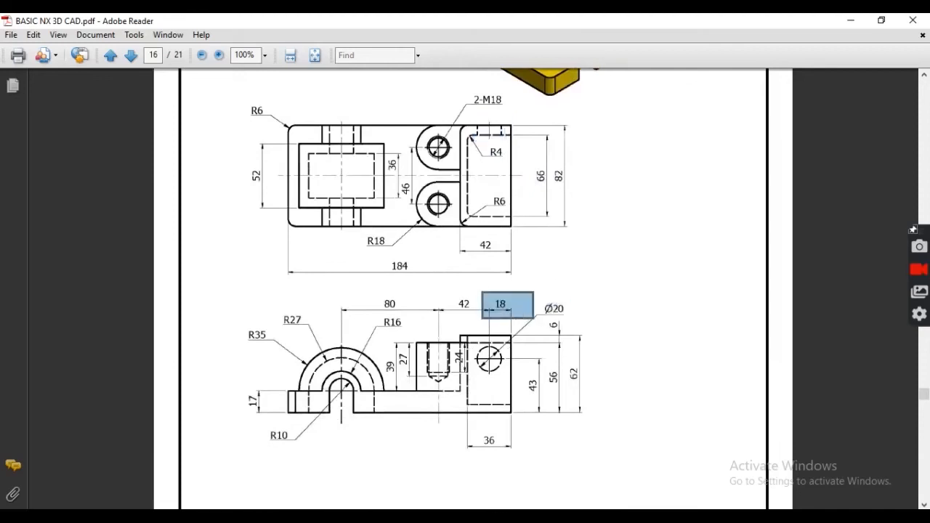
key(alt+Tab)
mouse_move(584, 361)
middle_down()
mouse_move(536, 351)
mouse_move(447, 375)
mouse_move(392, 334)
middle_up()
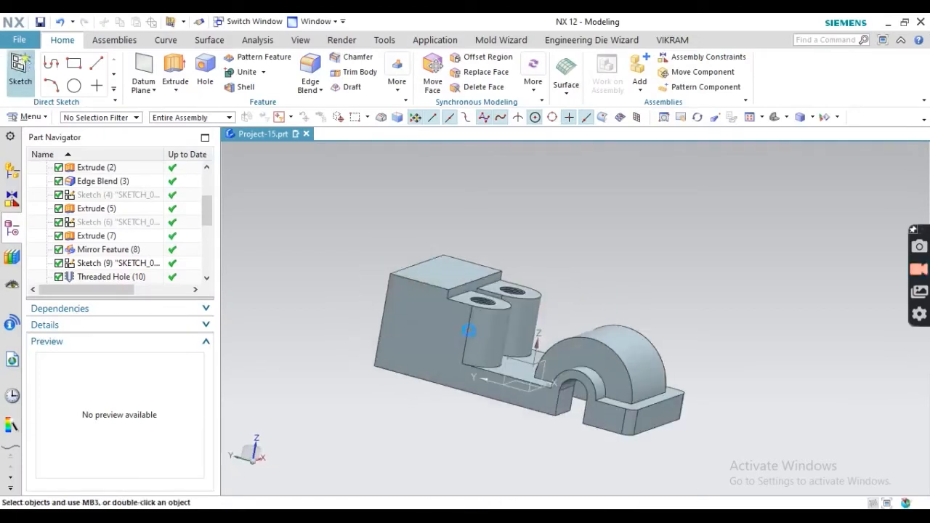
- Place a Ø20 circle in a sketch on the block's side face, checking the 43 height on the PDF
click(20, 72)
click(422, 324)
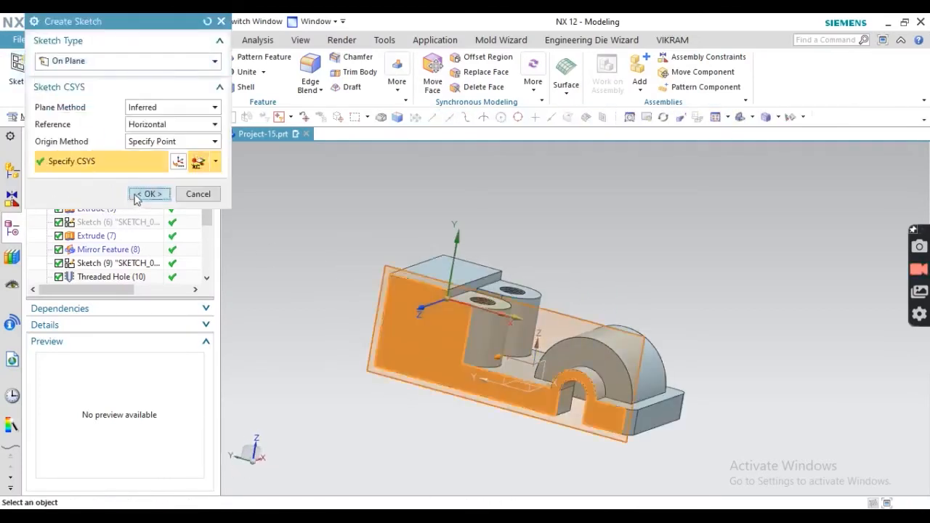
click(136, 196)
click(171, 63)
click(530, 340)
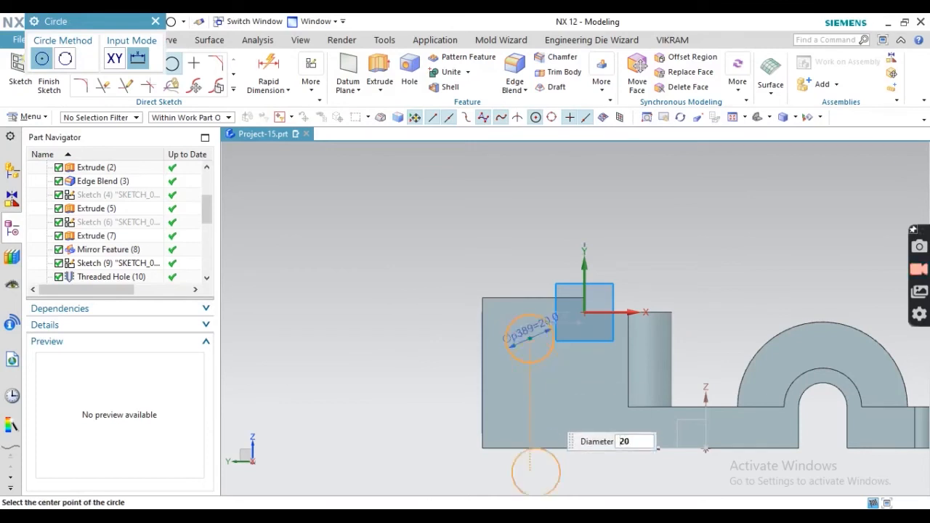
key(alt+Tab)
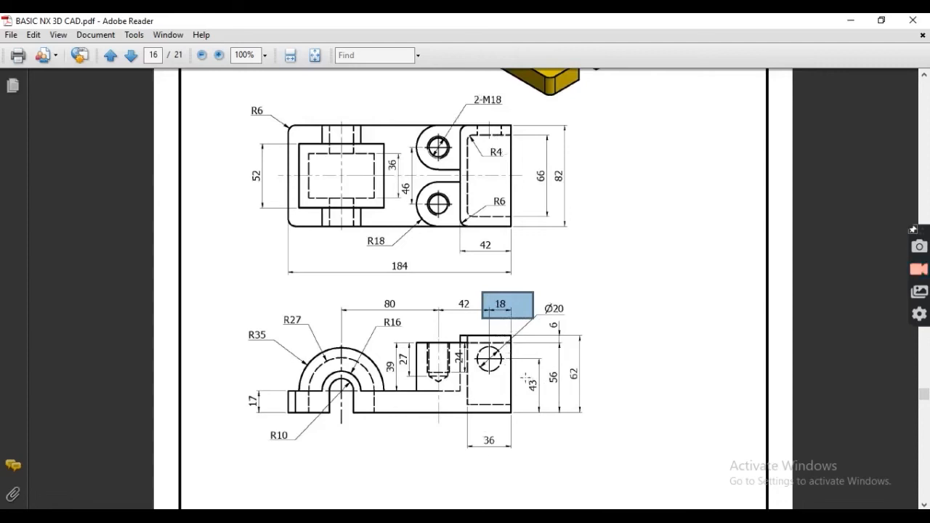
drag(524, 376, 544, 401)
key(alt+Tab)
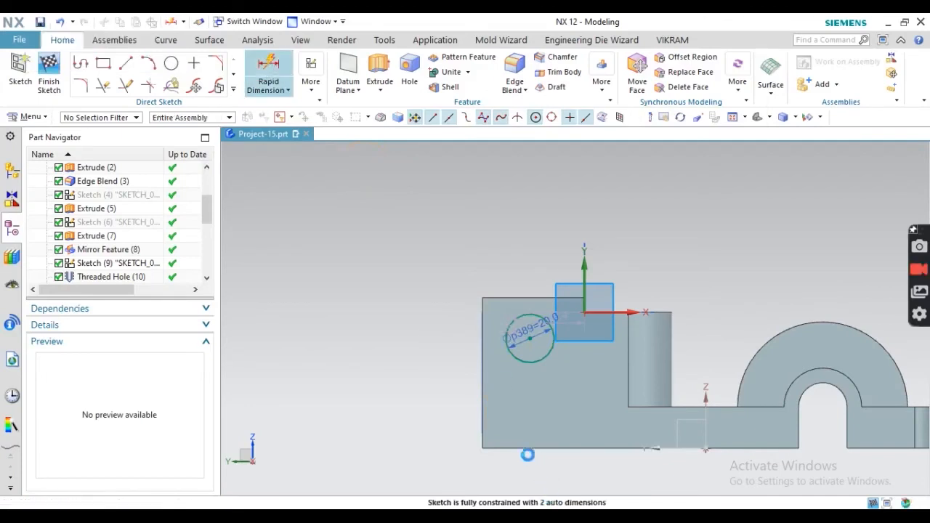
- Locate the circle 43 mm above the bottom edge and 18 mm in, then finish the sketch
key(d)
click(518, 448)
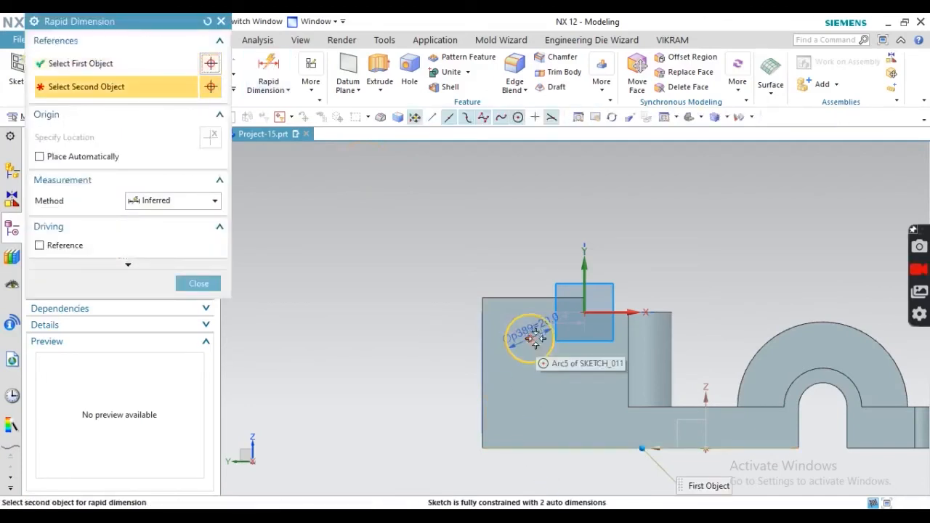
click(532, 335)
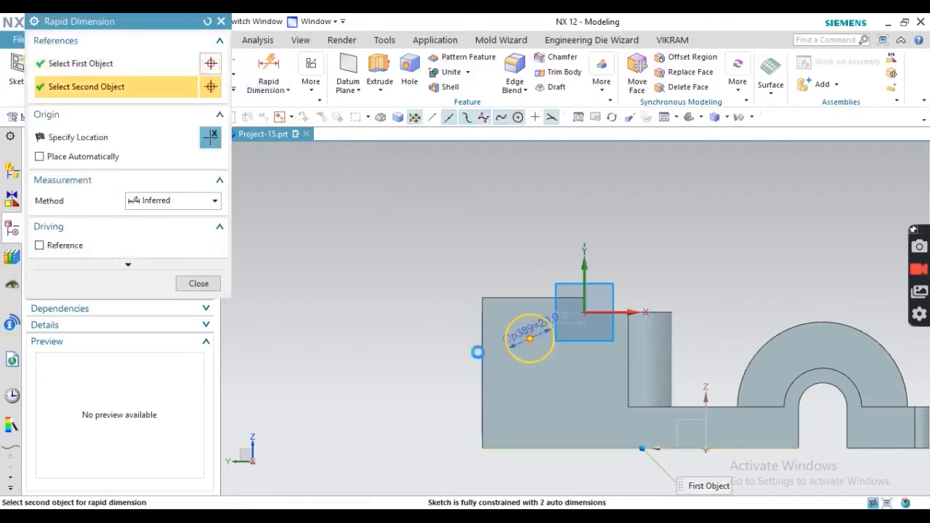
click(429, 393)
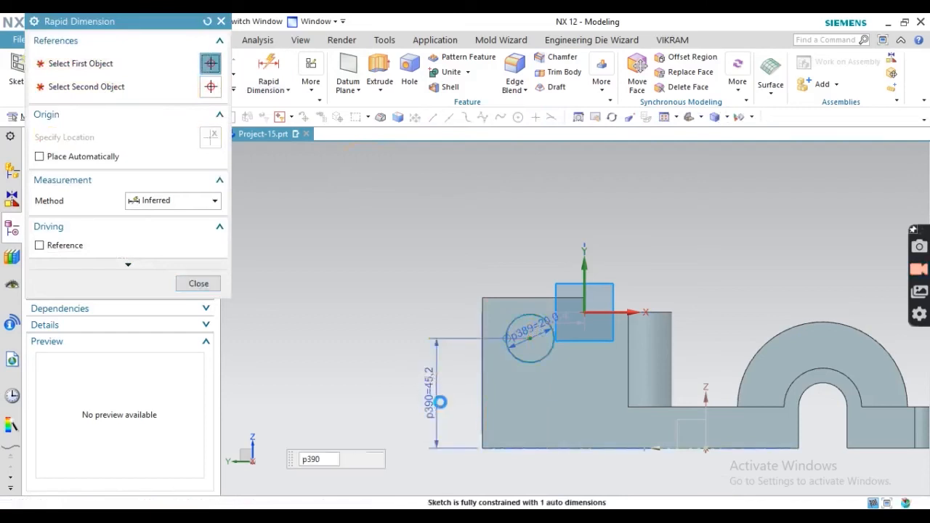
click(530, 336)
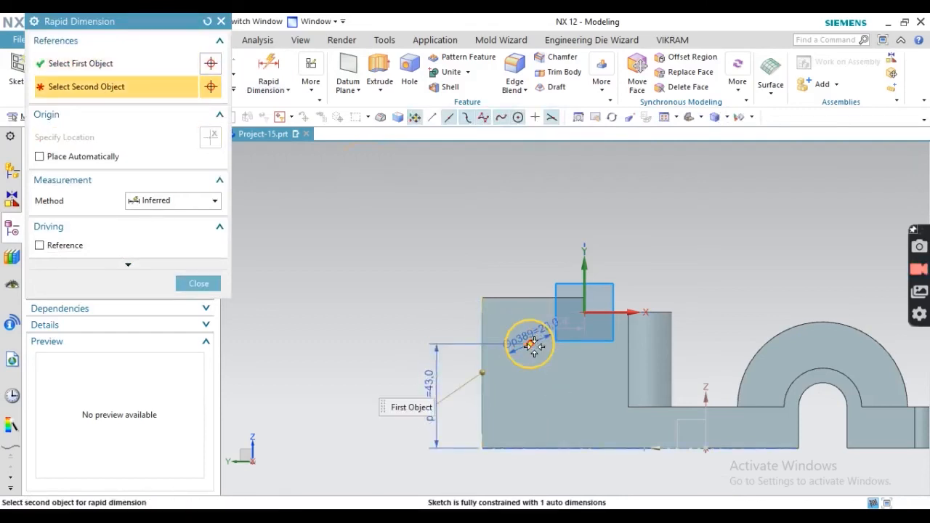
click(482, 373)
click(516, 262)
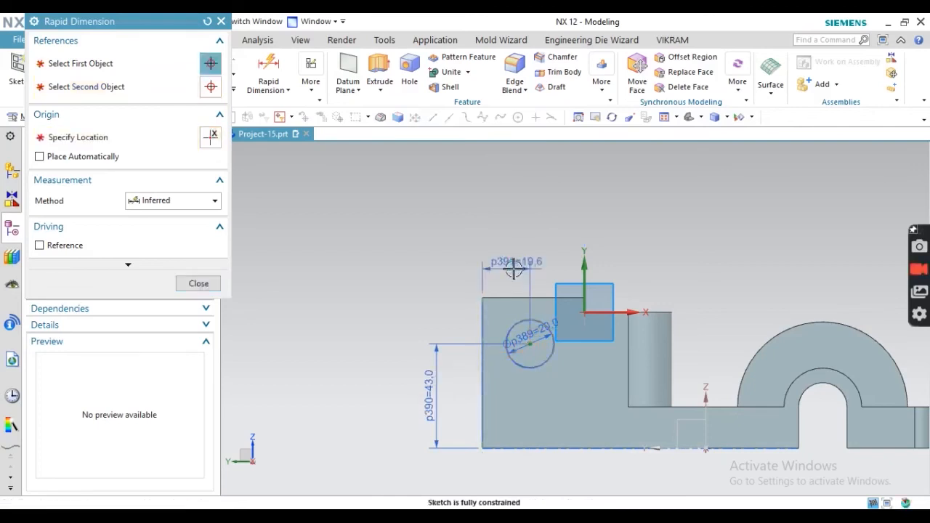
text(18)
key(Return)
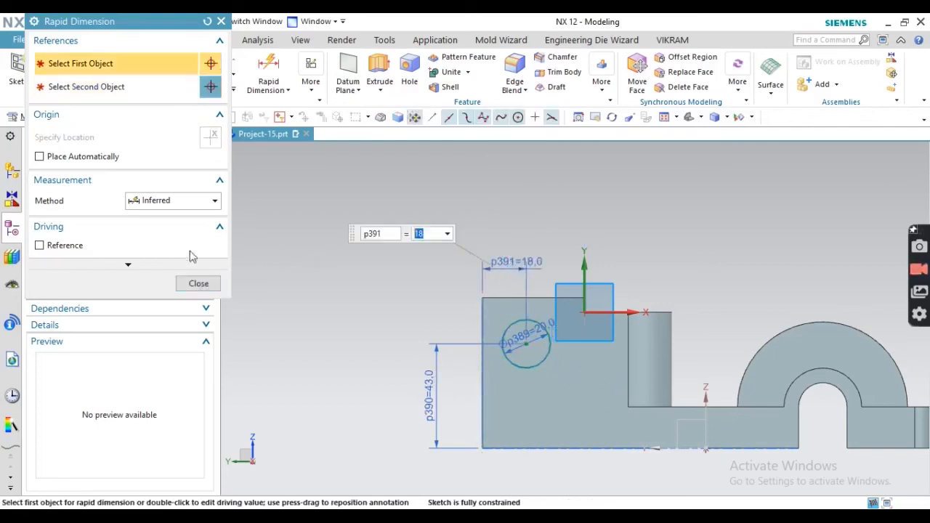
click(214, 285)
click(50, 72)
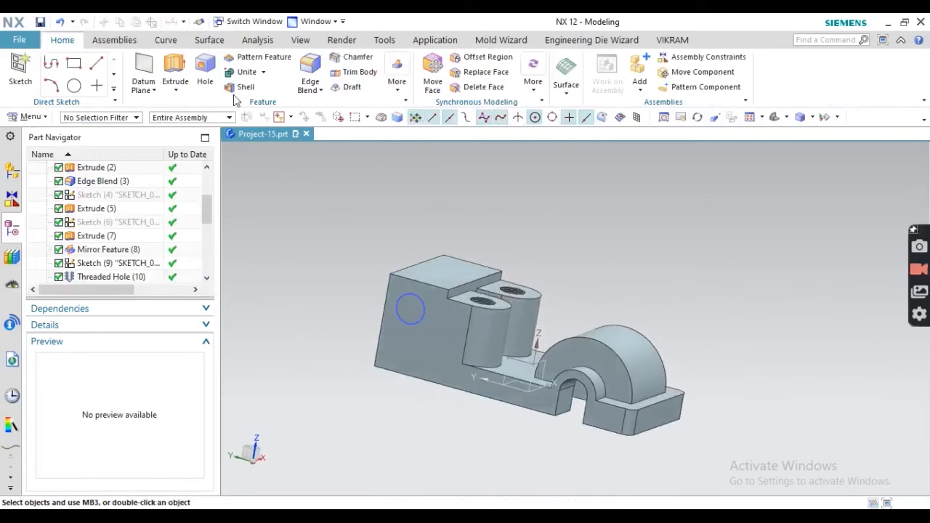
click(174, 73)
- Extrude the Ø20 circle reversed, Until Next, to cut the hole through the end block
scroll(404, 316, up, 2)
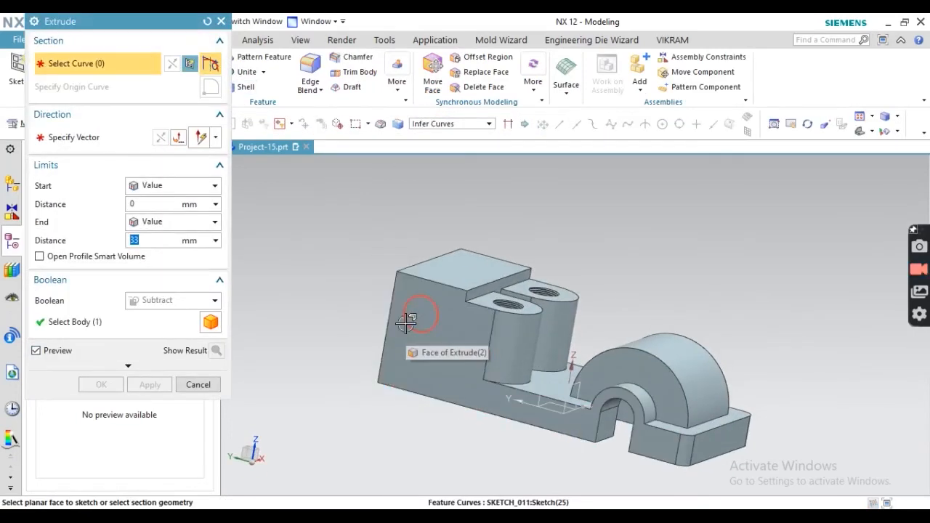
click(410, 317)
mouse_move(405, 311)
middle_down()
mouse_move(456, 290)
mouse_move(478, 307)
mouse_move(326, 218)
middle_up()
click(160, 137)
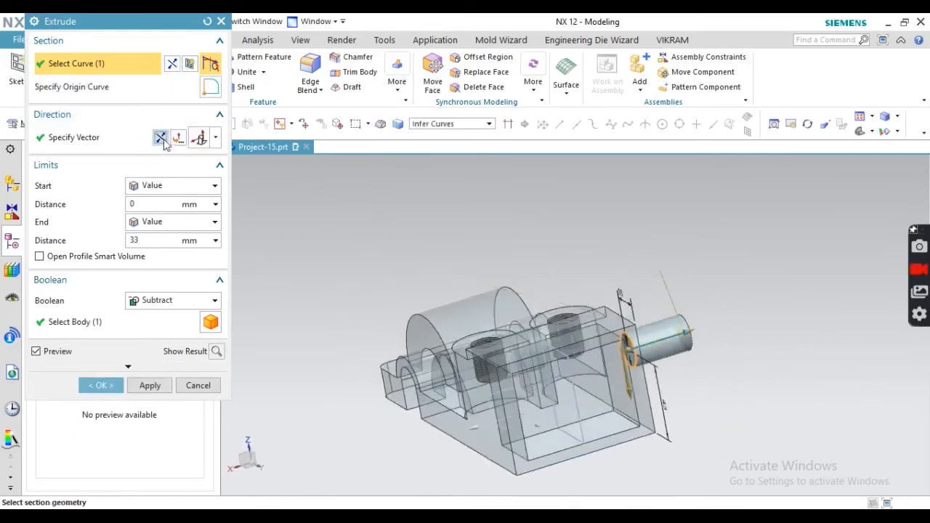
click(162, 221)
click(157, 266)
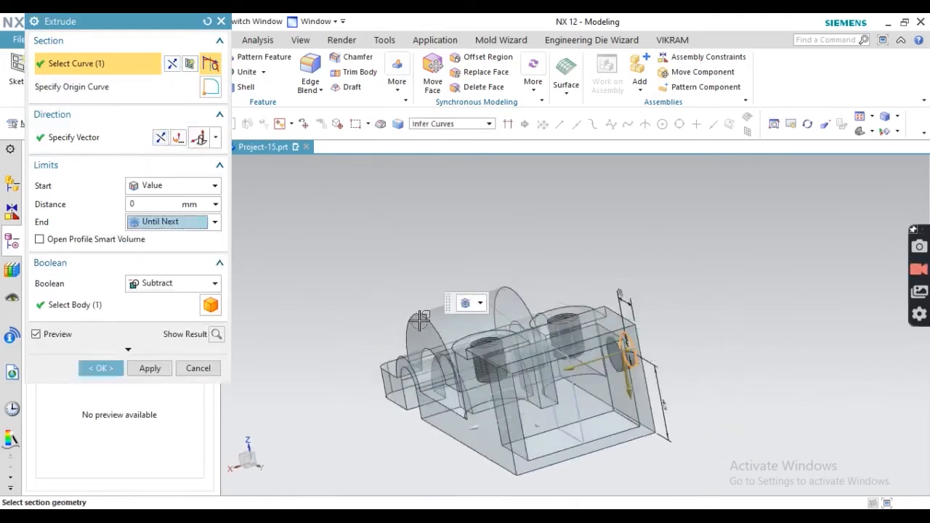
click(215, 334)
click(118, 369)
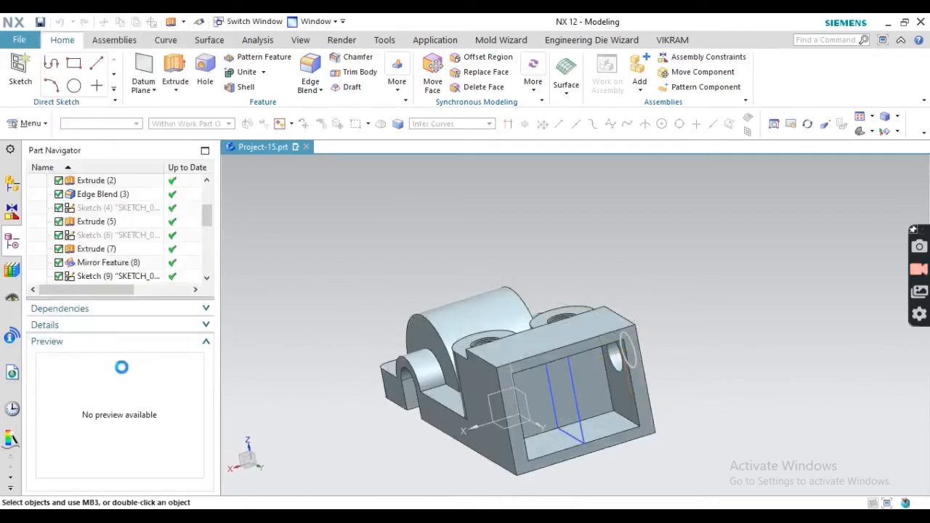
mouse_move(547, 360)
middle_down()
mouse_move(546, 324)
mouse_move(552, 352)
middle_up()
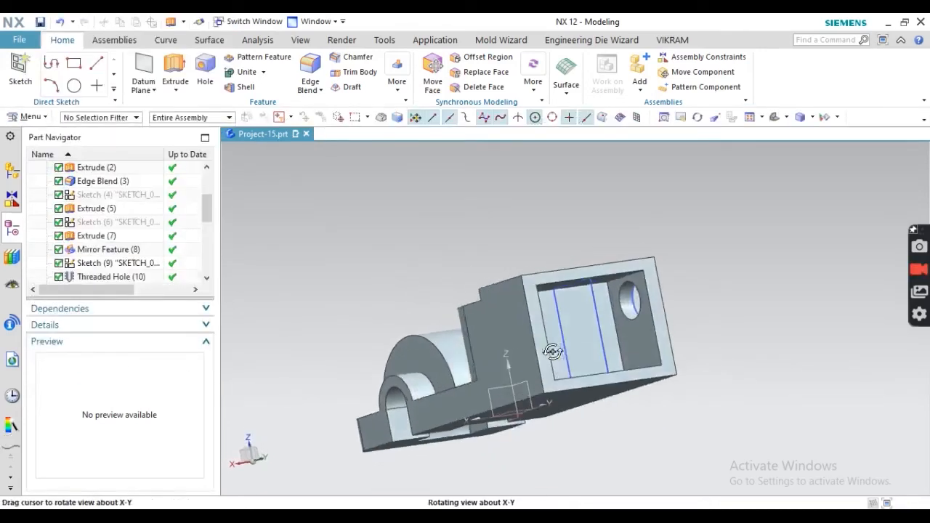
- Hide the rectangle and circle sketches, Sketch (23) and Sketch (25)
click(600, 314)
click(639, 317)
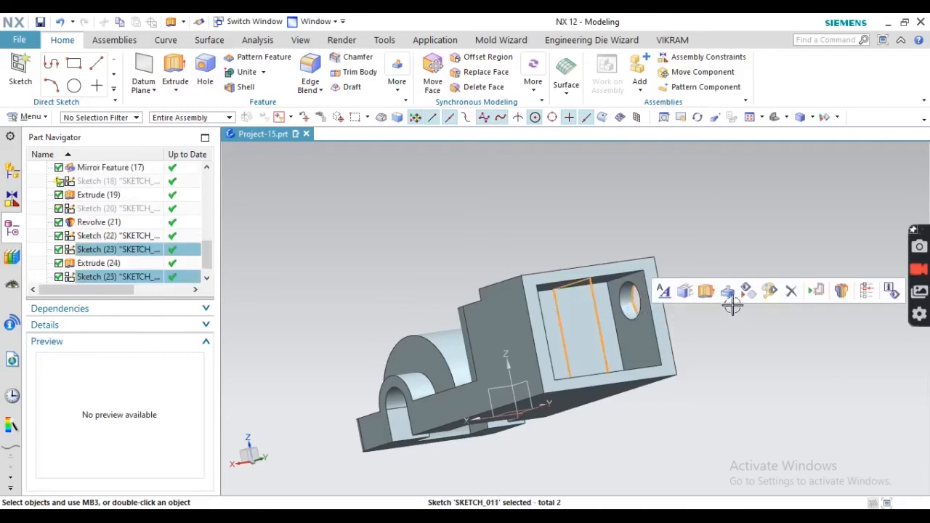
click(754, 293)
scroll(677, 294, down, 4)
mouse_move(633, 296)
middle_down()
mouse_move(636, 324)
mouse_move(648, 311)
middle_up()
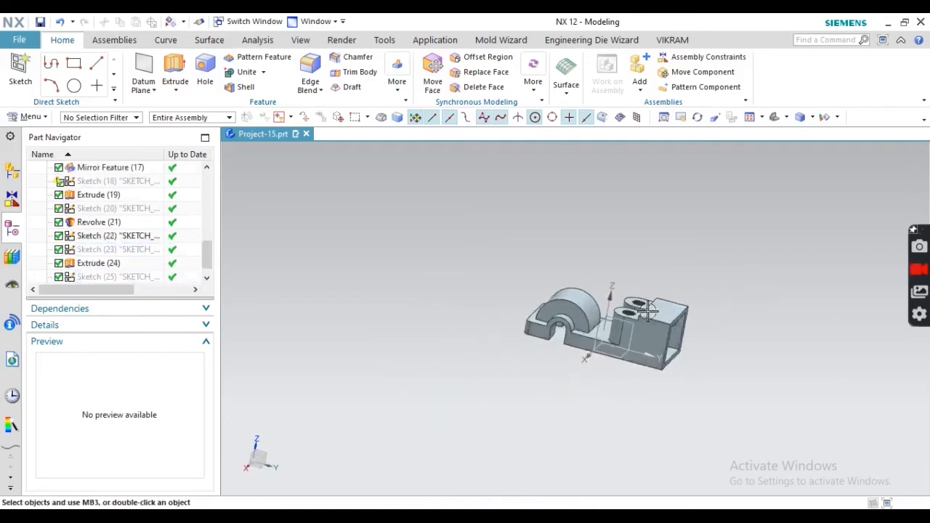
- Check the R6 and R4 radii on the PDF drawing
click(500, 515)
scroll(332, 207, up, 1)
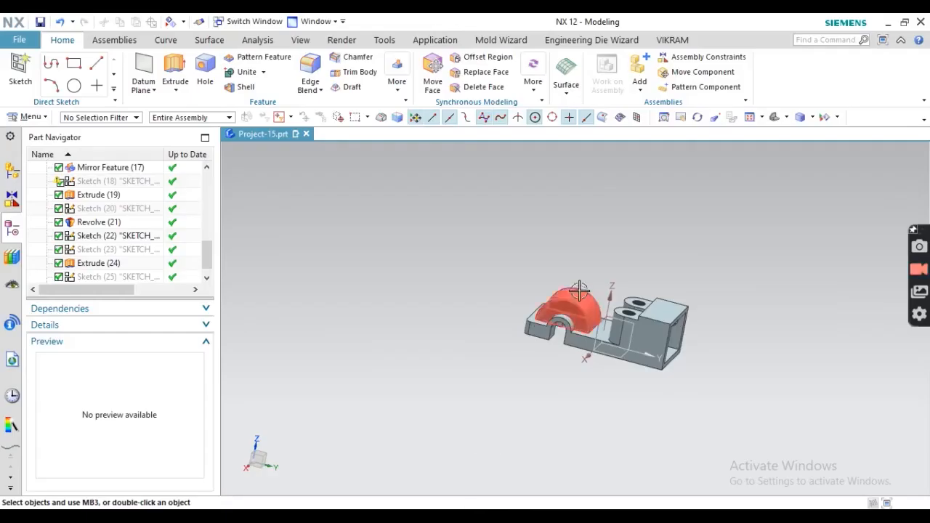
middle_drag(551, 320, 645, 316)
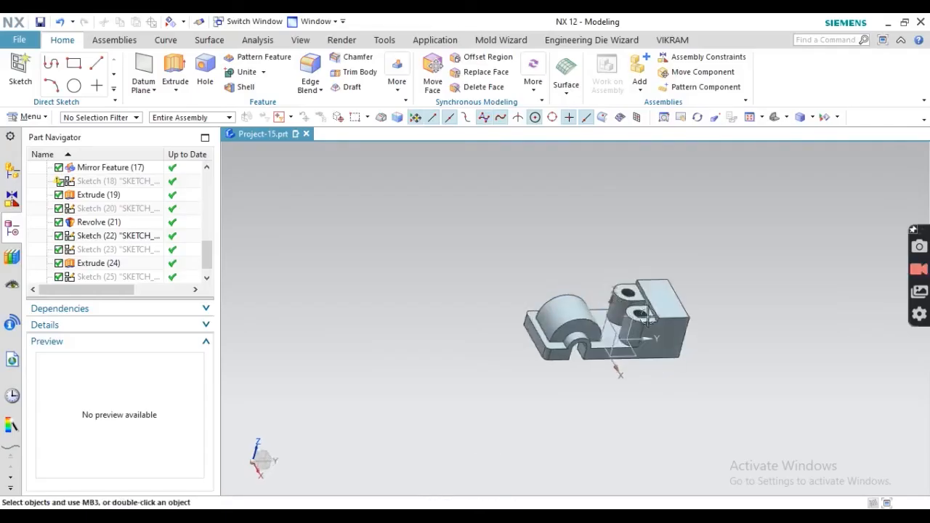
scroll(645, 317, down, 4)
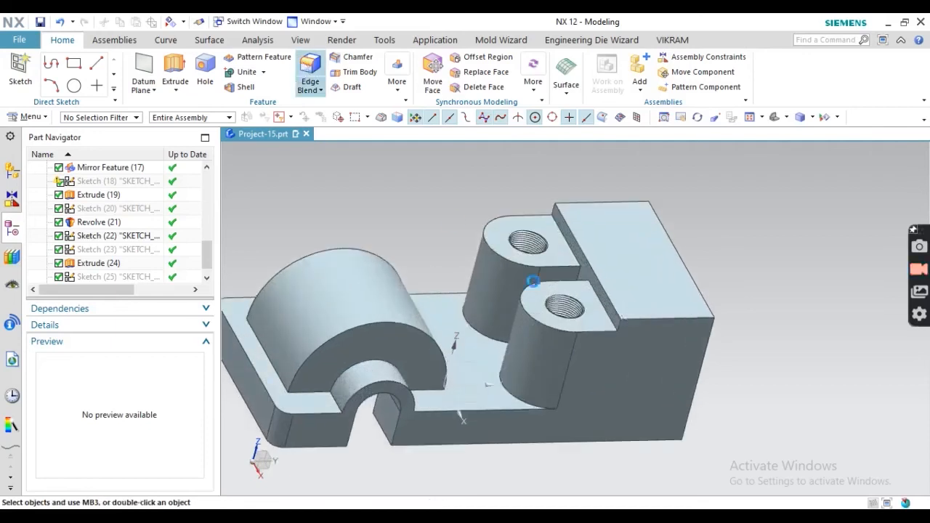
- Blend the two step edges beside the lugs with a 6 mm radius
scroll(557, 209, down, 1)
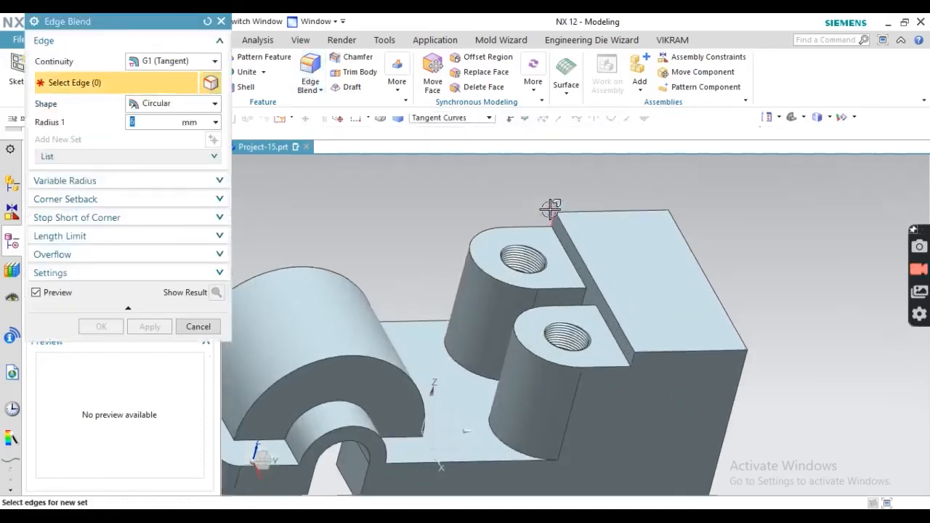
click(548, 217)
click(632, 361)
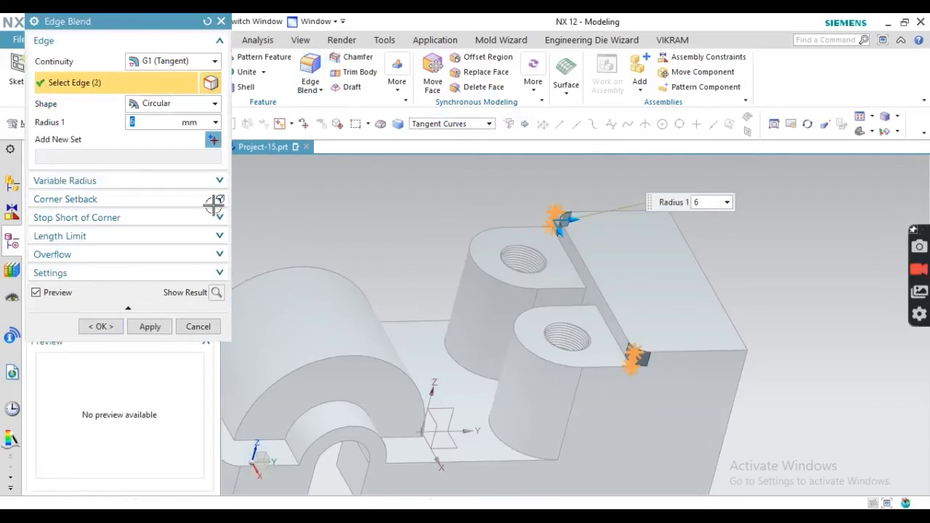
click(150, 327)
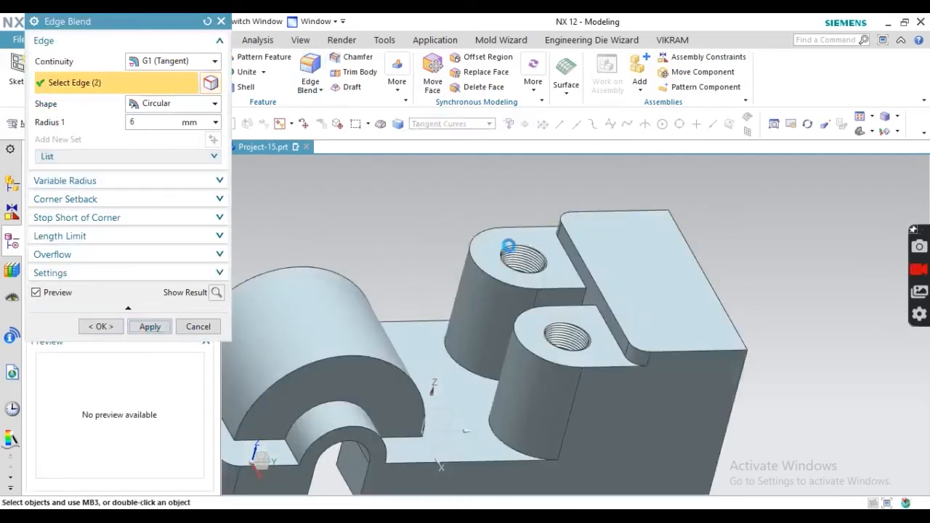
- Round the two vertical pocket corner edges with a 4 mm blend
scroll(471, 262, up, 3)
middle_drag(460, 256, 425, 280)
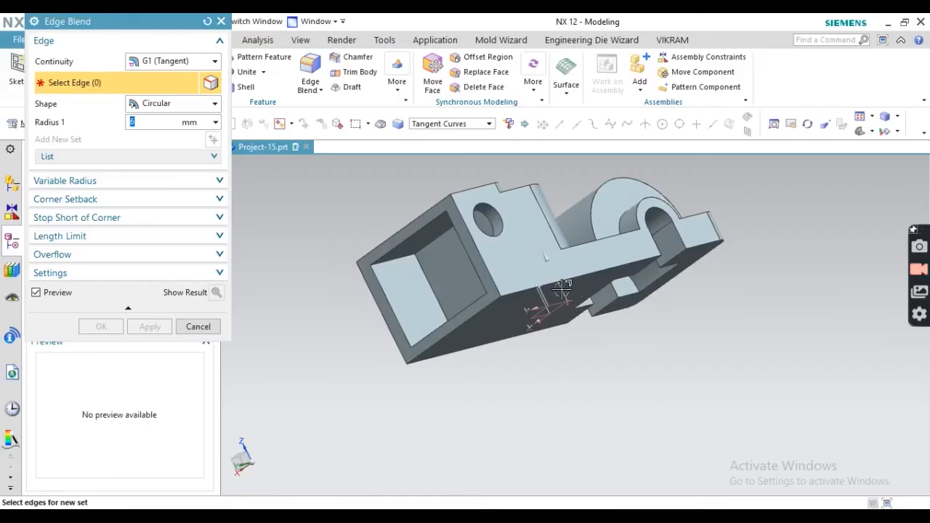
middle_drag(564, 286, 572, 306)
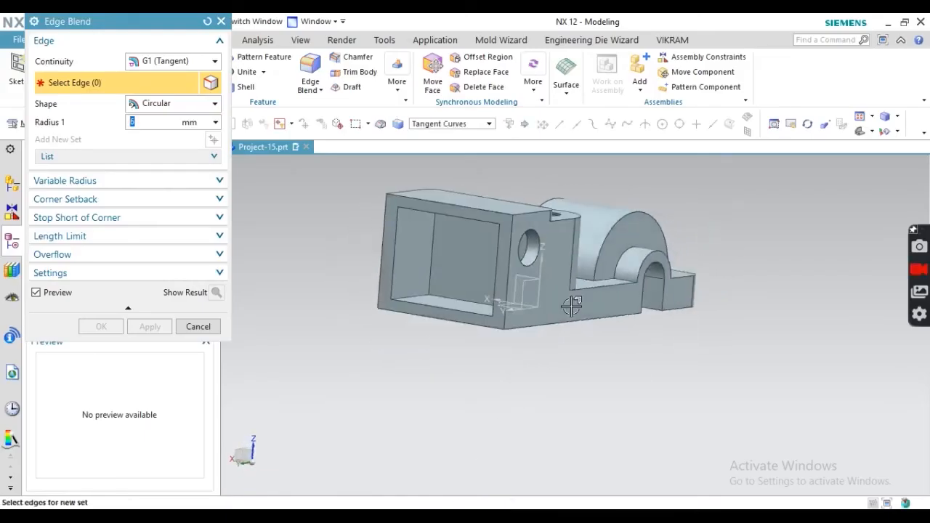
click(431, 251)
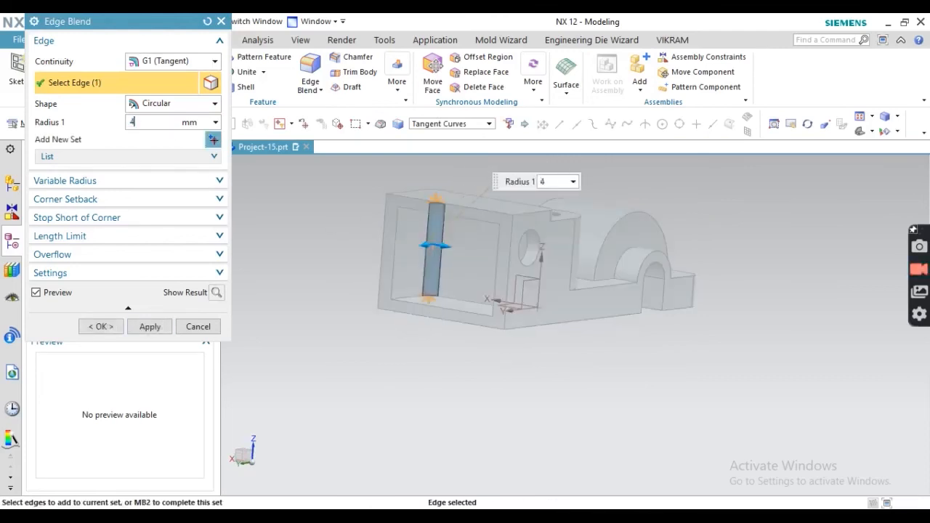
middle_drag(328, 347, 627, 316)
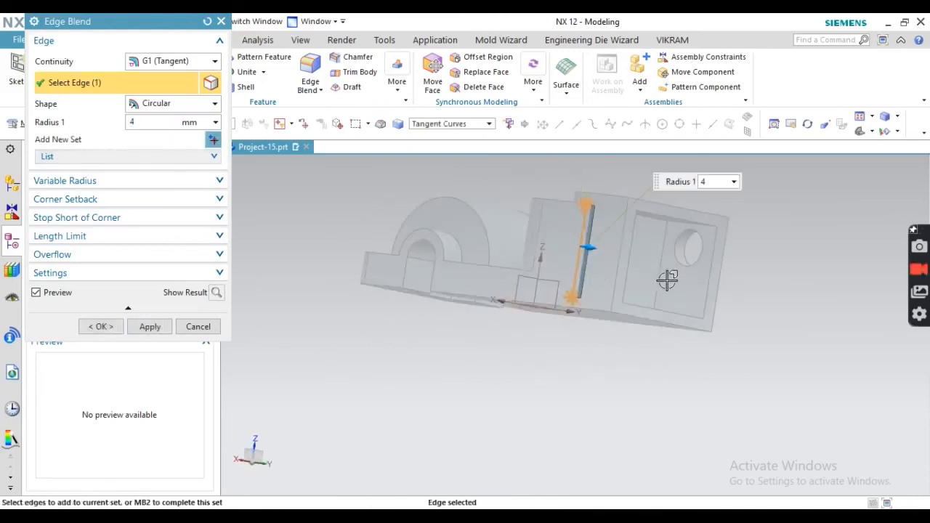
click(658, 273)
click(101, 327)
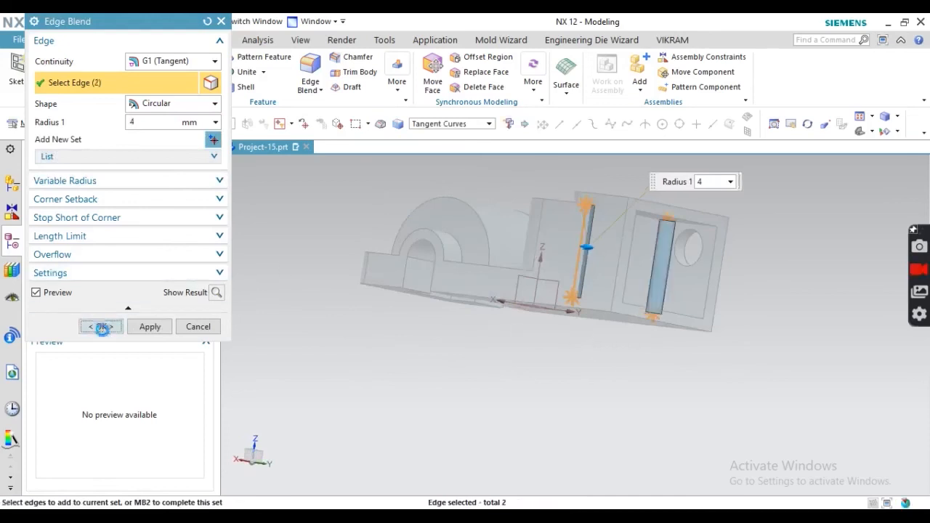
scroll(539, 273, down, 4)
middle_drag(562, 227, 571, 246)
scroll(600, 244, up, 2)
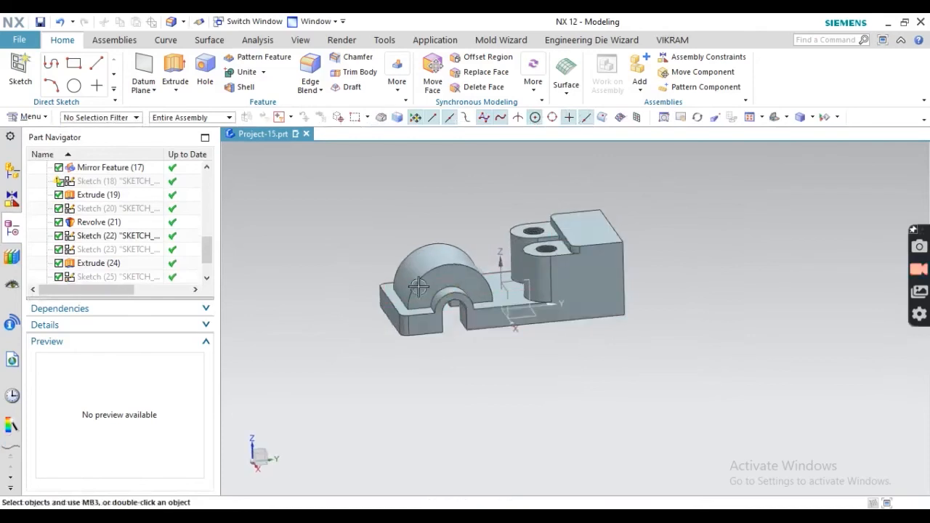
scroll(435, 251, up, 3)
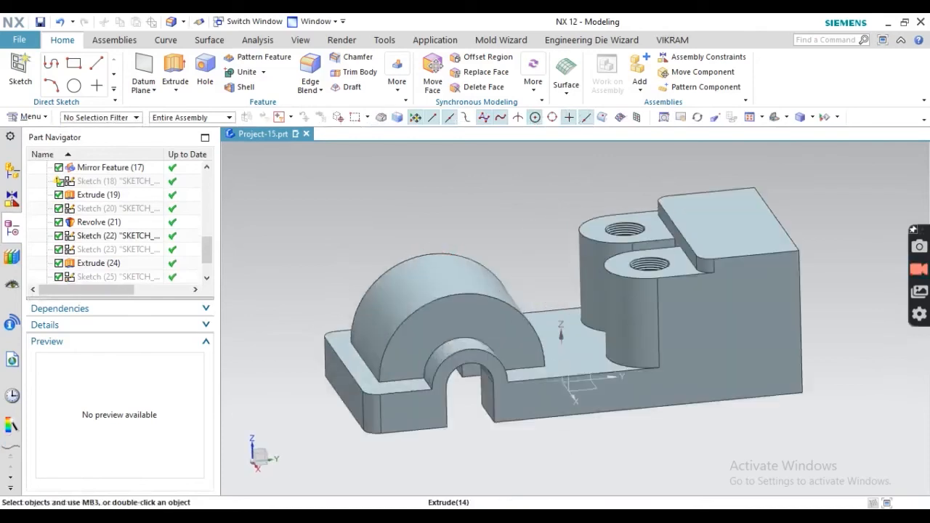
key(alt+Tab)
scroll(436, 262, down, 1)
scroll(436, 261, up, 5)
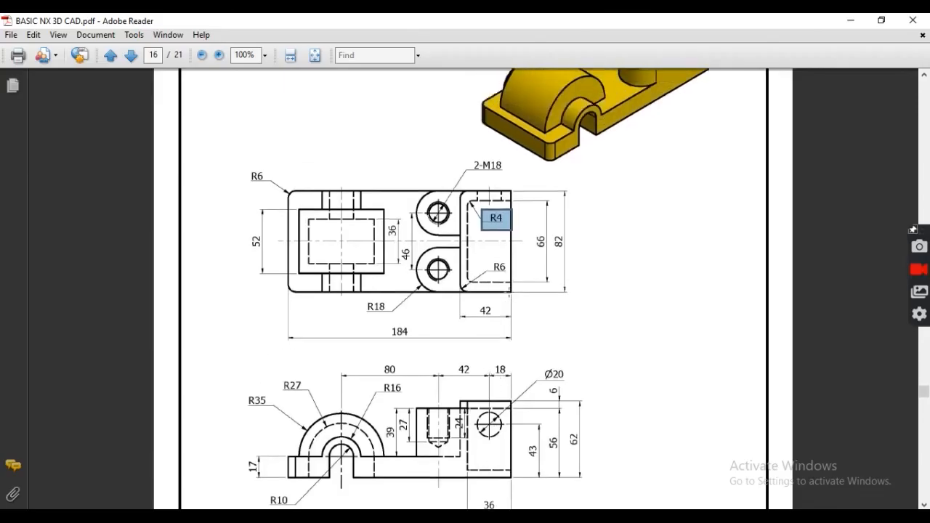
click(599, 351)
scroll(467, 287, down, 3)
click(233, 372)
scroll(309, 378, down, 2)
scroll(354, 396, down, 1)
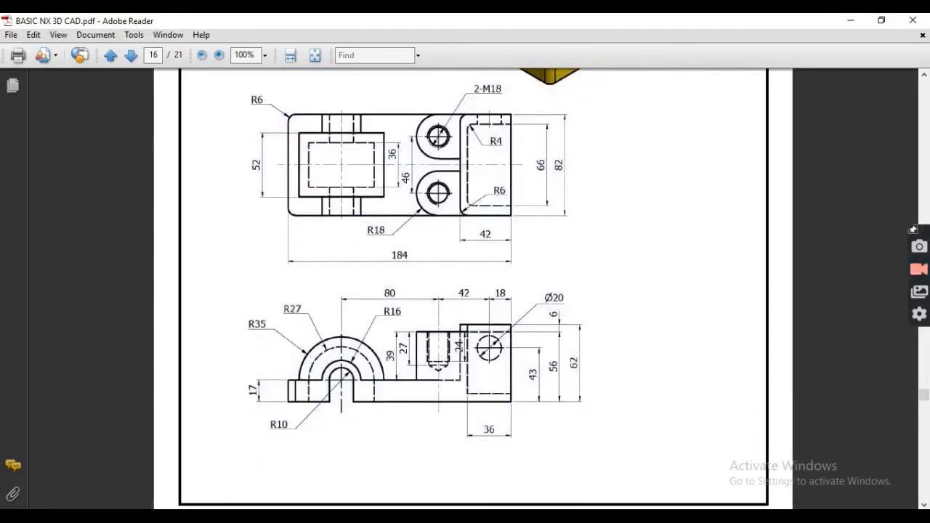
key(alt+Tab)
middle_drag(770, 146, 553, 264)
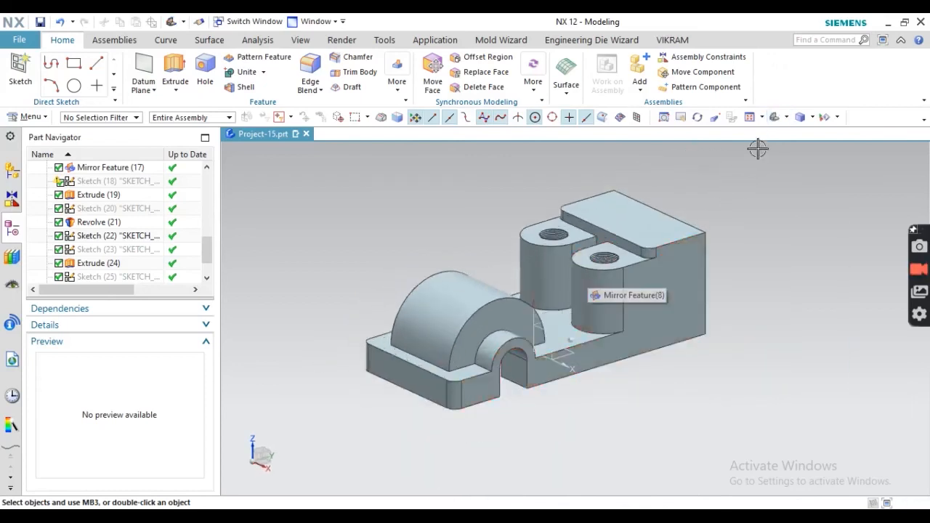
- View the bracket from Top, Front, then an orthographic side view
click(789, 117)
click(791, 139)
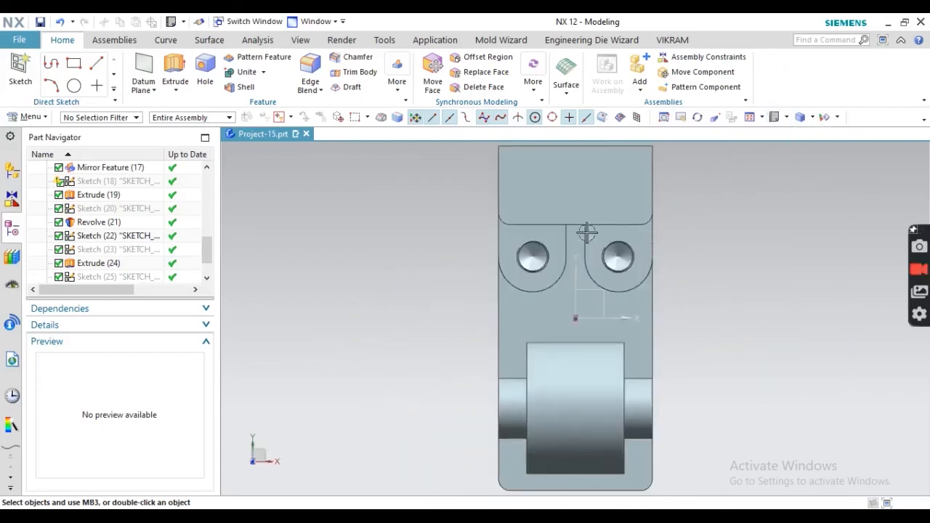
click(795, 120)
click(798, 173)
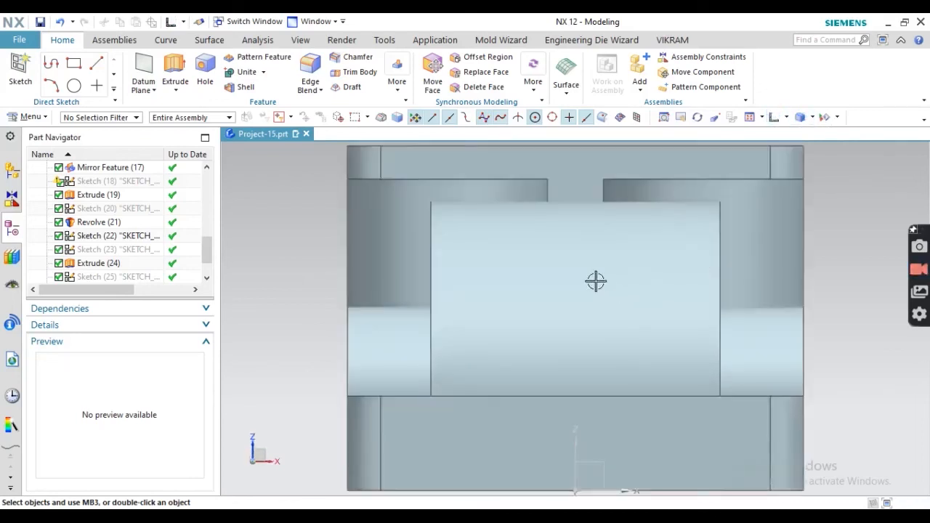
scroll(596, 281, down, 5)
middle_drag(634, 282, 596, 269)
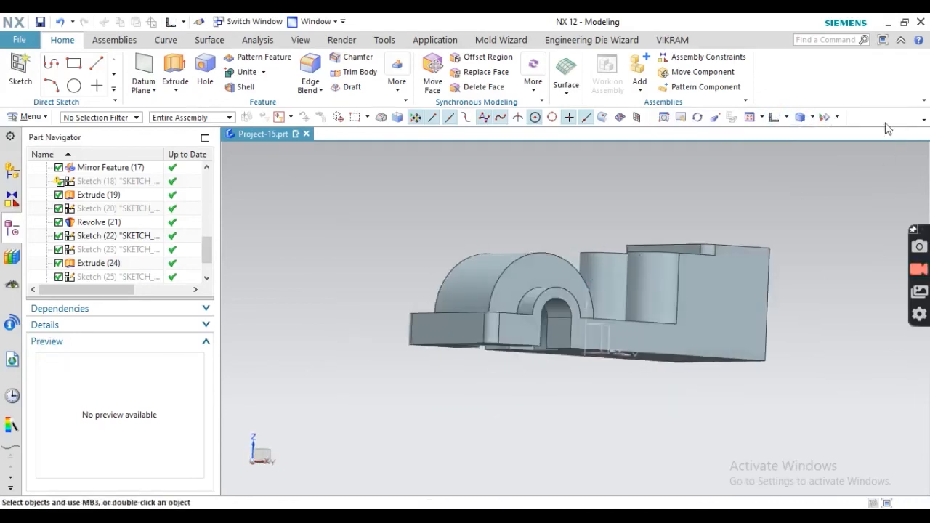
click(787, 118)
click(822, 158)
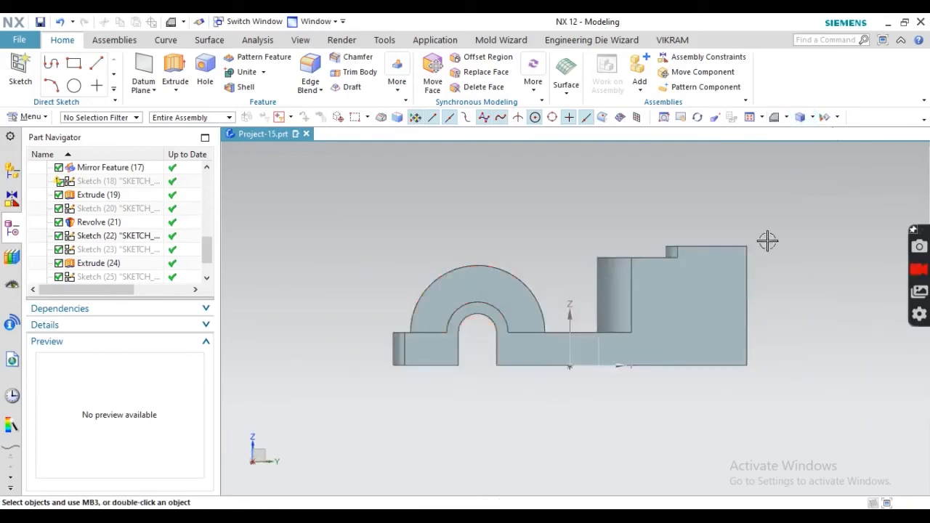
- Set the rendering style to Static Wireframe to expose hidden edges and threads
click(812, 117)
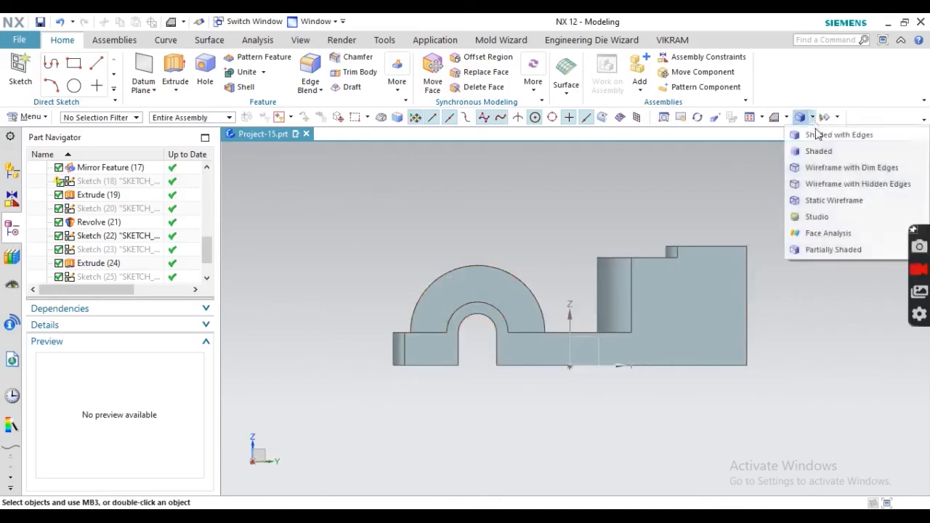
click(807, 164)
scroll(546, 360, up, 2)
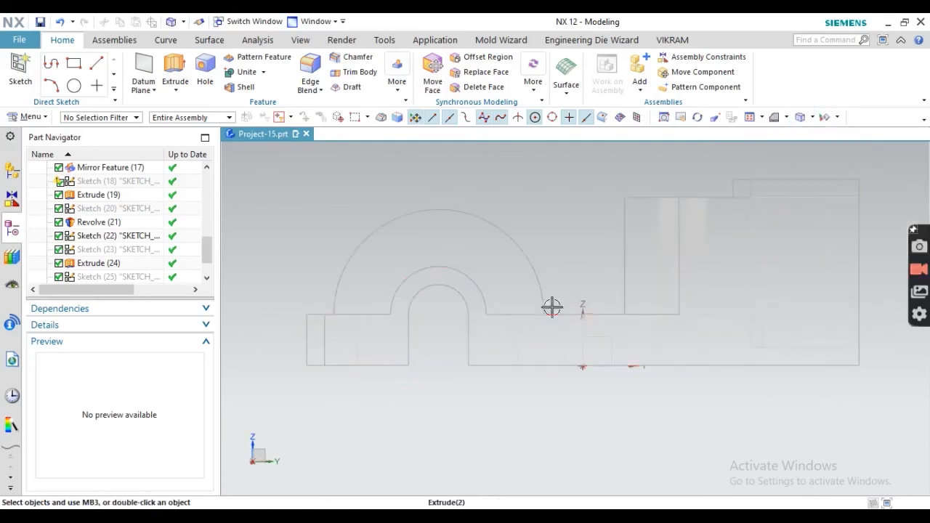
click(813, 118)
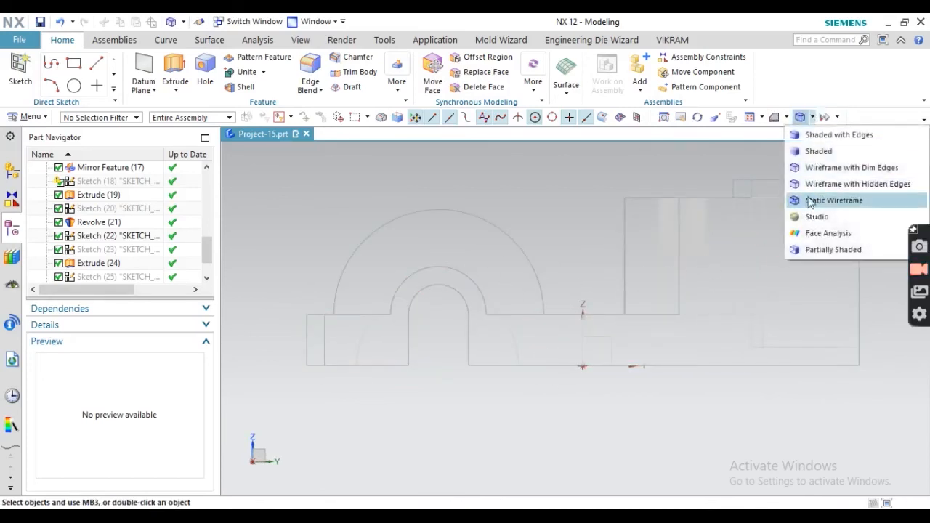
click(834, 201)
scroll(461, 270, up, 3)
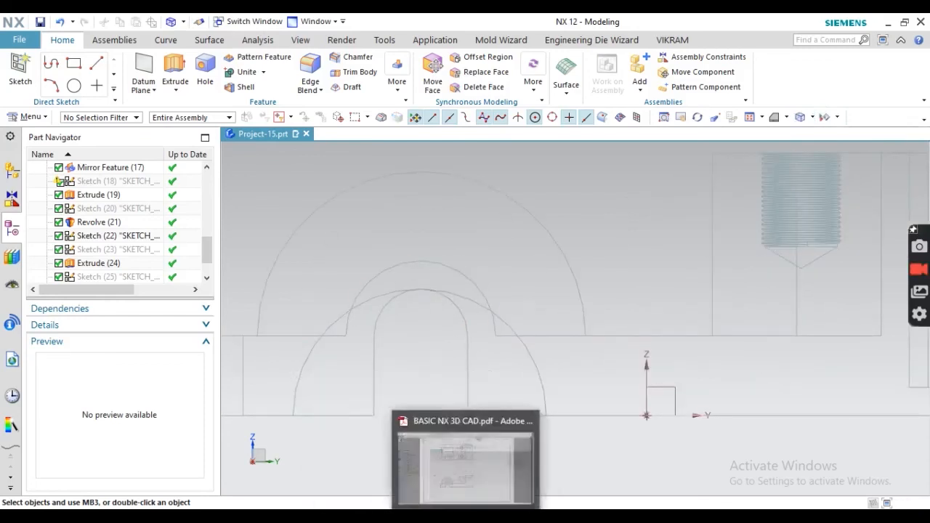
click(467, 517)
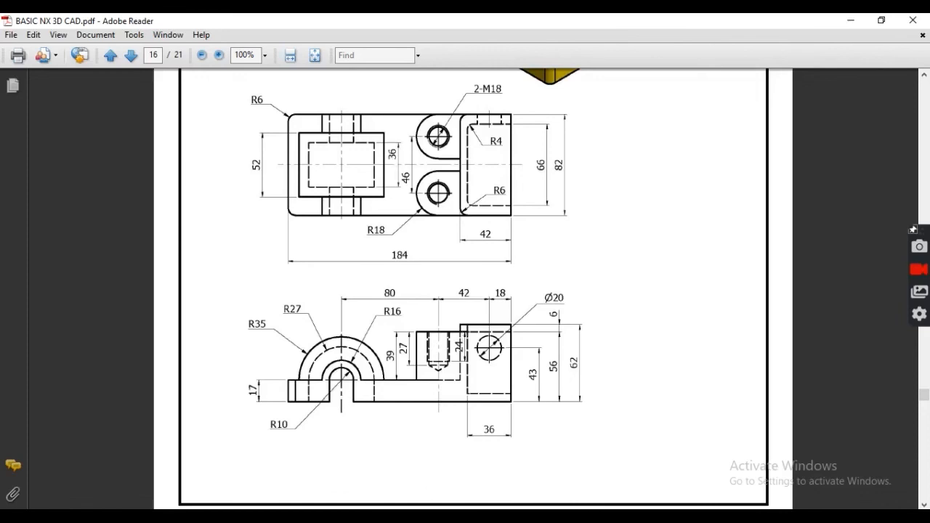
- Mark the R27 arch radius on the PDF drawing and minimise Adobe Reader back to NX
mouse_move(454, 517)
drag(305, 317, 306, 319)
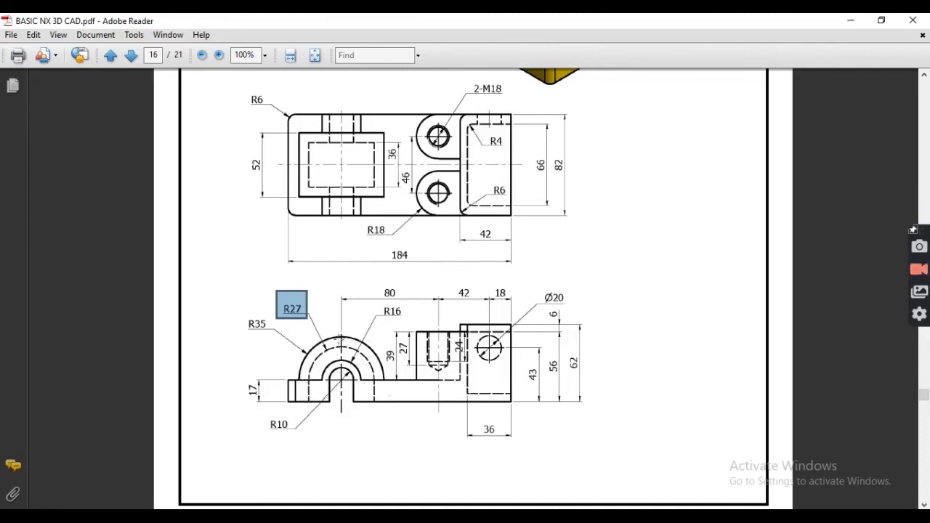
click(848, 20)
click(812, 119)
- Restore Shaded with Edges display and start a sketch on the YZ datum plane
click(802, 133)
mouse_move(506, 266)
middle_down()
mouse_move(516, 284)
mouse_move(519, 230)
mouse_move(472, 241)
mouse_move(451, 291)
mouse_move(411, 320)
mouse_move(434, 257)
middle_up()
scroll(498, 244, up, 3)
middle_drag(348, 260, 380, 288)
middle_drag(422, 254, 418, 310)
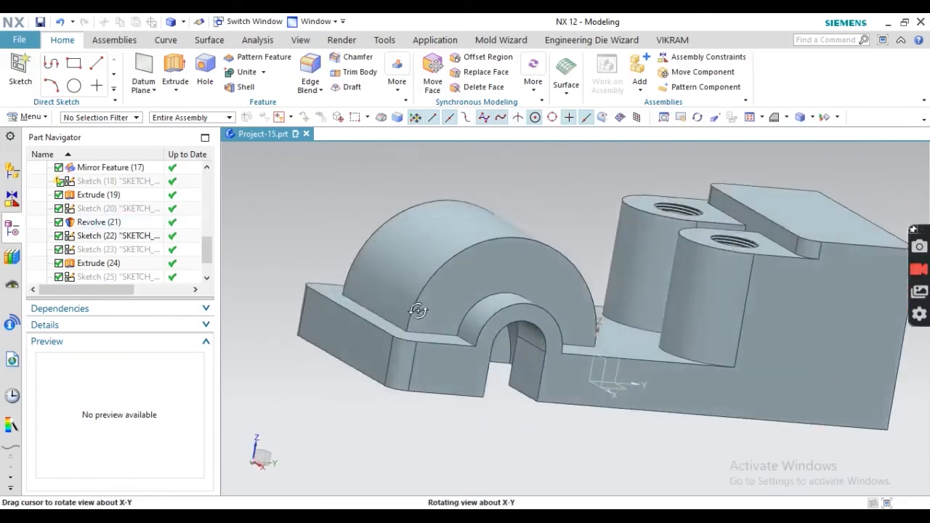
click(617, 358)
click(142, 197)
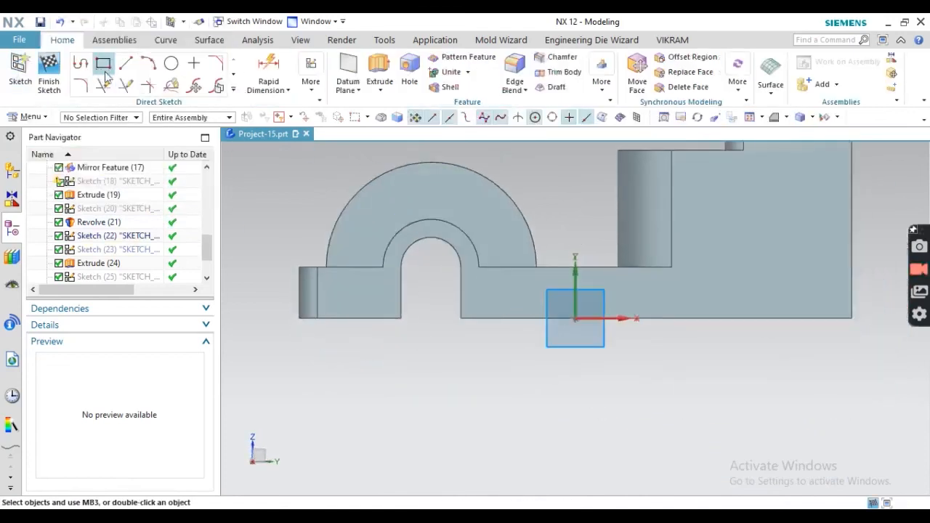
- Draw a circle at the arch centre, dimension it to Ø54, and finish the sketch
click(170, 63)
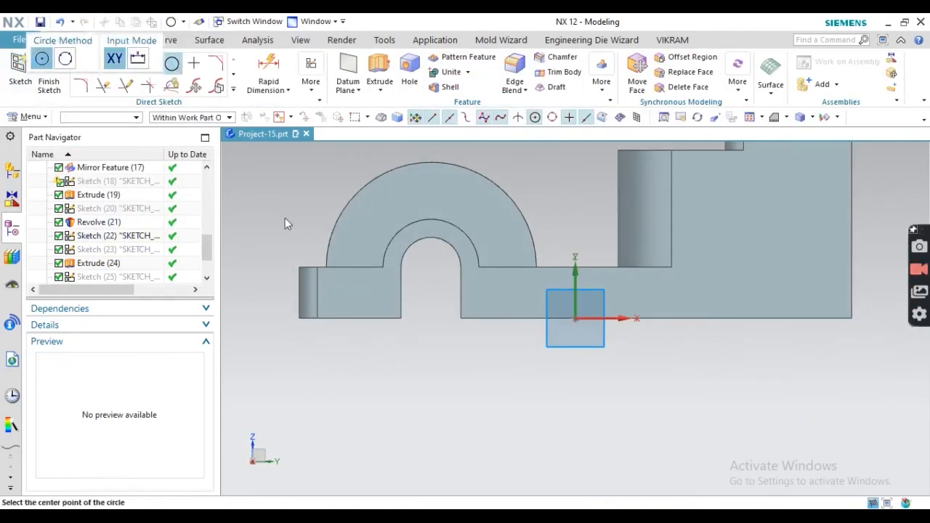
click(431, 267)
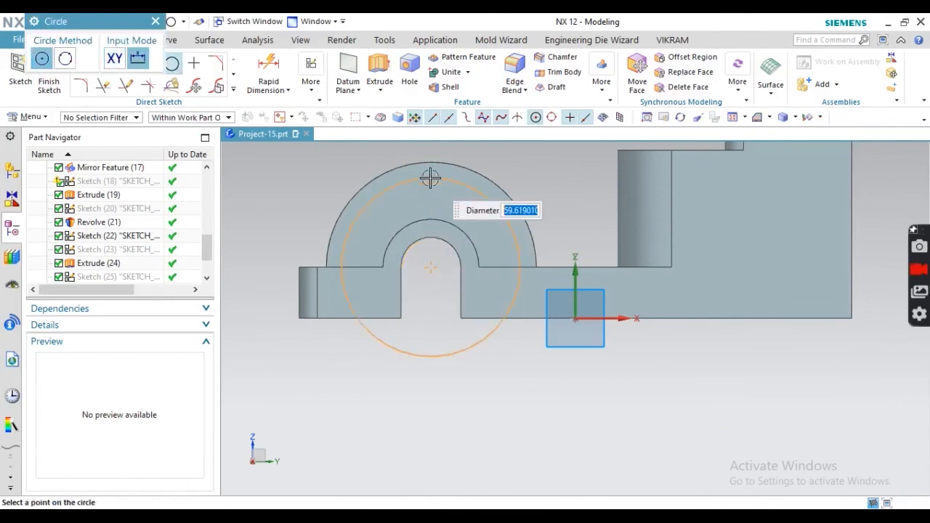
click(367, 326)
key(alt+Tab)
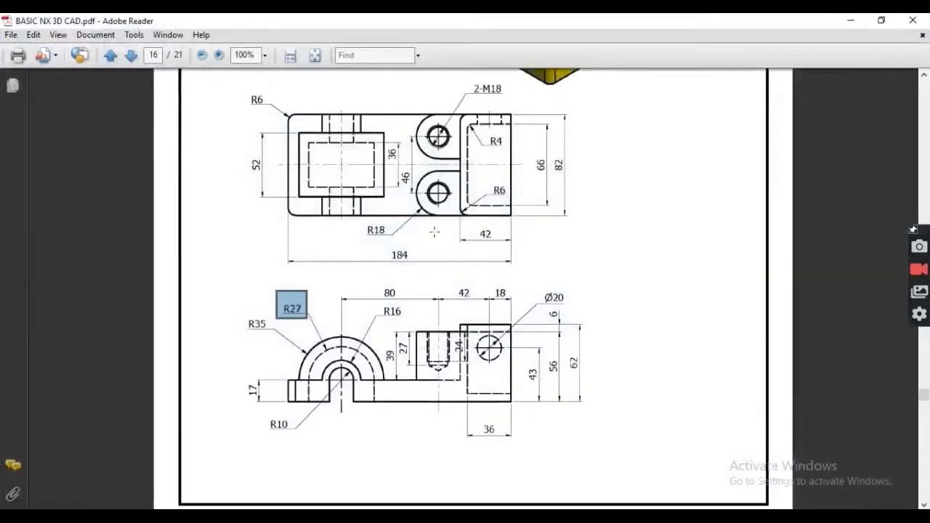
scroll(319, 320, up, 1)
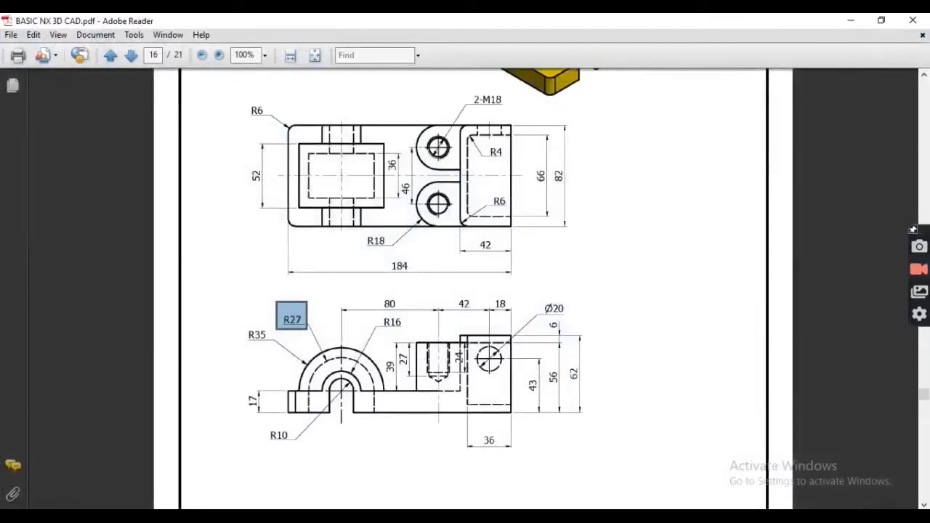
key(alt+Tab)
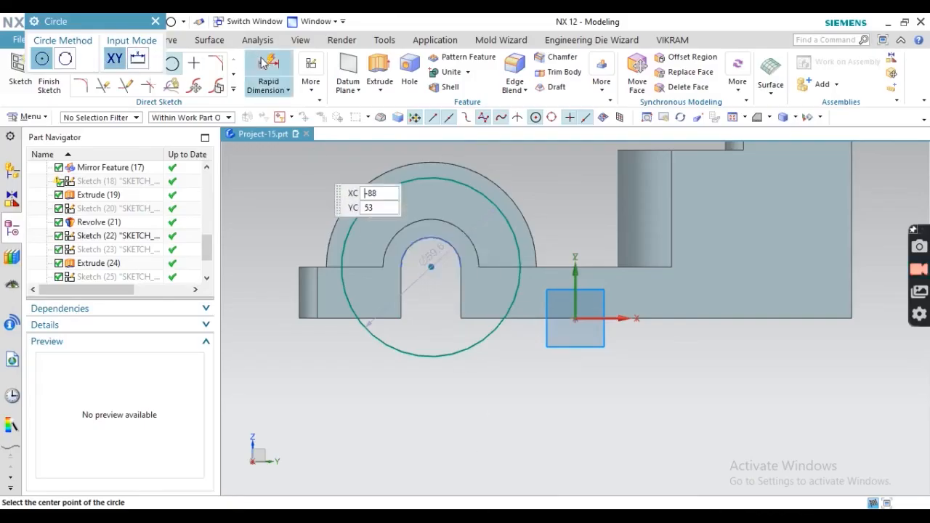
click(265, 63)
click(375, 339)
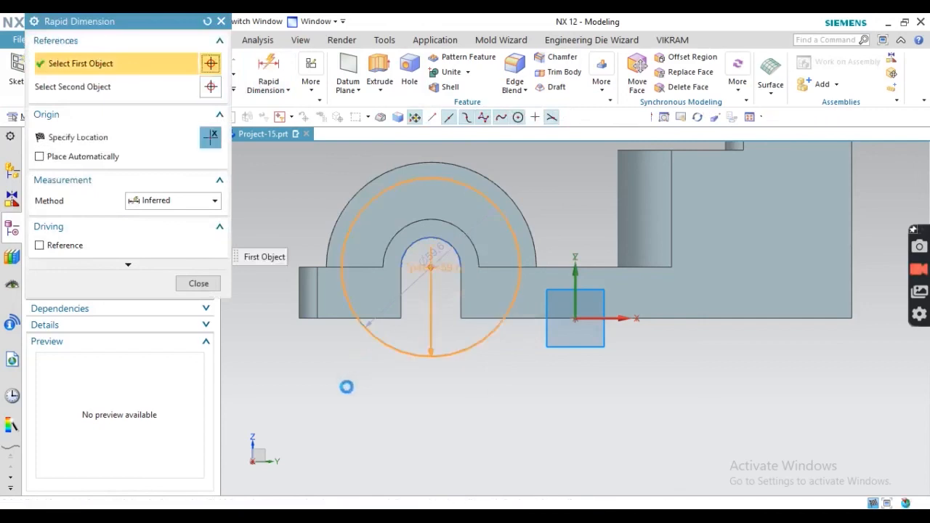
click(348, 389)
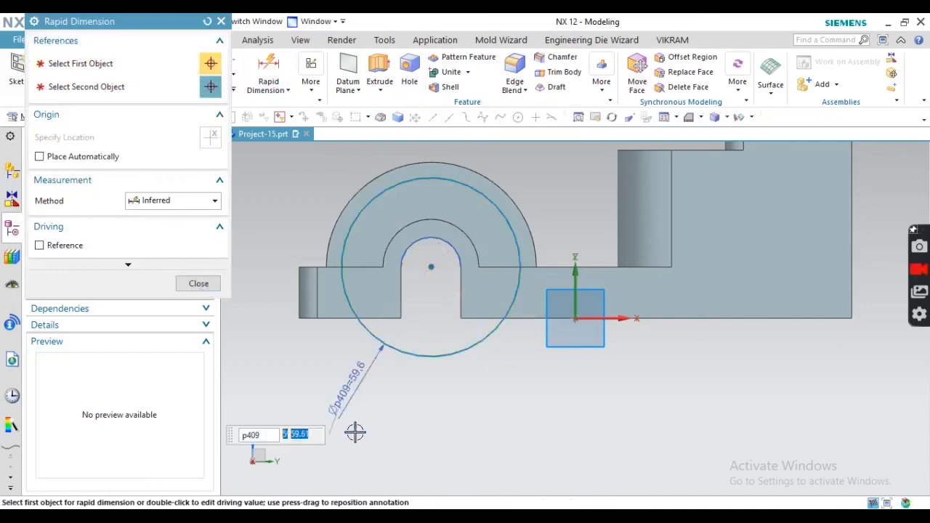
key(Return)
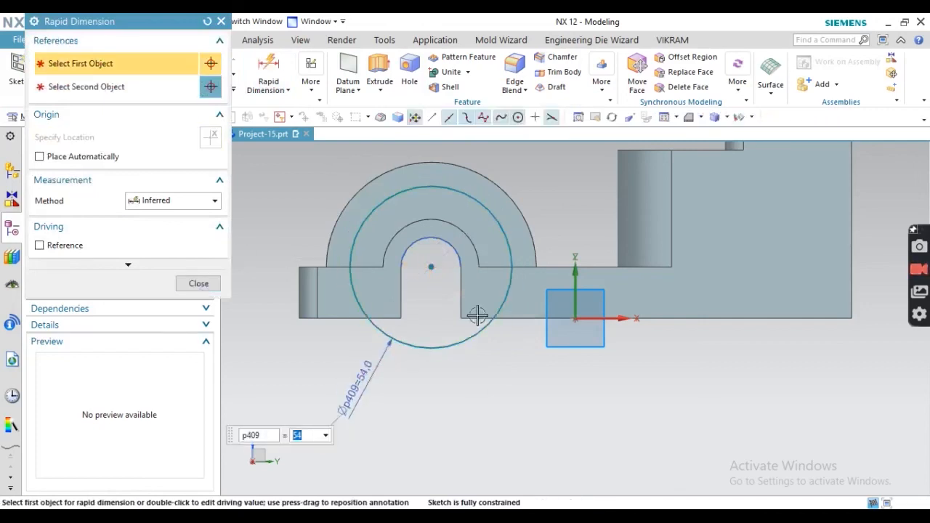
key(Escape)
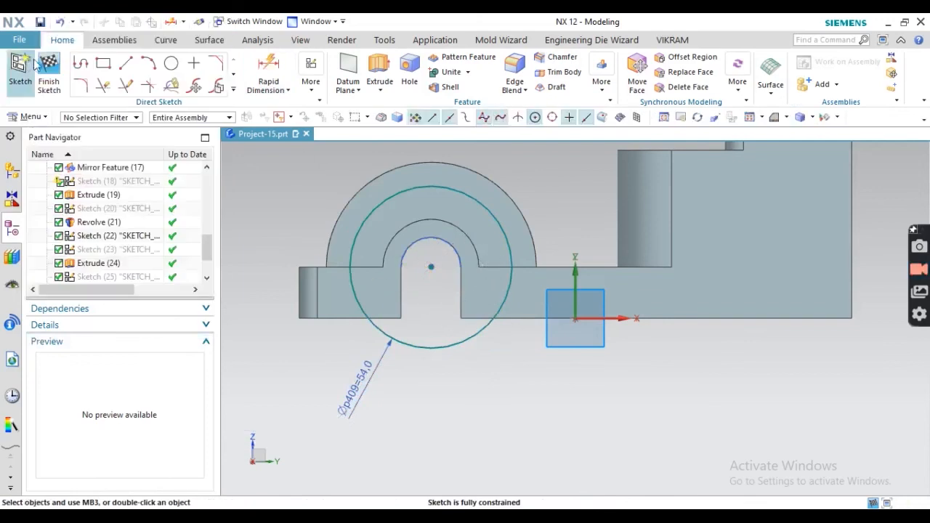
click(48, 73)
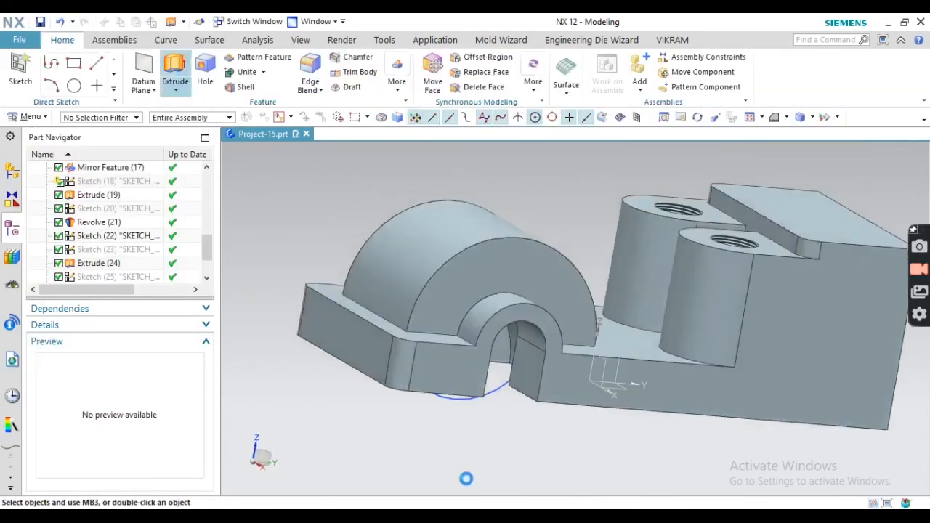
- Extrude the Ø54 circle with Symmetric Value 36/2 and Subtract to cut the arch groove
click(439, 399)
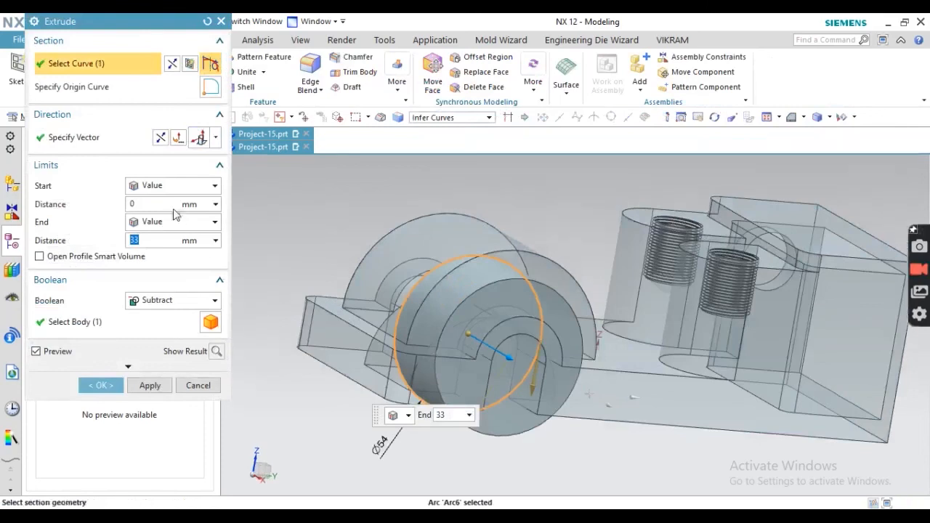
click(175, 222)
click(160, 252)
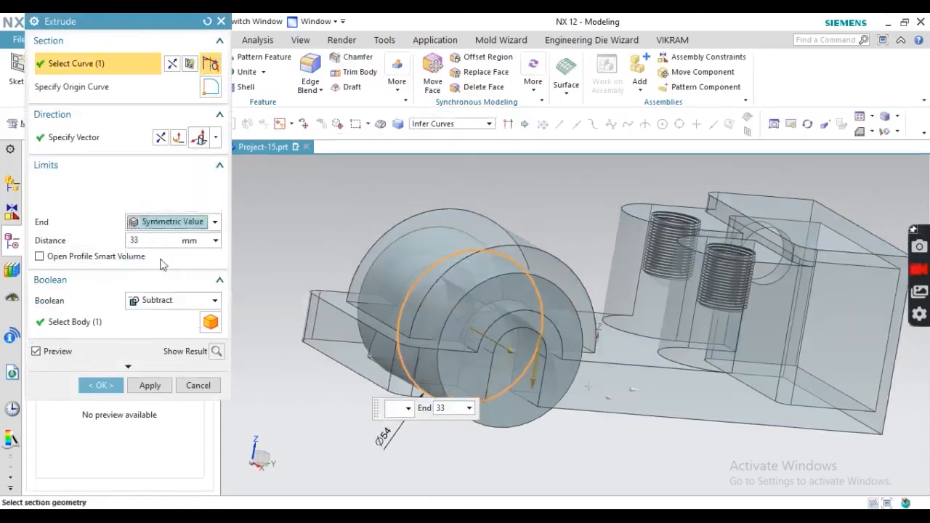
middle_drag(389, 233, 428, 255)
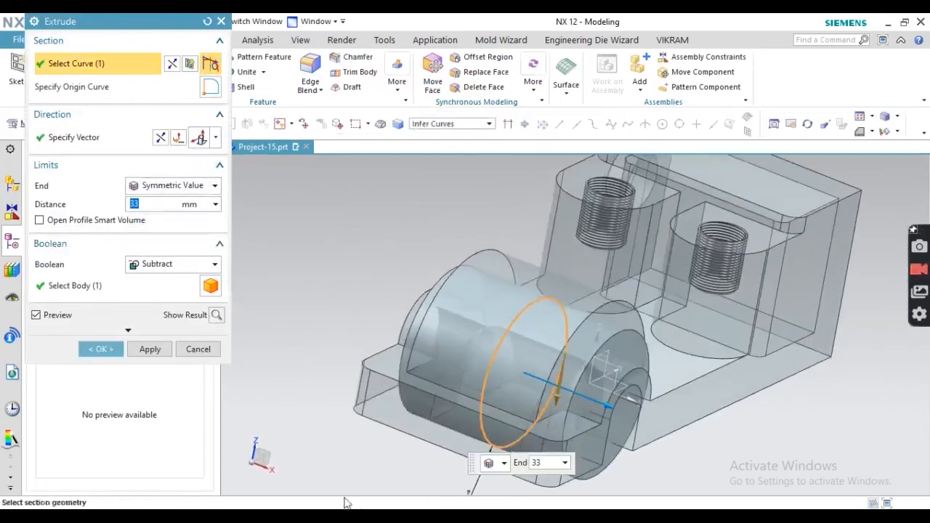
key(alt+Tab)
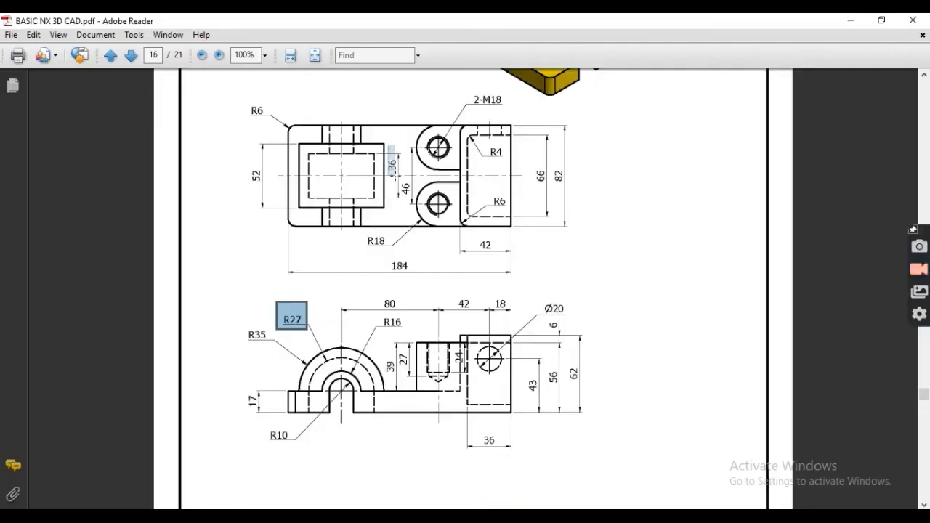
key(alt+Tab)
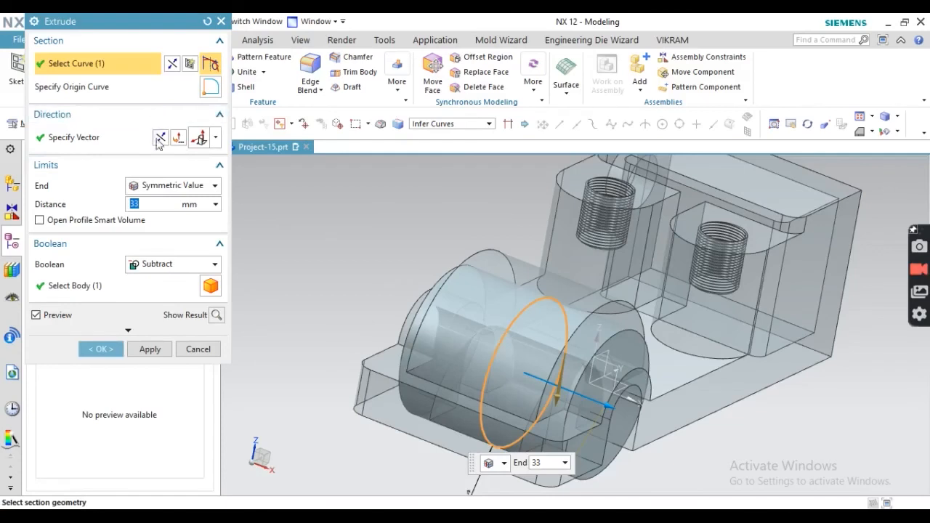
text(36)
mouse_move(357, 251)
middle_down()
mouse_move(376, 249)
mouse_move(352, 254)
middle_up()
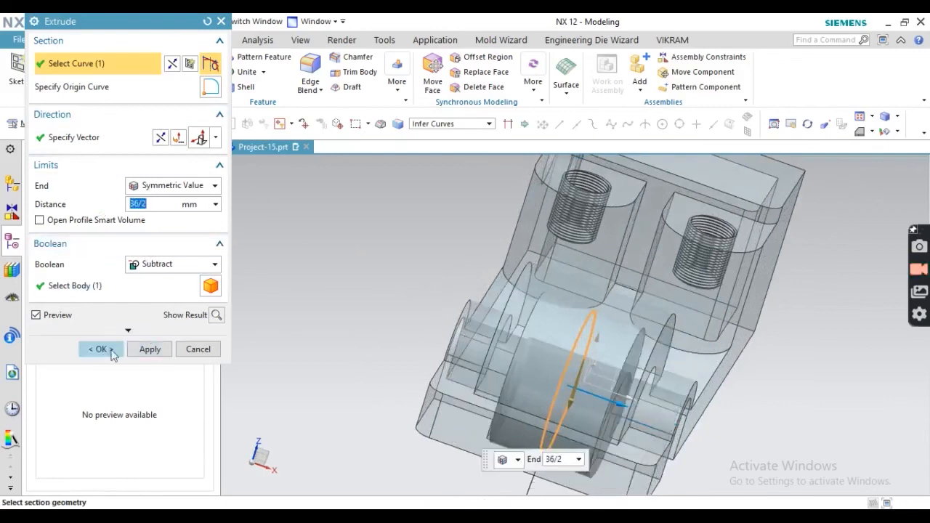
click(101, 349)
middle_drag(365, 326, 338, 293)
- Hide the Revolve (21) body by unchecking it in the Part Navigator
scroll(408, 324, down, 5)
scroll(407, 323, up, 5)
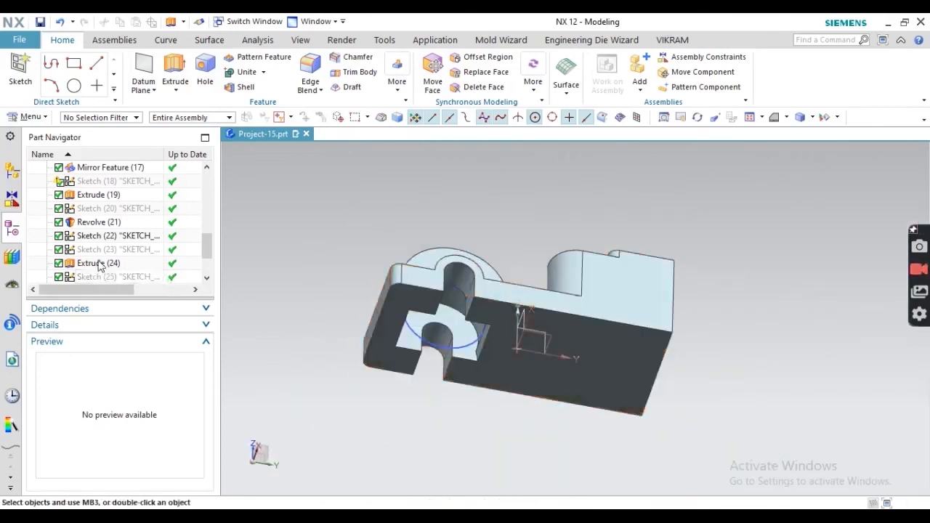
scroll(100, 266, down, 2)
scroll(100, 264, up, 1)
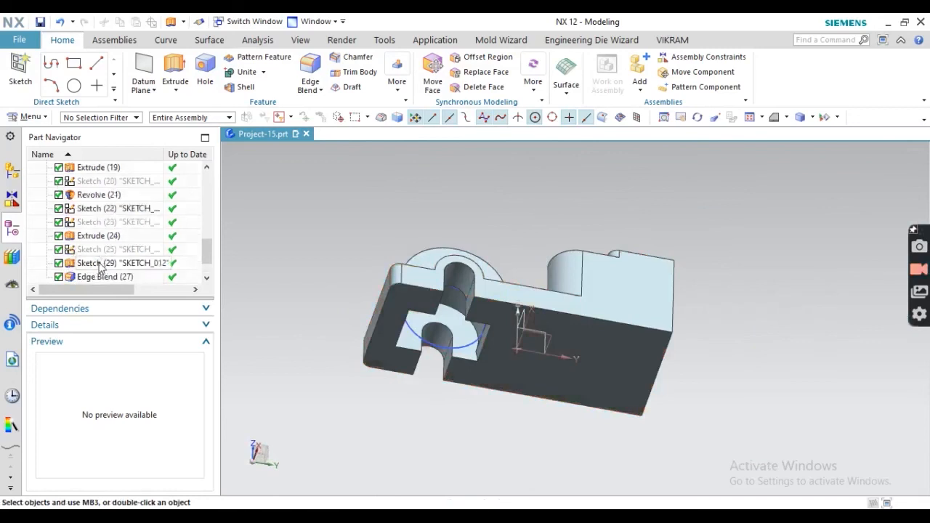
click(98, 195)
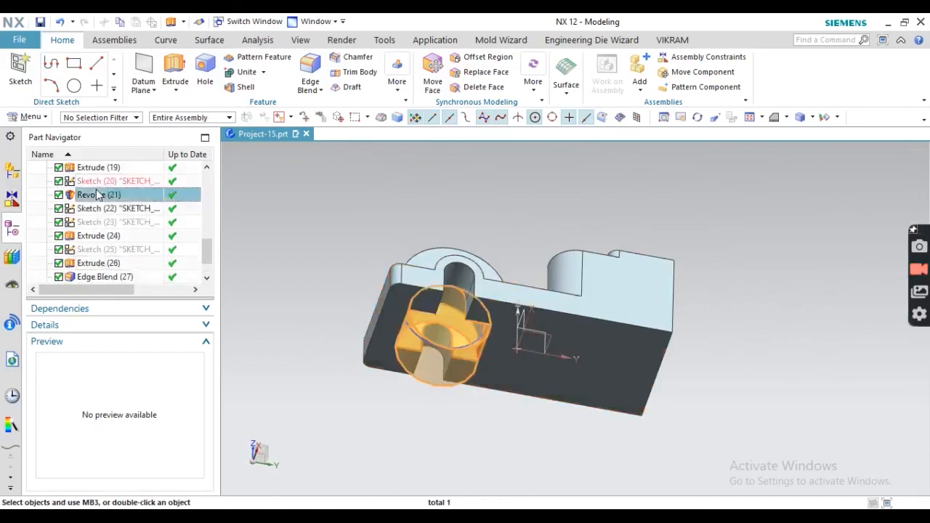
click(59, 195)
- Hide the Ø54 groove sketch circle and switch to an isometric view of the bracket
mouse_move(340, 300)
middle_down()
mouse_move(339, 245)
mouse_move(340, 256)
mouse_move(436, 313)
middle_up()
click(598, 353)
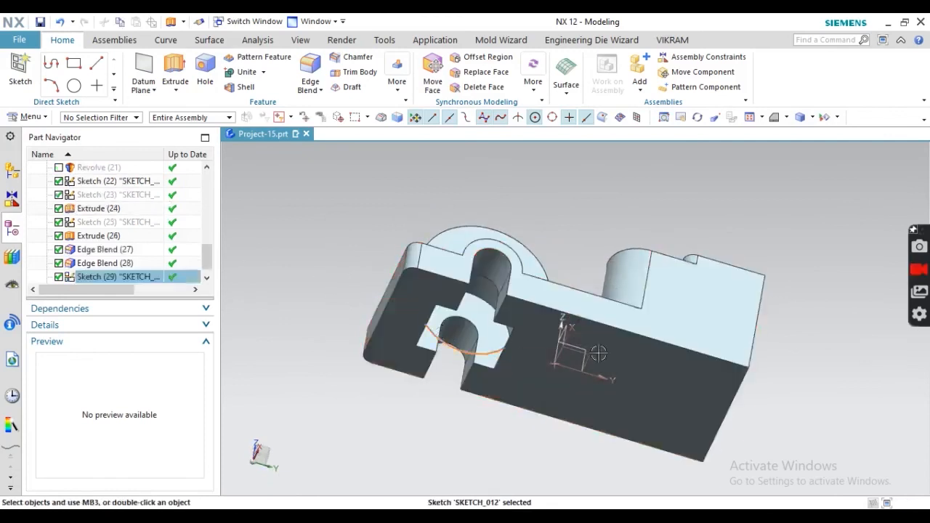
click(587, 324)
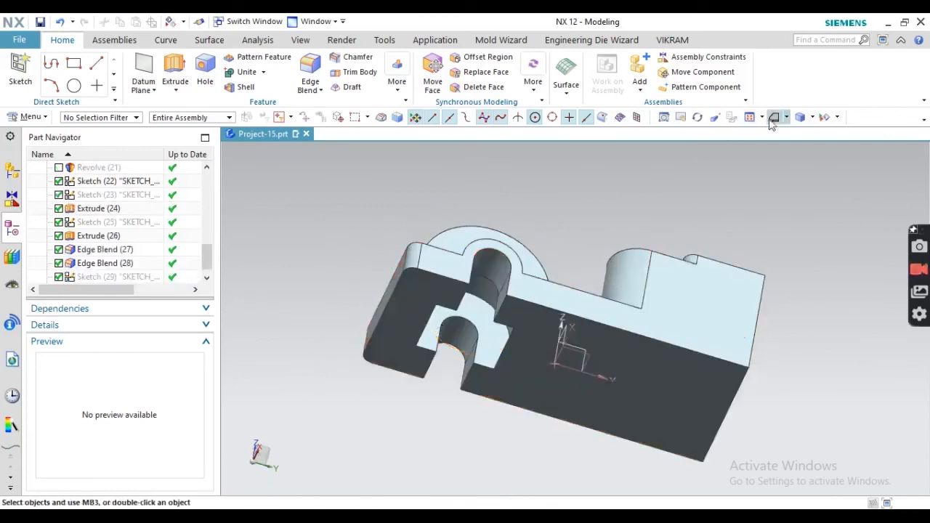
click(813, 117)
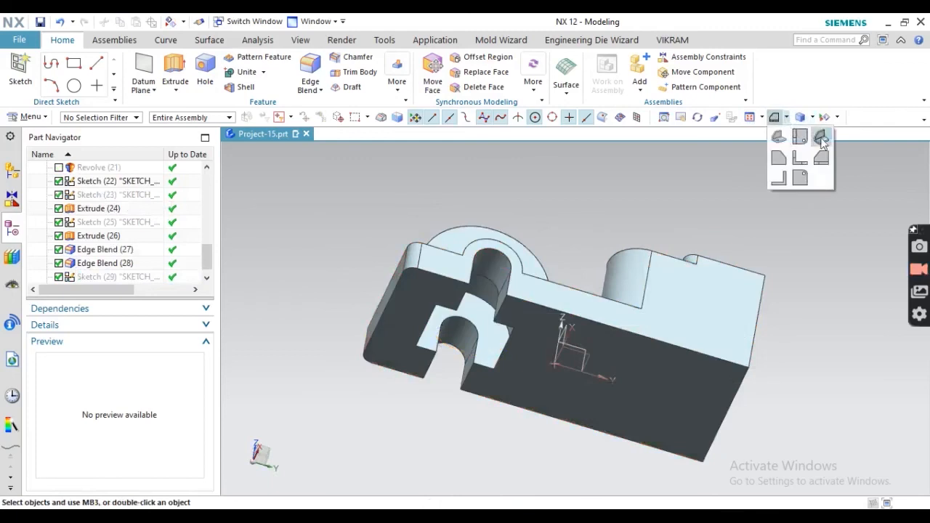
click(822, 136)
scroll(455, 324, down, 2)
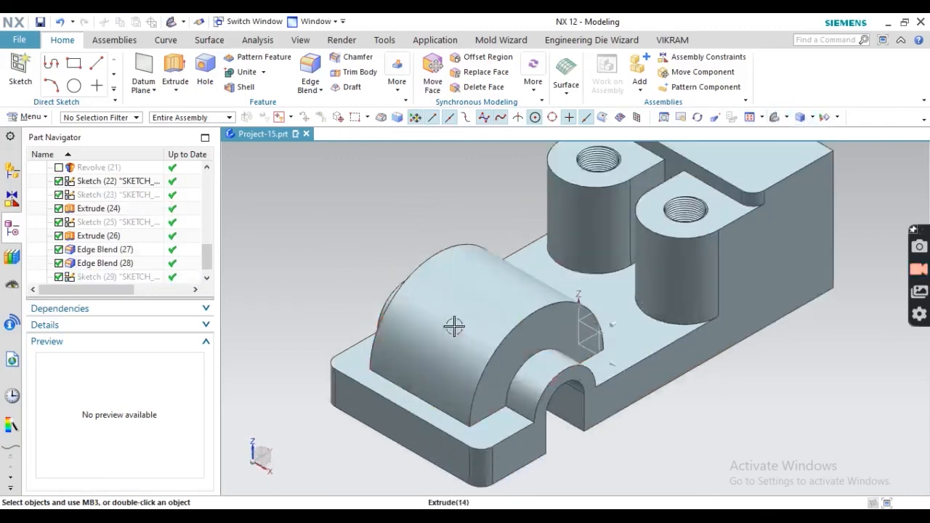